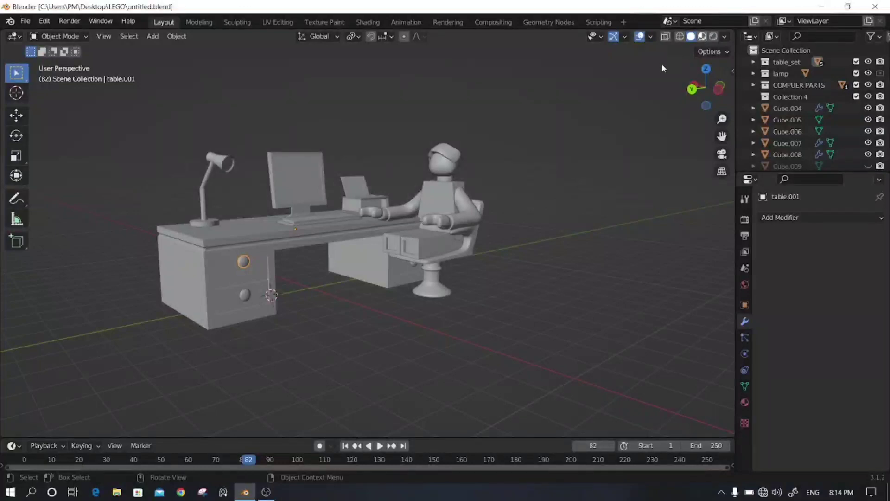
Step: Show the desk scene in Material Preview and orbit around it
left_click(702, 36)
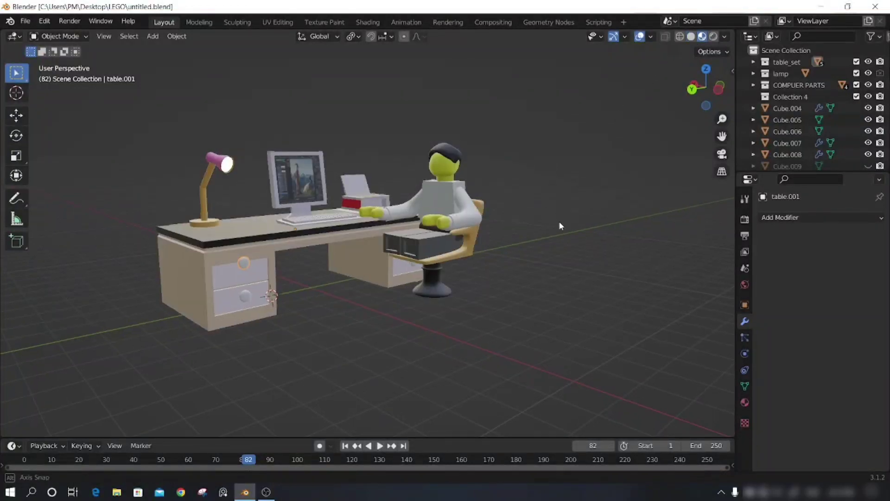
mouse_move(560, 222)
middle_mouse_down()
mouse_move(484, 295)
mouse_move(453, 282)
middle_mouse_up()
scroll(530, 239, "up", 3)
scroll(521, 255, "down", 3)
Step: Select the table and enter Edit Mode on its mesh
left_click(452, 282)
key("Tab")
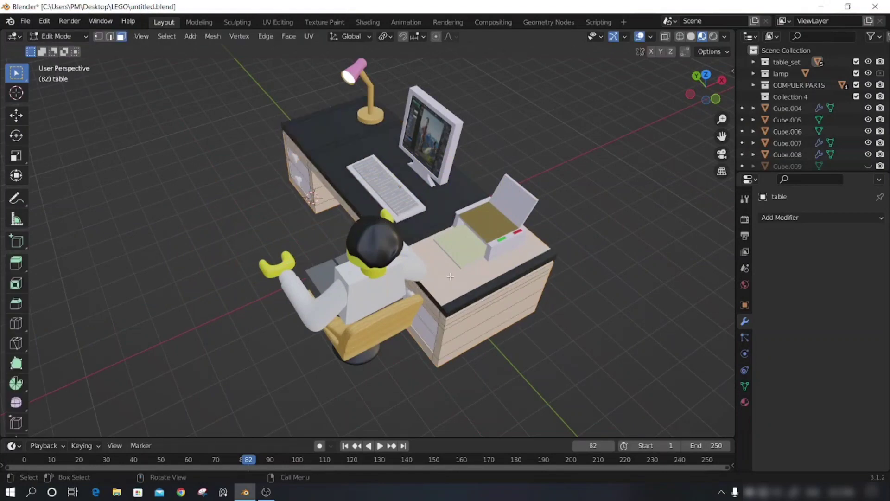
middle_click_drag(550, 309, 566, 299)
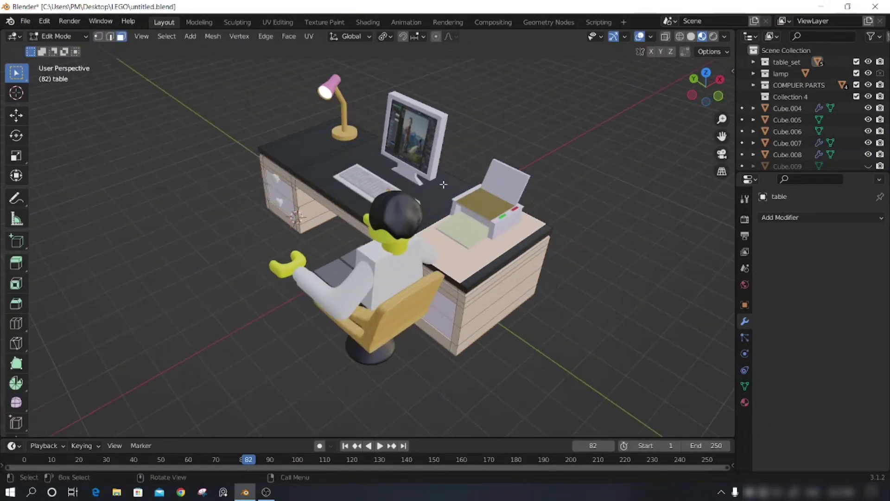
Step: In the Shading workspace, give the table a new material slot with a new material
left_click(367, 22)
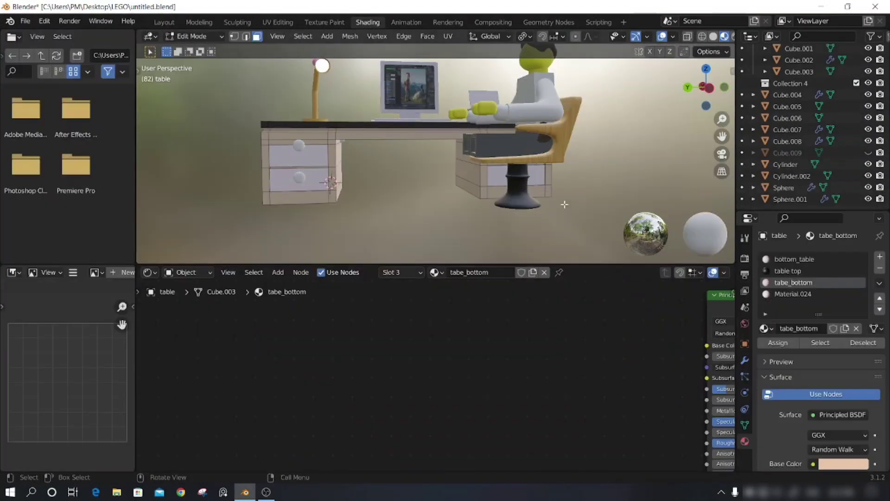
middle_click_drag(463, 186, 517, 206)
scroll(516, 206, "up", 3)
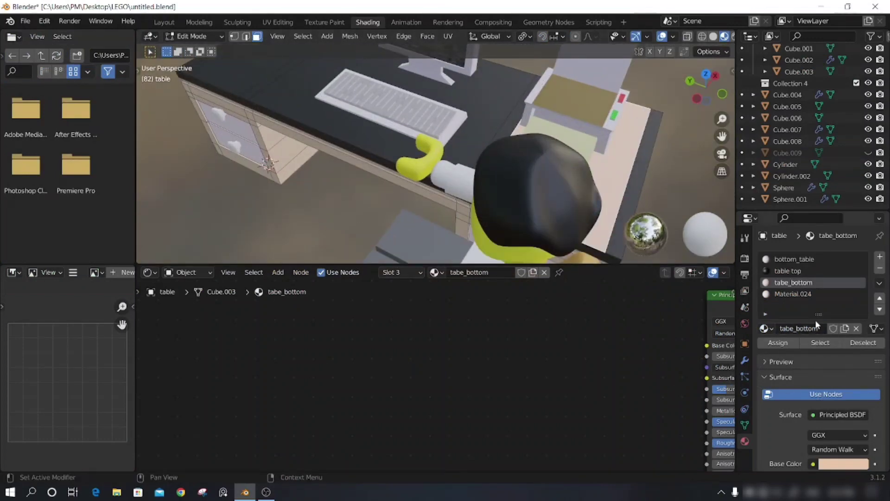
left_click(879, 256)
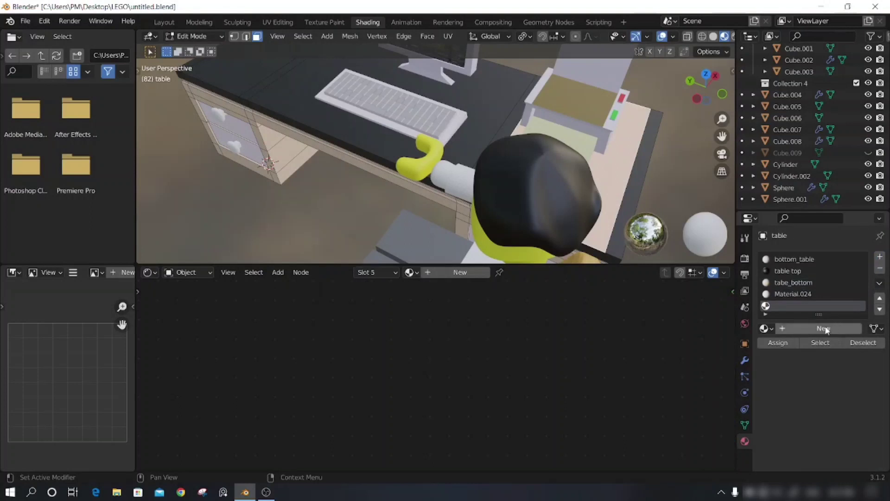
left_click(798, 329)
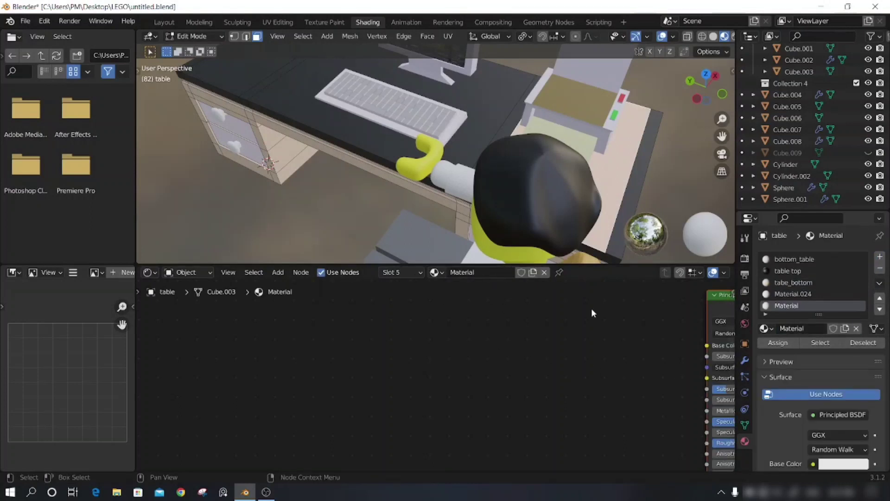
Step: Arrange the node editor to show the Principled BSDF and Material Output nodes
left_click_drag(724, 295, 446, 293)
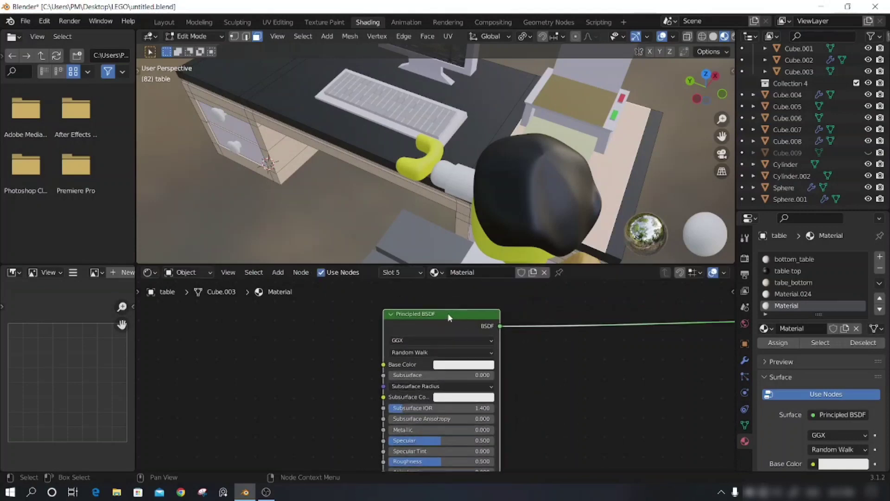
scroll(549, 395, "down", 3)
middle_click_drag(549, 395, 492, 387)
scroll(493, 387, "up", 2)
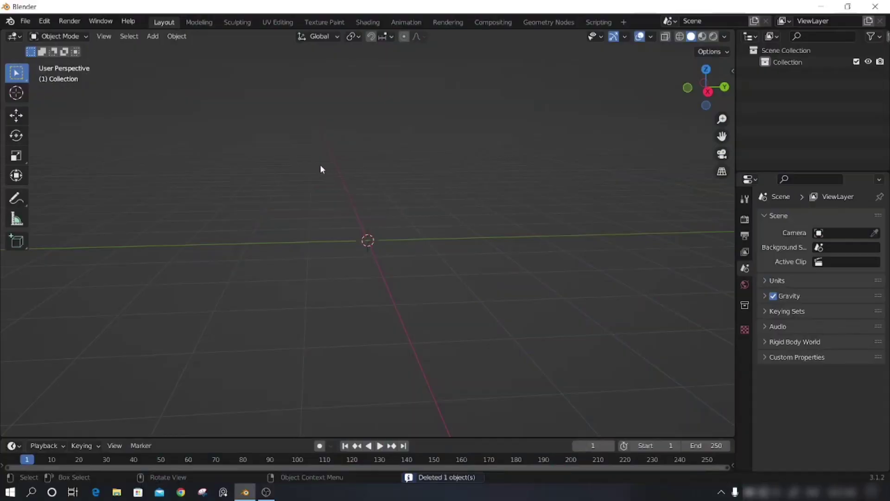
Step: Add a cube, flatten and enlarge it, and stretch it to Scale Y 4.672
key("shift+a")
left_click(363, 176)
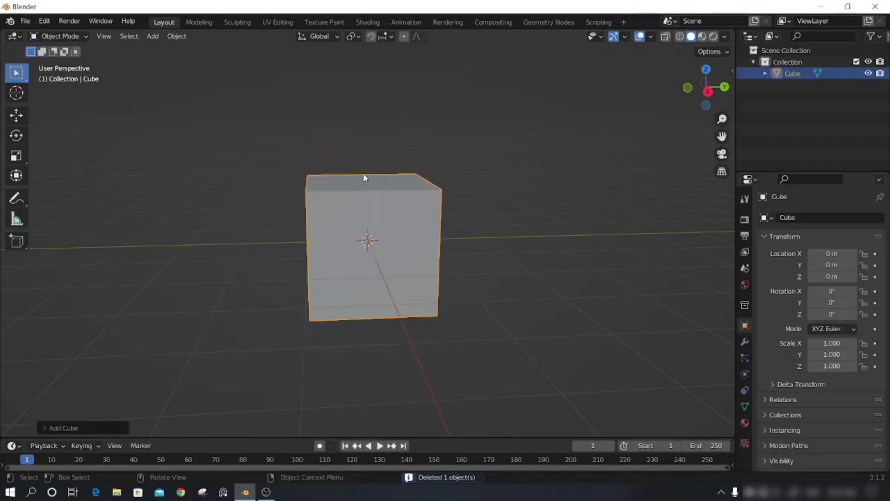
key("s")
key("z")
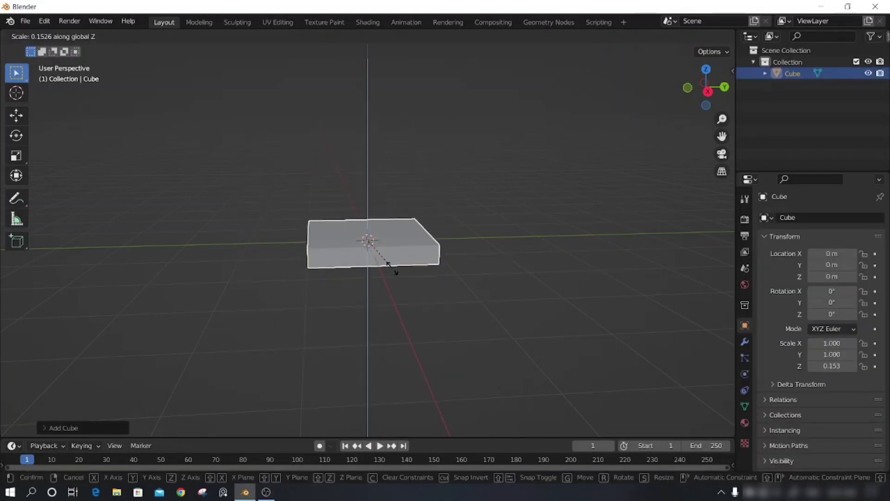
left_click(377, 275)
middle_click_drag(376, 275, 400, 281)
key("s")
left_click(386, 344)
mouse_move(385, 344)
middle_mouse_down()
mouse_move(370, 340)
mouse_move(452, 318)
middle_mouse_up()
key("s")
key("y")
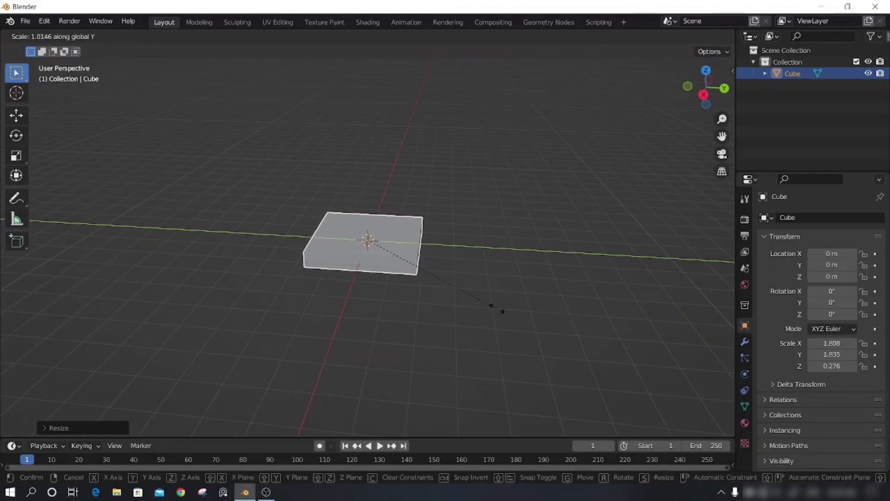
left_click(374, 344)
Step: Add two horizontal loop cuts on the slab's side and slide one to a new height
key("Tab")
middle_click_drag(374, 343, 595, 258)
key("ctrl+r")
scroll(594, 261, "up", 1)
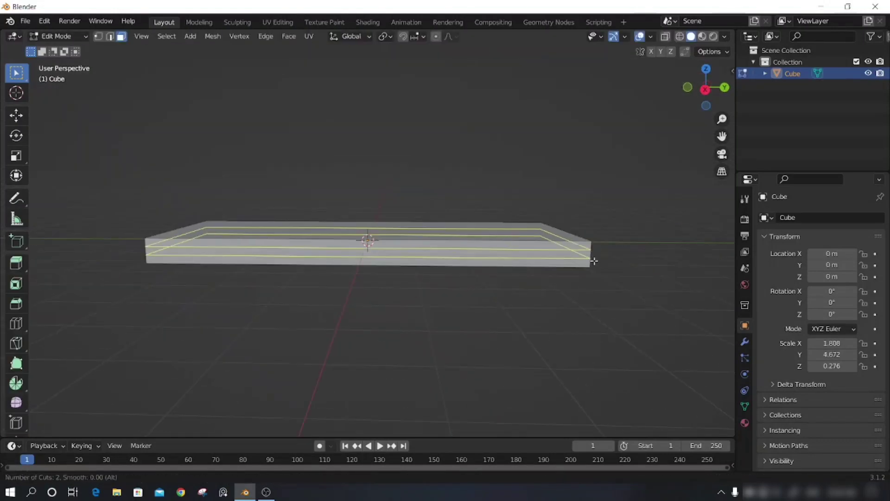
left_click(594, 260)
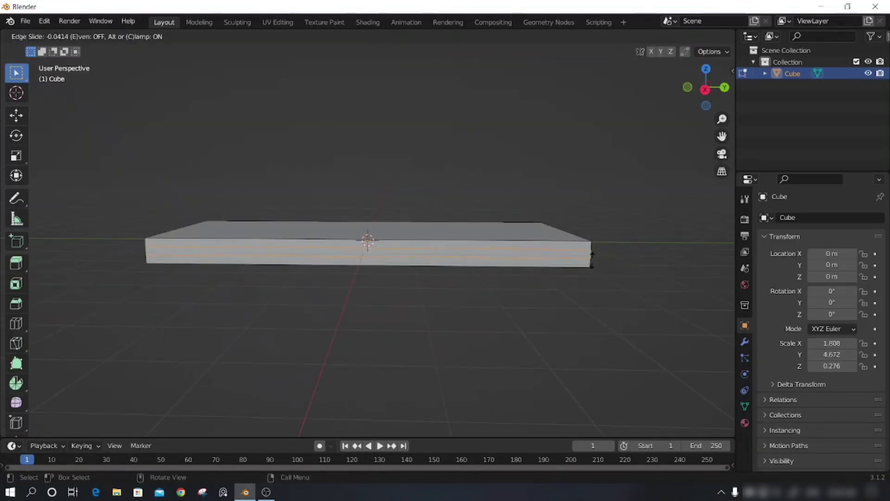
left_click(592, 260)
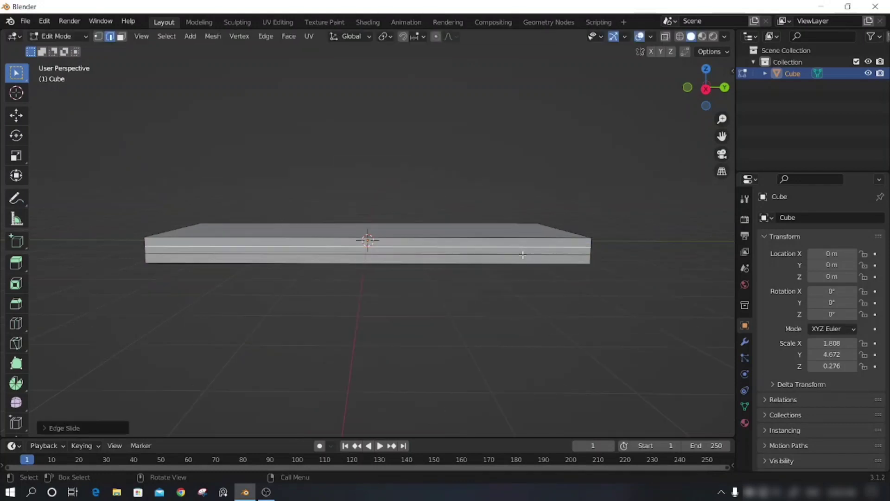
key("g")
key("g")
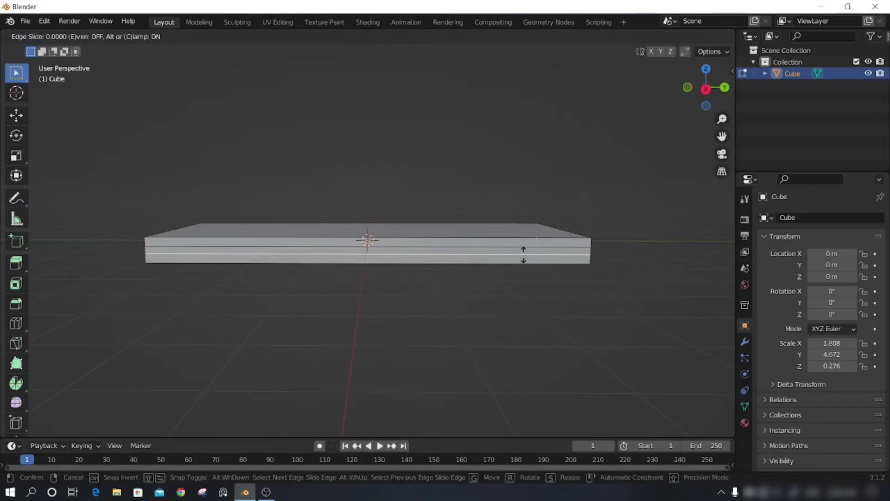
left_click(523, 253)
left_click(576, 249, "alt")
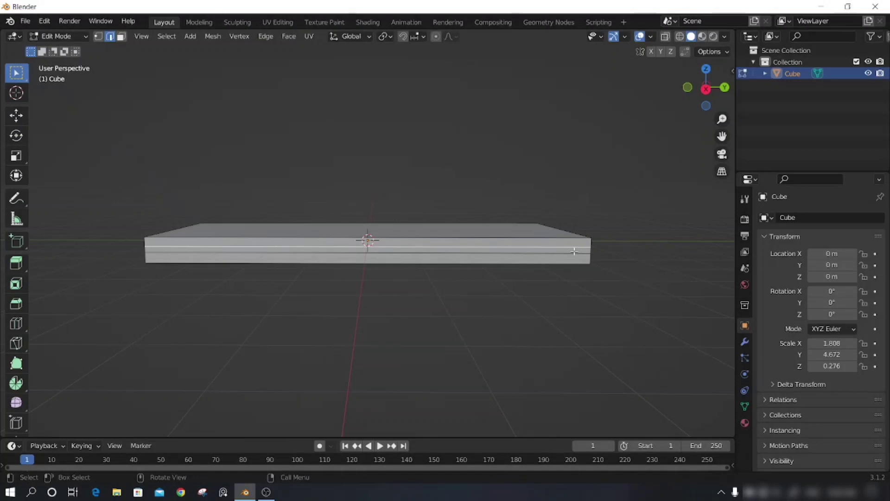
Step: Add a centred loop cut and scale it inward into a groove around the slab
key("ctrl+r")
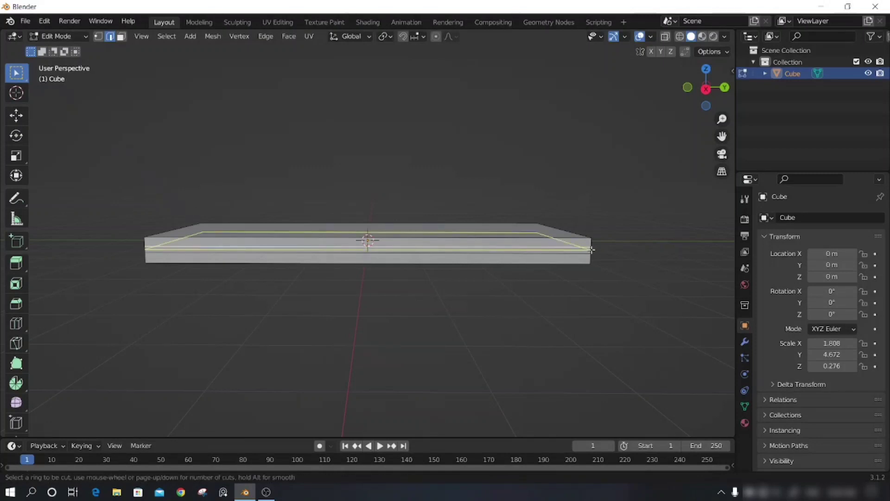
left_click(592, 249)
right_click(592, 250)
middle_click_drag(592, 249, 597, 323)
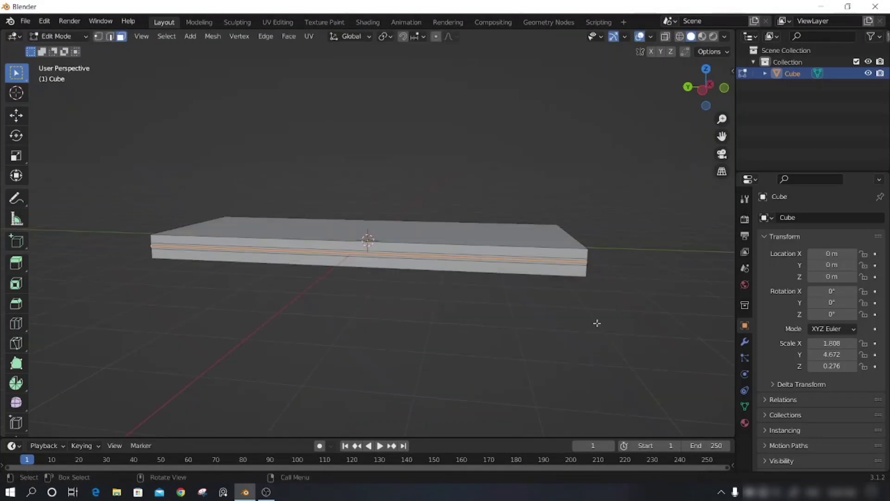
key("s")
left_click(630, 294)
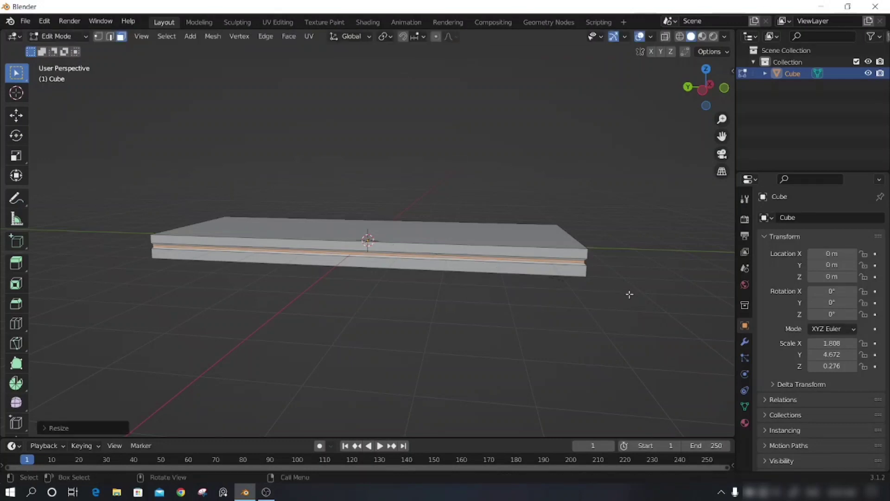
middle_click_drag(631, 295, 531, 337)
left_click(531, 337)
Step: Inspect the grooved slab from the front, toggling out of and back into Edit Mode
scroll(394, 308, "down", 2)
mouse_move(394, 308)
middle_mouse_down()
mouse_move(436, 308)
mouse_move(411, 314)
middle_mouse_up()
key("q")
key("Tab")
mouse_move(460, 301)
middle_mouse_down()
mouse_move(430, 291)
mouse_move(389, 308)
mouse_move(318, 306)
mouse_move(326, 299)
mouse_move(344, 308)
mouse_move(286, 319)
middle_mouse_up()
key("Tab")
scroll(430, 291, "up", 1)
Step: Add two vertical loop cuts near the left and right ends of the slab
key("ctrl+r")
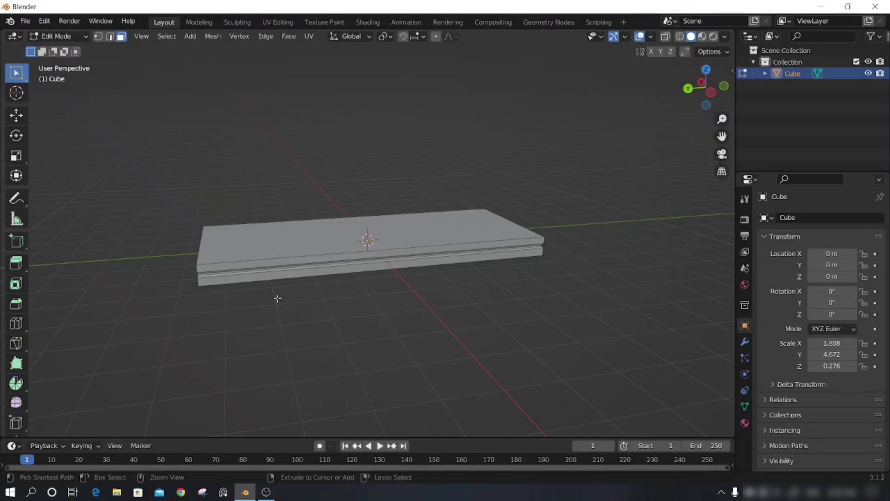
left_click(387, 256)
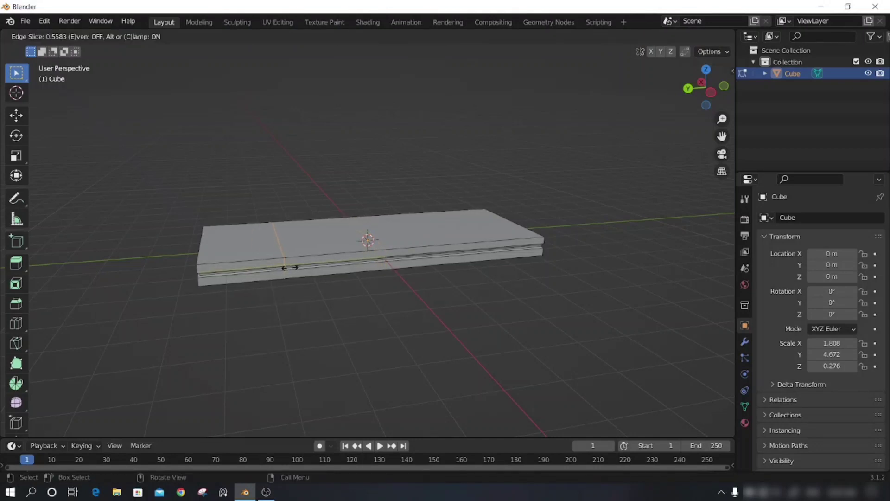
left_click(300, 267)
middle_click_drag(338, 312, 424, 273)
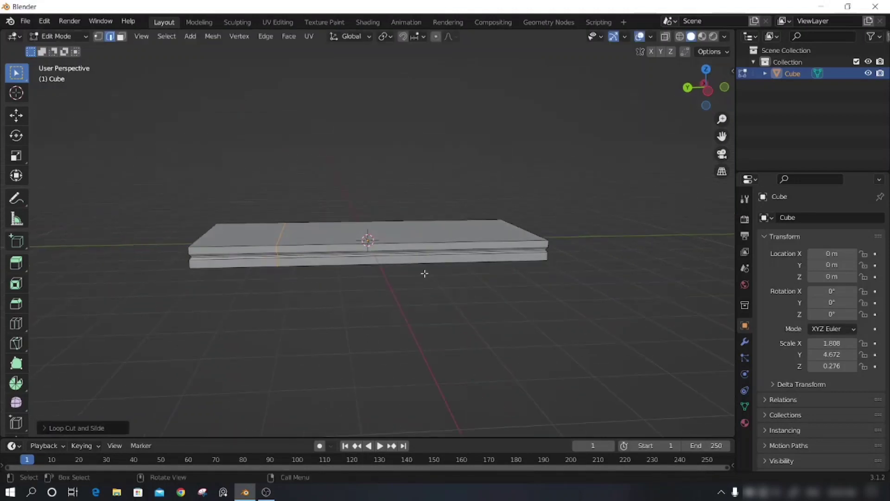
key("ctrl+r")
left_click(425, 272)
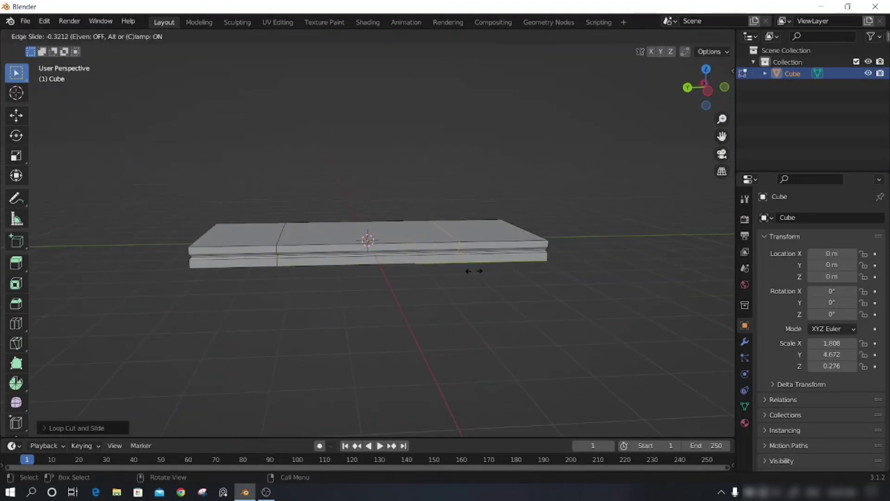
left_click(471, 271)
mouse_move(471, 270)
middle_mouse_down()
mouse_move(424, 342)
mouse_move(446, 352)
mouse_move(419, 349)
mouse_move(336, 269)
mouse_move(249, 223)
middle_mouse_up()
Step: Select the left and right underside end faces and extrude them down into two pedestals
key("3")
mouse_move(265, 311)
middle_mouse_down()
mouse_move(242, 218)
mouse_move(272, 374)
middle_mouse_up()
left_click(259, 251)
mouse_move(260, 251)
middle_mouse_down()
mouse_move(265, 324)
mouse_move(453, 278)
middle_mouse_up()
left_click(454, 278, "shift")
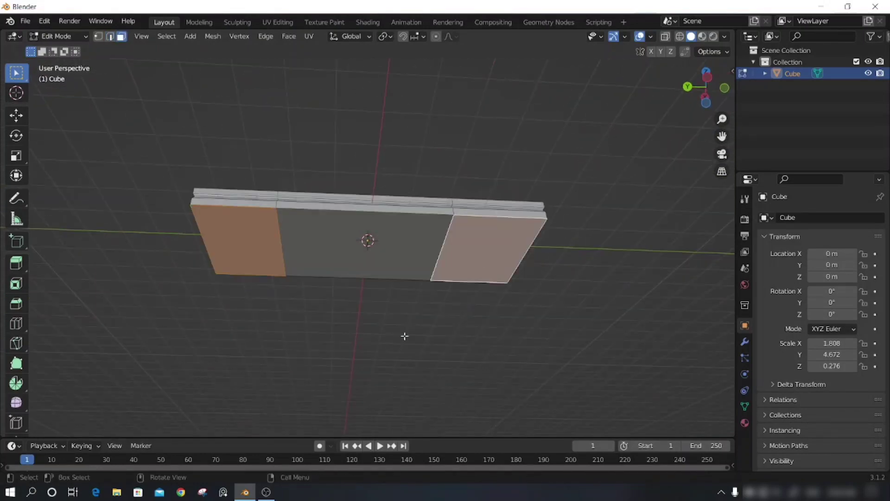
mouse_move(403, 349)
middle_mouse_down()
mouse_move(406, 388)
mouse_move(388, 346)
middle_mouse_up()
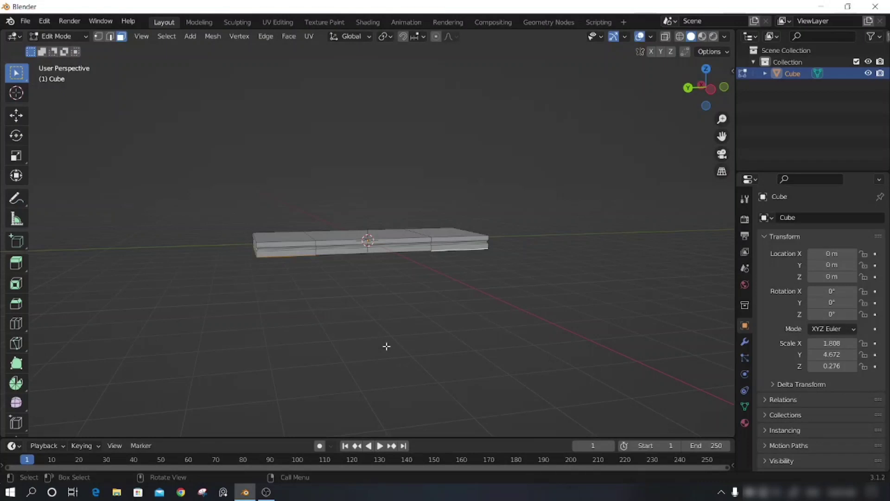
key("e")
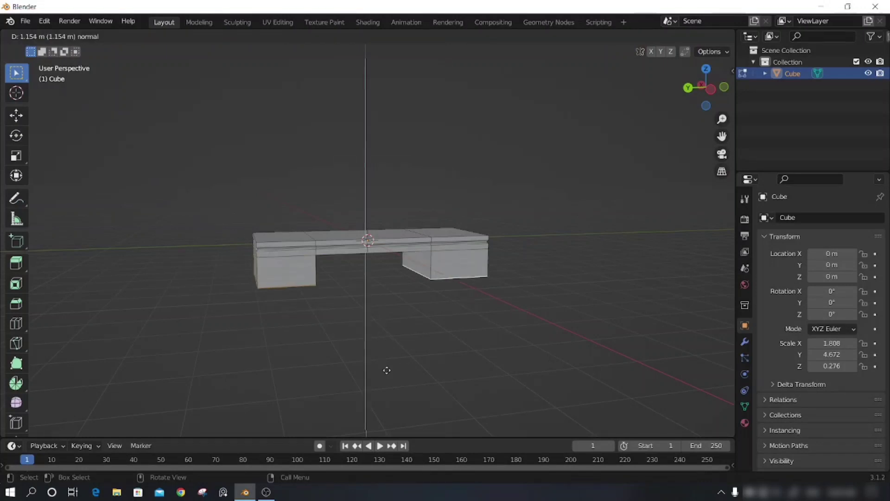
left_click(387, 369)
Step: Select the left pedestal's front face and begin a loop cut around it
middle_click_drag(387, 369, 284, 303)
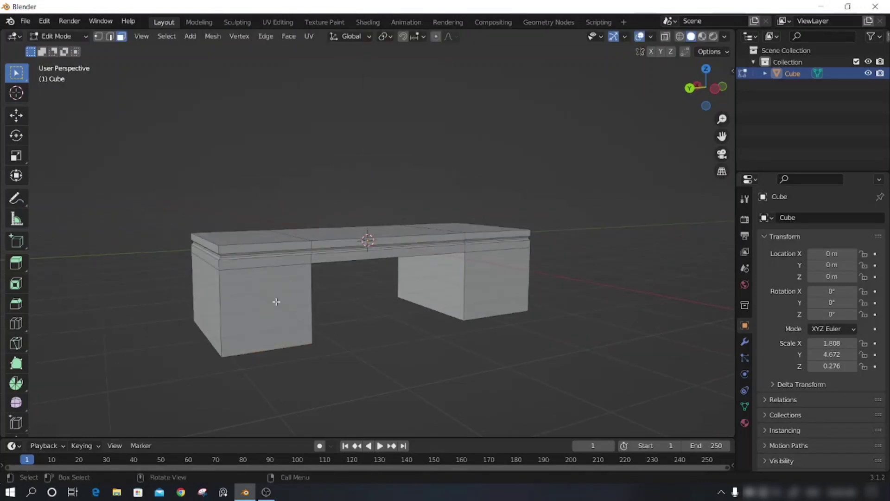
left_click(276, 302)
scroll(277, 302, "down", 1)
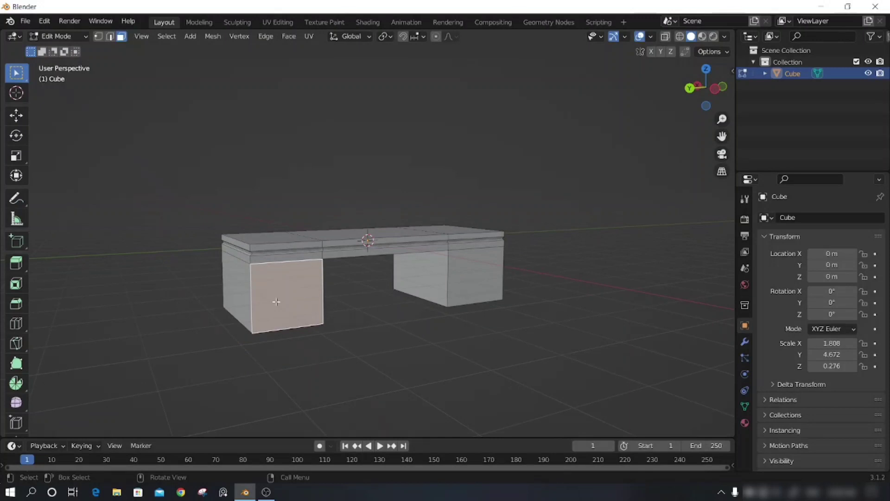
middle_click_drag(276, 302, 283, 297)
key("ctrl+r")
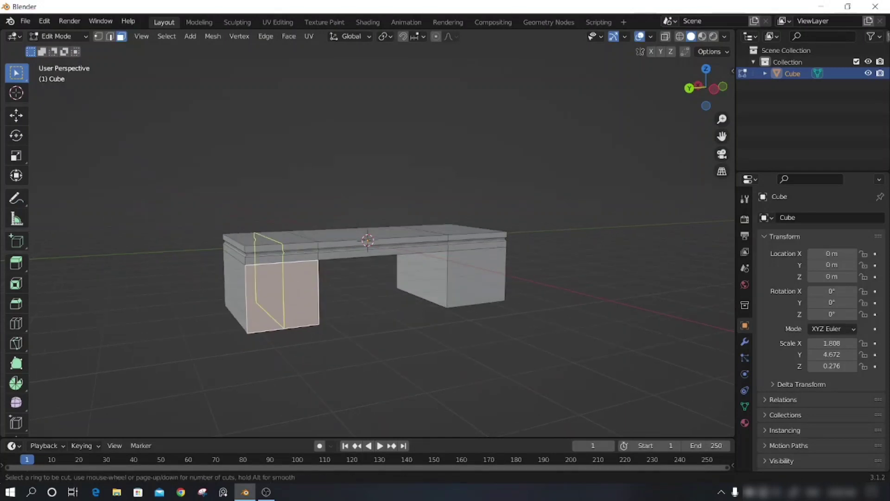
Step: Add vertical and horizontal loop cuts on the left pedestal, one near its bottom
left_click(283, 296)
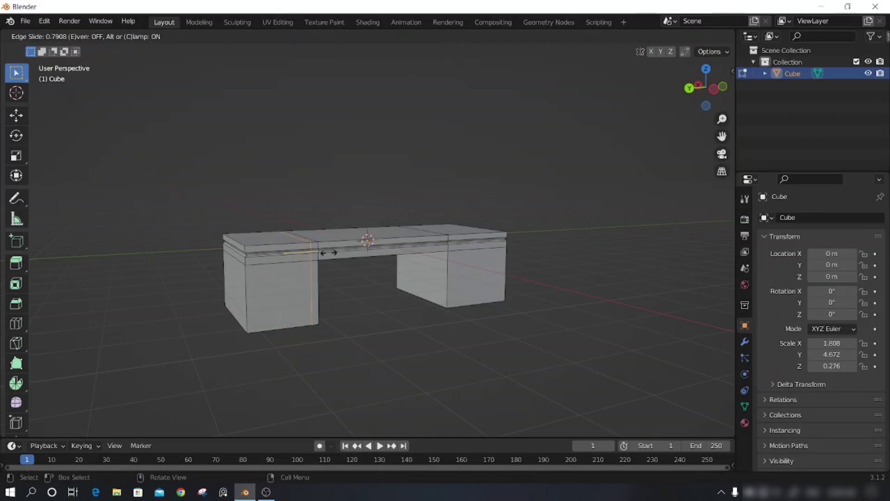
left_click(328, 252)
key("ctrl+r")
left_click(273, 263)
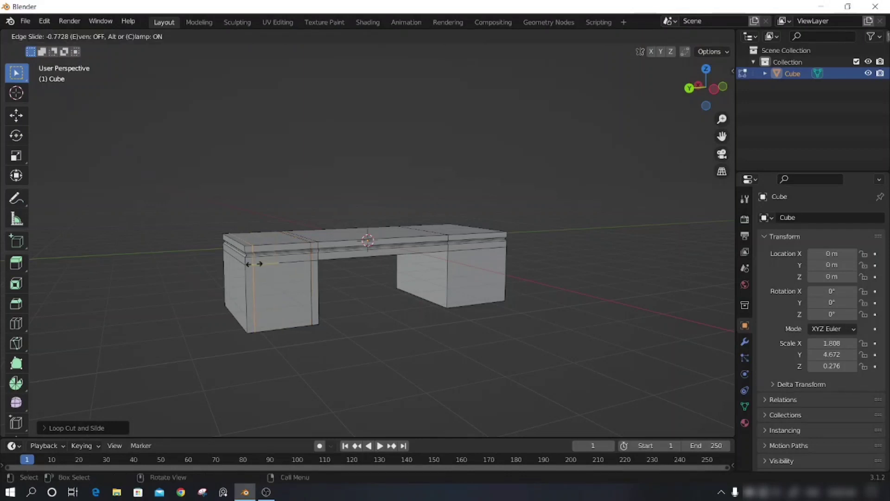
left_click(254, 264)
key("ctrl+r")
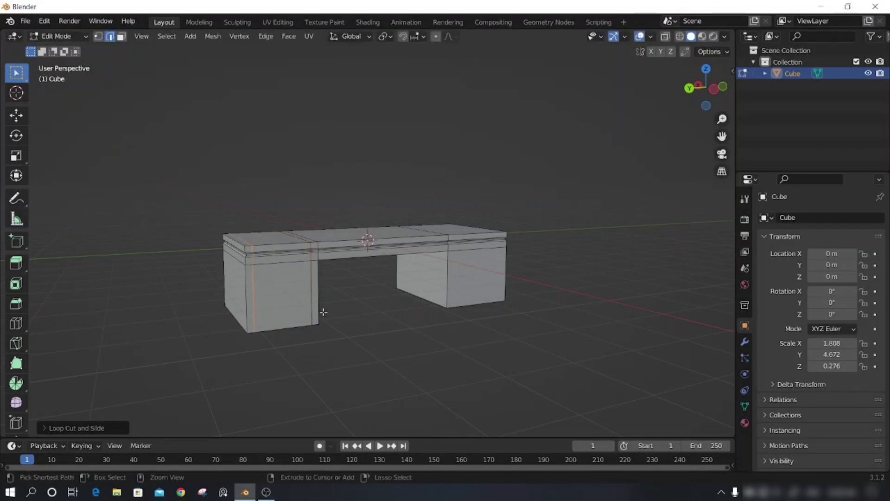
left_click(322, 308)
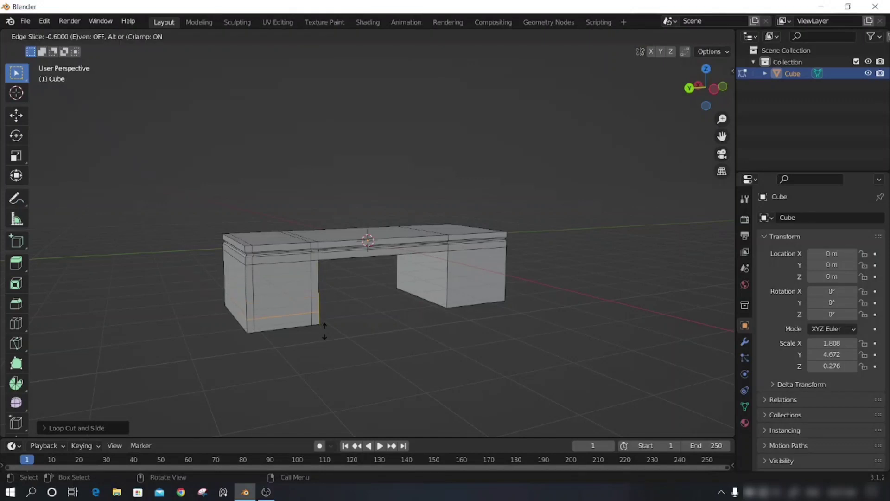
left_click(324, 332)
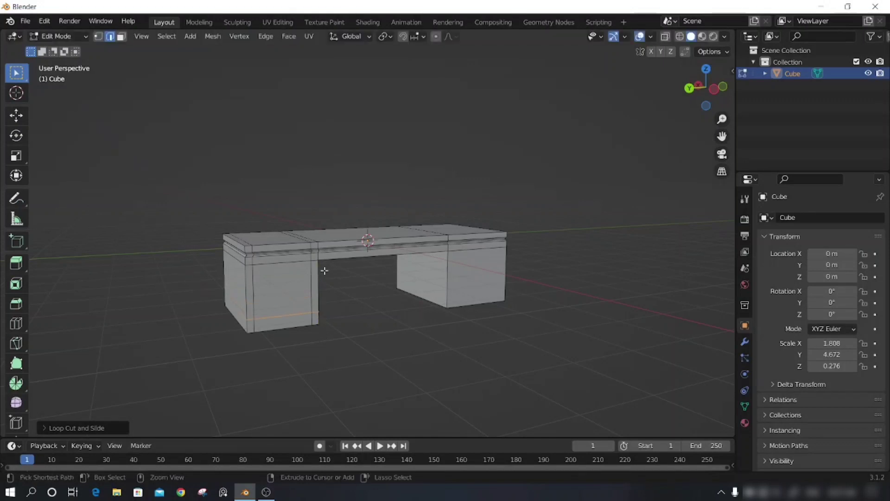
Step: Add another loop on the left pedestal and slide it near the top
key("ctrl+r")
left_click(324, 268)
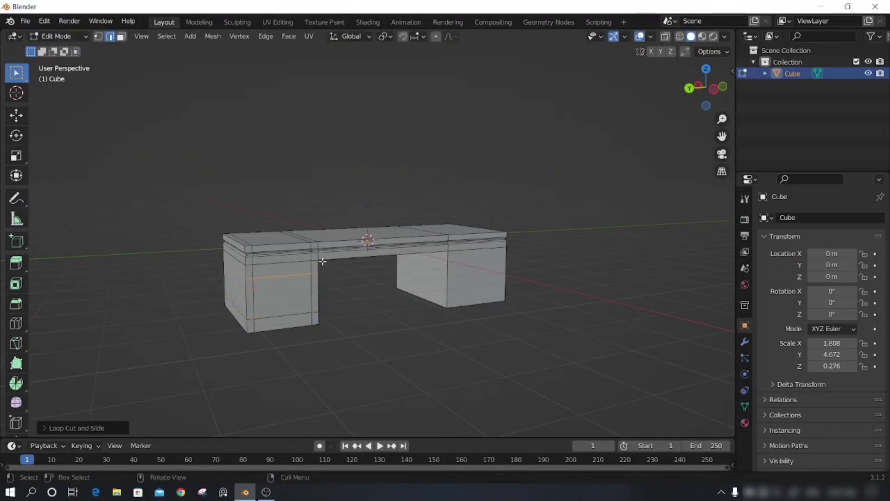
key("g")
key("g")
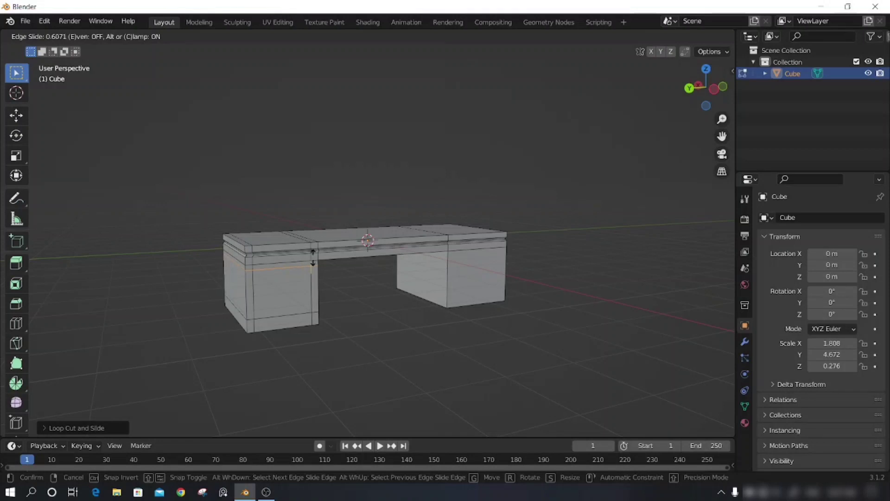
left_click(311, 264)
mouse_move(376, 327)
middle_mouse_down()
mouse_move(352, 361)
mouse_move(322, 342)
mouse_move(300, 348)
mouse_move(413, 285)
middle_mouse_up()
middle_click_drag(462, 354, 465, 357)
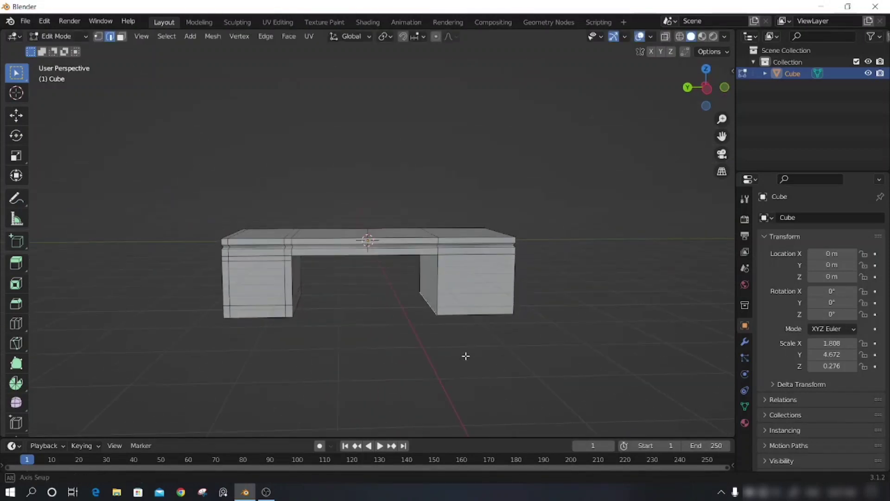
Step: Add loop cuts near the top and bottom of the right pedestal
key("ctrl+r")
left_click(503, 281)
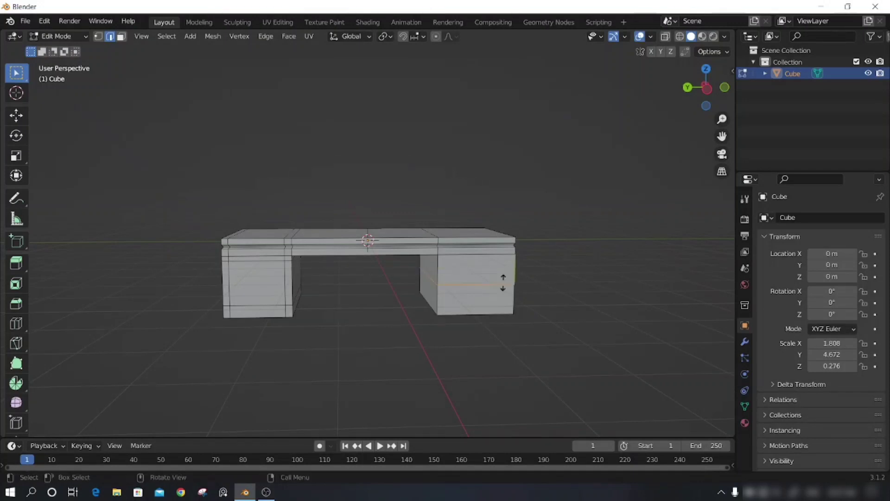
left_click(502, 258)
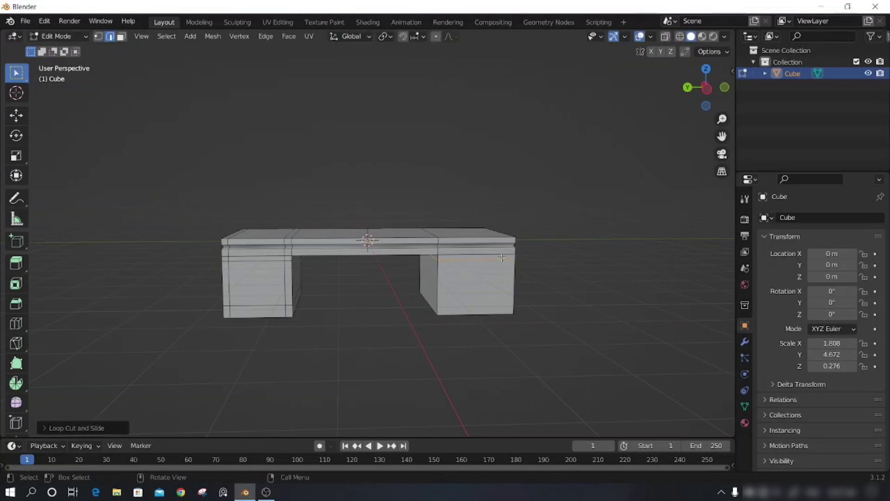
key("ctrl+r")
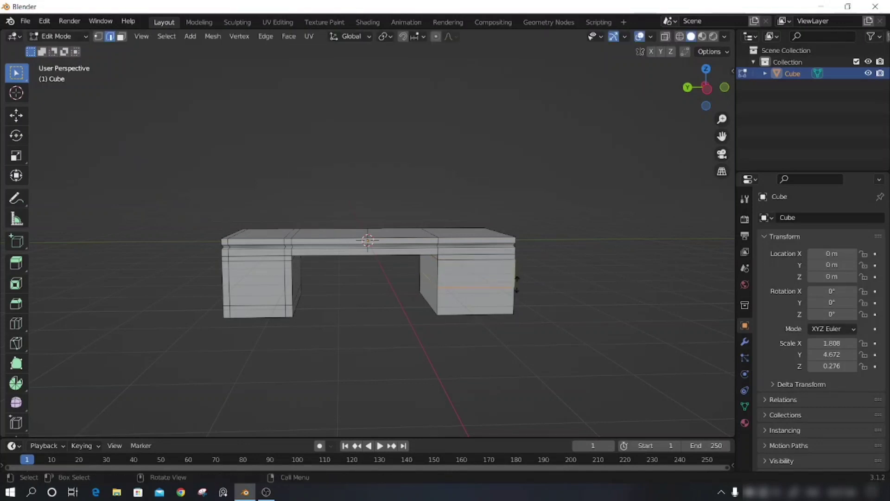
left_click(518, 283)
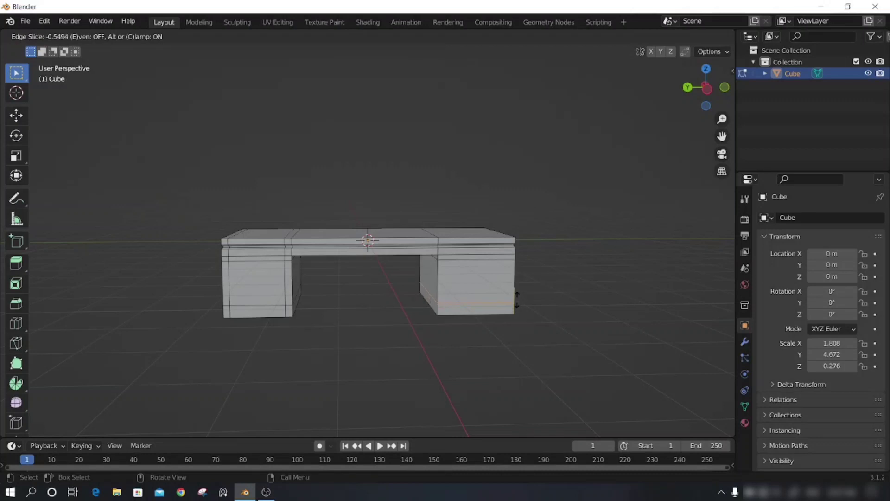
left_click(518, 299)
middle_click_drag(503, 352, 517, 299)
Step: Add vertical loop cuts on the right pedestal and slide their edges toward its sides
key("ctrl+r")
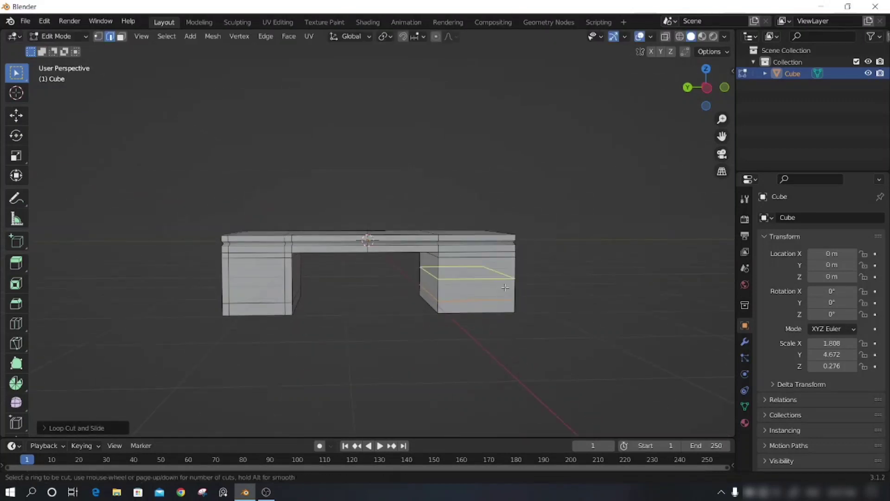
scroll(505, 287, "up", 2)
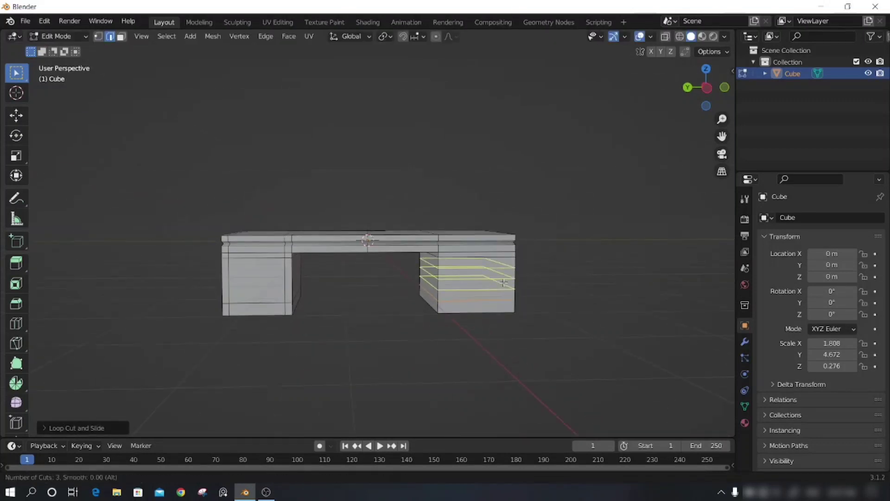
left_click(499, 242)
right_click(500, 242)
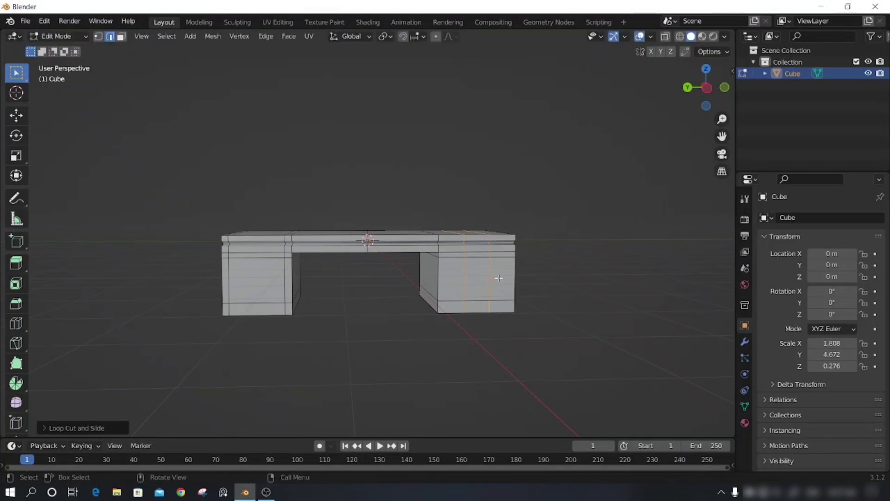
key("g")
key("g")
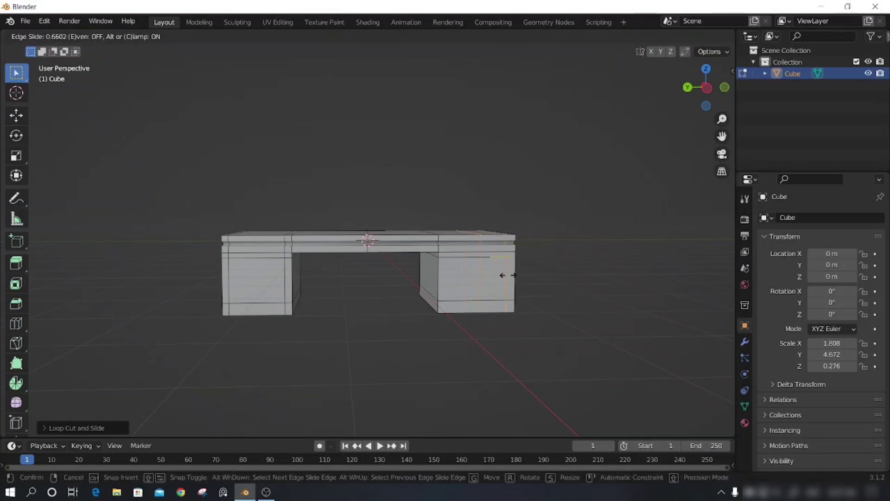
left_click(510, 275)
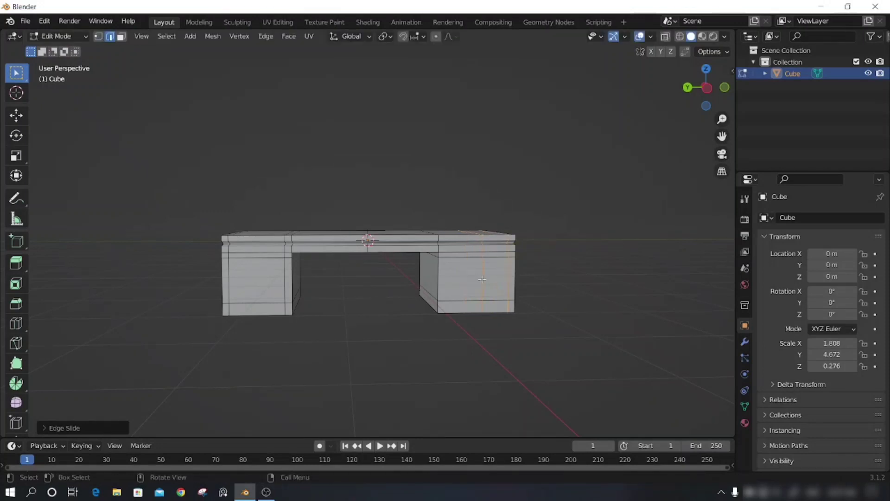
key("g")
key("g")
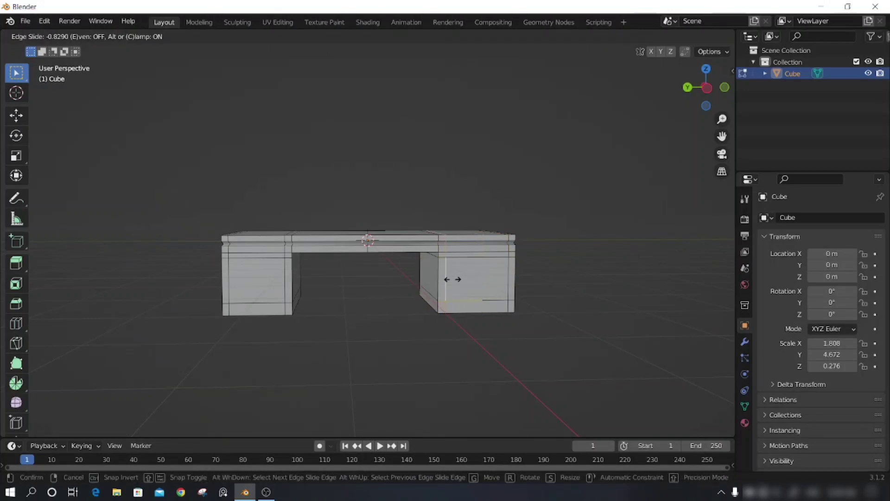
left_click(452, 279)
mouse_move(444, 360)
middle_mouse_down()
mouse_move(429, 373)
mouse_move(288, 294)
middle_mouse_up()
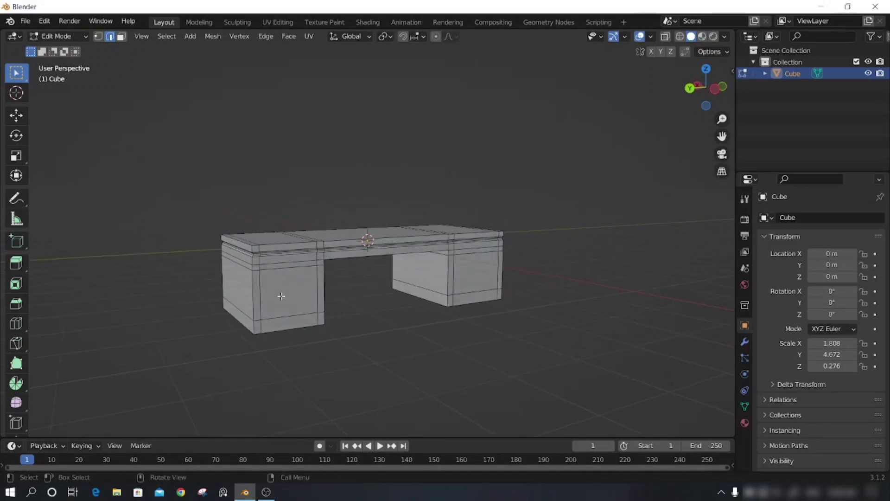
left_click(407, 328)
key("3")
left_click(296, 294)
middle_click_drag(360, 334, 365, 328)
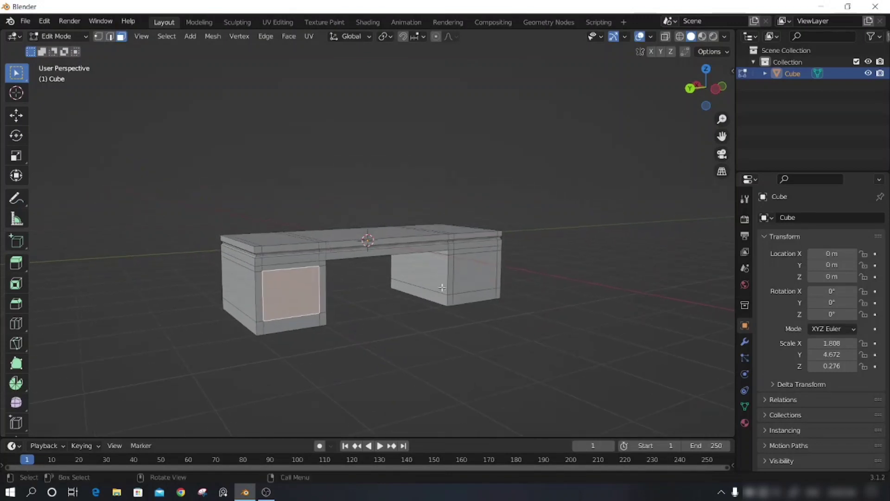
left_click(483, 267, "shift")
middle_click_drag(433, 341, 449, 345)
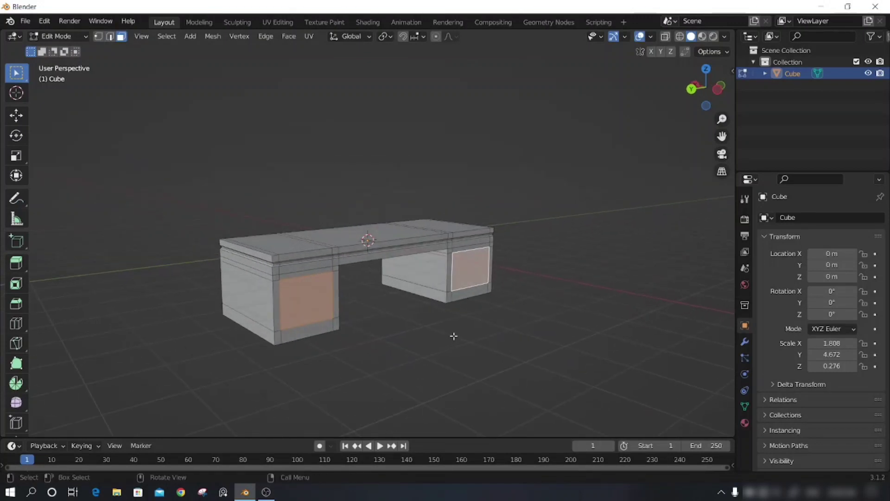
key("e")
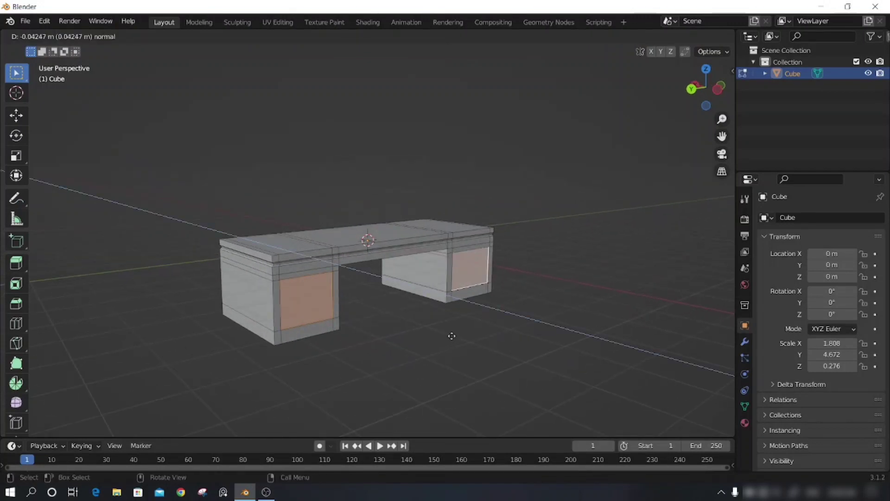
right_click(447, 338)
mouse_move(441, 342)
middle_mouse_down()
mouse_move(412, 354)
mouse_move(350, 350)
mouse_move(320, 316)
middle_mouse_up()
left_click(366, 355)
left_click(265, 281)
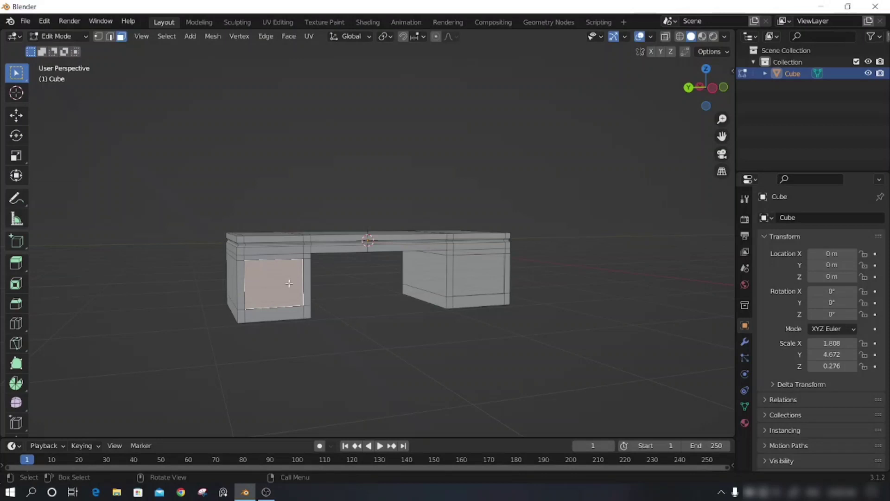
Step: Add a centred horizontal loop across both the left and right drawer panels
key("ctrl+r")
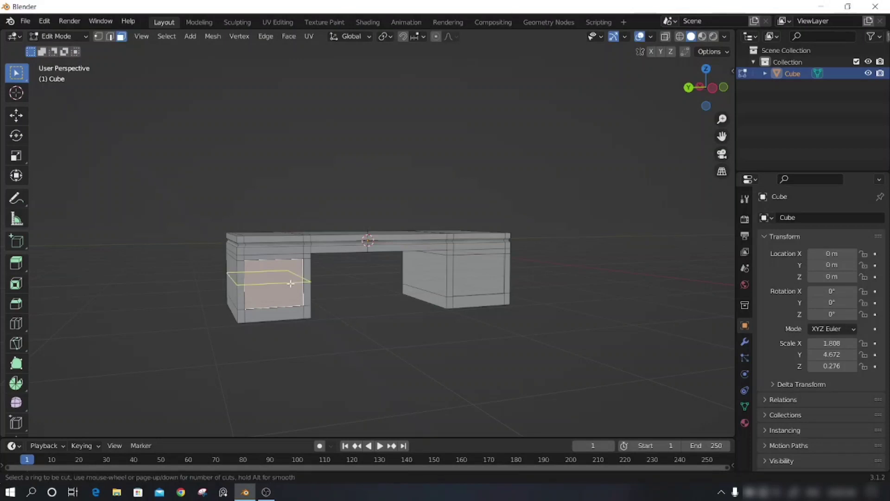
left_click(291, 284)
right_click(290, 278)
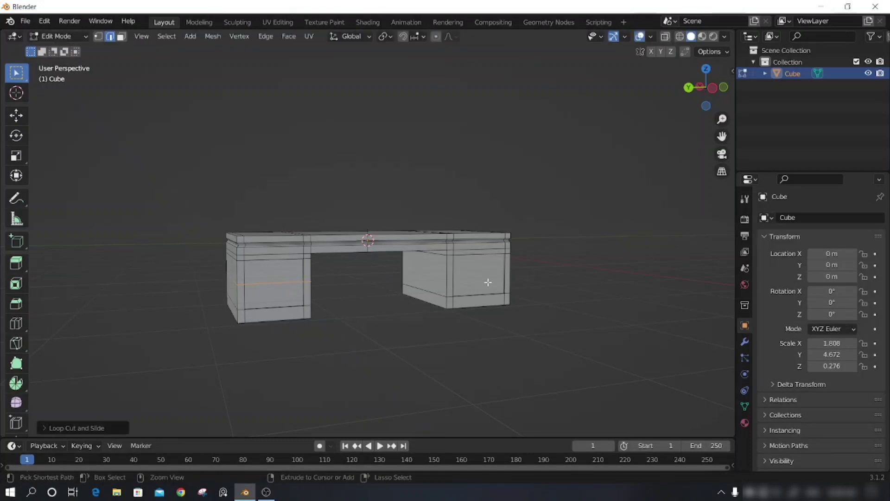
key("ctrl+r")
left_click(502, 276)
right_click(502, 277)
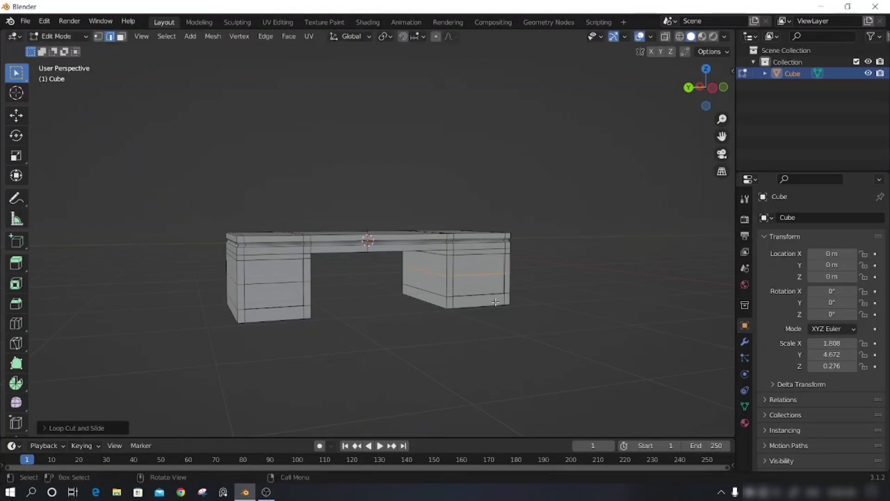
left_click(342, 366)
middle_click_drag(342, 366, 297, 290)
Step: Bevel the left drawer's middle edge and push it inward into a recess
left_click(299, 298)
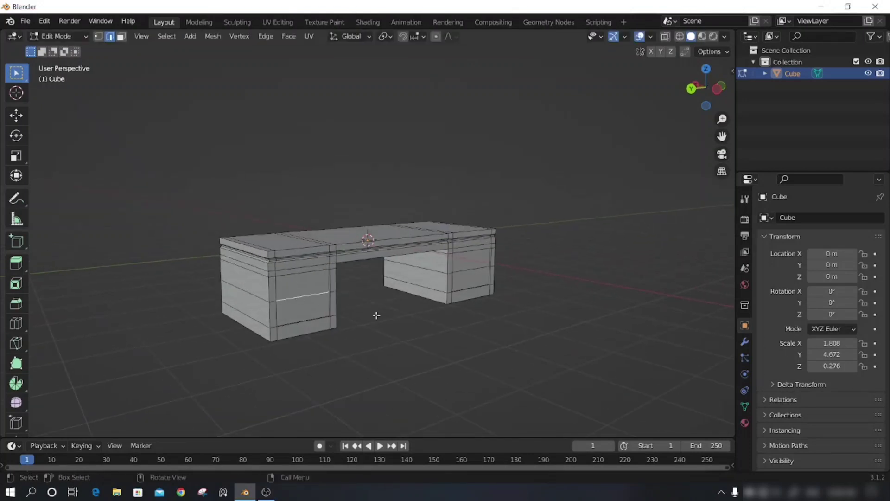
middle_click_drag(376, 312, 367, 314)
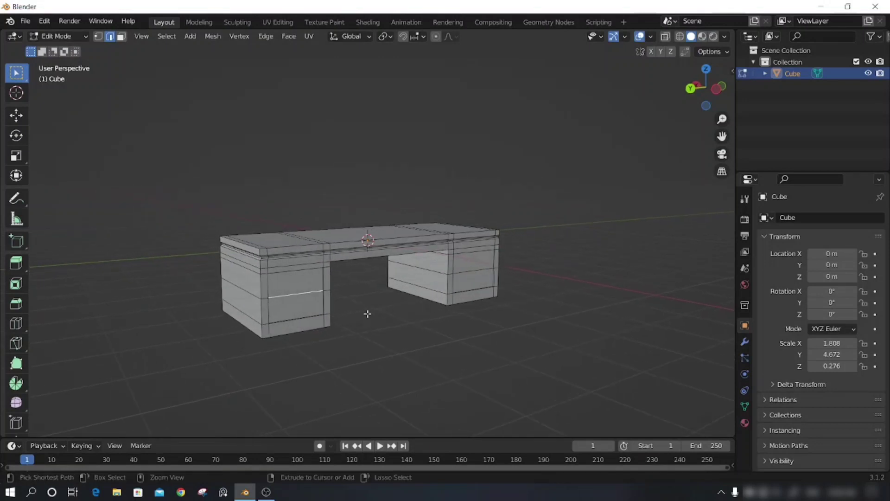
key("ctrl+b")
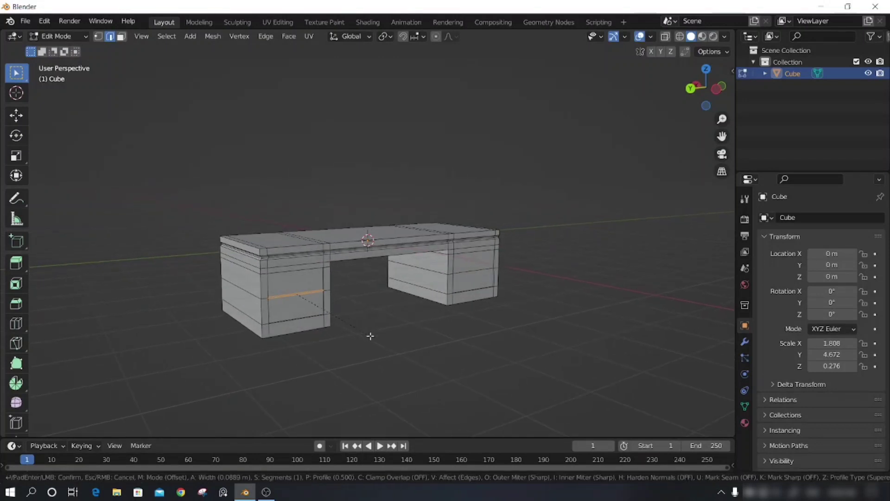
left_click(370, 335)
mouse_move(363, 346)
middle_mouse_down()
mouse_move(342, 346)
mouse_move(369, 354)
mouse_move(392, 342)
middle_mouse_up()
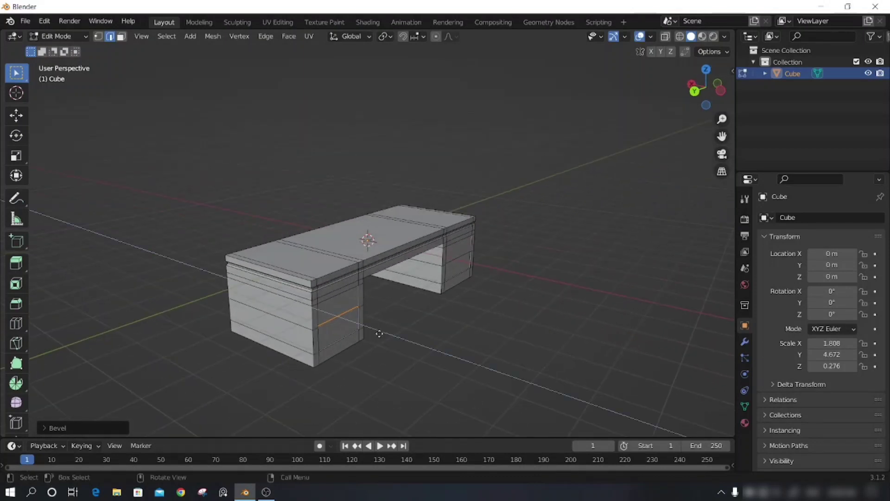
key("e")
left_click(378, 334)
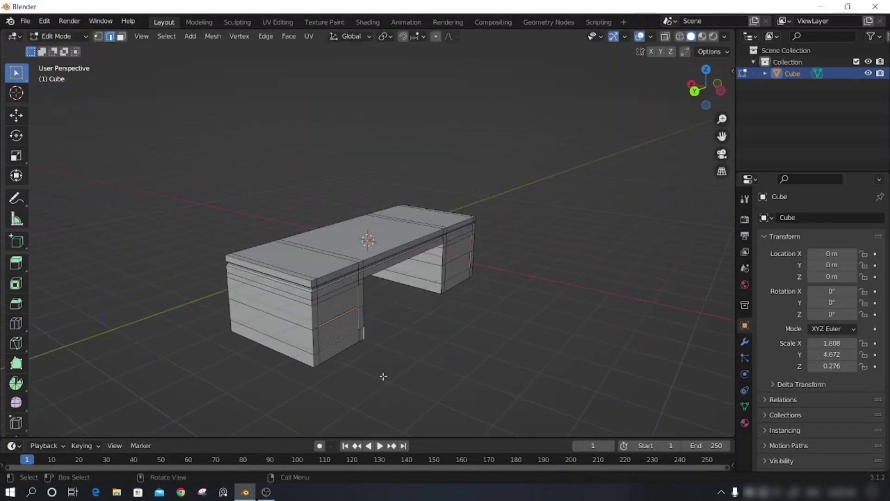
mouse_move(383, 374)
middle_mouse_down()
mouse_move(350, 378)
mouse_move(310, 365)
middle_mouse_up()
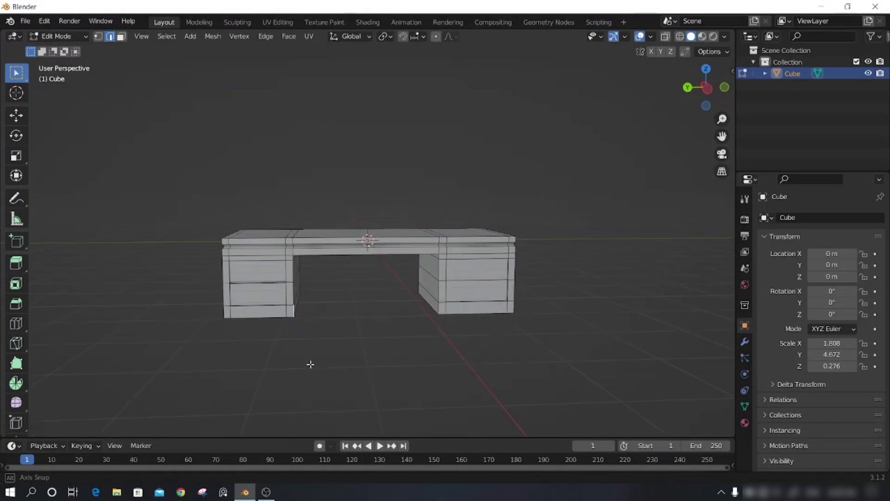
Step: Bevel the middle drawer edge on the right pedestal
left_click(481, 281)
key("ctrl+b")
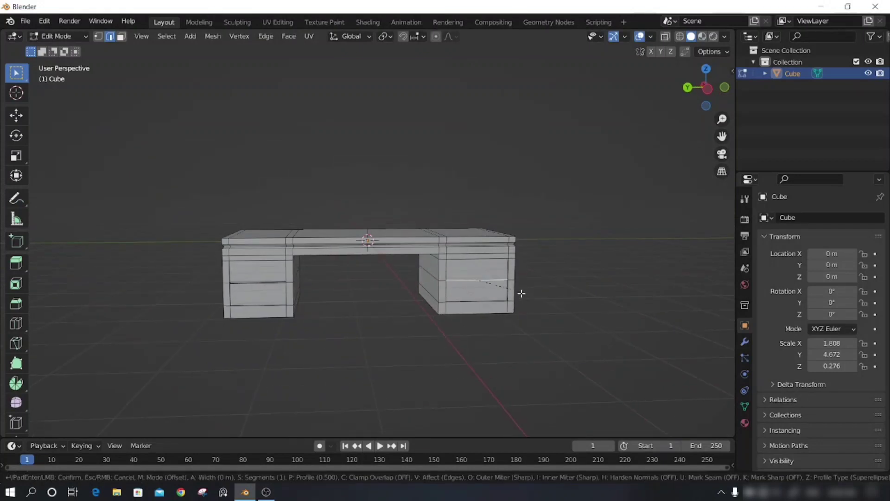
left_click(529, 308)
middle_click_drag(467, 363, 497, 381)
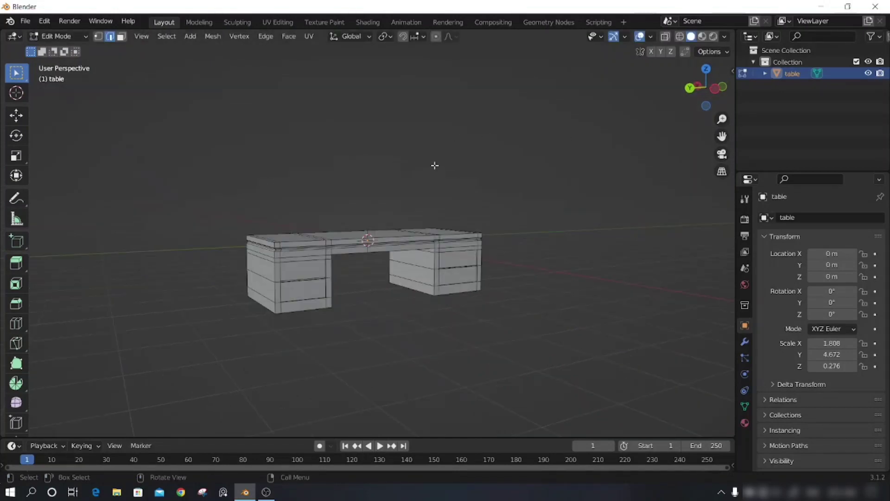
Step: Add a UV sphere at the desk and raise it vertically above the desktop
key("shift+a")
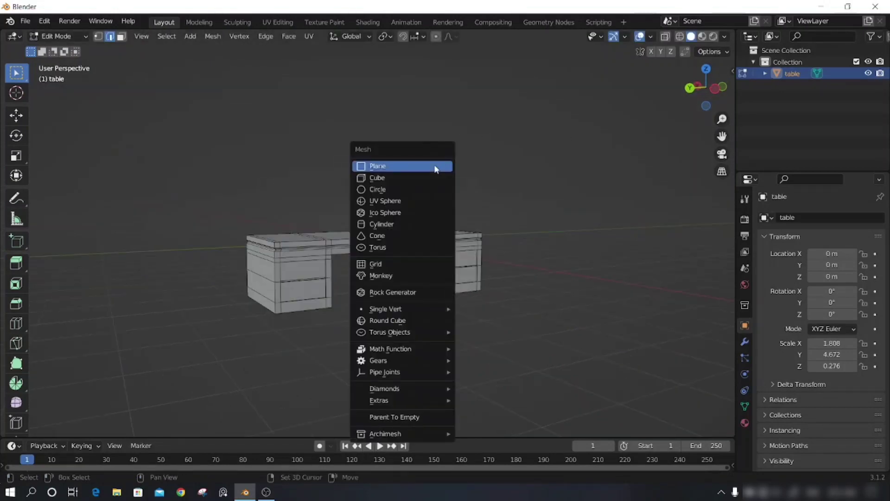
left_click(417, 201)
mouse_move(412, 266)
middle_mouse_down()
mouse_move(403, 294)
mouse_move(375, 273)
middle_mouse_up()
key("g")
key("z")
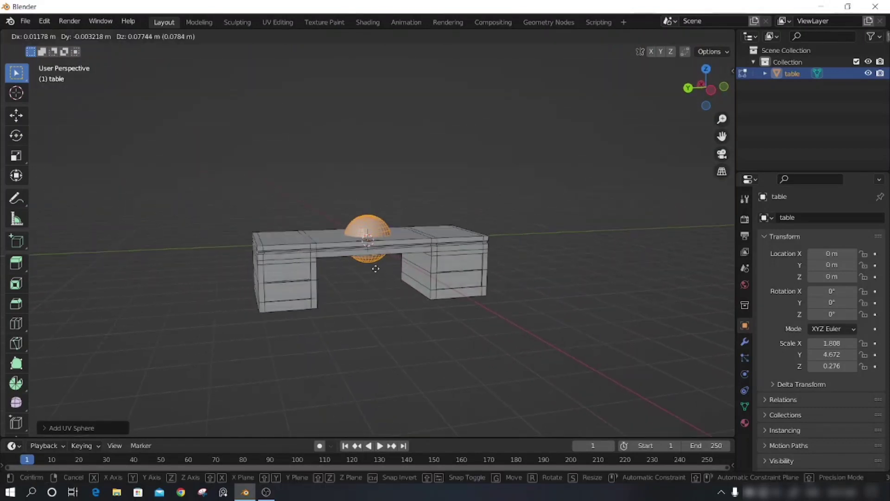
left_click(413, 176)
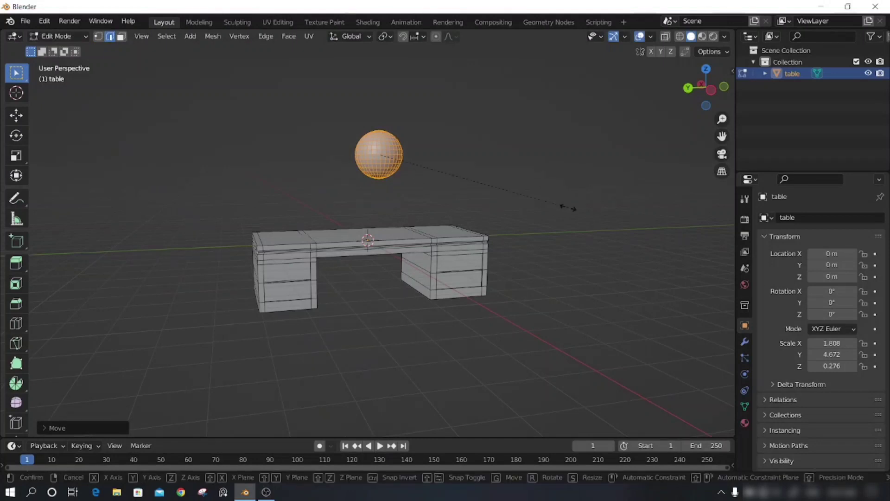
Step: Shrink the sphere, then flatten it along the X axis
key("s")
left_click(445, 181)
middle_click_drag(445, 181, 366, 138)
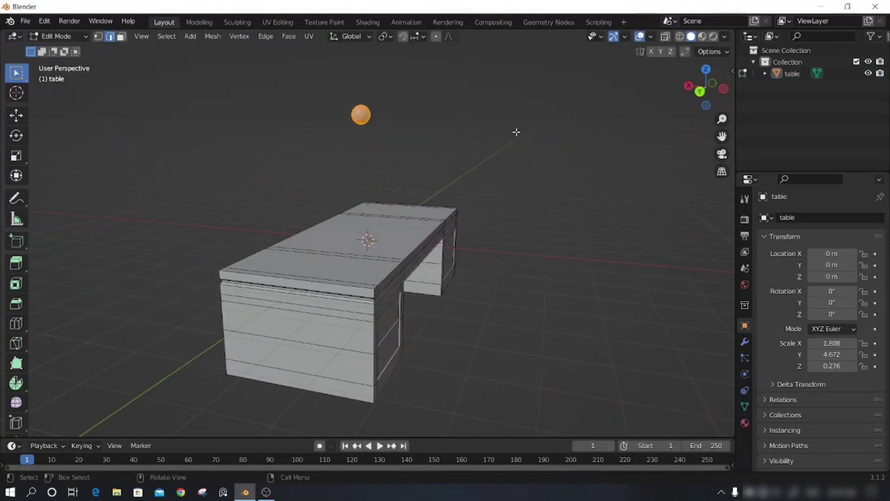
key("s")
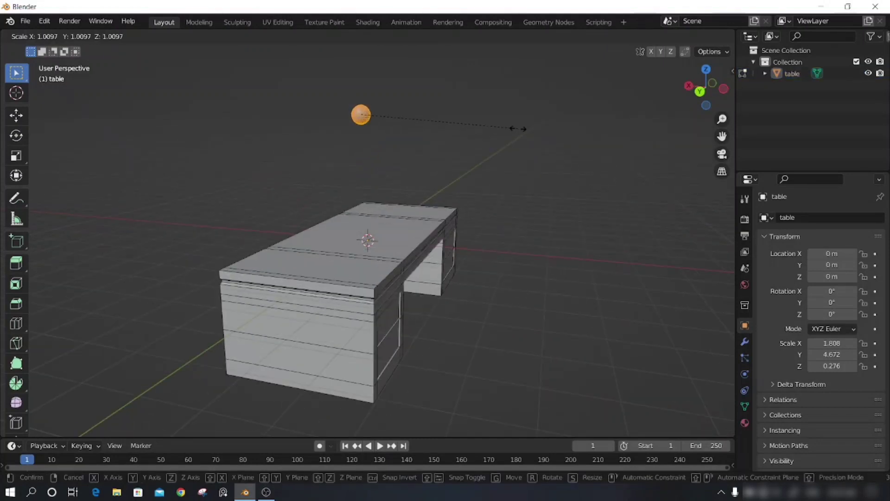
key("x")
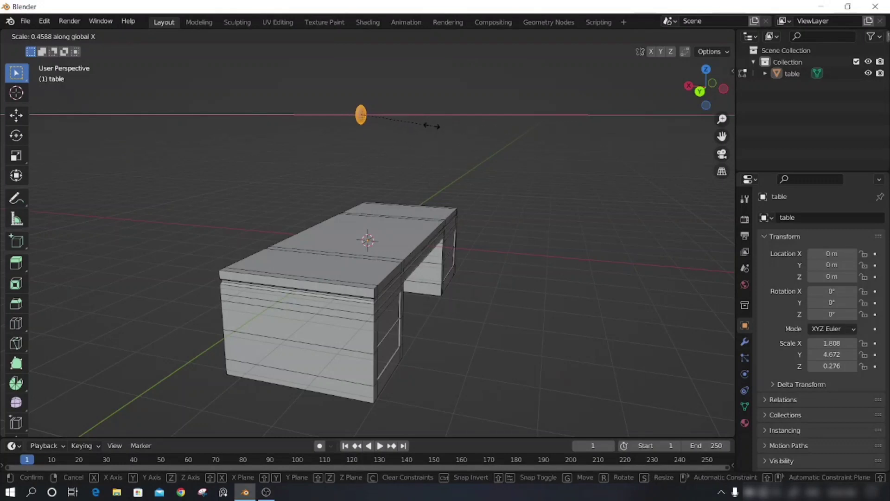
left_click(432, 126)
middle_click_drag(408, 153, 487, 167)
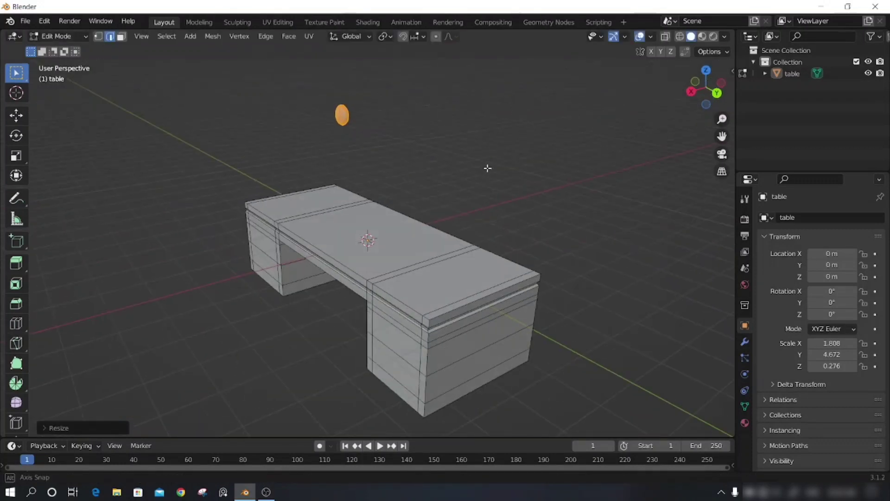
Step: In side orthographic view, paint-select part of the sphere and switch to face selection
key("KP_3")
scroll(366, 120, "down", 2)
scroll(392, 112, "up", 1)
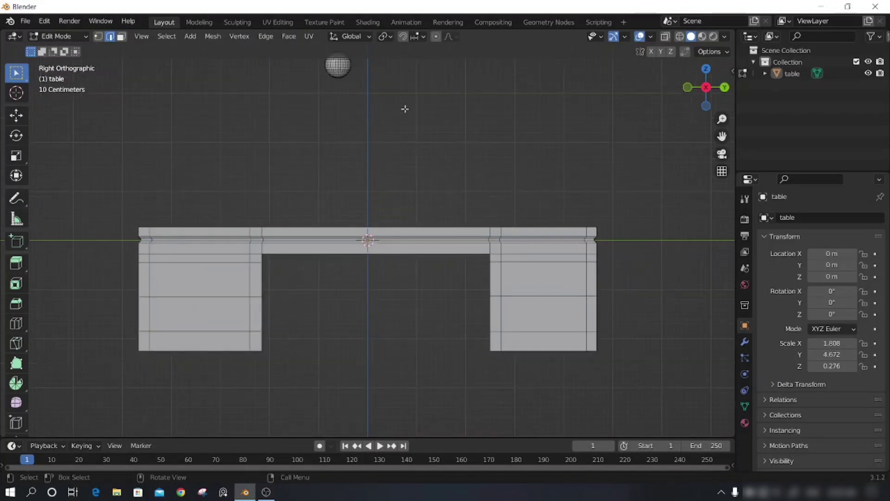
middle_click_drag(417, 119, 395, 258, "shift")
scroll(395, 258, "up", 1)
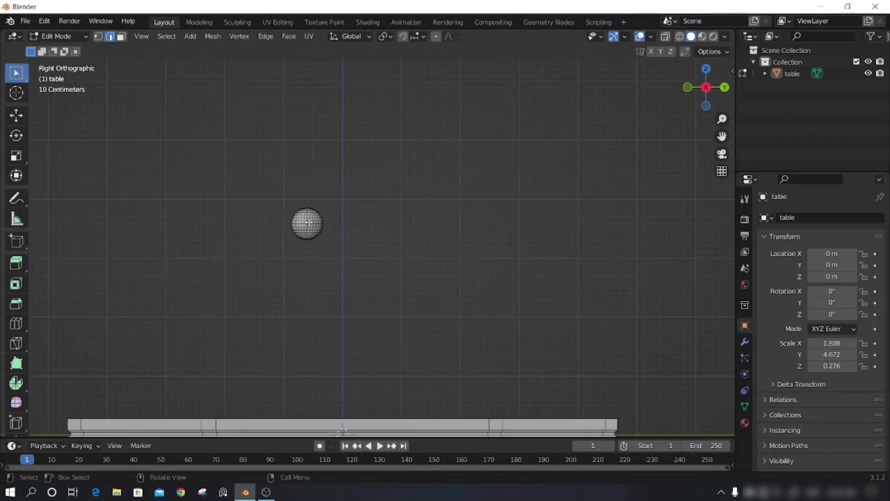
scroll(309, 223, "up", 2)
key("c")
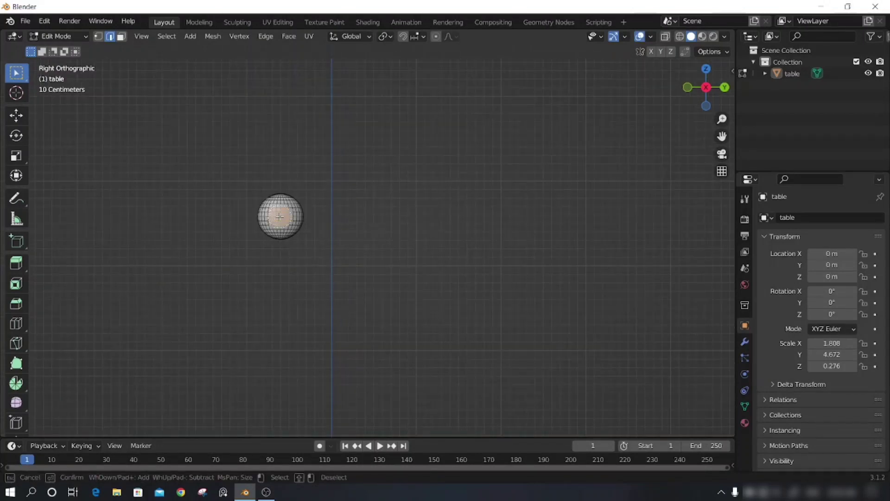
key("Escape")
key("3")
Step: Extrude the selected faces outward into a short knob stem
mouse_move(280, 216)
middle_mouse_down()
mouse_move(372, 241)
mouse_move(295, 240)
middle_mouse_up()
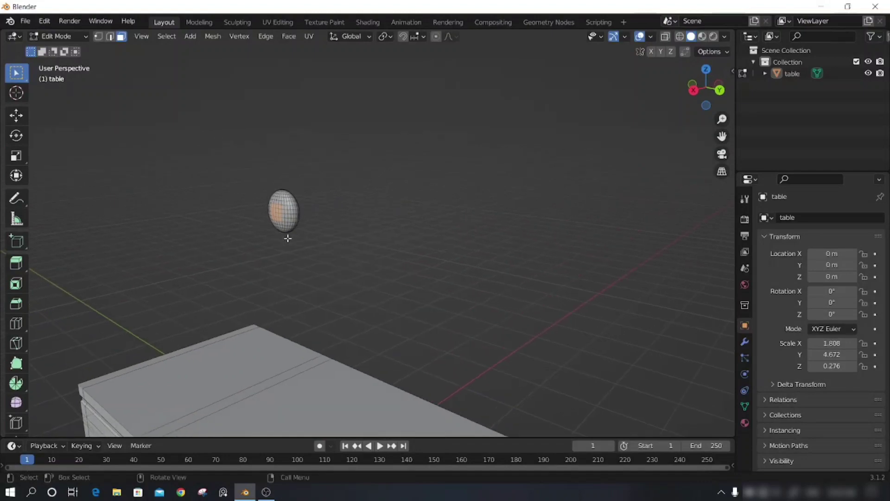
key("e")
left_click(265, 233)
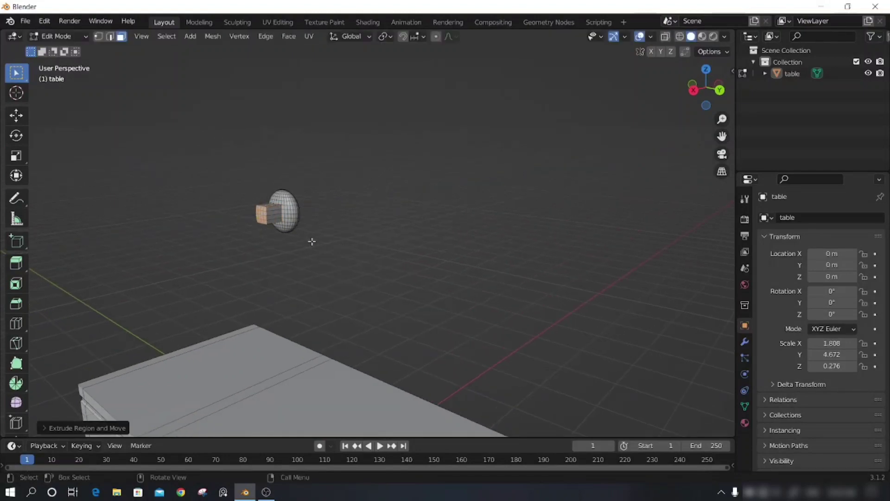
mouse_move(310, 243)
middle_mouse_down()
mouse_move(378, 262)
mouse_move(278, 250)
mouse_move(297, 243)
middle_mouse_up()
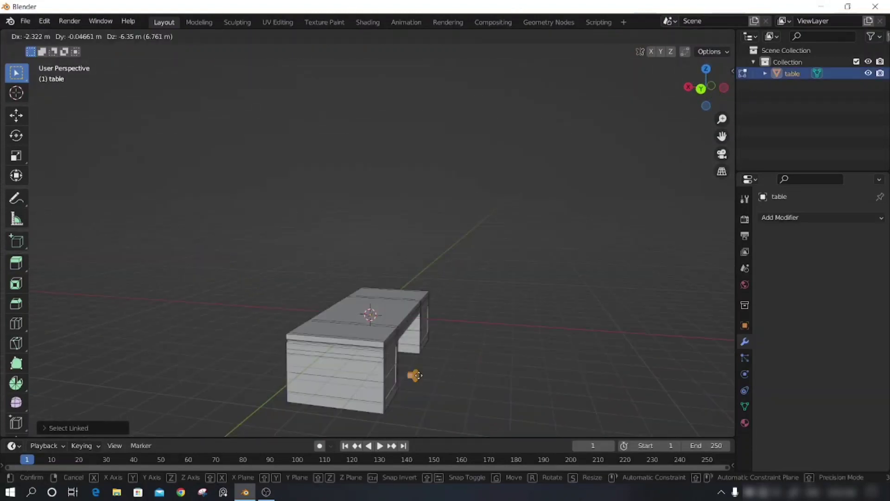
Step: Move the knob against the desk's upper drawer front
left_click(440, 373)
key("g")
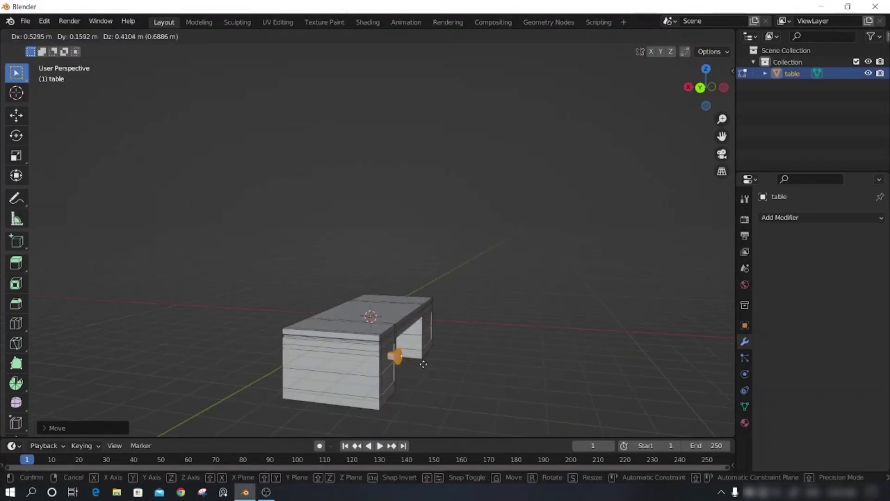
left_click(417, 365)
mouse_move(418, 365)
middle_mouse_down()
mouse_move(437, 383)
mouse_move(307, 368)
mouse_move(410, 383)
mouse_move(408, 366)
mouse_move(431, 343)
mouse_move(404, 363)
mouse_move(395, 359)
mouse_move(408, 373)
mouse_move(328, 355)
mouse_move(408, 355)
middle_mouse_up()
key("g")
left_click(438, 381)
key("g")
left_click(317, 373)
Step: In Object Mode, select the knob object table.001 and resize it
key("Tab")
left_click(796, 86)
scroll(431, 344, "up", 2)
key("s")
left_click(394, 360)
Step: Duplicate the knob straight down onto the lower drawer
key("shift+d")
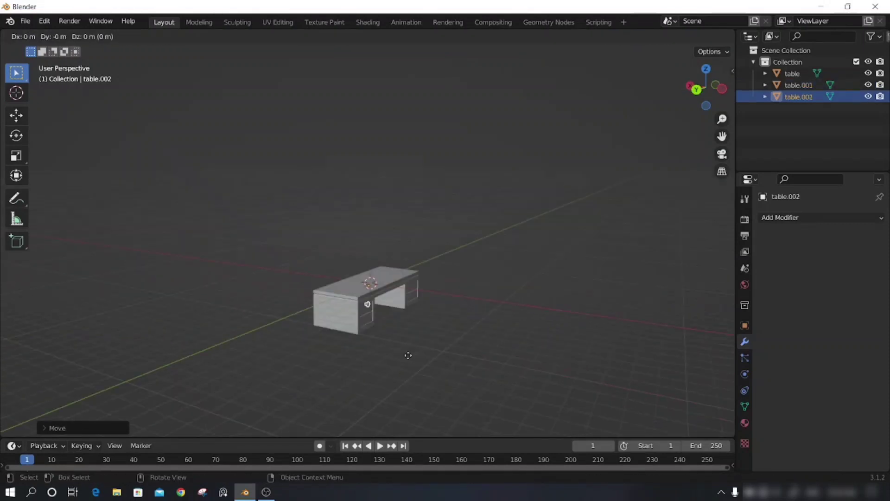
key("z")
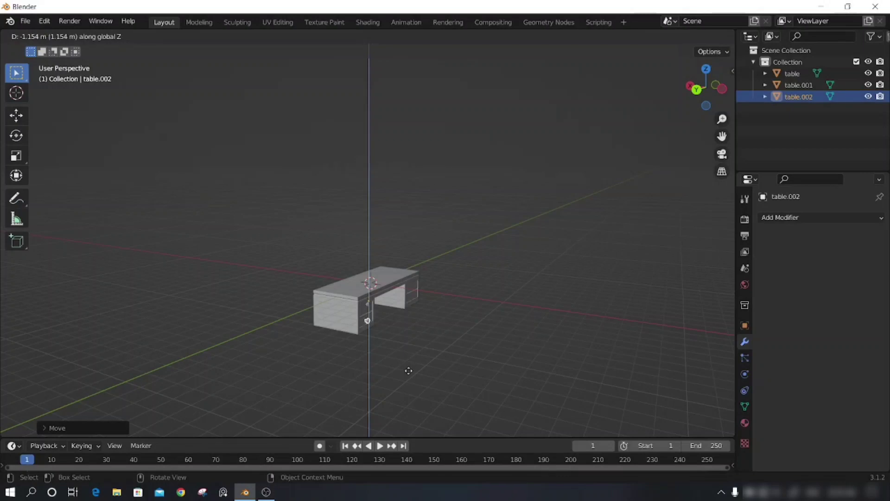
left_click(408, 368)
middle_click_drag(411, 386, 377, 379)
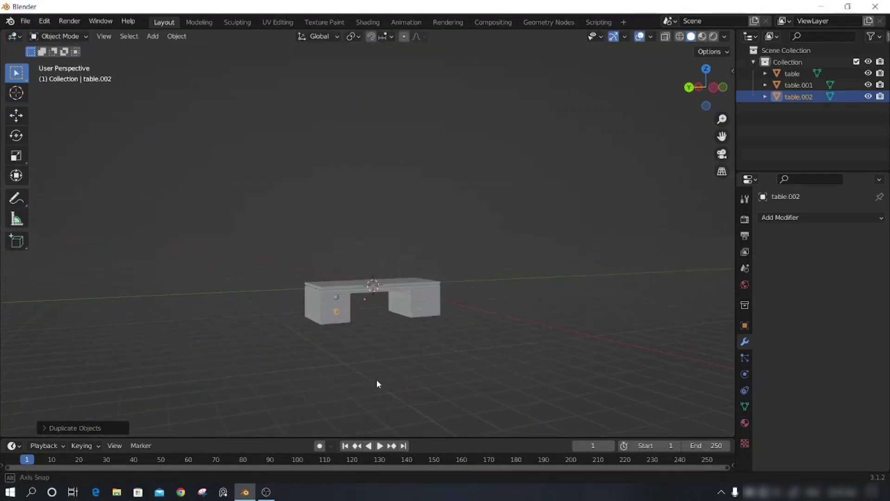
Step: Duplicate both knobs along Y onto the right pedestal's drawers
left_click(327, 366, "shift")
key("shift+d")
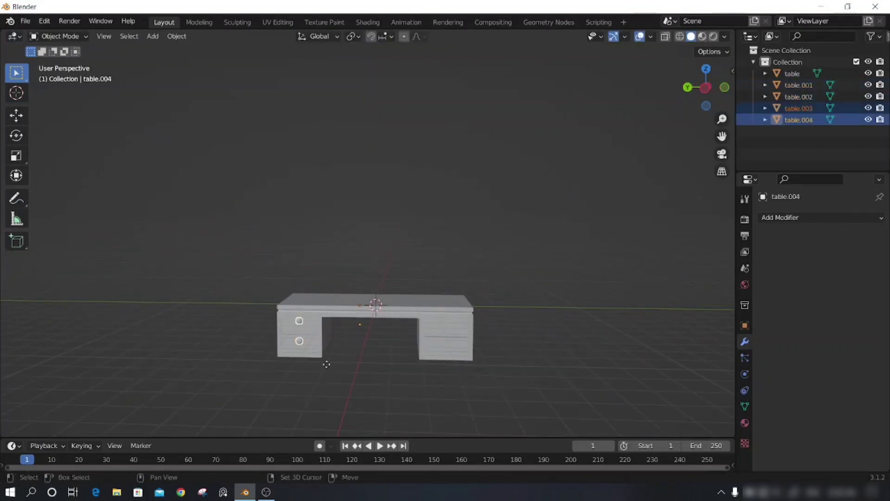
key("y")
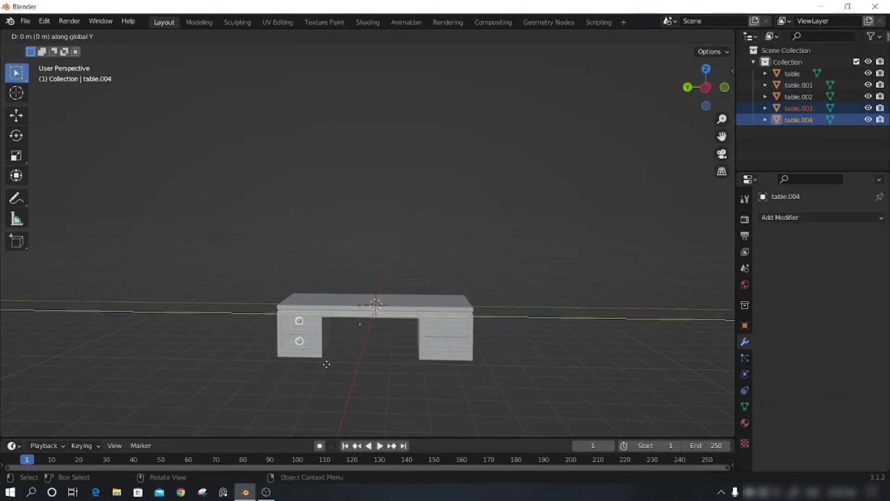
left_click(466, 374)
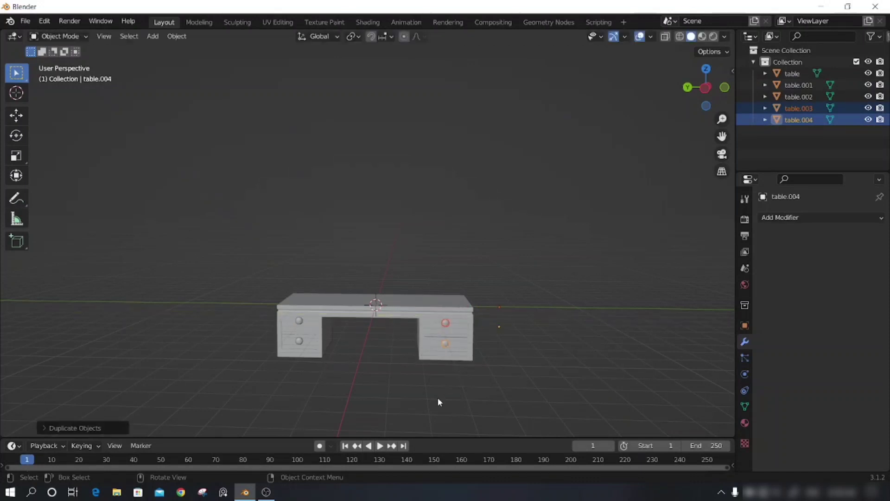
mouse_move(437, 397)
middle_mouse_down()
mouse_move(479, 403)
mouse_move(586, 368)
mouse_move(433, 376)
mouse_move(441, 386)
mouse_move(408, 367)
middle_mouse_up()
left_click(587, 369)
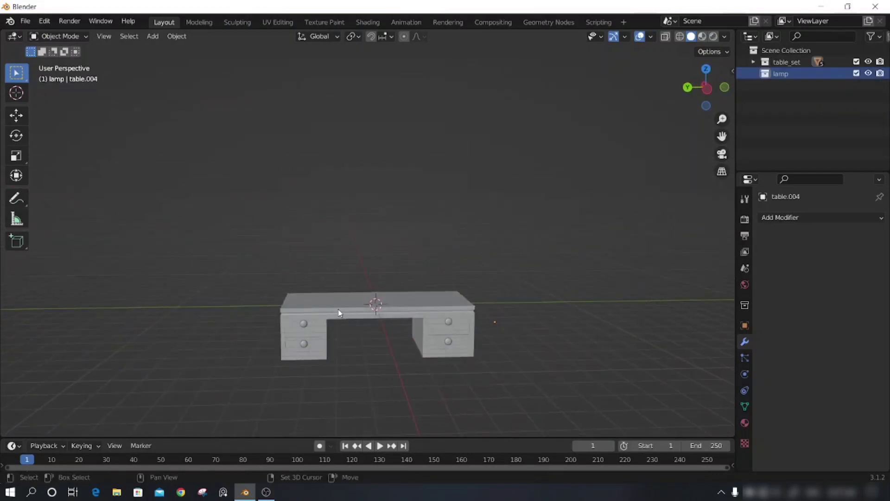
key("shift+a")
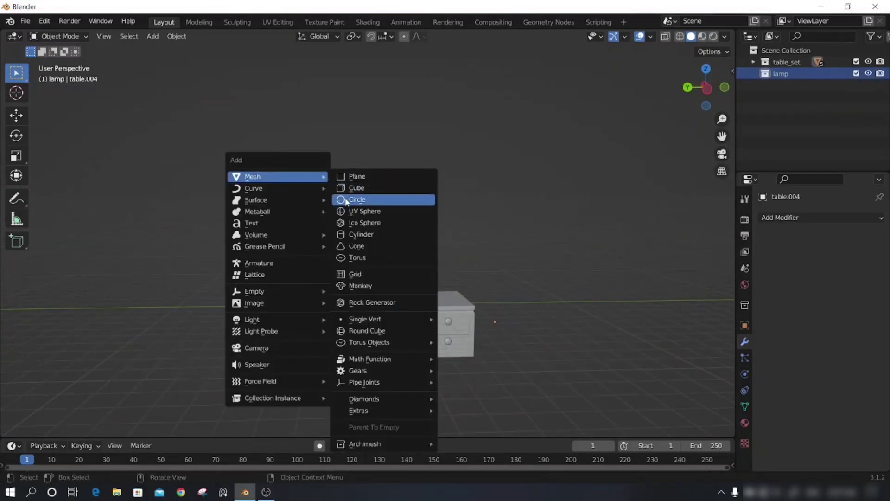
Step: Add a cylinder to the lamp collection and scale it to about half size
left_click(349, 234)
scroll(404, 281, "down", 1)
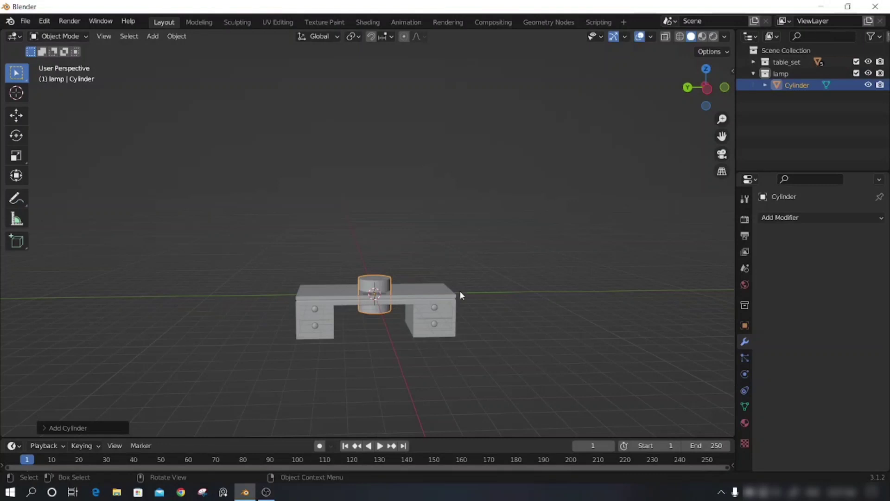
key("s")
left_click(416, 284)
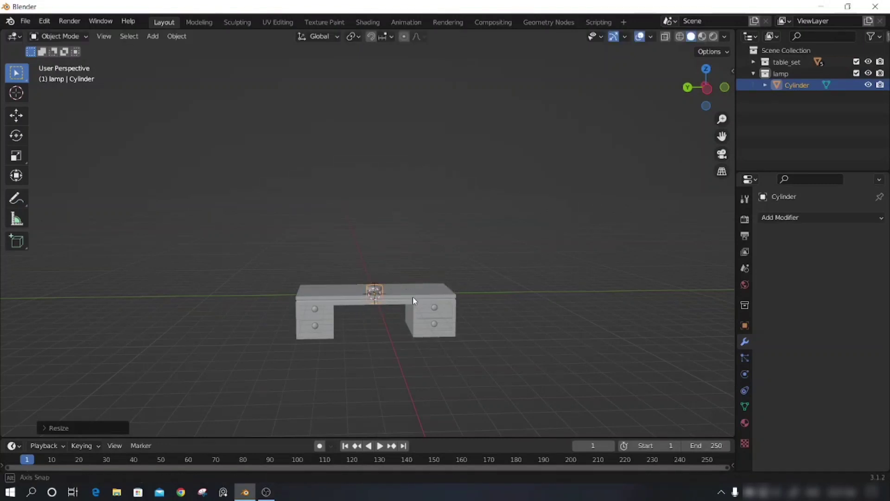
middle_click_drag(415, 301, 414, 308)
Step: Raise the cylinder onto the desk and flatten it along Z into a disc
key("g")
key("z")
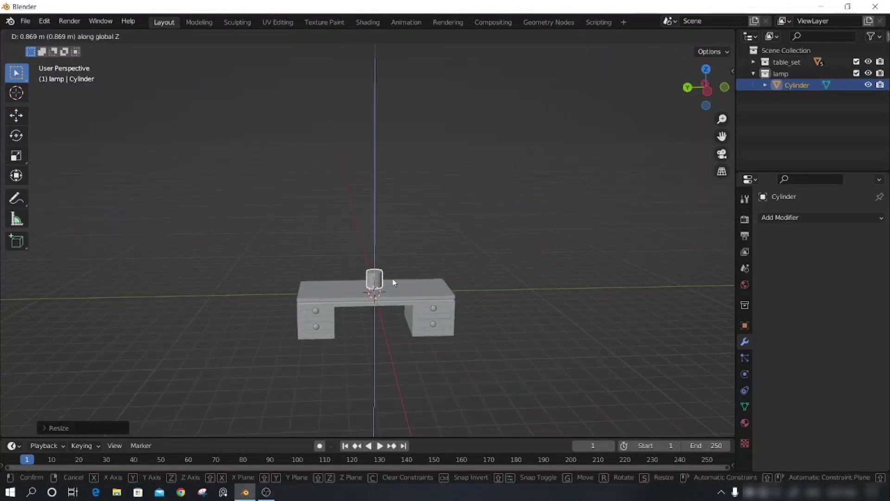
left_click(394, 284)
key("s")
key("z")
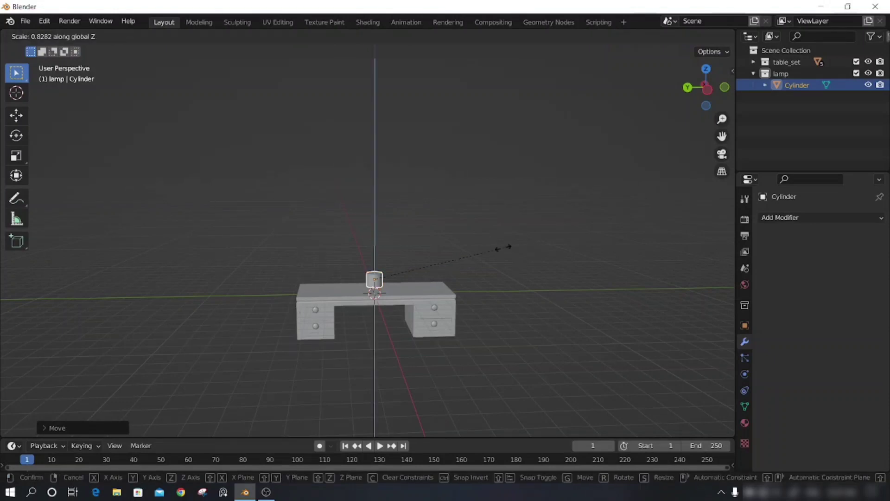
left_click(416, 267)
scroll(404, 287, "up", 3)
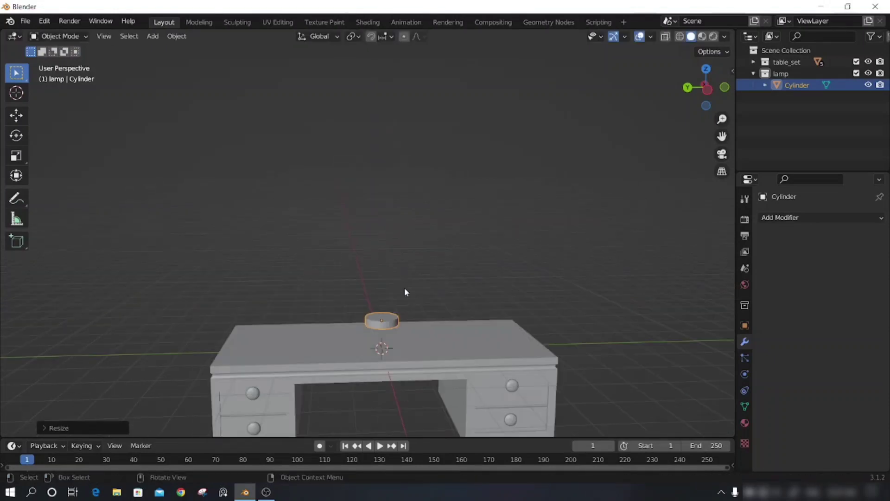
middle_click_drag(423, 322, 426, 335)
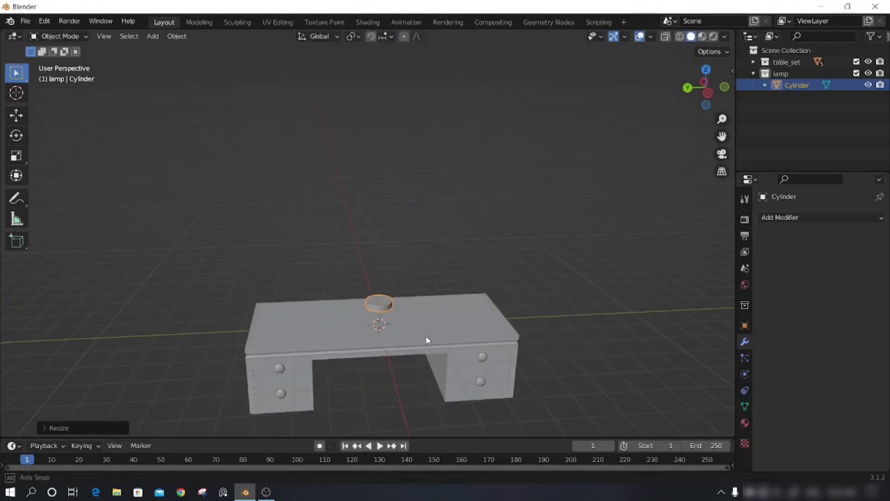
Step: Hide the table_set collection and select the base's top face in Edit Mode
left_click(868, 62)
mouse_move(544, 247)
middle_mouse_down()
mouse_move(410, 340)
mouse_move(364, 304)
mouse_move(355, 247)
mouse_move(378, 241)
mouse_move(358, 272)
mouse_move(389, 302)
mouse_move(431, 242)
middle_mouse_up()
key("Tab")
key("alt+a")
key("e")
key("s")
left_click(375, 224)
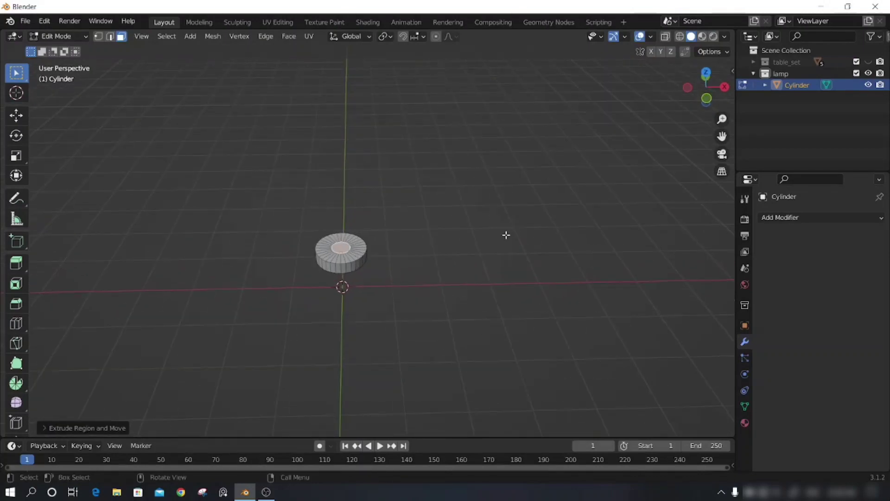
key("ctrl+z")
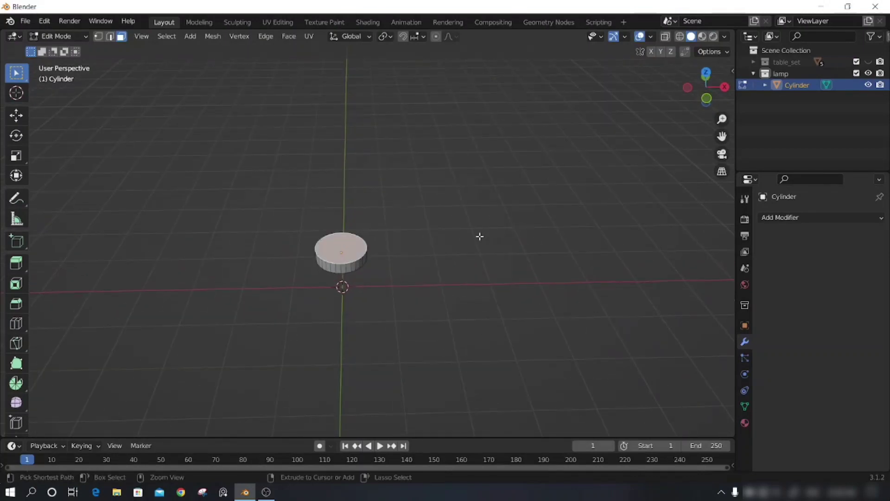
Step: Inset the top face and extrude it upward twice into a tall stem
key("i")
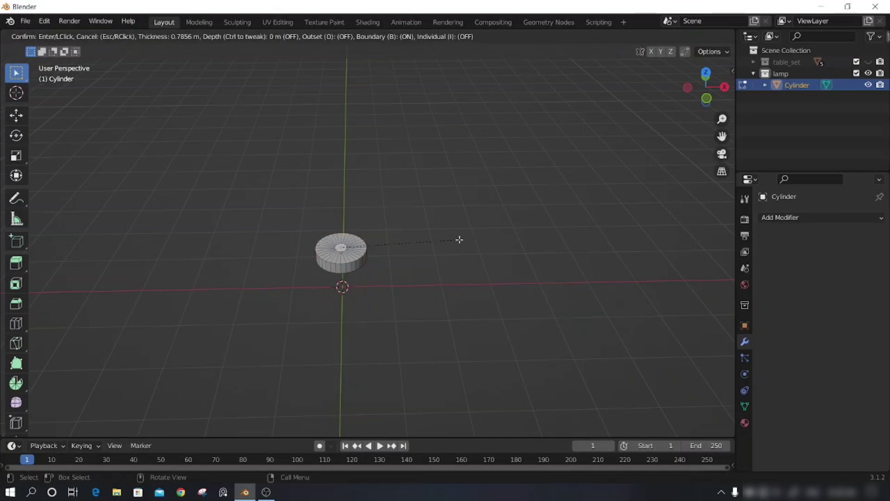
left_click(460, 239)
middle_click_drag(438, 254, 438, 223)
key("e")
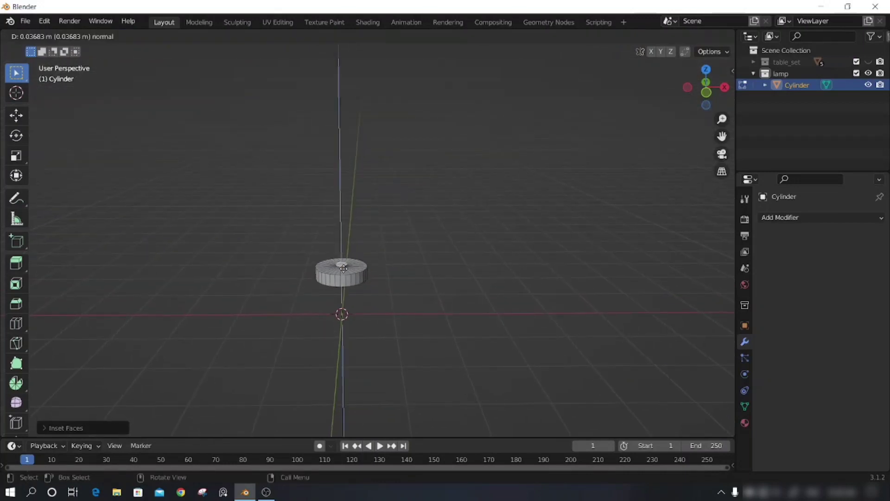
left_click(350, 216)
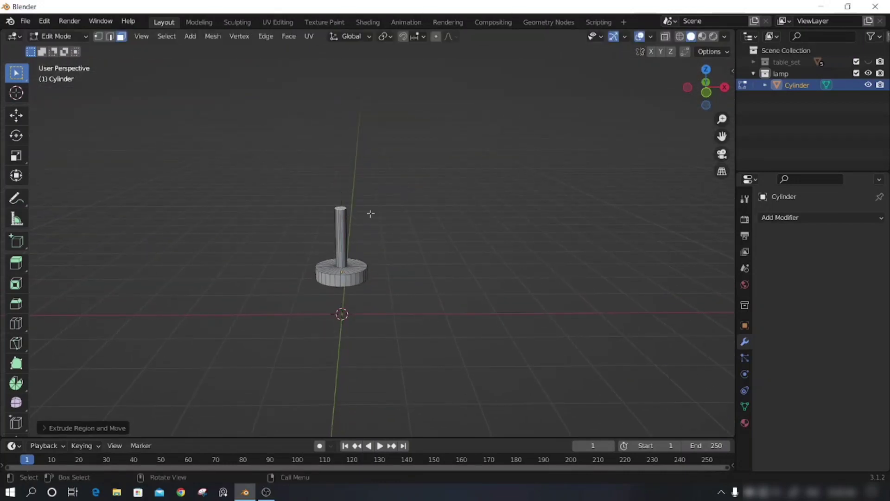
mouse_move(370, 212)
middle_mouse_down()
mouse_move(384, 213)
mouse_move(352, 217)
middle_mouse_up()
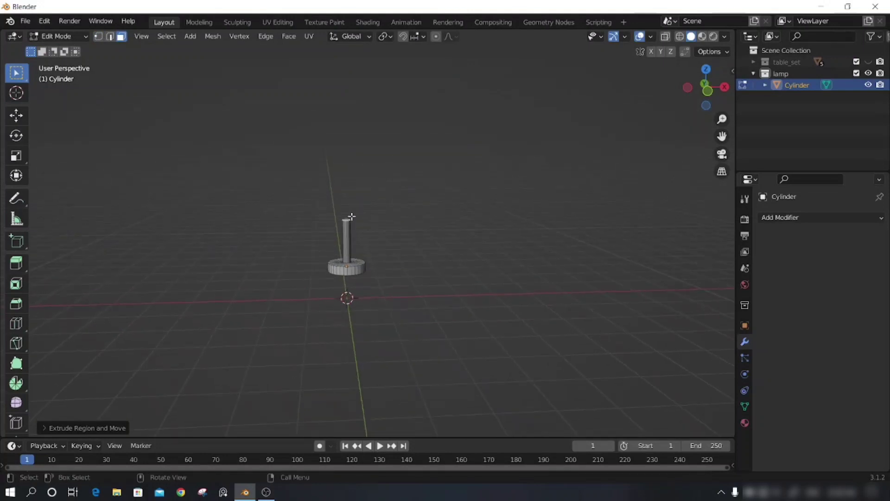
key("e")
left_click(358, 163)
Step: Extrude an angled arm segment from the stem top and rotate its tip
key("e")
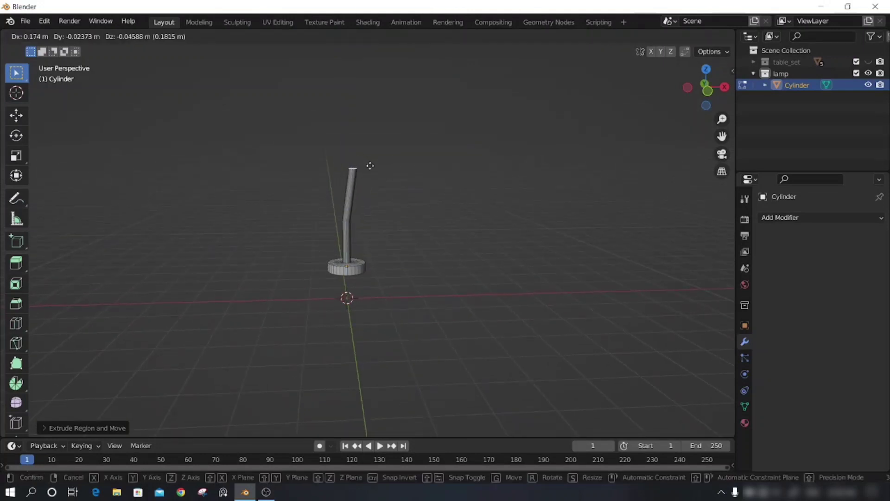
left_click(385, 178)
mouse_move(385, 178)
middle_mouse_down()
mouse_move(396, 227)
mouse_move(397, 185)
middle_mouse_up()
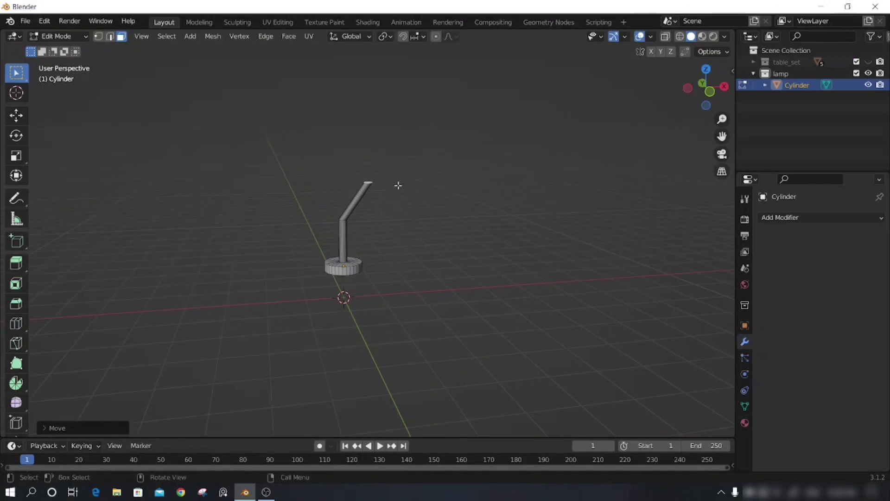
key("r")
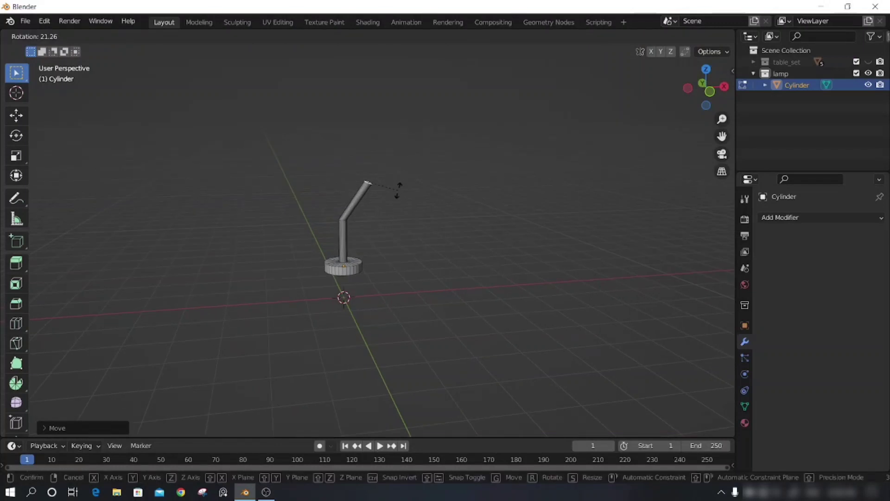
left_click(398, 190)
mouse_move(397, 193)
middle_mouse_down()
mouse_move(406, 242)
mouse_move(374, 230)
mouse_move(442, 255)
mouse_move(363, 292)
mouse_move(388, 286)
middle_mouse_up()
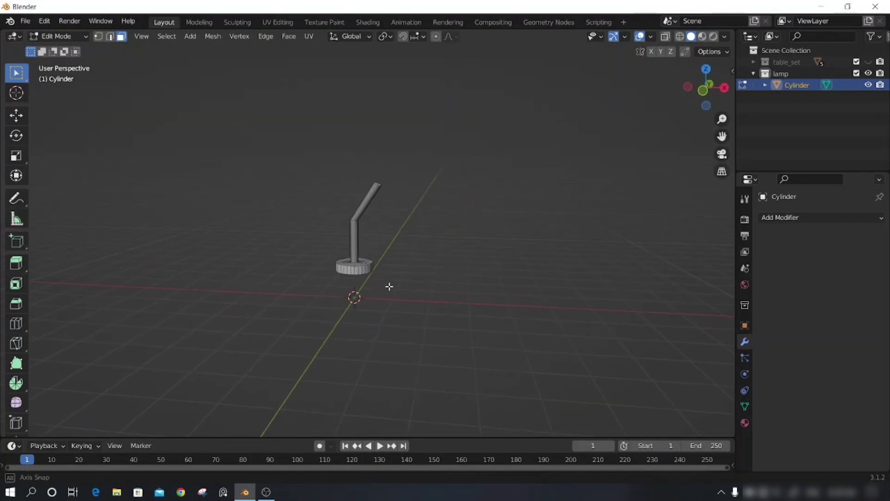
Step: Add a new cylinder, shrink it, and lift it above the lamp arm
key("Tab")
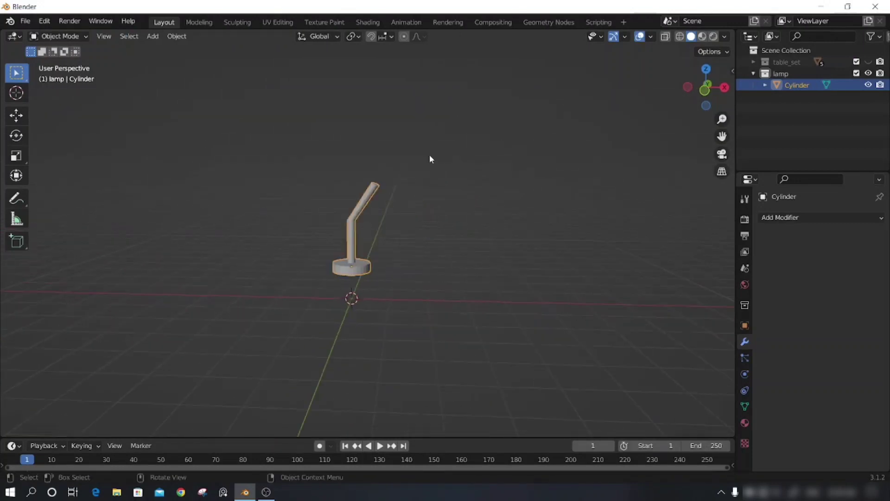
key("shift+a")
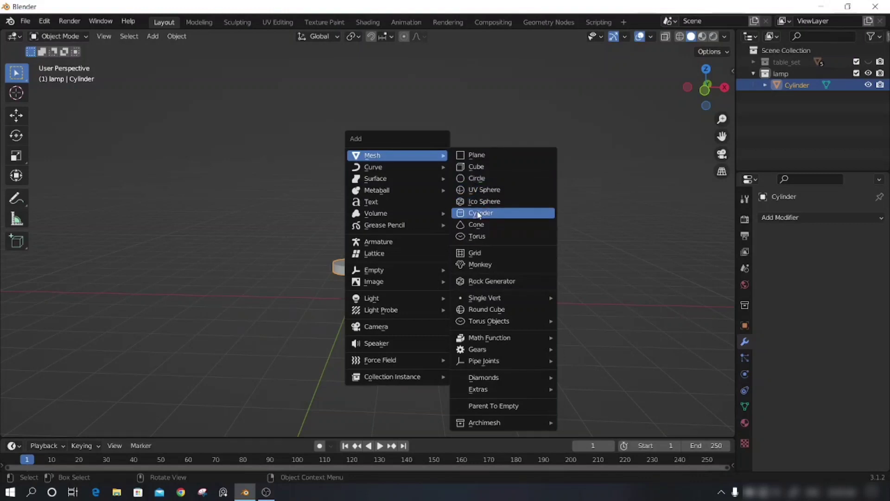
left_click(480, 215)
key("s")
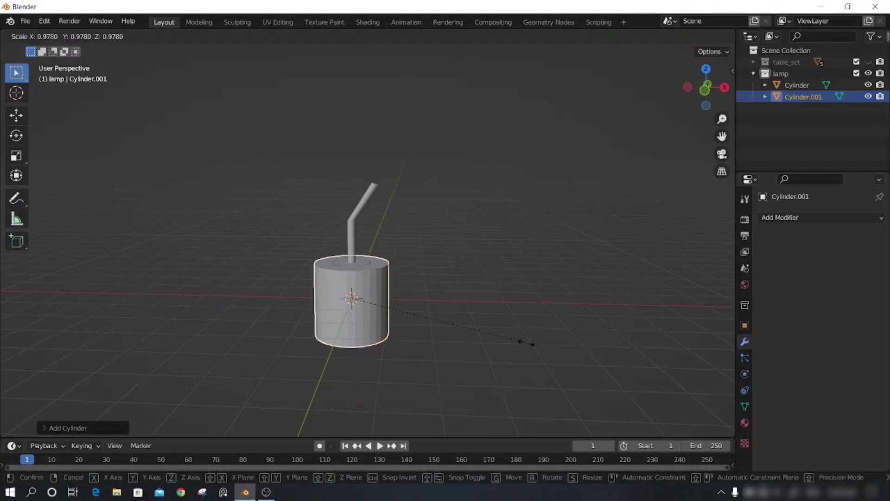
left_click(374, 320)
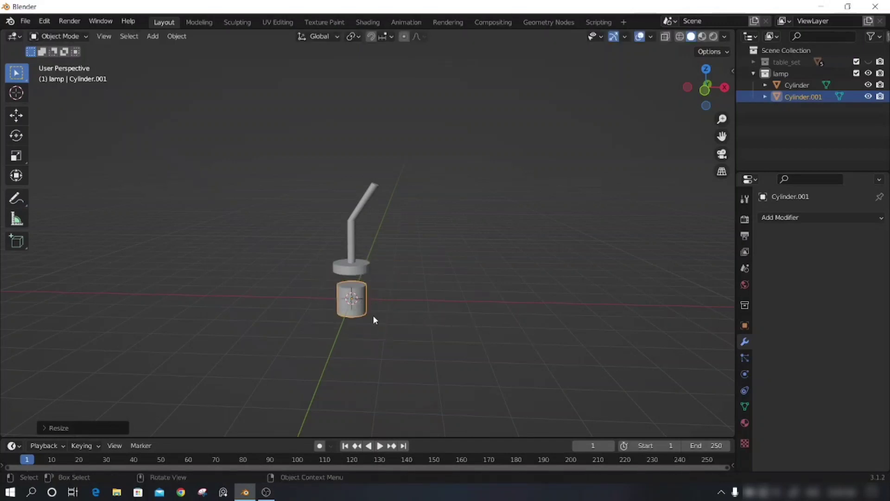
key("g")
key("z")
left_click(411, 184)
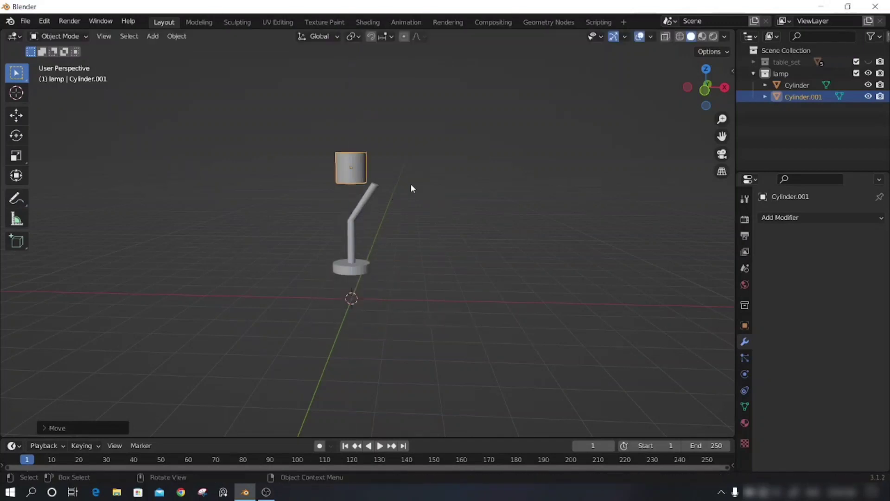
Step: Tilt the new cylinder and shrink it further into a lamp head
key("r")
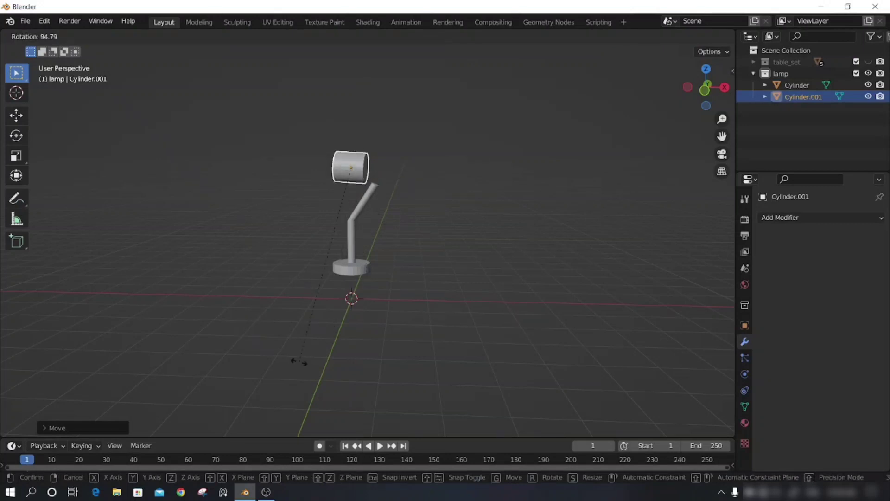
left_click(227, 390)
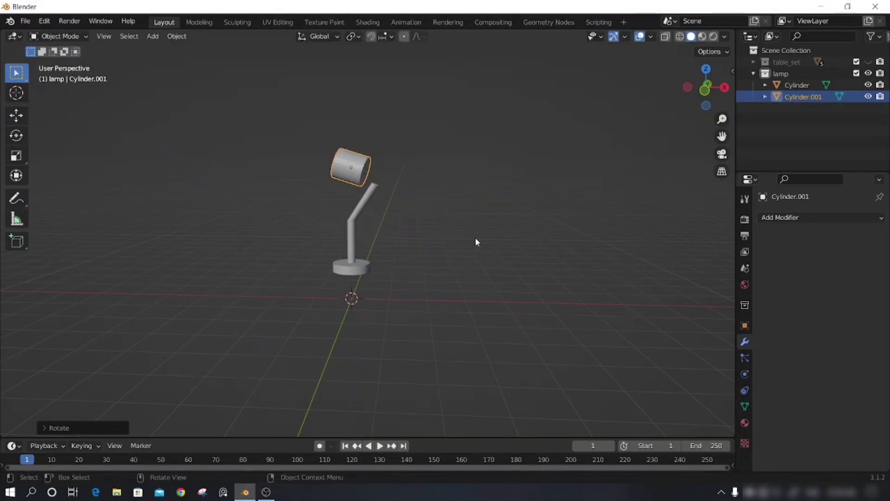
key("s")
left_click(397, 211)
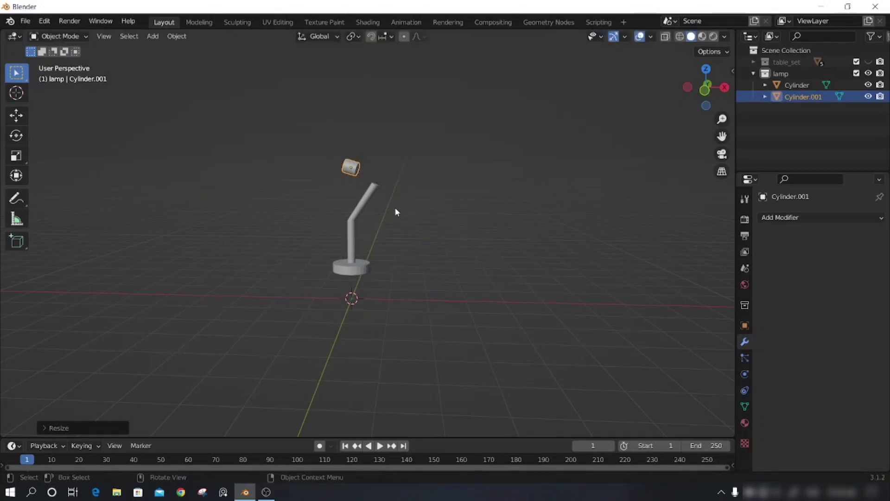
Step: Place the lamp head at the arm tip and raise it slightly along Z
key("g")
left_click(415, 223)
mouse_move(413, 234)
middle_mouse_down()
mouse_move(458, 248)
mouse_move(360, 205)
middle_mouse_up()
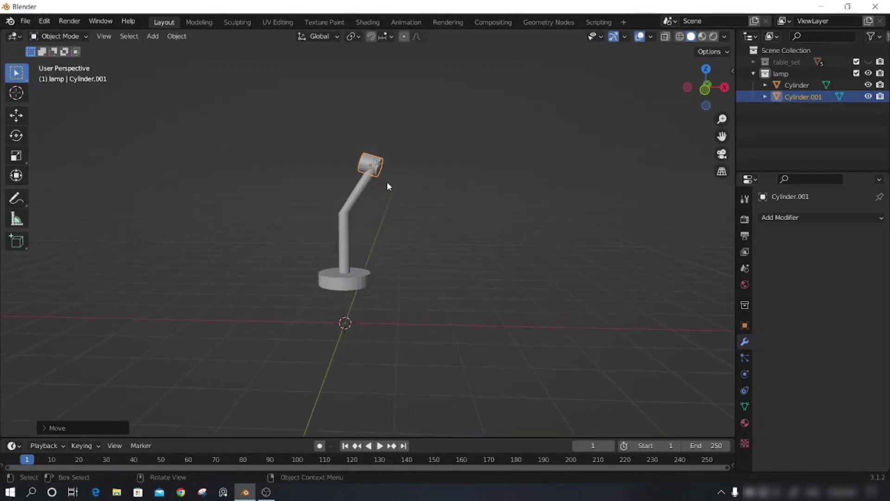
key("g")
key("z")
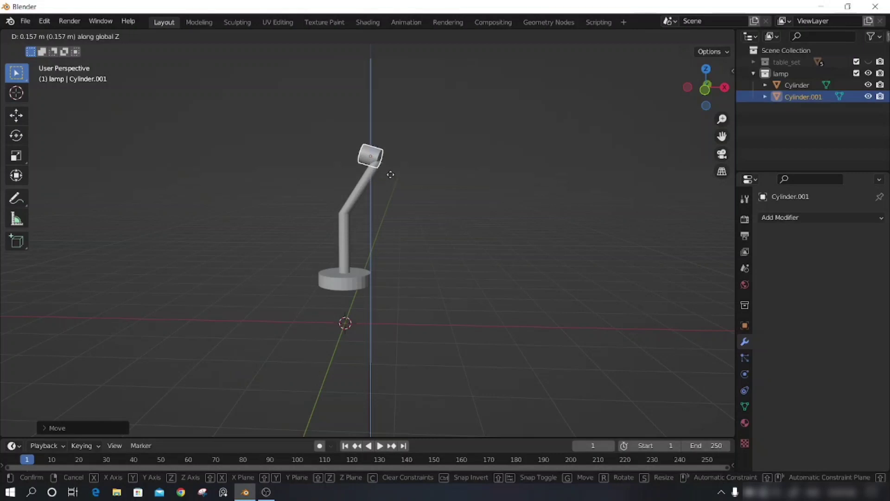
left_click(392, 178)
mouse_move(397, 182)
middle_mouse_down()
mouse_move(435, 179)
mouse_move(430, 185)
middle_mouse_up()
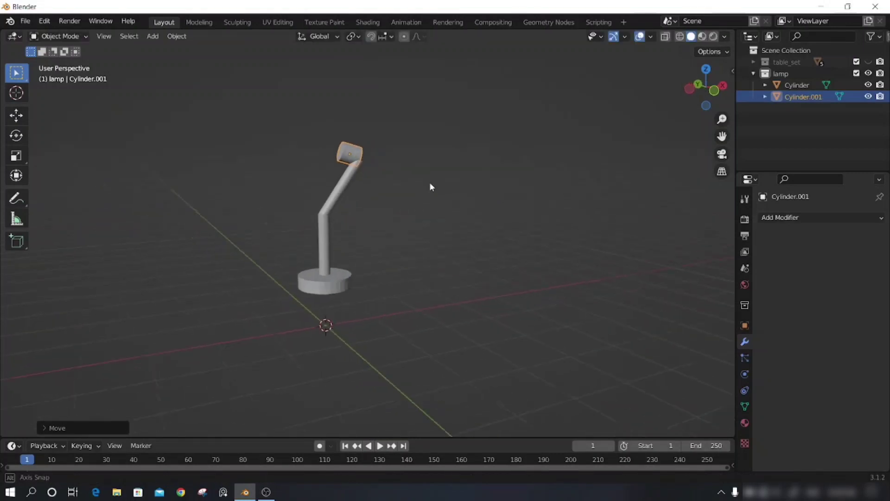
Step: Extrude the lamp head's end face and scale it to a new size
key("Tab")
key("e")
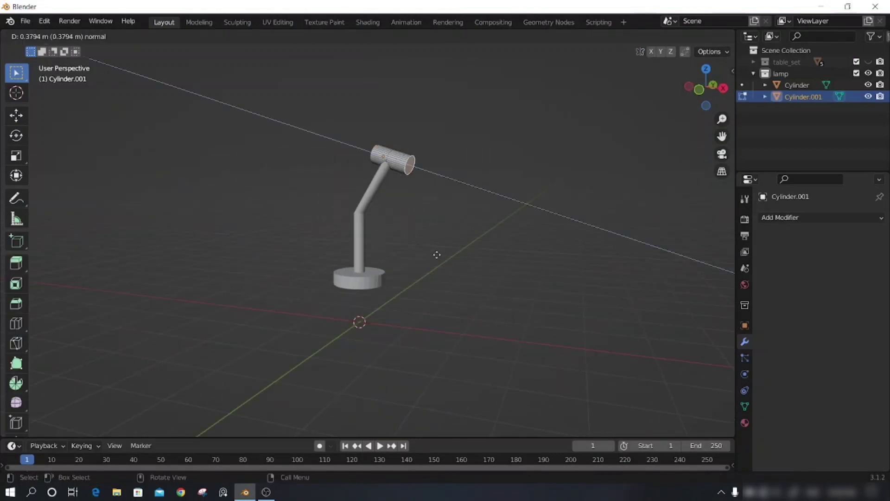
left_click(443, 255)
mouse_move(443, 255)
middle_mouse_down()
mouse_move(424, 278)
mouse_move(539, 169)
middle_mouse_up()
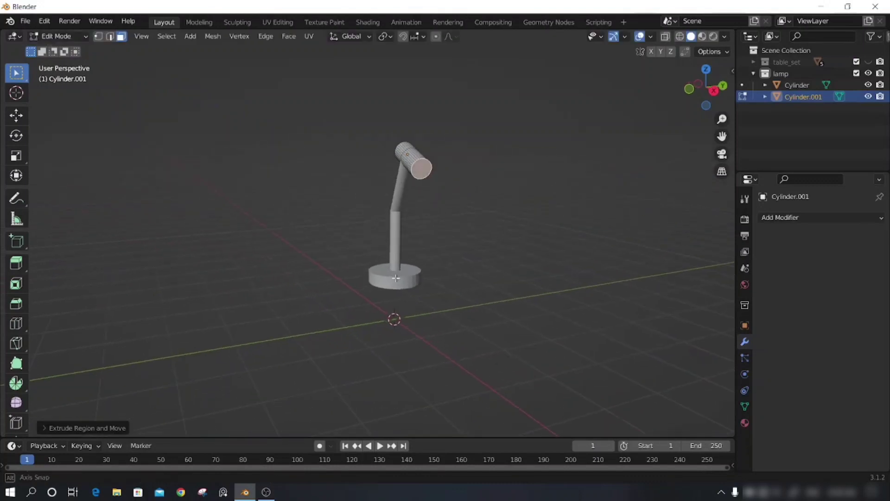
key("s")
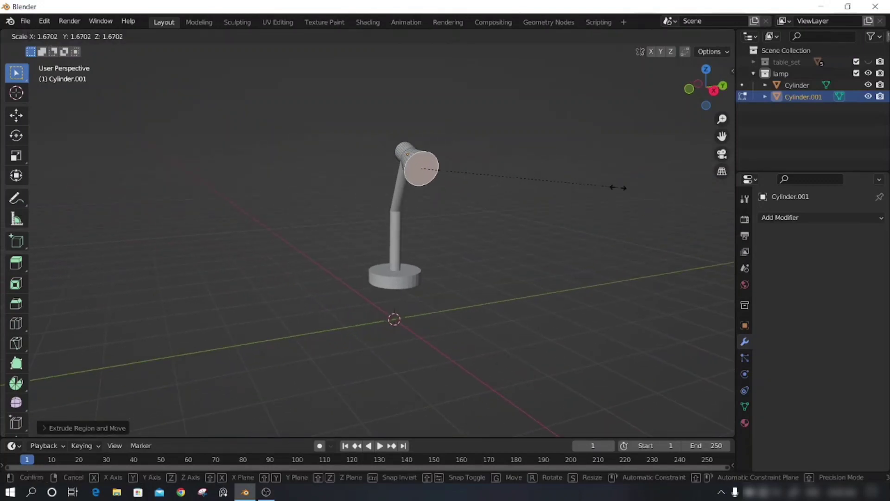
left_click(619, 187)
mouse_move(619, 187)
middle_mouse_down()
mouse_move(507, 264)
mouse_move(533, 251)
mouse_move(468, 185)
middle_mouse_up()
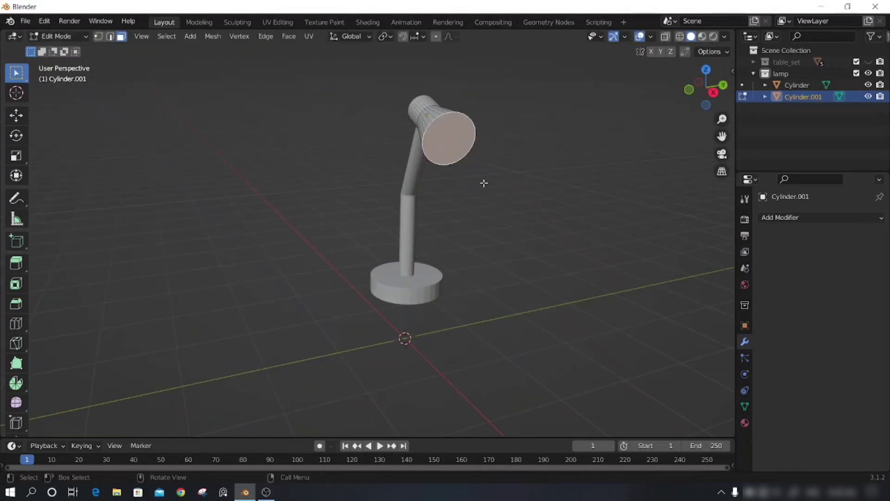
Step: Extrude the face again and scale it outward into a flared open shade
key("e")
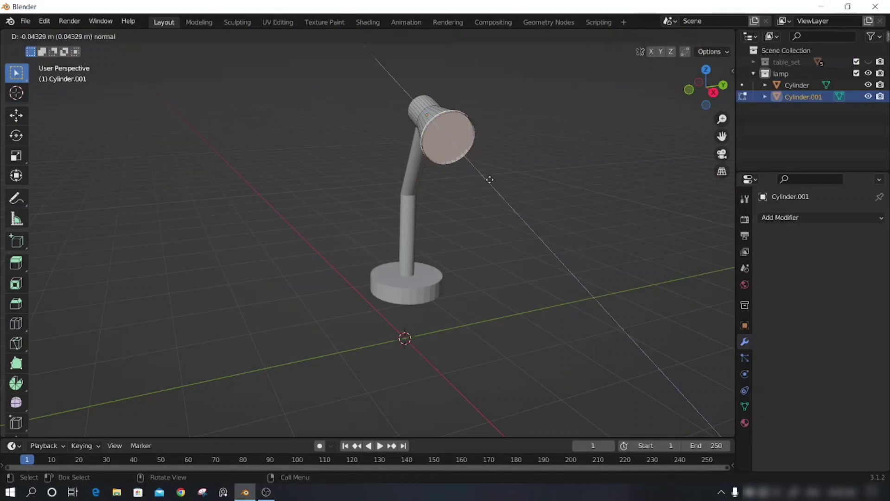
left_click(496, 180)
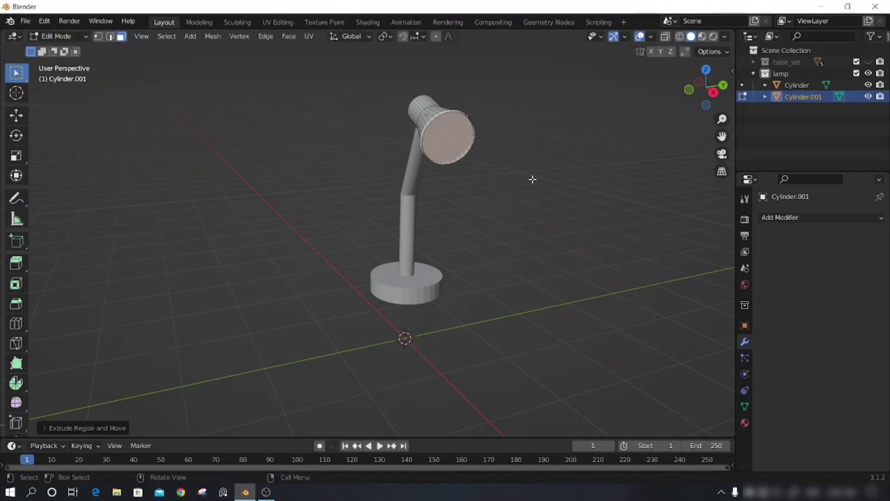
key("s")
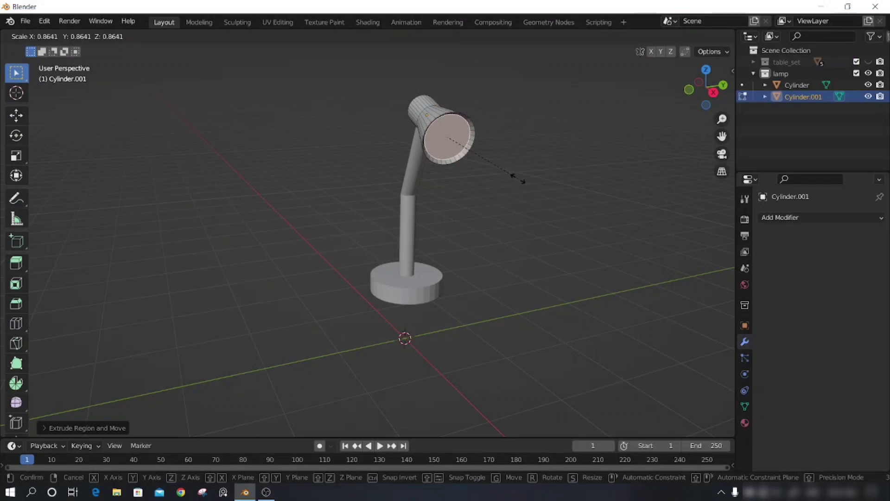
left_click(518, 179)
mouse_move(499, 205)
middle_mouse_down()
mouse_move(510, 218)
mouse_move(473, 195)
mouse_move(482, 188)
mouse_move(444, 195)
mouse_move(439, 216)
middle_mouse_up()
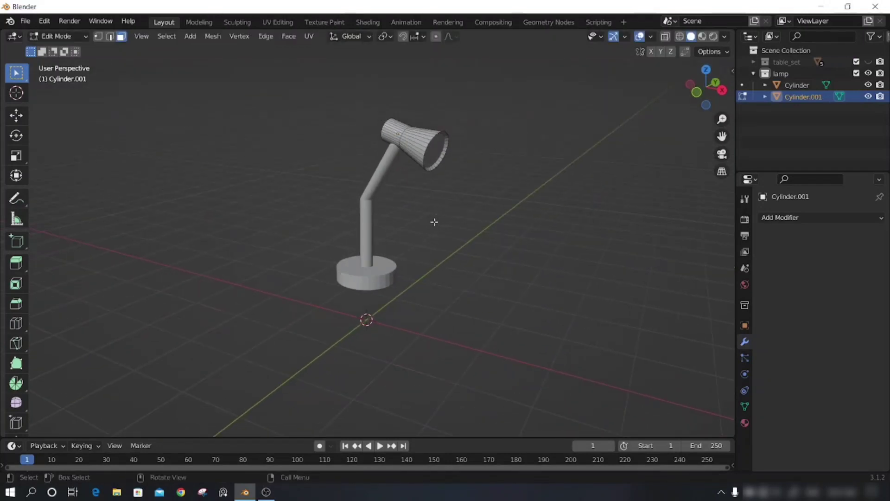
key("Tab")
left_click(388, 288)
Step: Make the table_set collection visible again to show the desk with the lamp
scroll(446, 283, "up", 2)
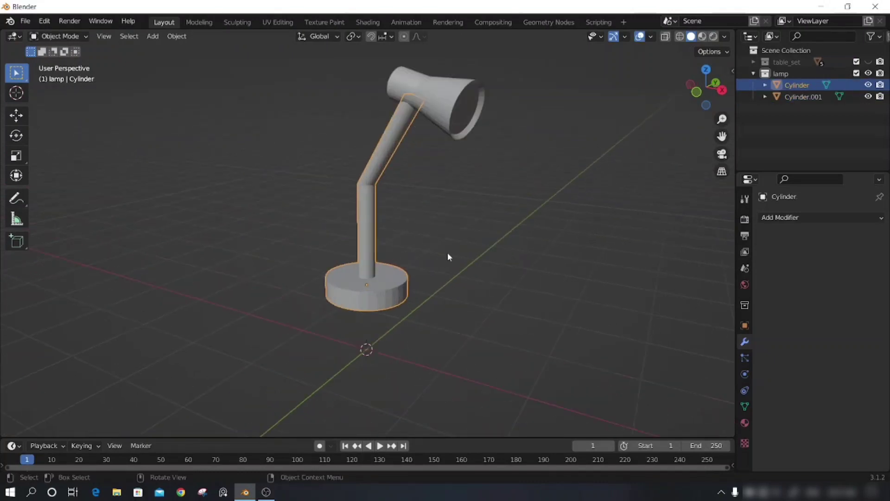
mouse_move(449, 264)
middle_mouse_down()
mouse_move(407, 257)
mouse_move(441, 252)
middle_mouse_up()
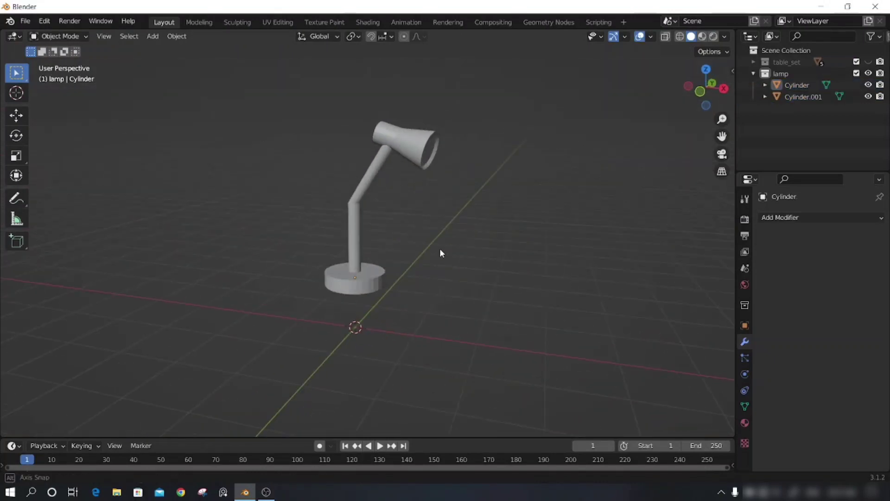
left_click(868, 62)
scroll(516, 278, "down", 3)
mouse_move(516, 279)
middle_mouse_down()
mouse_move(469, 302)
mouse_move(371, 261)
middle_mouse_up()
Step: Select the lamp base, head and pole, join them with Ctrl+J, and select the combined lamp
left_click(390, 265)
left_click(405, 199)
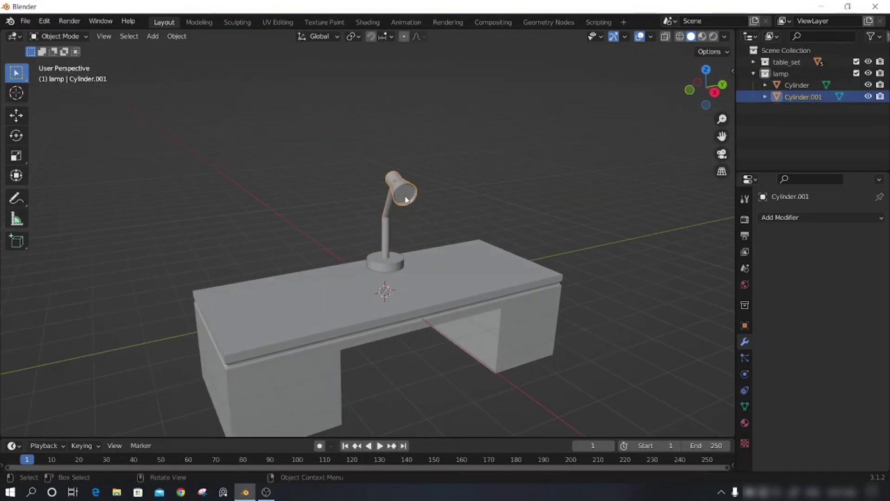
mouse_move(406, 198)
middle_mouse_down()
mouse_move(494, 184)
mouse_move(478, 196)
middle_mouse_up()
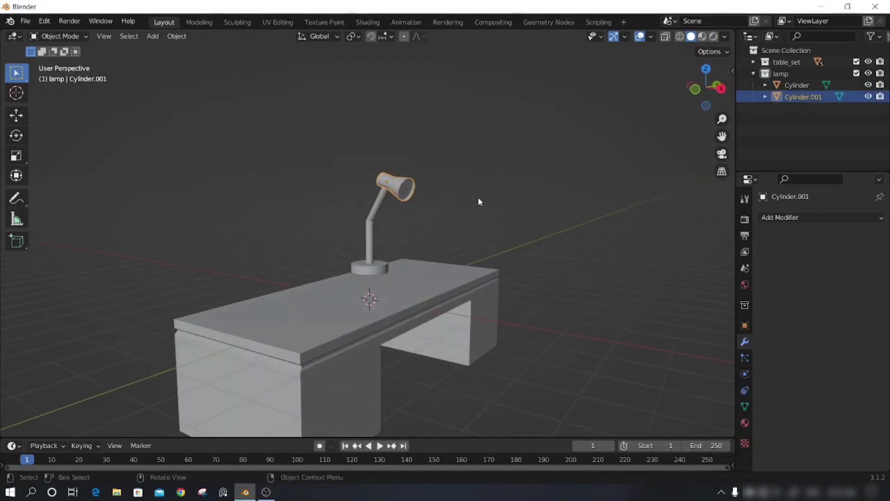
left_click(370, 239, "shift")
key("ctrl+j")
scroll(516, 360, "down", 3)
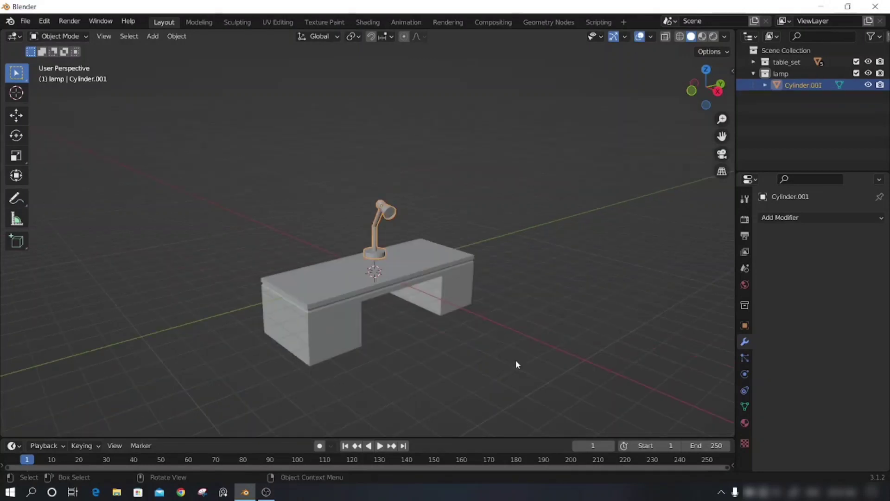
middle_click_drag(427, 316, 481, 318)
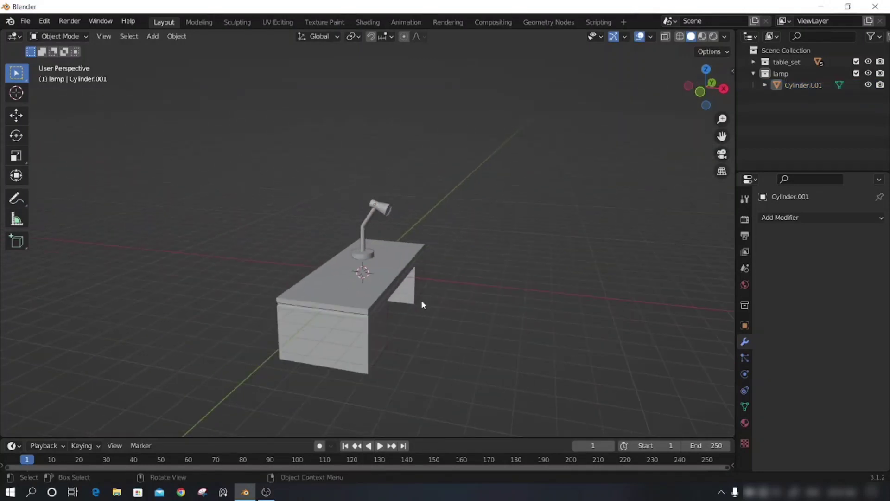
mouse_move(419, 305)
middle_mouse_down()
mouse_move(357, 328)
mouse_move(367, 331)
middle_mouse_up()
left_click(379, 256)
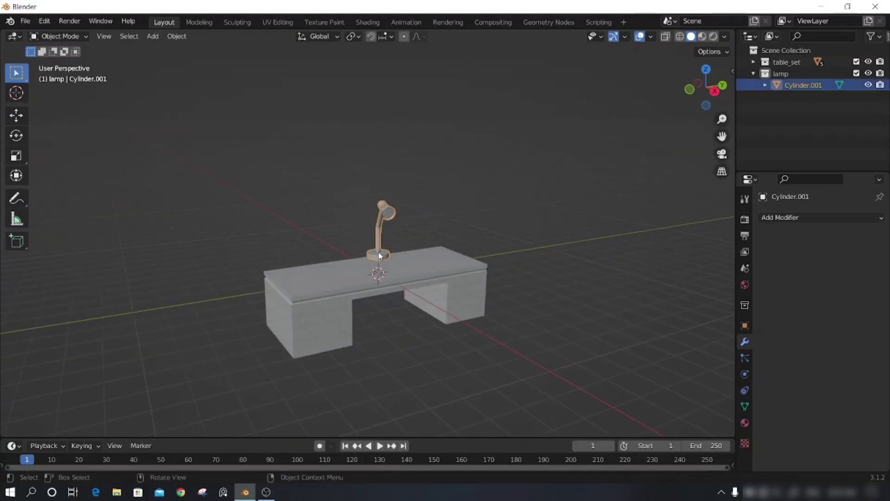
Step: Add a new cube and raise it vertically onto the desk top
key("g")
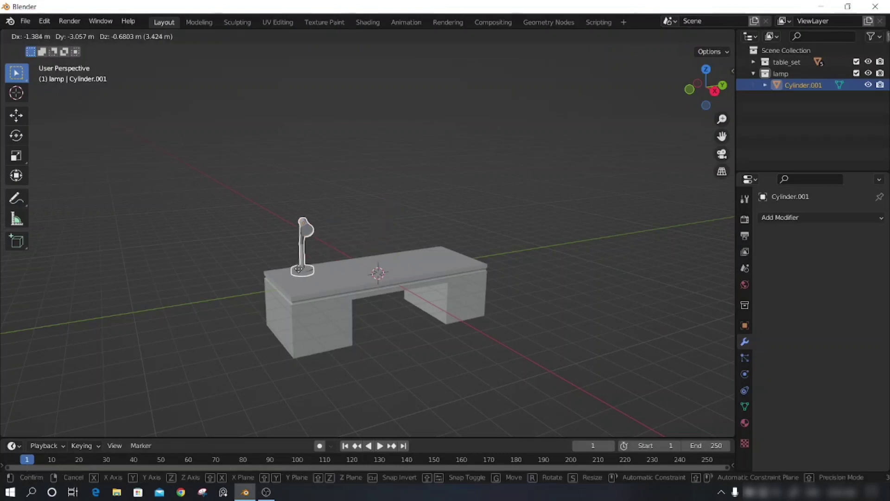
key("shift+a")
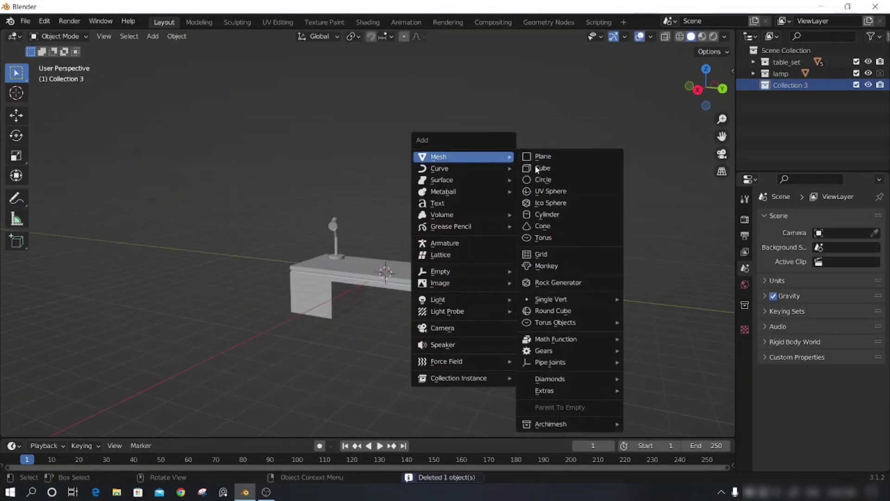
left_click(536, 167)
key("g")
key("z")
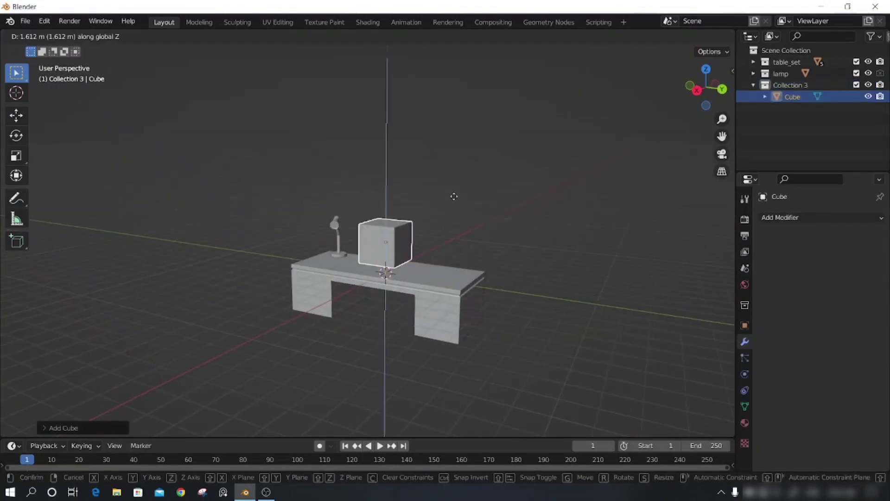
left_click(479, 216)
middle_click_drag(479, 216, 436, 227)
Step: Thin the cube along X and rescale it along Z into an upright monitor panel
key("s")
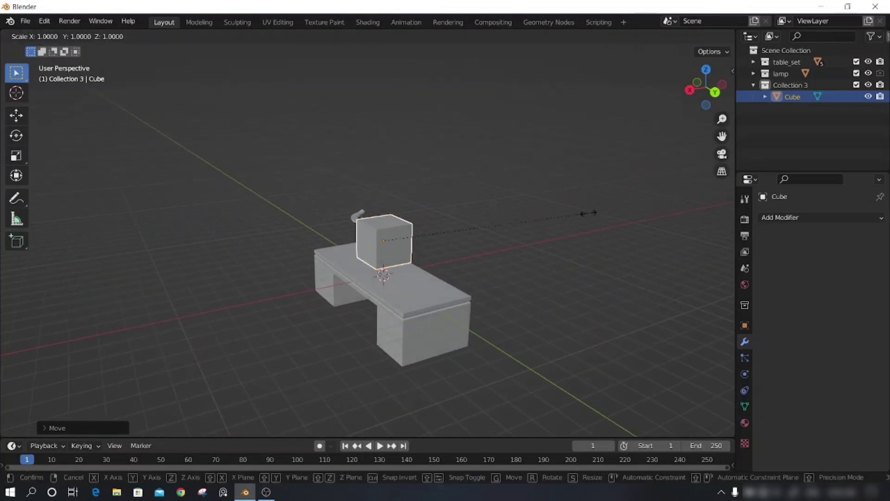
key("x")
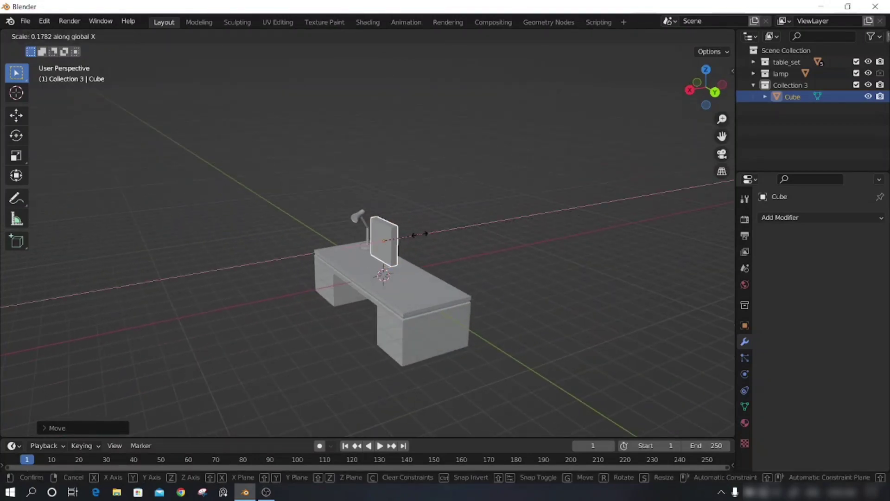
left_click(411, 237)
mouse_move(411, 237)
middle_mouse_down()
mouse_move(533, 227)
mouse_move(492, 246)
mouse_move(455, 239)
mouse_move(508, 253)
middle_mouse_up()
key("s")
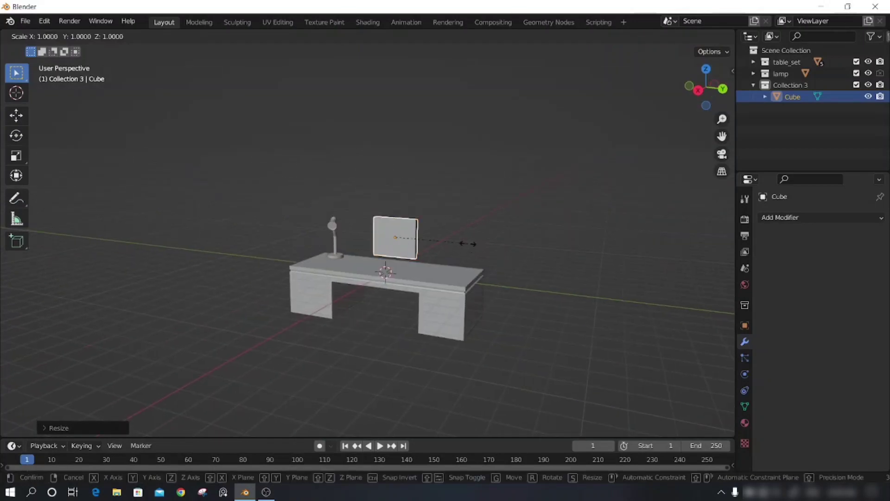
key("z")
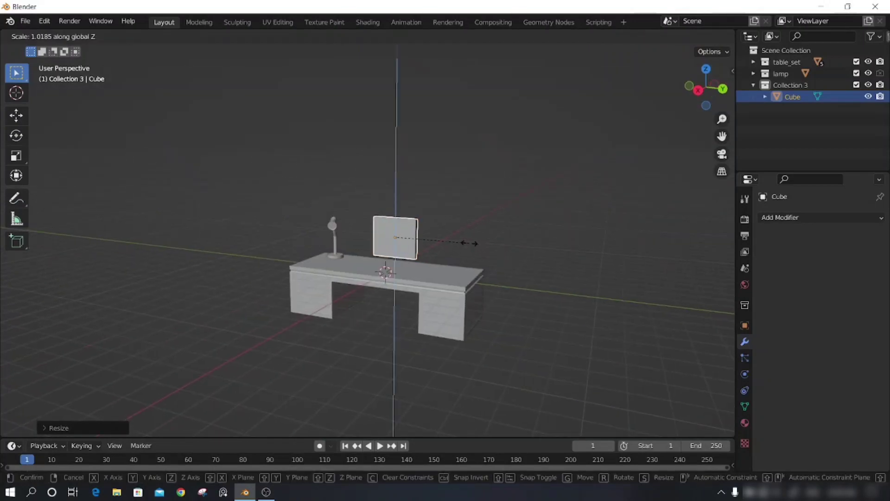
left_click(471, 243)
mouse_move(478, 240)
middle_mouse_down()
mouse_move(486, 237)
mouse_move(411, 234)
middle_mouse_up()
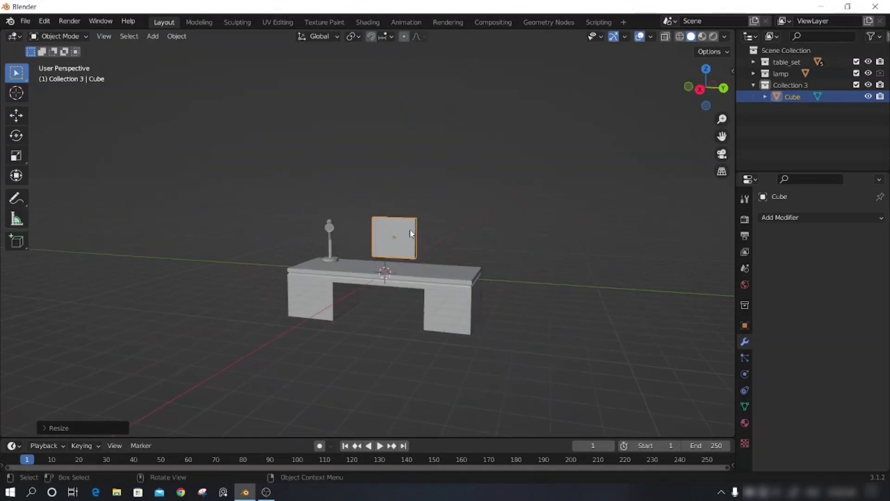
Step: In Edit Mode, begin insetting the panel's front face
key("Tab")
mouse_move(502, 210)
middle_mouse_down()
mouse_move(513, 215)
mouse_move(495, 222)
mouse_move(523, 208)
middle_mouse_up()
key("alt+a")
key("i")
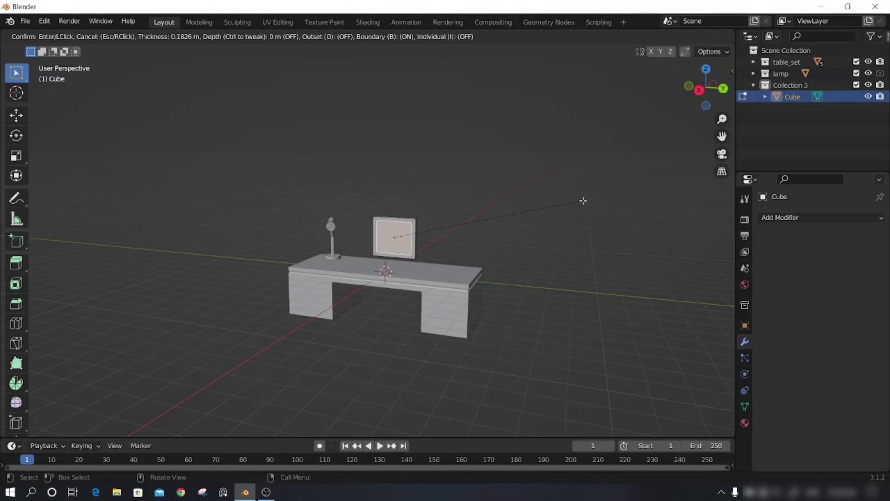
Step: Finish the inset frame and push the inner screen face inward
left_click(584, 200)
mouse_move(563, 217)
middle_mouse_down()
mouse_move(534, 223)
mouse_move(523, 238)
middle_mouse_up()
key("e")
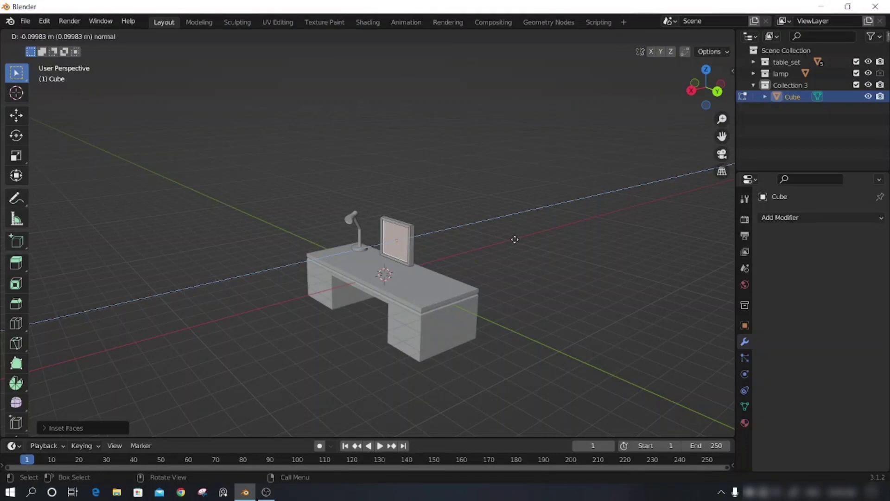
left_click(515, 239)
Step: Extrude the screen face twice more so the screen sits about 0.1 m deep
right_click(516, 240)
key("Escape")
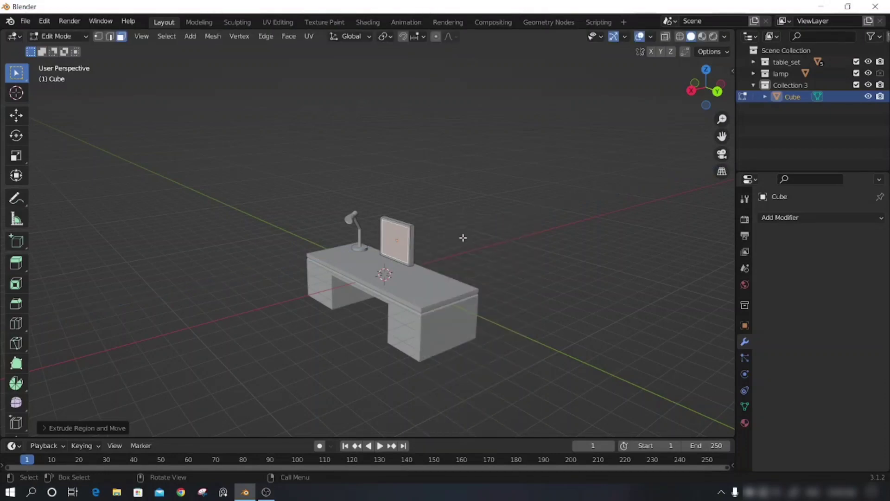
key("e")
left_click(463, 239)
key("e")
left_click(462, 238)
mouse_move(473, 250)
middle_mouse_down()
mouse_move(547, 249)
mouse_move(549, 284)
mouse_move(519, 333)
mouse_move(549, 324)
mouse_move(430, 248)
middle_mouse_up()
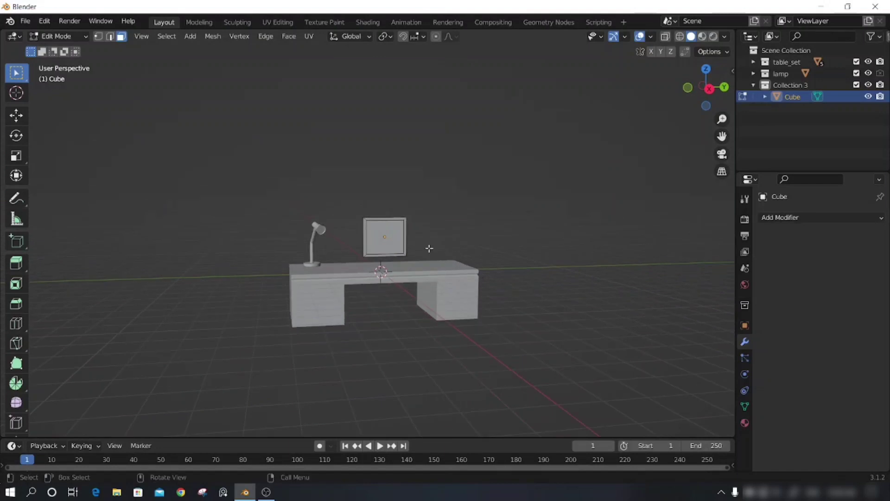
Step: Hide the table_set collection and the lamp, then edit the monitor mesh
left_click(869, 73)
left_click(857, 62)
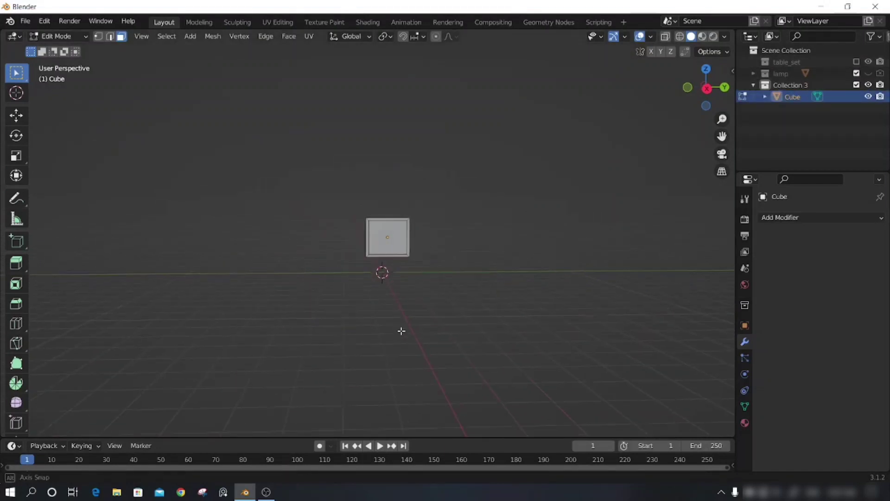
key("Tab")
mouse_move(421, 278)
middle_mouse_down()
mouse_move(418, 249)
mouse_move(405, 274)
middle_mouse_up()
Step: Inset the monitor's bottom face and extrude it downward as the stand's neck
key("i")
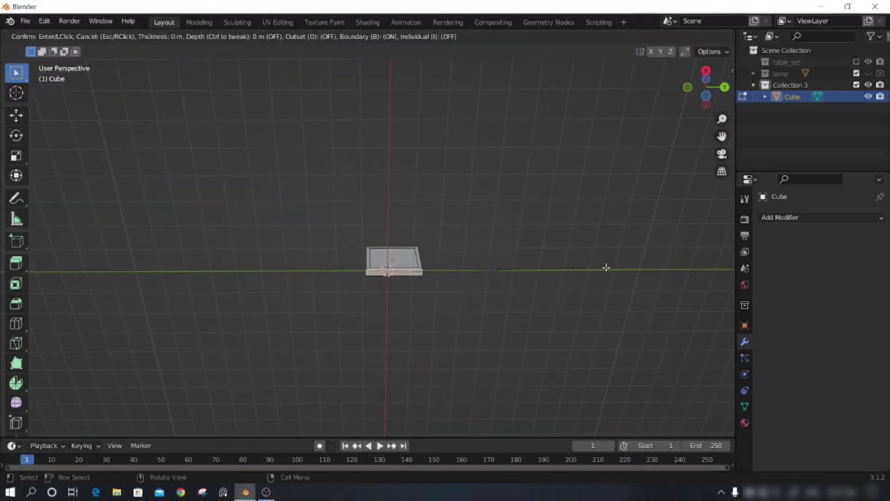
left_click(592, 269)
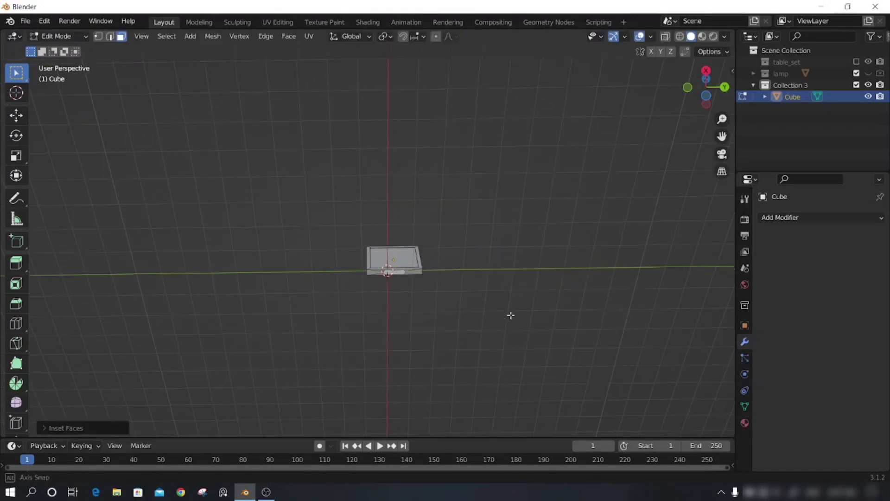
mouse_move(509, 312)
middle_mouse_down()
mouse_move(487, 408)
mouse_move(451, 321)
middle_mouse_up()
key("e")
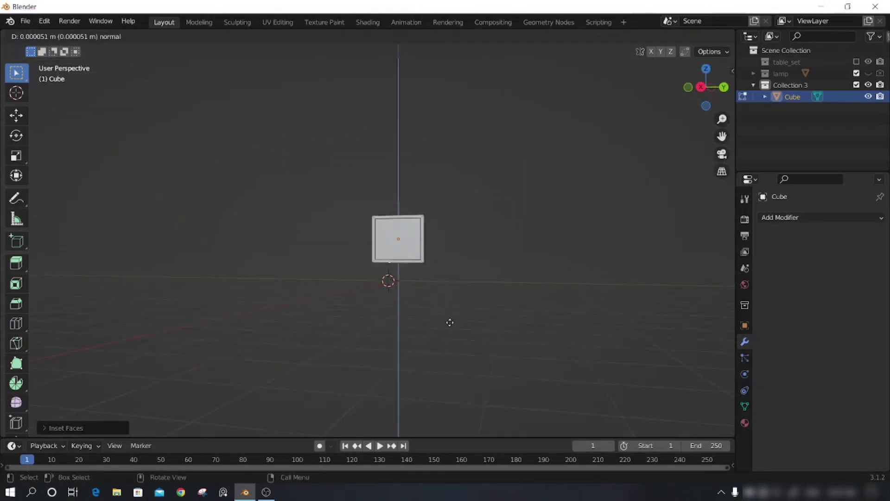
left_click(450, 325)
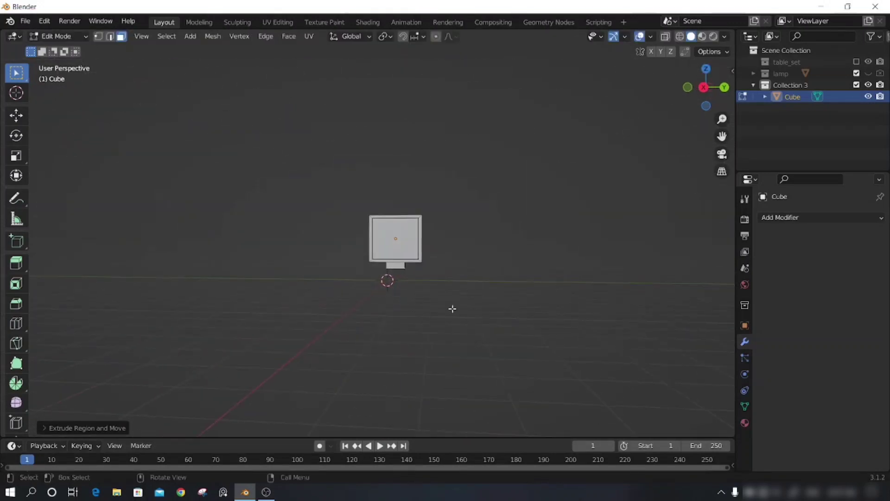
middle_click_drag(430, 296, 447, 312)
Step: Extrude the neck again and scale it wider into a foot, then delete a leftover object
key("e")
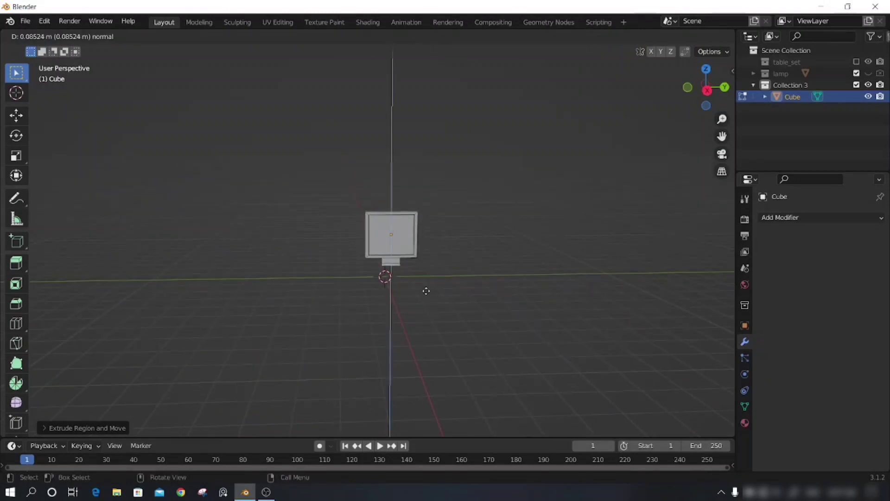
left_click(426, 292)
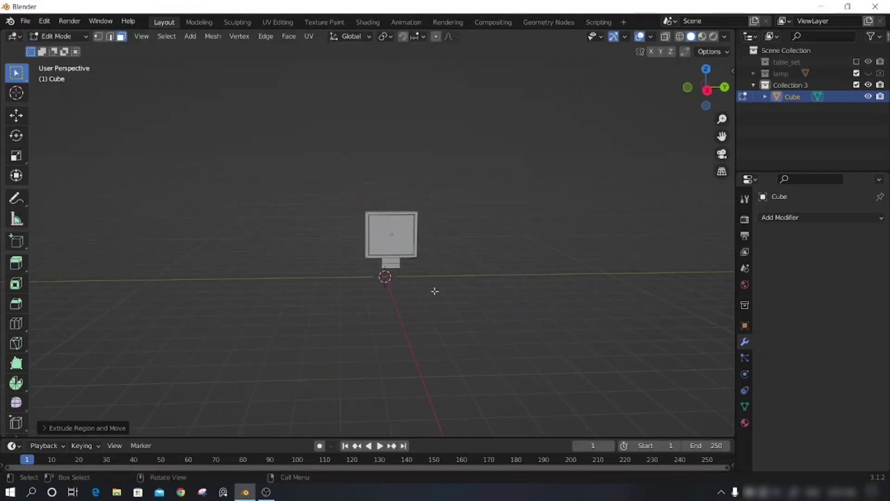
key("s")
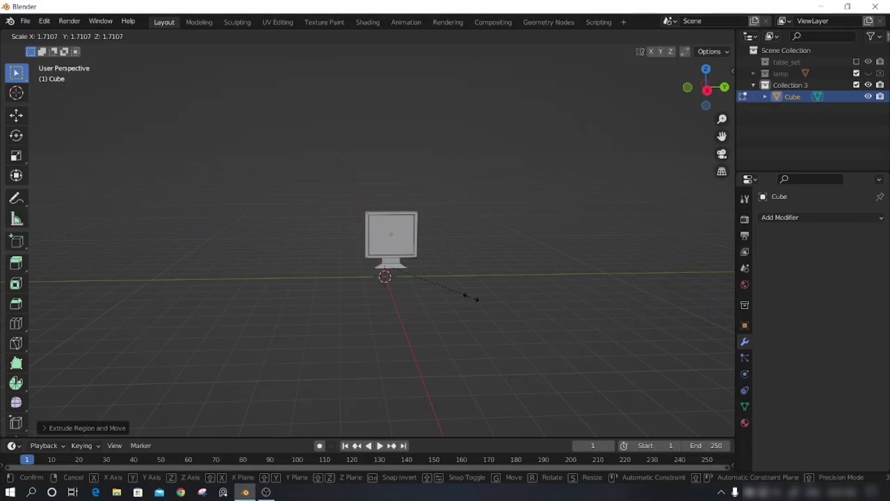
left_click(471, 297)
mouse_move(461, 304)
middle_mouse_down()
mouse_move(356, 312)
mouse_move(378, 301)
middle_mouse_up()
key("Tab")
key("Delete")
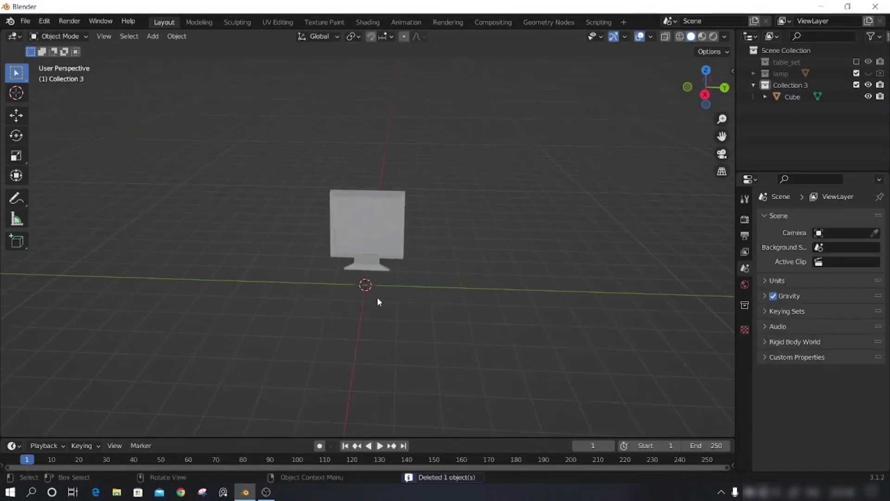
key("shift+a")
key("shift+a")
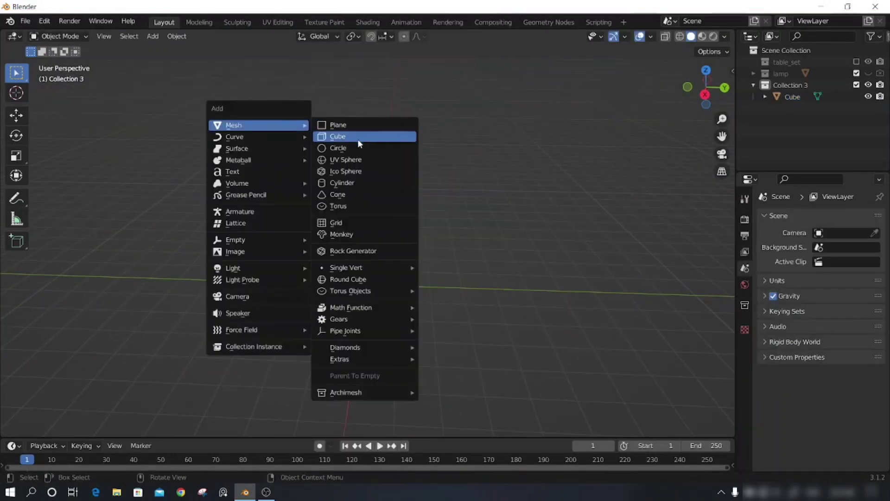
Step: Add a new cube and flatten it along Z into a thin slab
left_click(358, 138)
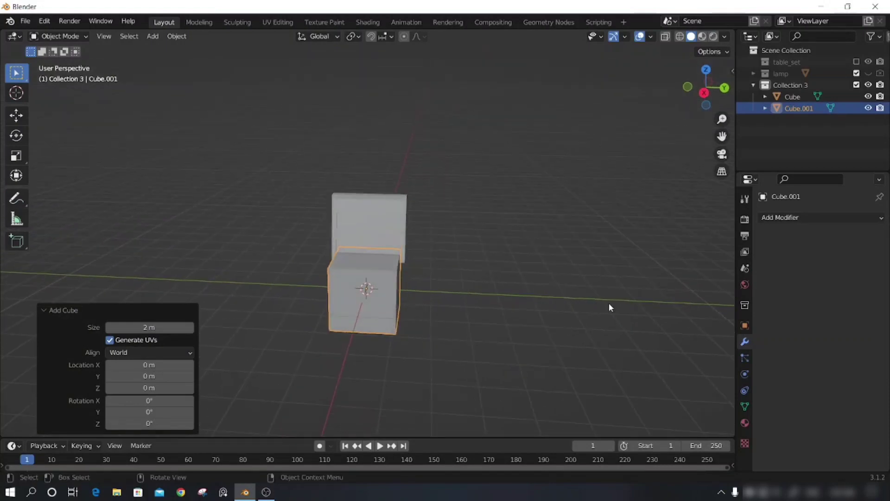
key("s")
key("z")
left_click(406, 347)
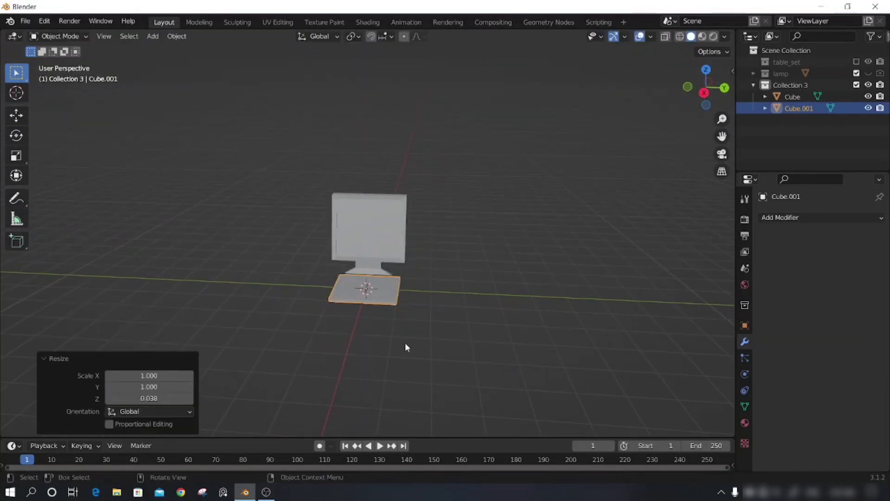
mouse_move(405, 344)
middle_mouse_down()
mouse_move(322, 320)
mouse_move(370, 348)
mouse_move(465, 339)
mouse_move(466, 327)
middle_mouse_up()
Step: Lengthen the slab along Y and scale its X depth by 0.5
key("s")
key("z")
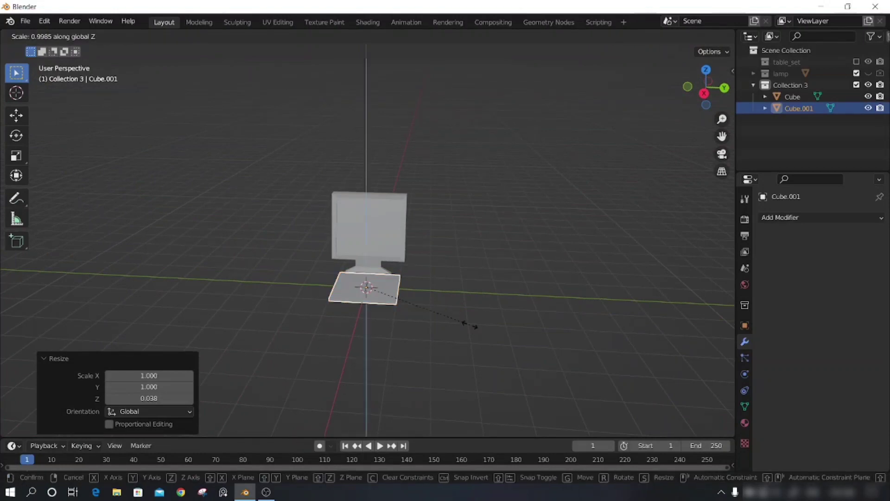
key("y")
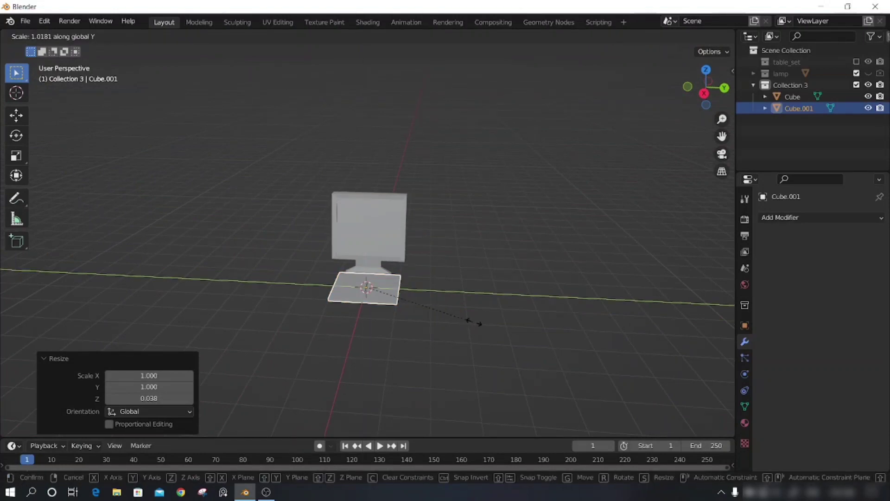
left_click(517, 328)
middle_click_drag(474, 367, 362, 361)
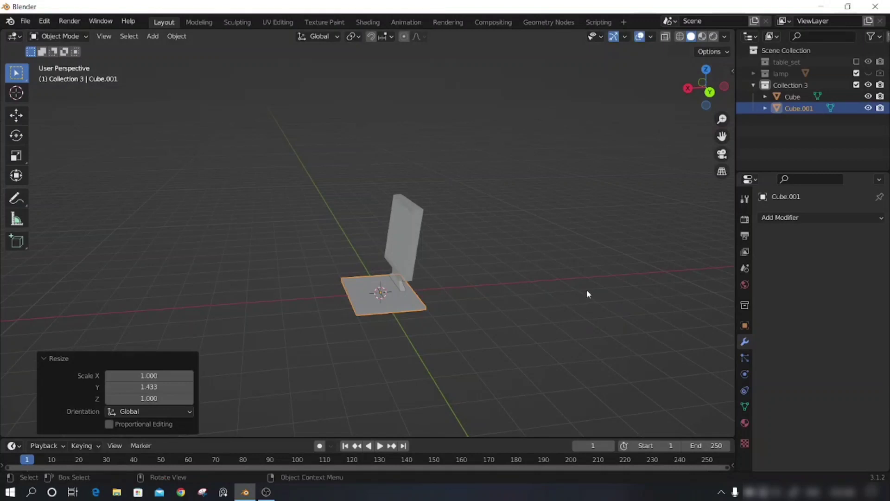
key("s")
key("x")
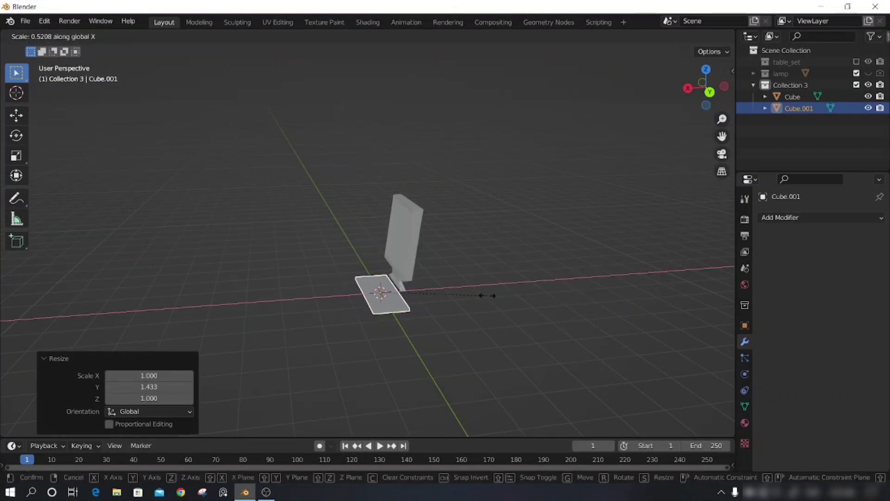
left_click(483, 297)
Step: Move the slab along X in front of the monitor and nudge its mesh in Edit Mode
key("g")
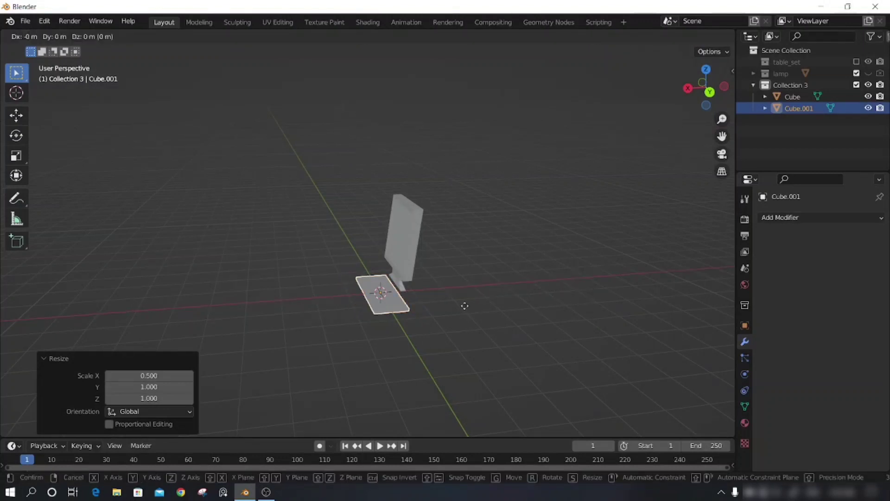
key("x")
left_click(414, 343)
middle_click_drag(413, 344, 527, 352)
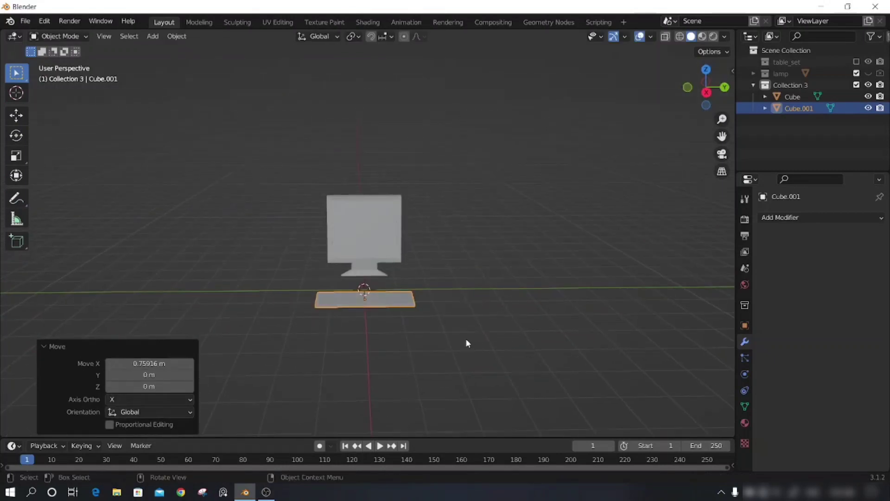
mouse_move(463, 346)
middle_mouse_down()
mouse_move(373, 371)
mouse_move(432, 340)
mouse_move(421, 322)
mouse_move(395, 328)
middle_mouse_up()
key("Tab")
key("g")
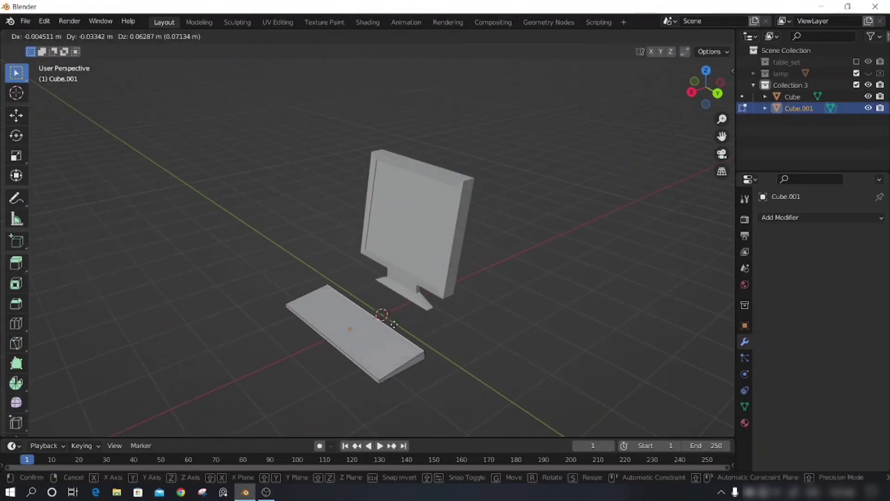
left_click(473, 398)
mouse_move(473, 397)
middle_mouse_down()
mouse_move(515, 412)
mouse_move(374, 392)
mouse_move(338, 342)
mouse_move(357, 395)
middle_mouse_up()
Step: Select the slab's top face and add 21 evenly spaced loop cuts across it
key("3")
left_click(355, 357)
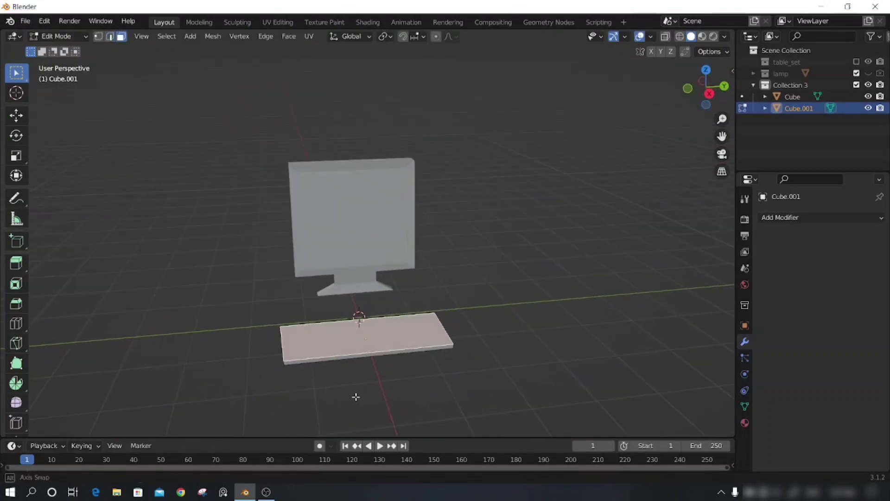
key("ctrl+r")
scroll(432, 329, "up", 2)
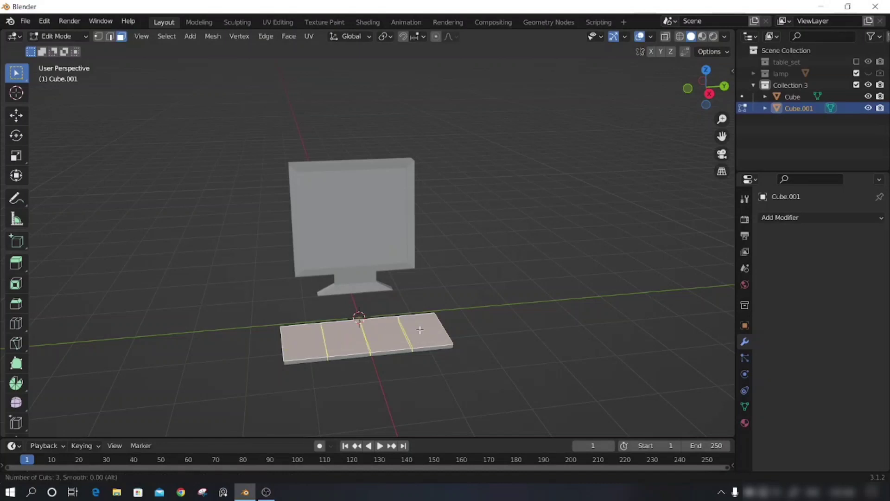
scroll(434, 329, "up", 1)
scroll(419, 321, "up", 1)
scroll(424, 320, "up", 5)
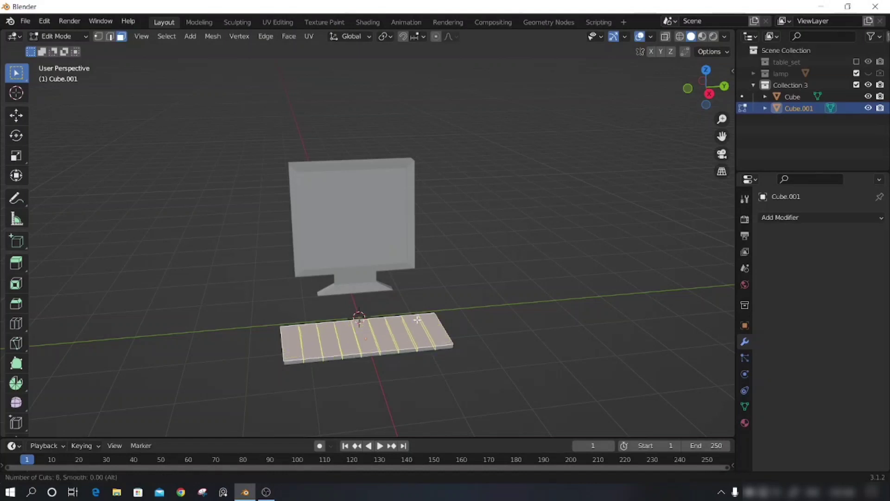
scroll(419, 320, "up", 4)
scroll(417, 320, "up", 2)
scroll(417, 320, "up", 2)
scroll(417, 320, "up", 3)
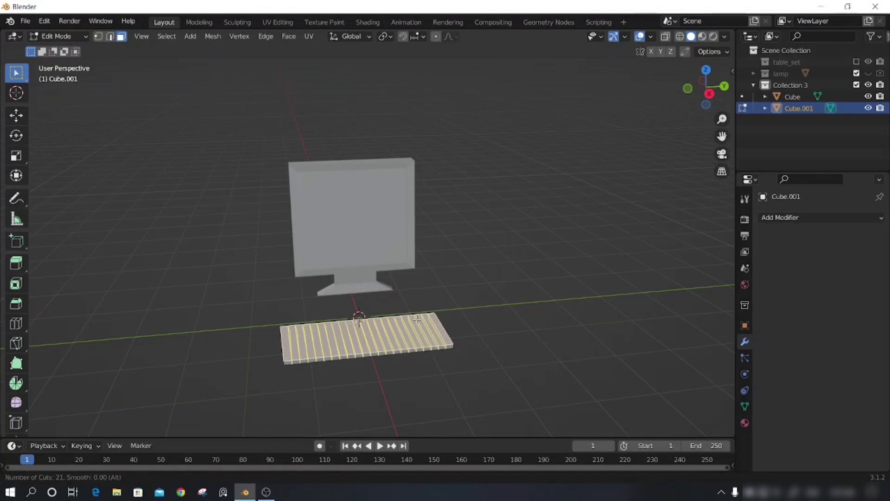
left_click(417, 319)
right_click(417, 318)
left_click(498, 327)
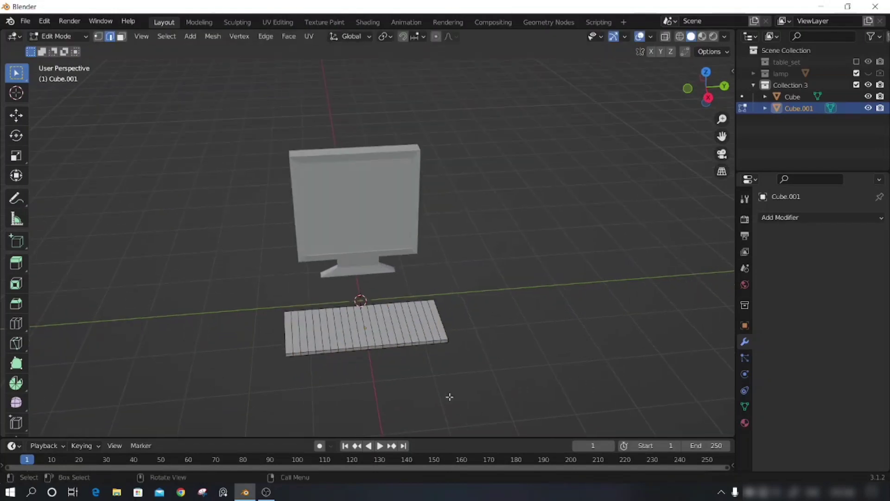
middle_click_drag(498, 328, 480, 333)
Step: Add 6 loop cuts along the slab's length to complete the key grid
key("ctrl+r")
scroll(449, 327, "up", 3)
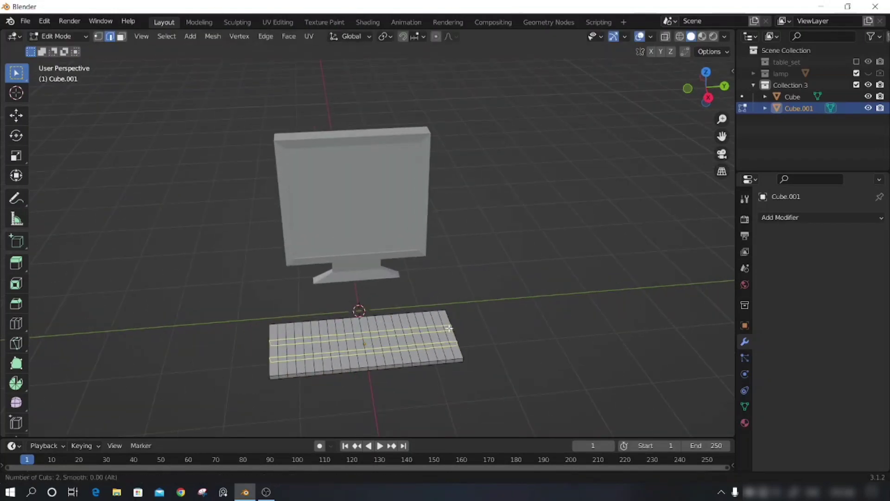
scroll(449, 327, "up", 3)
scroll(449, 328, "down", 1)
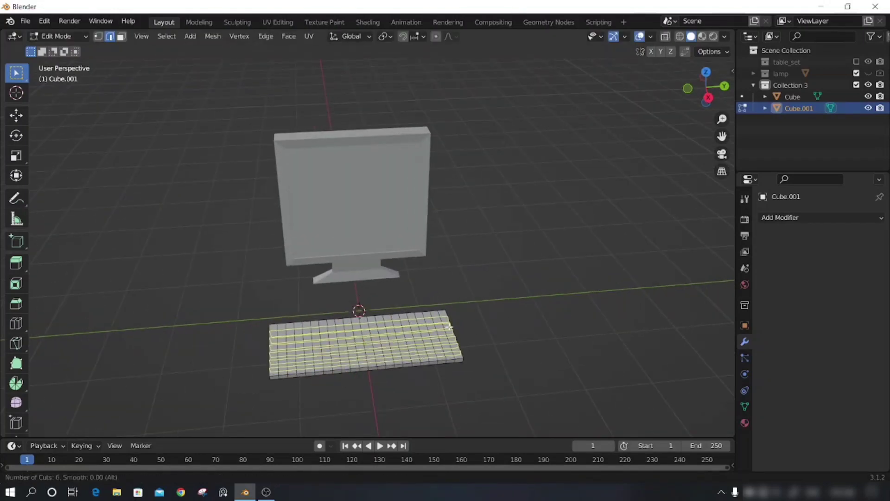
left_click(445, 323)
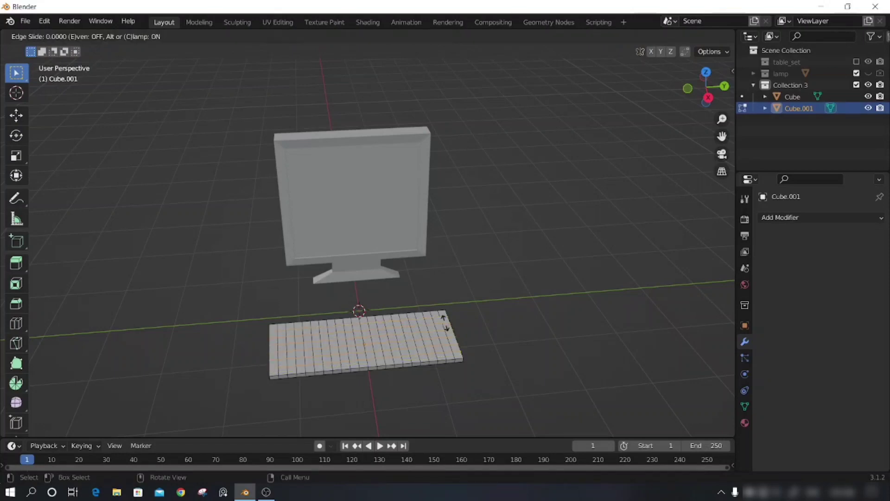
right_click(445, 324)
left_click(449, 397)
mouse_move(449, 397)
middle_mouse_down()
mouse_move(484, 388)
mouse_move(465, 371)
middle_mouse_up()
Step: From top view, box-select the whole keyboard grid and extrude its faces
key("KP_7")
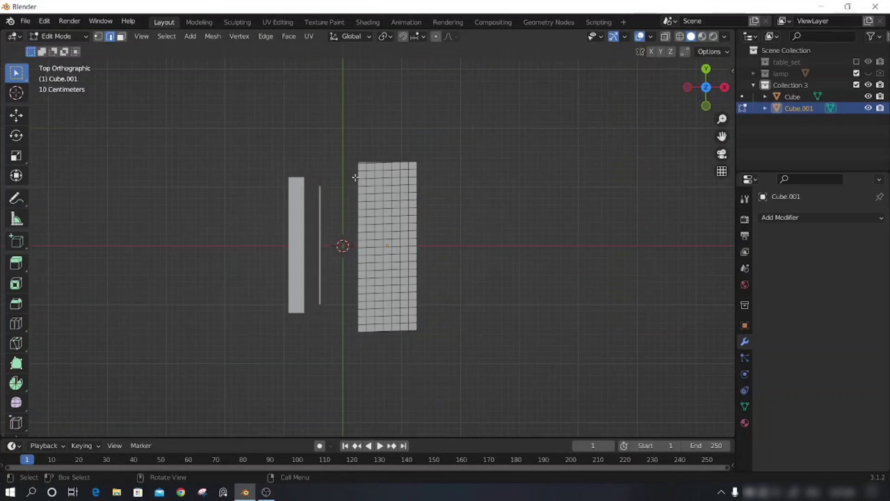
scroll(369, 135, "up", 2)
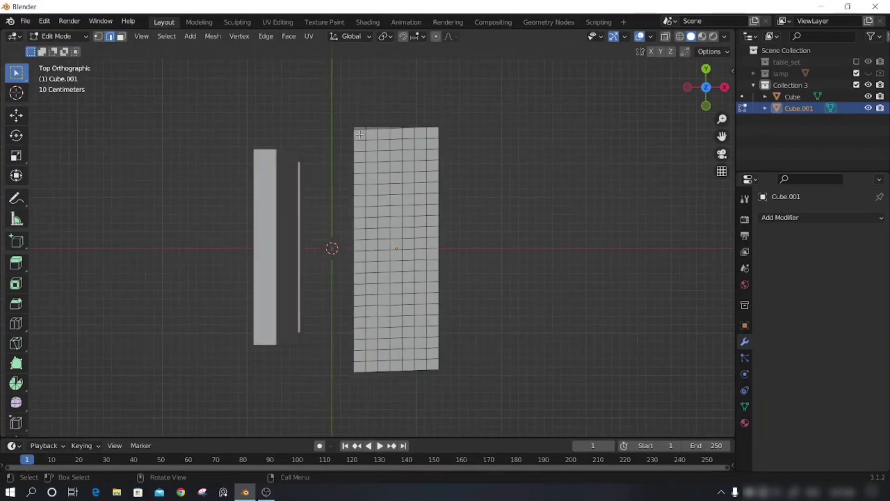
key("b")
left_click_drag(435, 326, 434, 364)
mouse_move(543, 330)
middle_mouse_down()
mouse_move(495, 296)
mouse_move(495, 310)
mouse_move(431, 363)
mouse_move(390, 360)
mouse_move(417, 389)
middle_mouse_up()
key("e")
left_click(384, 349)
Step: Bevel the selected key faces by 0.00774 m
scroll(413, 392, "up", 2)
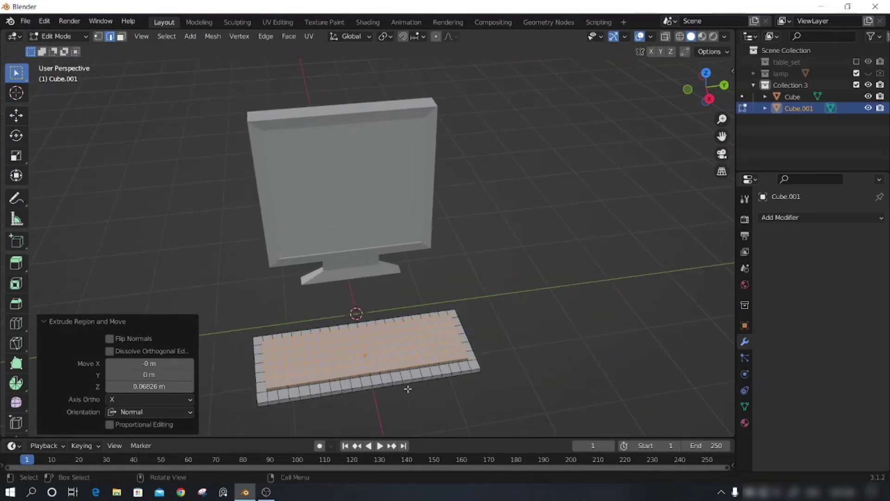
left_click(343, 371, "shift")
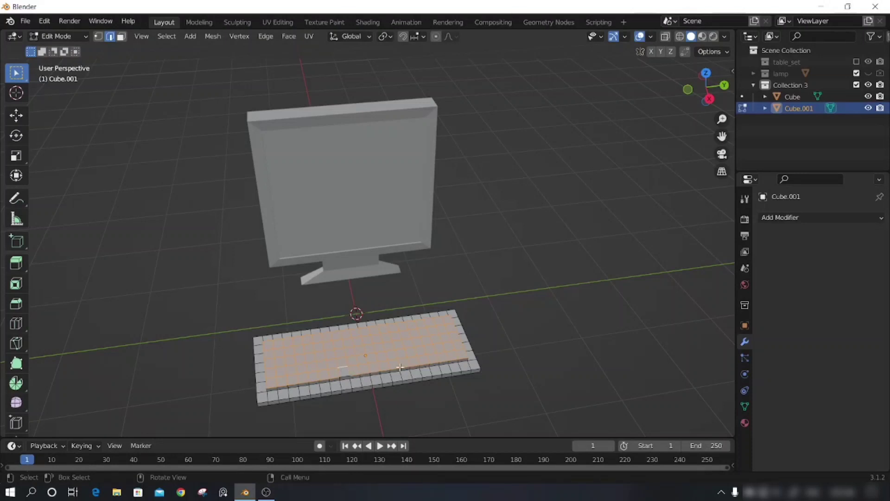
key("3")
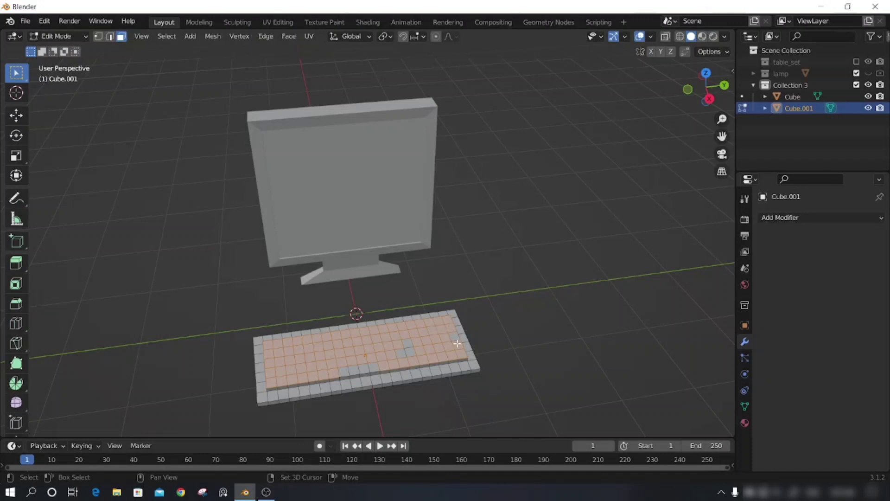
mouse_move(458, 392)
middle_mouse_down()
mouse_move(473, 384)
mouse_move(451, 383)
mouse_move(455, 389)
mouse_move(493, 351)
middle_mouse_up()
key("ctrl+b")
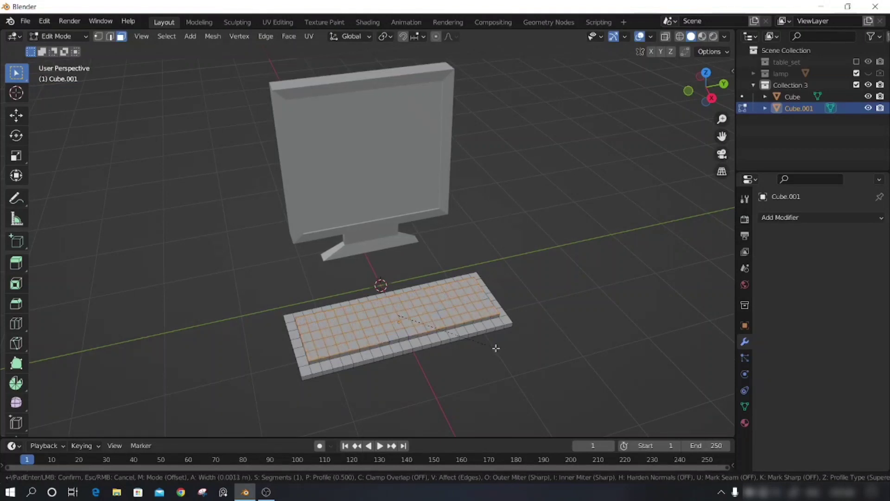
left_click(497, 348)
Step: Extrude the key faces about 0.04 m along their normals and return to Object Mode
middle_click_drag(495, 358, 446, 356)
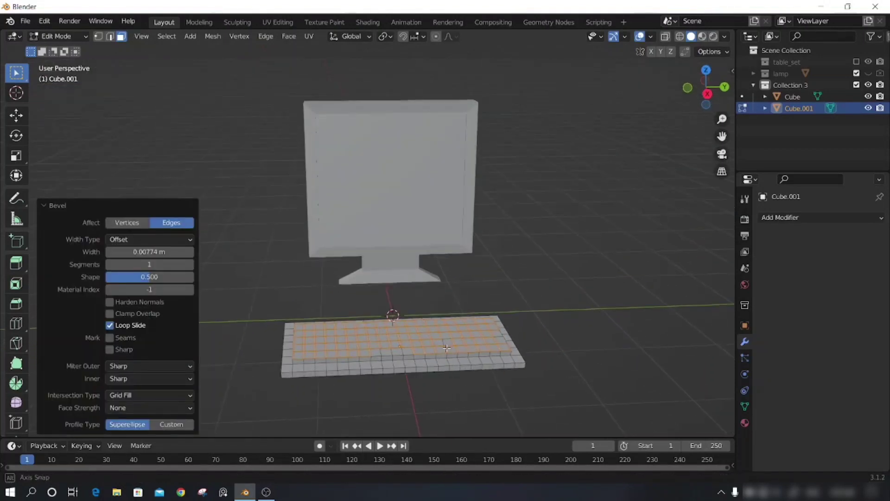
key("e")
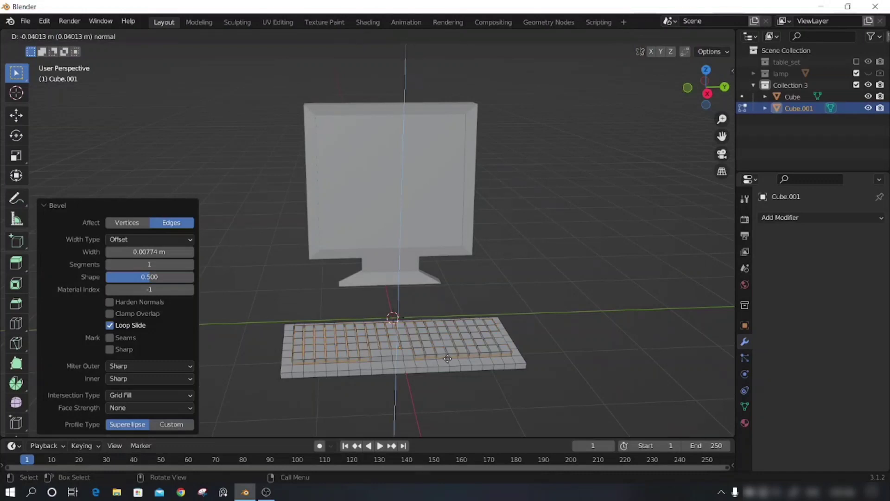
left_click(448, 359)
scroll(364, 363, "down", 3)
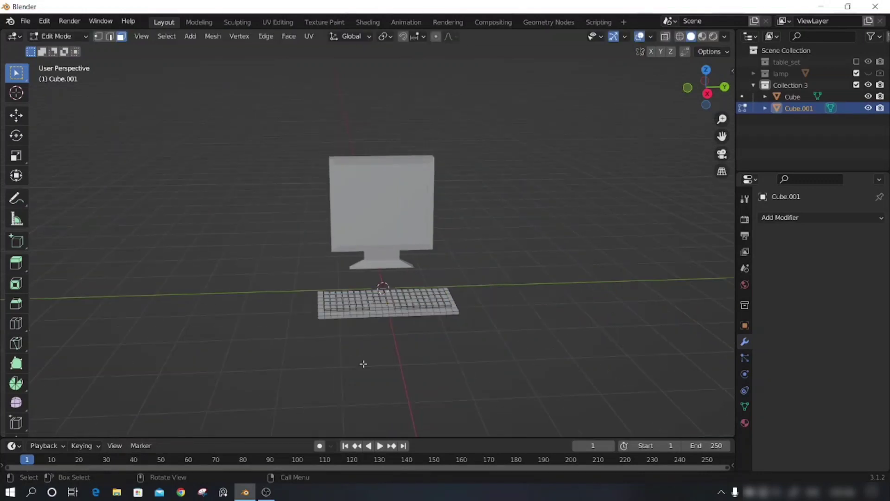
key("Tab")
mouse_move(272, 332)
middle_mouse_down()
mouse_move(500, 362)
mouse_move(479, 300)
mouse_move(515, 278)
mouse_move(459, 225)
middle_mouse_up()
Step: Add a new cube, shrink it to about 0.382, and move it along Y beside the keyboard
left_click(480, 300)
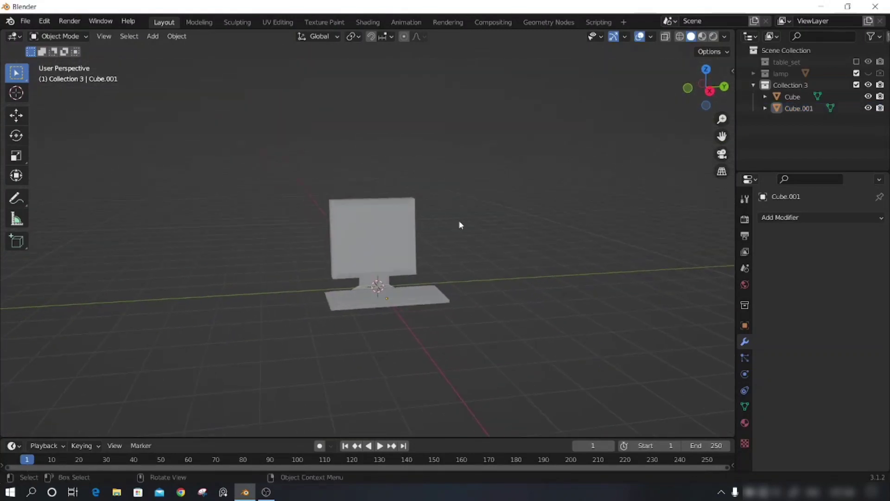
key("shift+a")
mouse_move(438, 196)
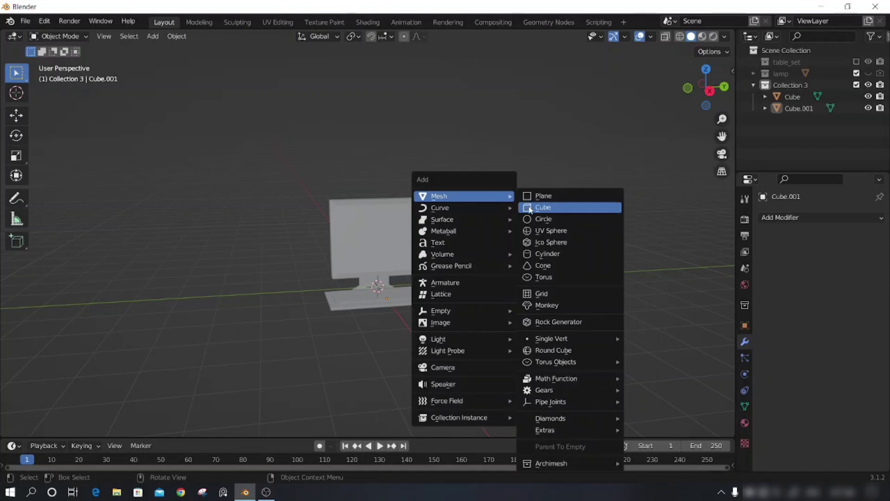
left_click(529, 208)
middle_click_drag(489, 300, 435, 294)
key("g")
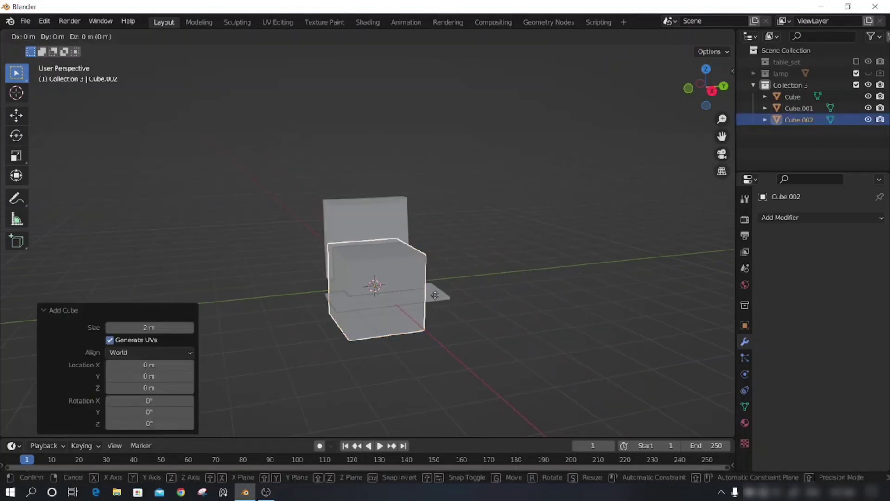
key("s")
left_click(395, 283)
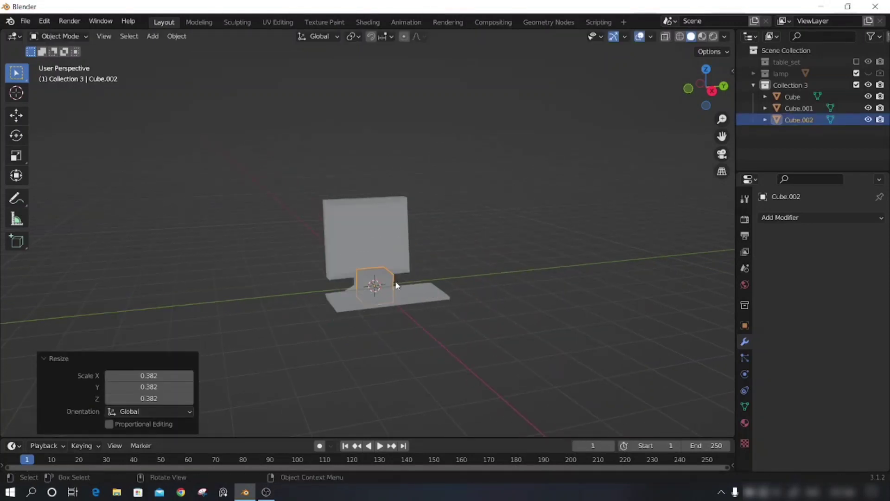
key("g")
key("y")
left_click(463, 322)
middle_click_drag(463, 322, 448, 280)
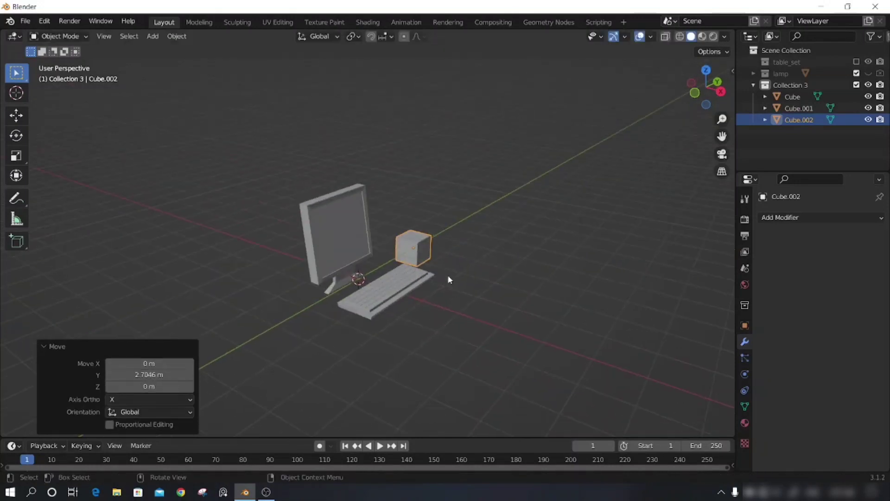
Step: Stretch the small cube along X and shift it along X into position
key("s")
key("x")
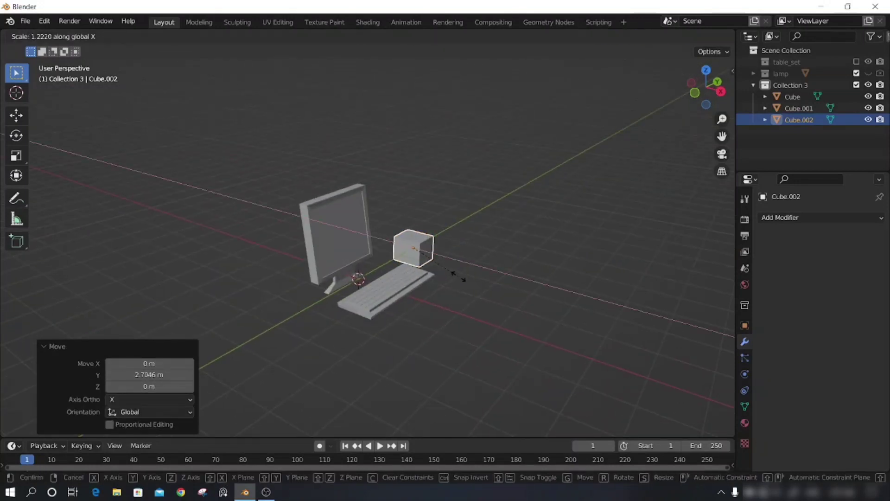
left_click(447, 275)
key("g")
key("x")
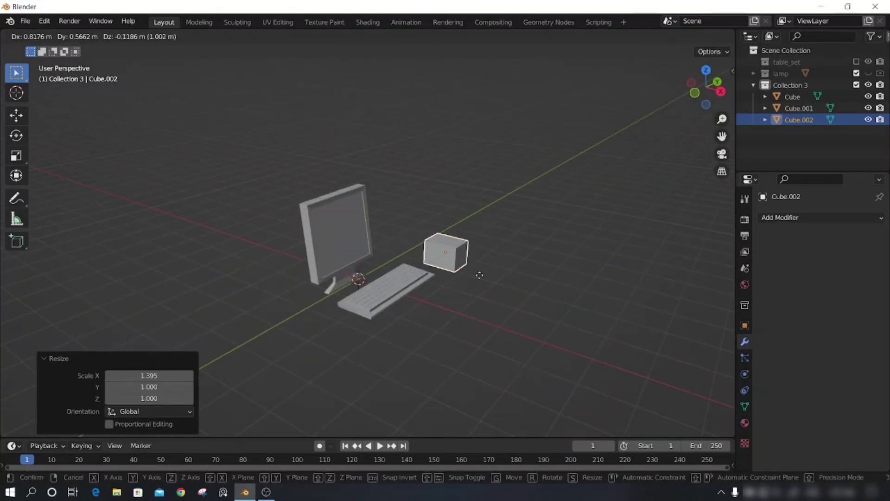
left_click(480, 313)
Step: In Edit Mode, add a loop cut across the cube and lower its top edge to slope it
key("Tab")
scroll(481, 313, "up", 2)
scroll(480, 313, "up", 2)
key("ctrl+r")
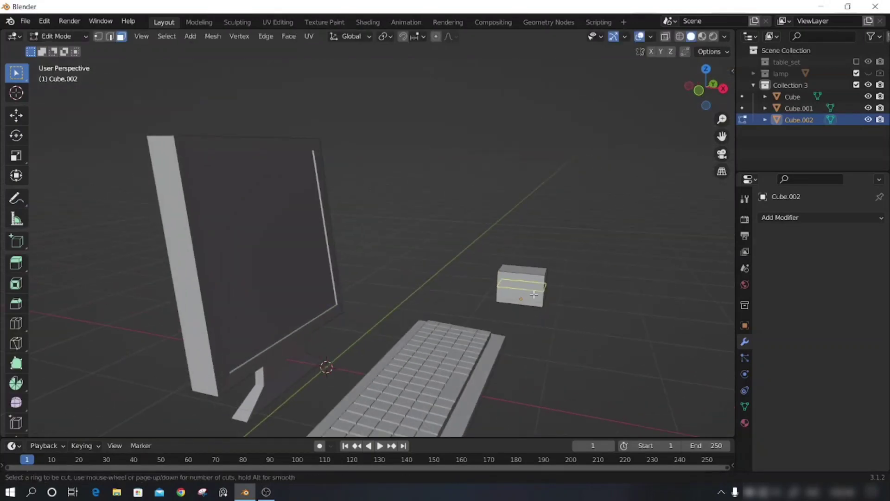
left_click(527, 283)
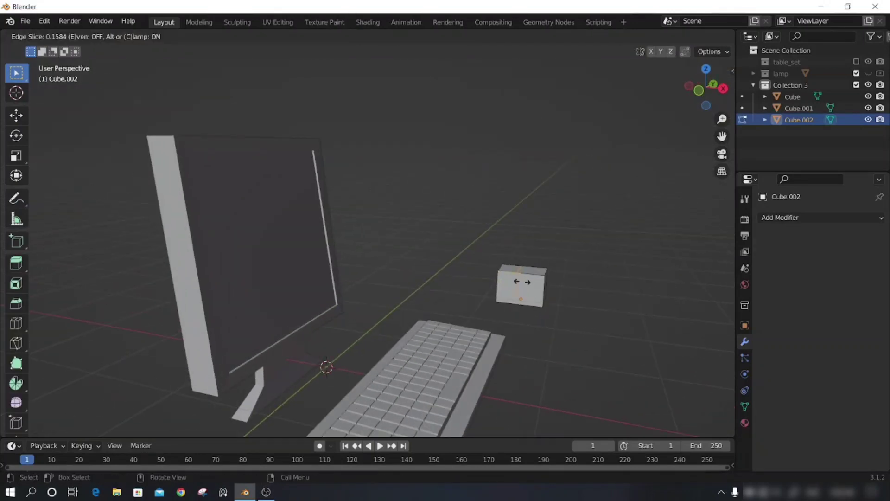
left_click(522, 282)
mouse_move(531, 334)
middle_mouse_down()
mouse_move(571, 355)
mouse_move(400, 259)
middle_mouse_up()
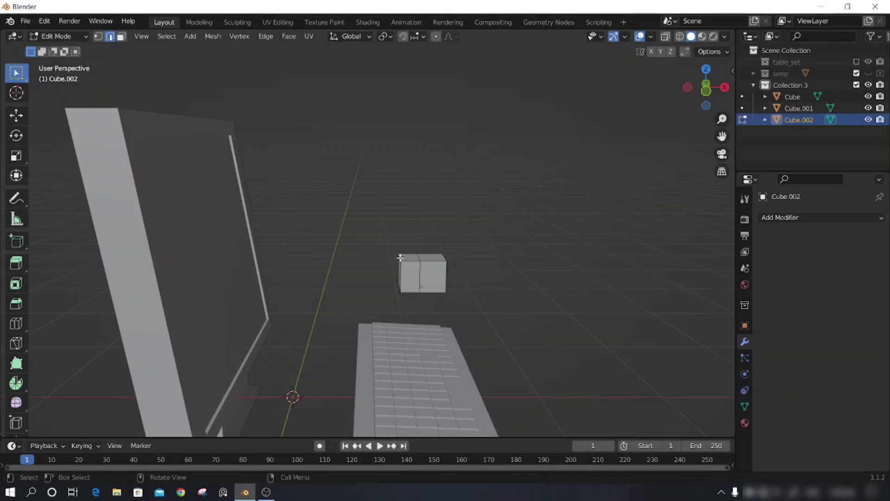
key("g")
left_click(483, 312)
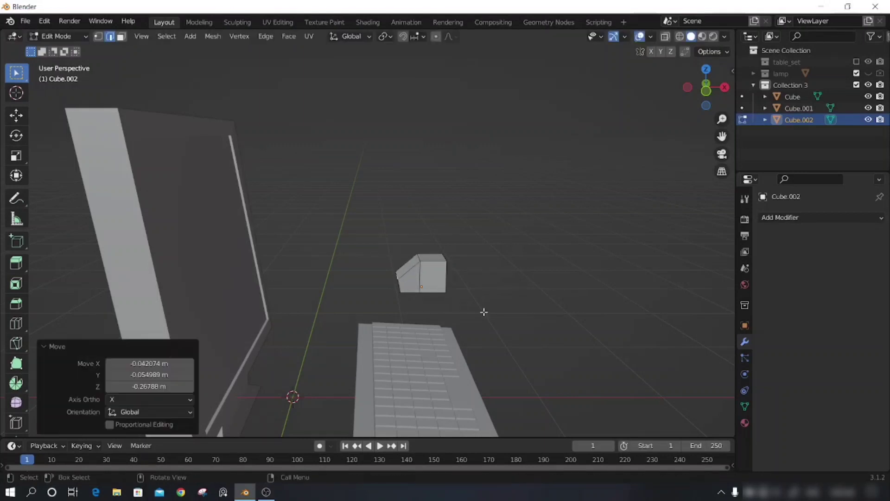
middle_click_drag(483, 312, 333, 301)
Step: Extrude the cube's left face about 0.199 m to form the extended front, then leave Edit Mode
left_click(338, 330)
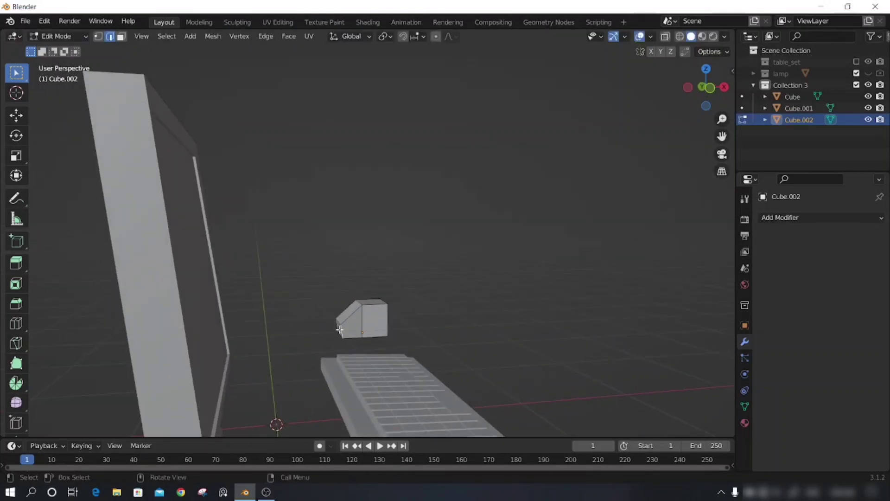
key("3")
key("e")
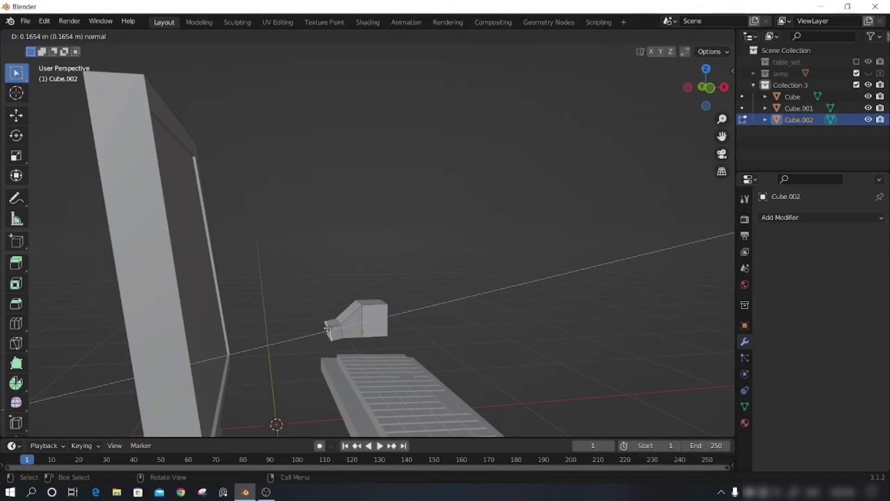
left_click(330, 331)
mouse_move(423, 337)
middle_mouse_down()
mouse_move(405, 335)
mouse_move(449, 346)
middle_mouse_up()
scroll(449, 346, "down", 5)
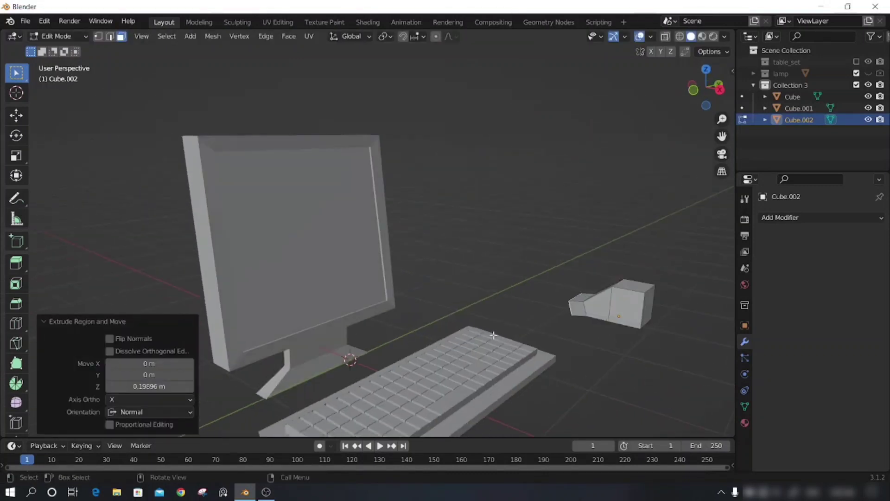
scroll(551, 330, "down", 2)
key("Tab")
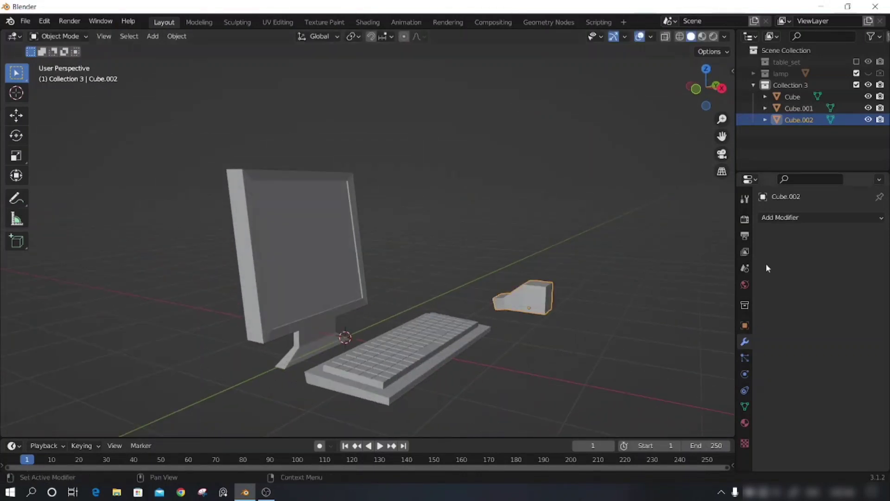
Step: Add a Subdivision Surface modifier to the mouse block and raise its subdivision level
left_click(789, 217)
left_click(650, 428)
middle_click_drag(573, 371, 592, 378)
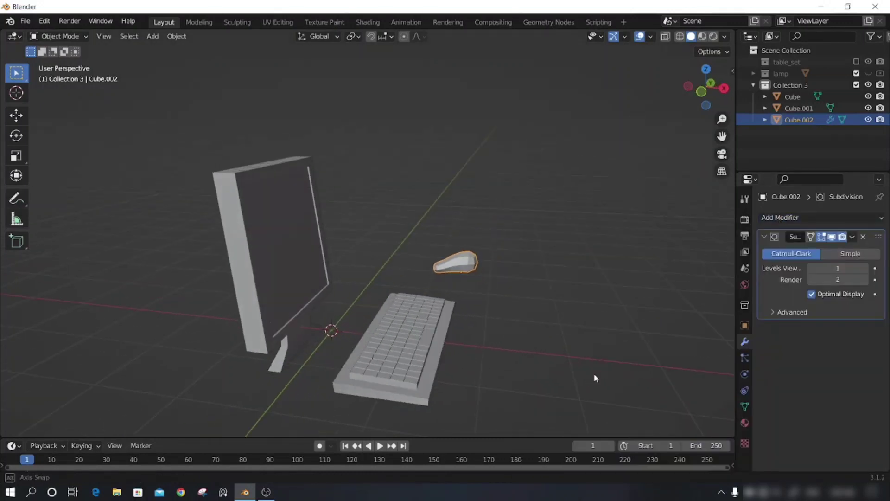
scroll(592, 377, "up", 3)
key("ctrl+2")
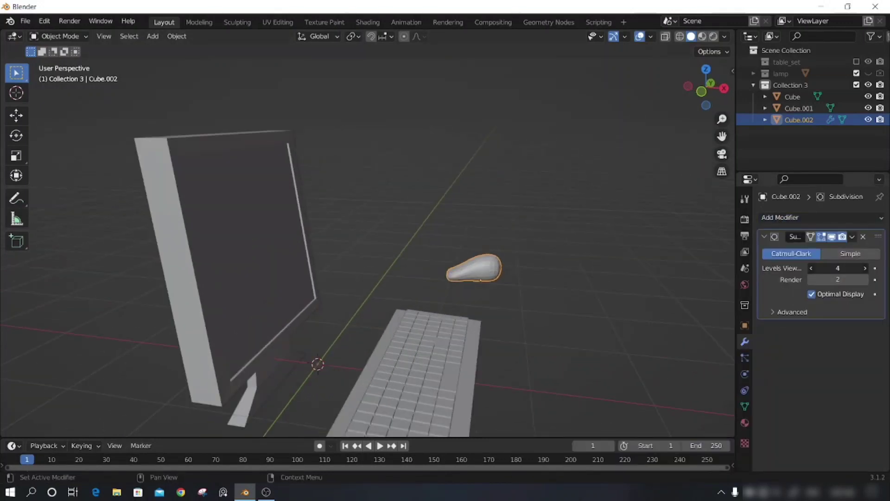
mouse_move(557, 355)
middle_mouse_down()
mouse_move(580, 349)
mouse_move(549, 322)
middle_mouse_up()
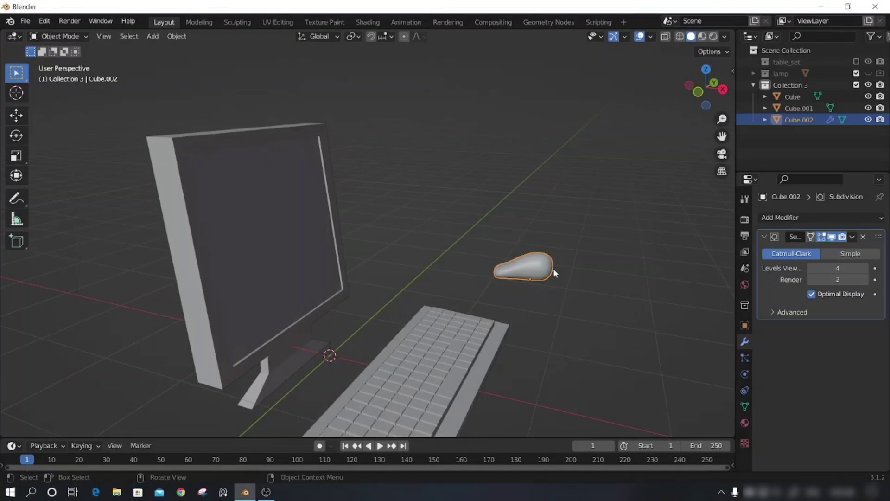
Step: In Edit Mode, lower the mouse's top face along Z
key("Tab")
left_click(543, 253)
key("g")
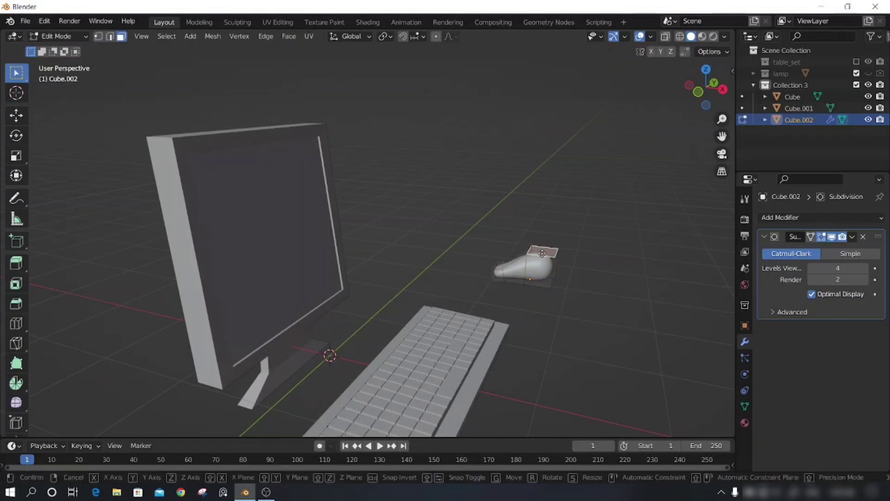
key("z")
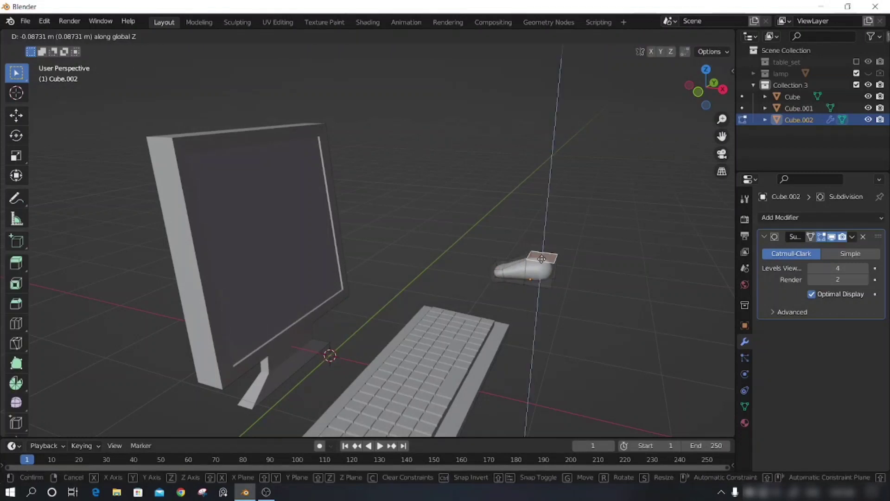
left_click(542, 260)
middle_click_drag(542, 260, 490, 342)
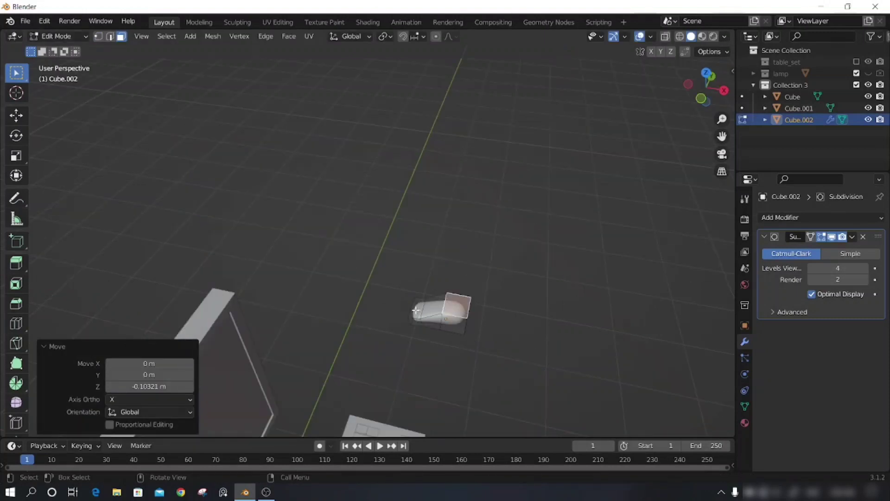
left_click(451, 354)
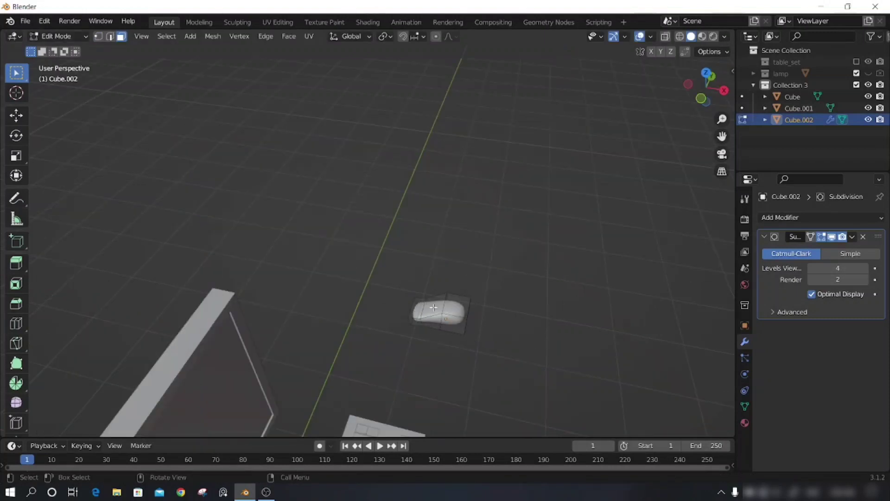
Step: Cut a new edge loop near one end of the mouse and slide it into place
key("2")
middle_click_drag(433, 307, 407, 400)
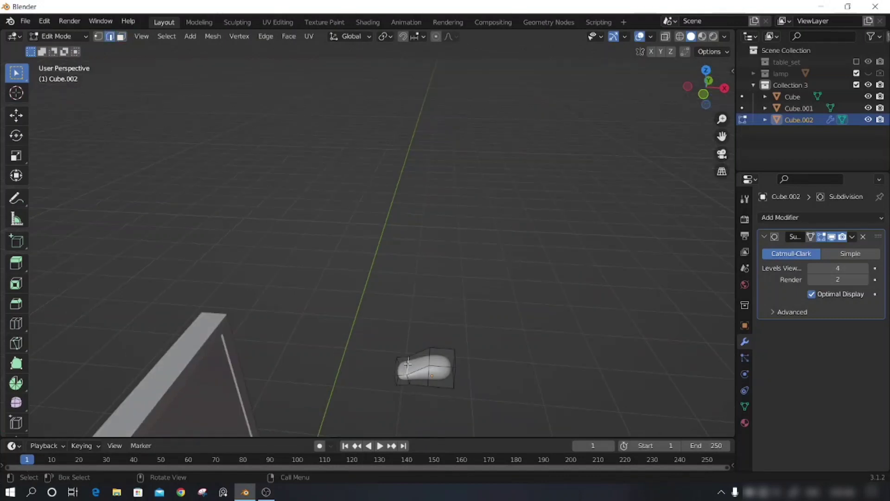
key("ctrl+r")
left_click(407, 363)
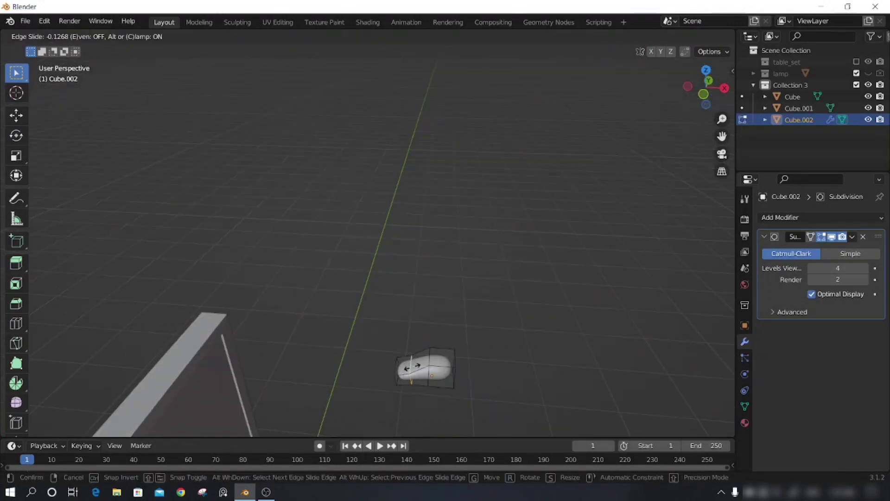
left_click(408, 366)
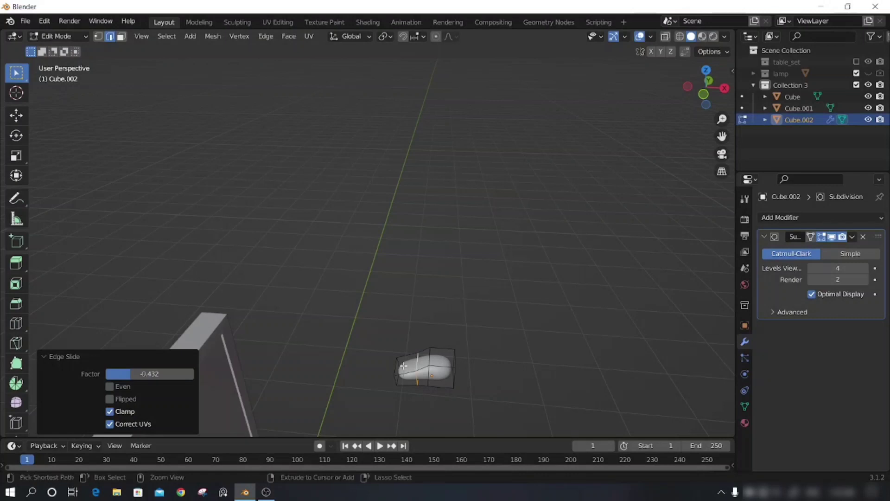
key("g")
key("g")
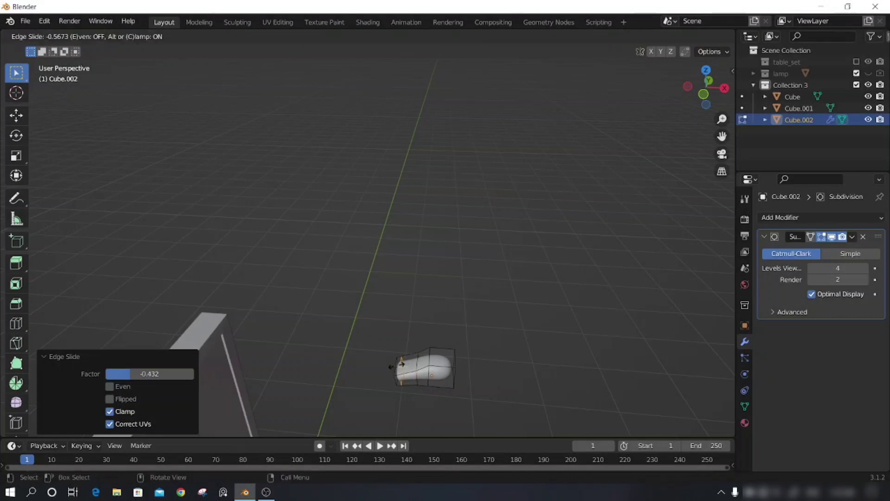
key("Escape")
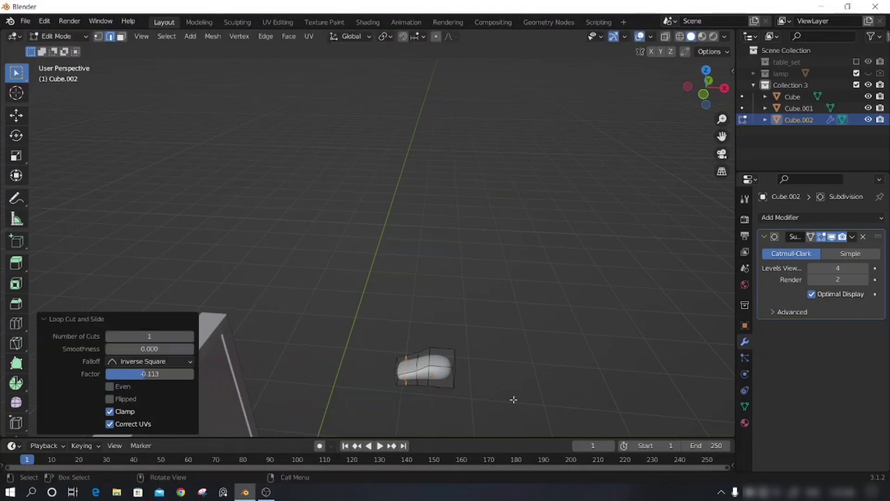
mouse_move(513, 398)
middle_mouse_down()
mouse_move(498, 382)
mouse_move(452, 393)
middle_mouse_up()
Step: Add another edge loop on the mouse and bevel the selected edges
key("ctrl+r")
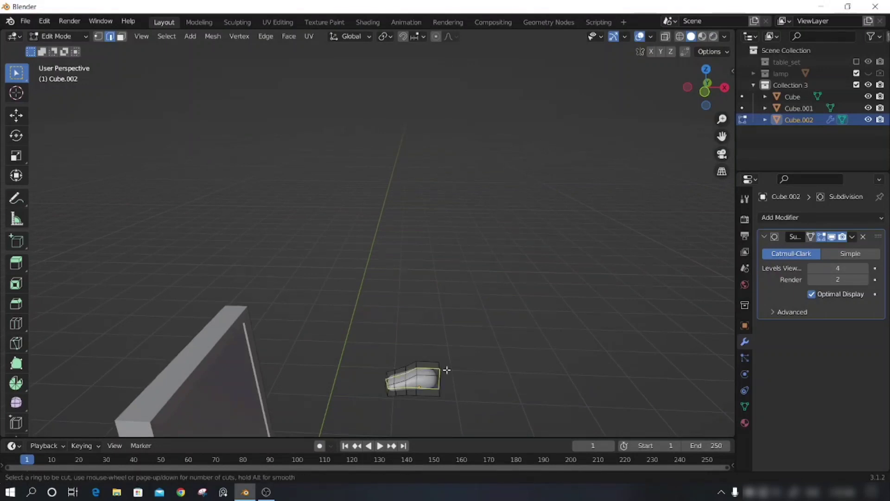
left_click(447, 369)
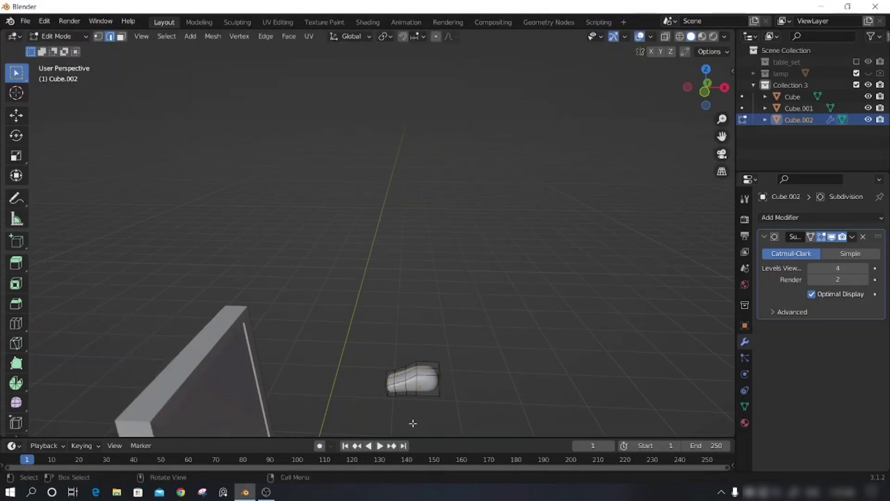
middle_click_drag(411, 420, 354, 396)
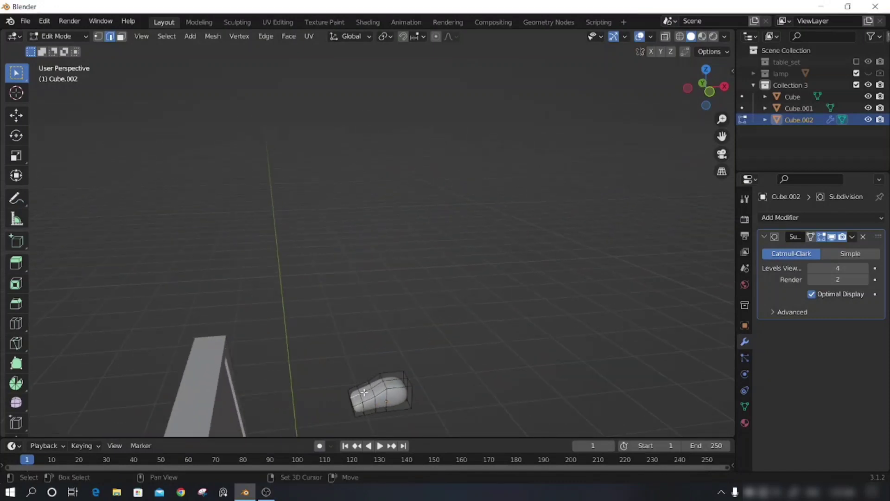
key("ctrl+b")
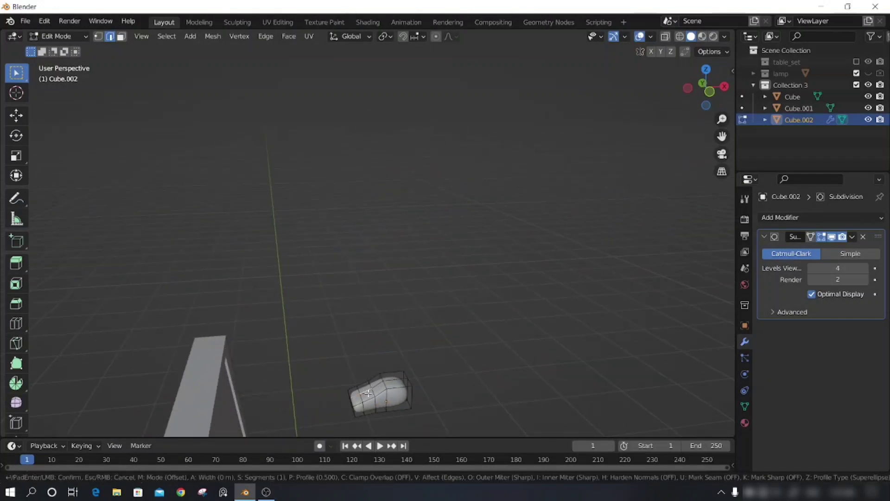
left_click(372, 394)
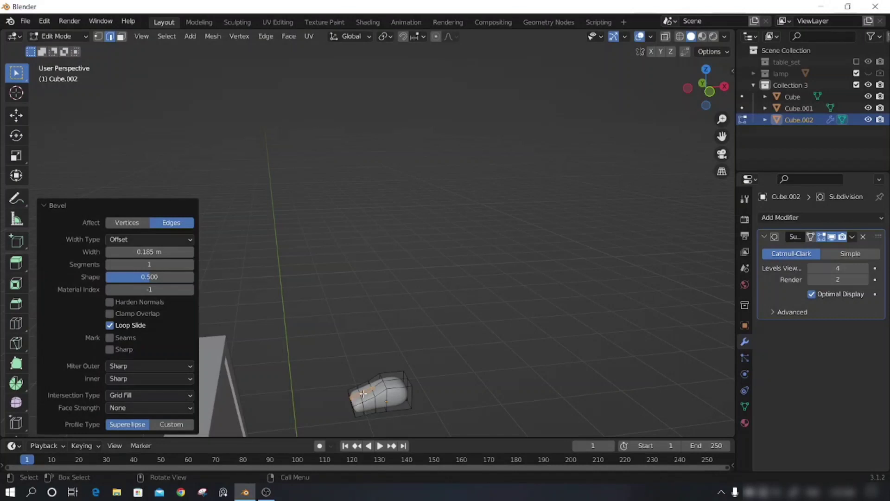
Step: Extrude a selected face of the mouse slightly
key("3")
key("e")
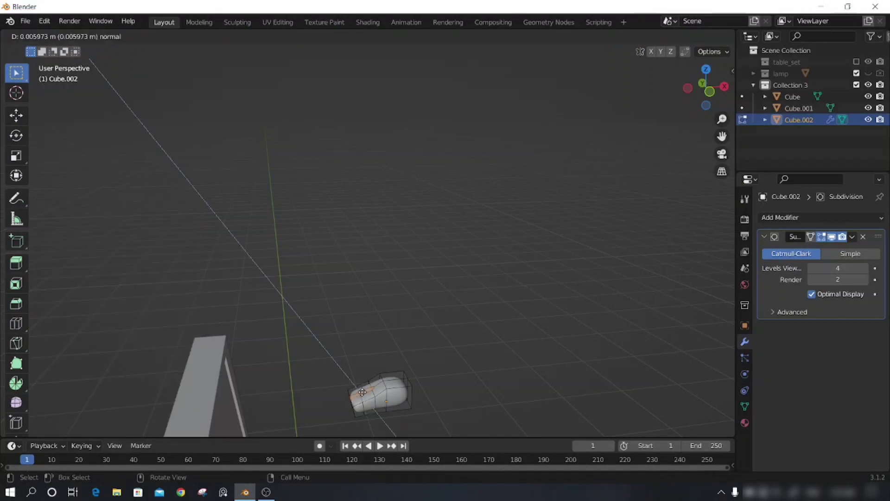
left_click(368, 396)
mouse_move(368, 396)
middle_mouse_down()
mouse_move(479, 394)
mouse_move(444, 382)
middle_mouse_up()
Step: Check the smoothed mouse, then scale the face to 0.775 and extrude it again to form a recess
key("Tab")
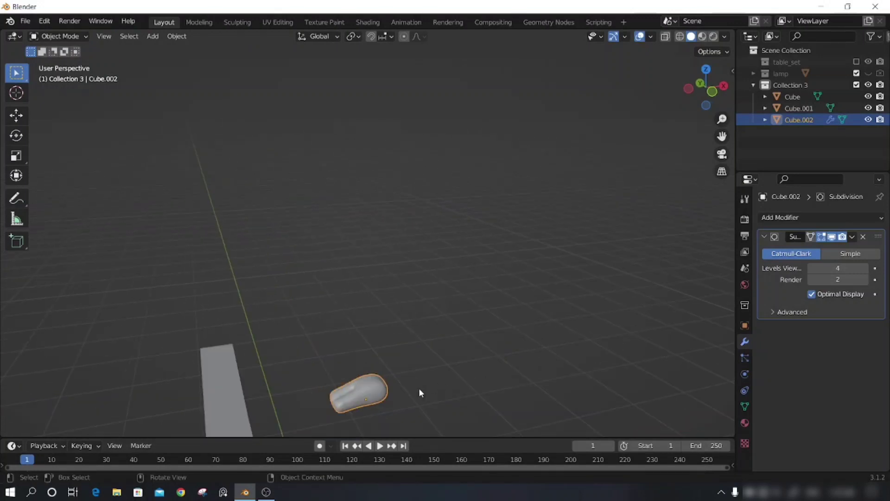
key("Tab")
key("s")
left_click(427, 402)
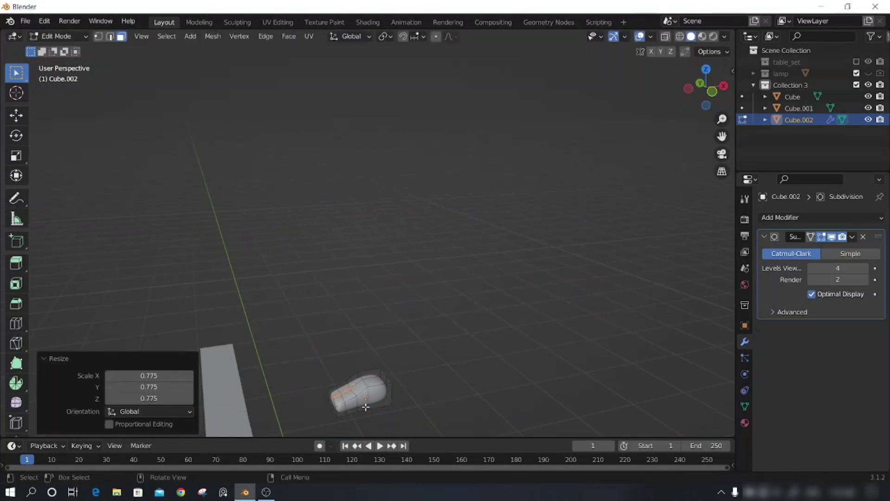
key("e")
left_click(431, 397)
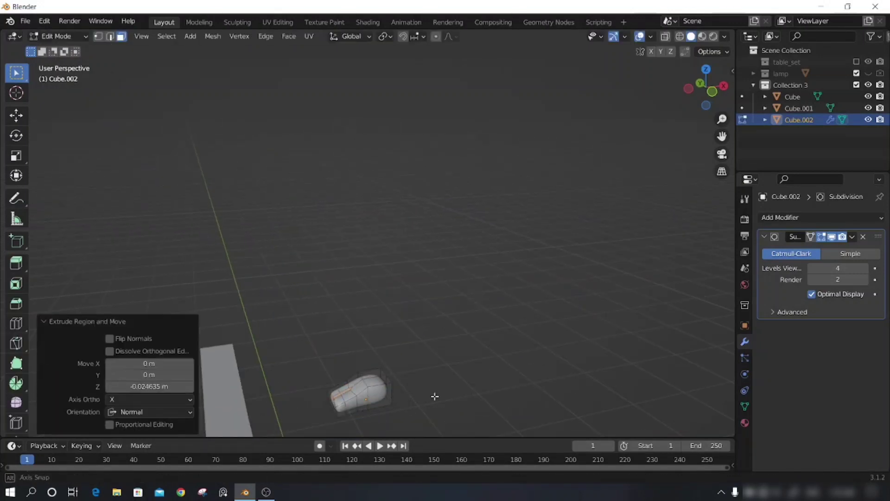
mouse_move(433, 396)
middle_mouse_down()
mouse_move(420, 399)
mouse_move(463, 390)
mouse_move(471, 399)
mouse_move(427, 383)
mouse_move(453, 400)
middle_mouse_up()
key("Tab")
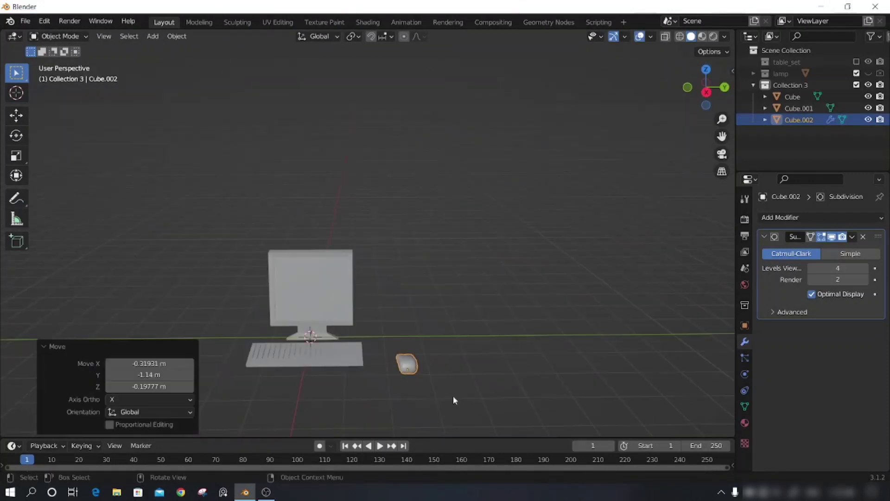
Step: Orbit to show the monitor, keyboard and mouse together and bring up the Add menu
middle_click_drag(469, 356, 474, 342)
key("shift+a")
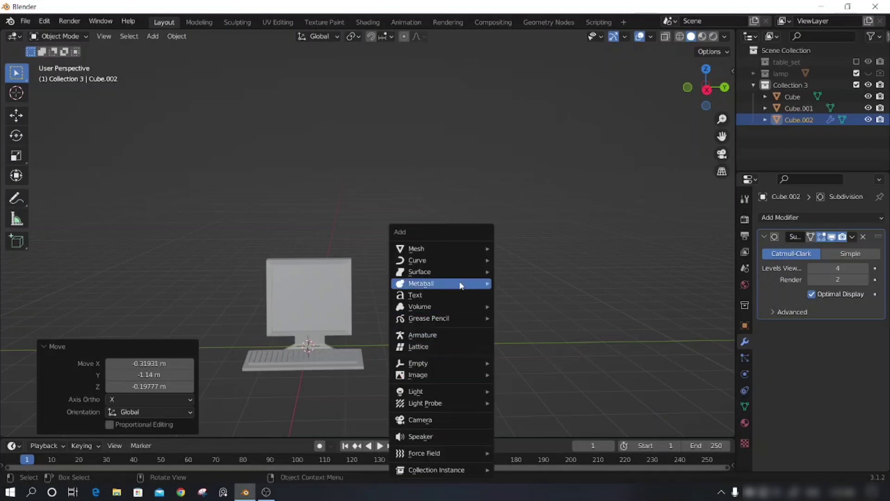
key("shift+a")
Step: Add a cube right of the mouse, scale it to 0.399, and stretch it to 1.892 along Y
left_click(331, 151)
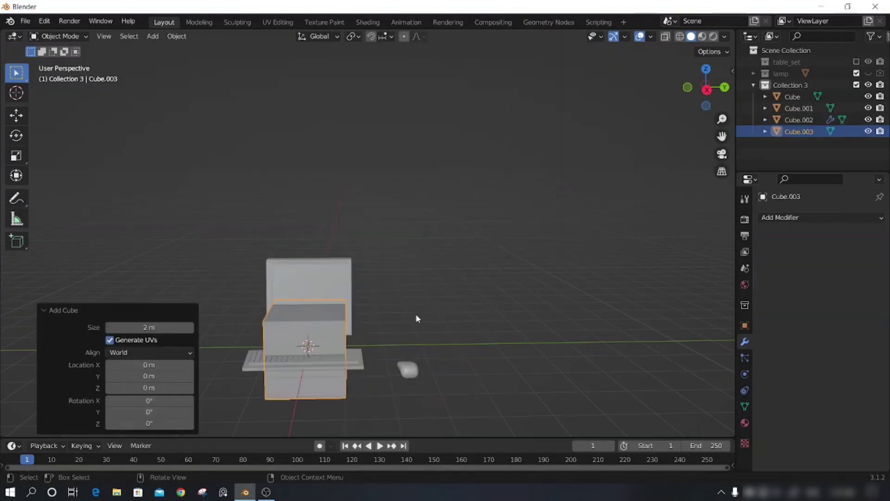
key("g")
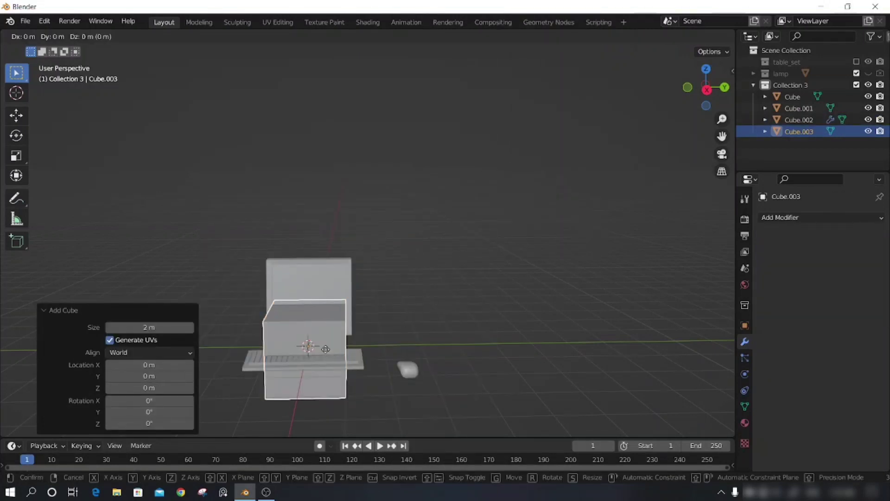
key("y")
left_click(478, 348)
key("s")
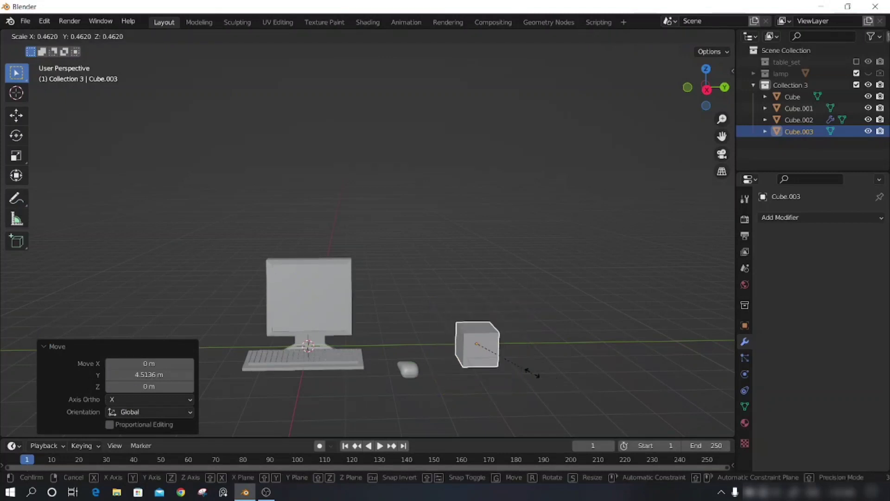
left_click(497, 367)
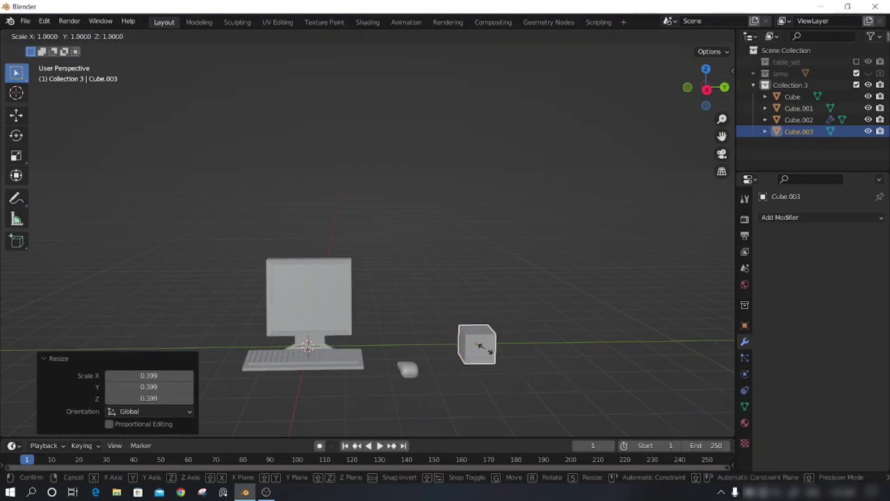
key("y")
left_click(491, 348)
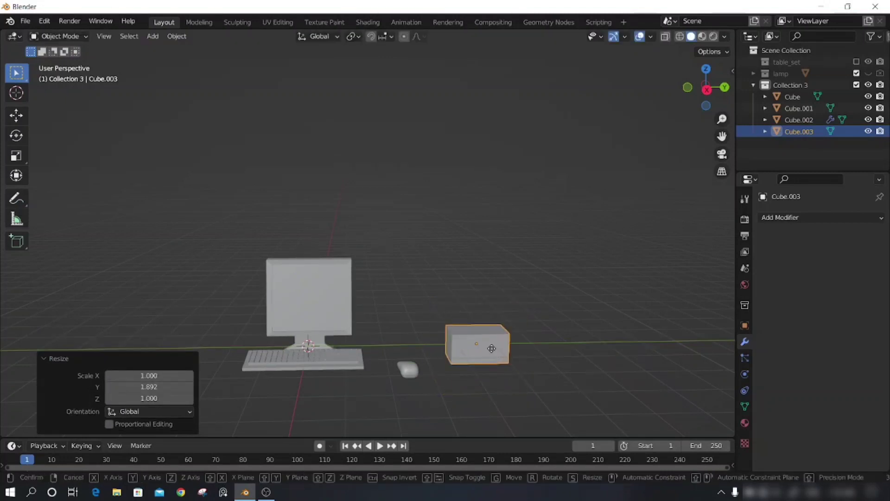
Step: Move the box closer to the mouse and stretch it to 1.527 along X
key("g")
key("z")
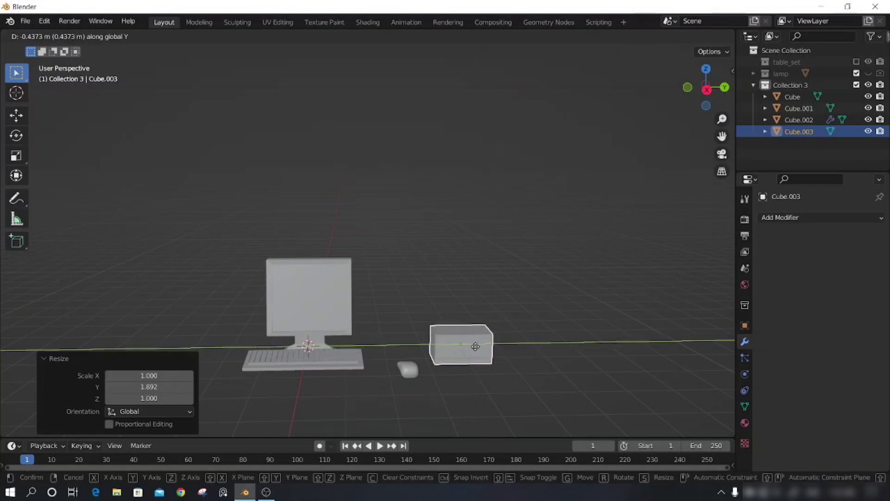
left_click(483, 382)
mouse_move(483, 381)
middle_mouse_down()
mouse_move(440, 406)
mouse_move(430, 383)
middle_mouse_up()
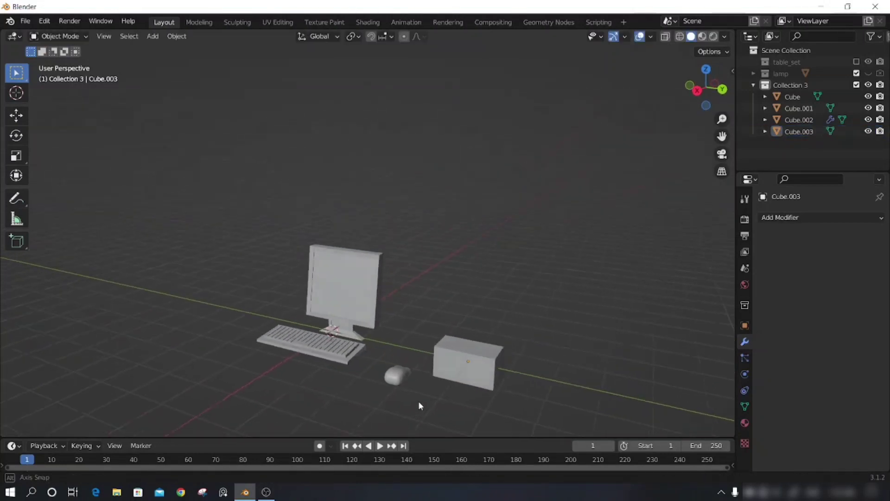
left_click(466, 378)
key("s")
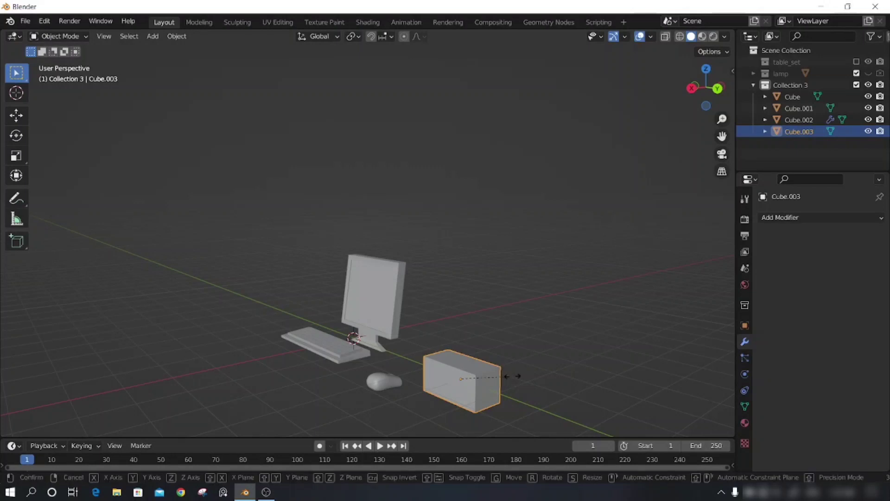
key("x")
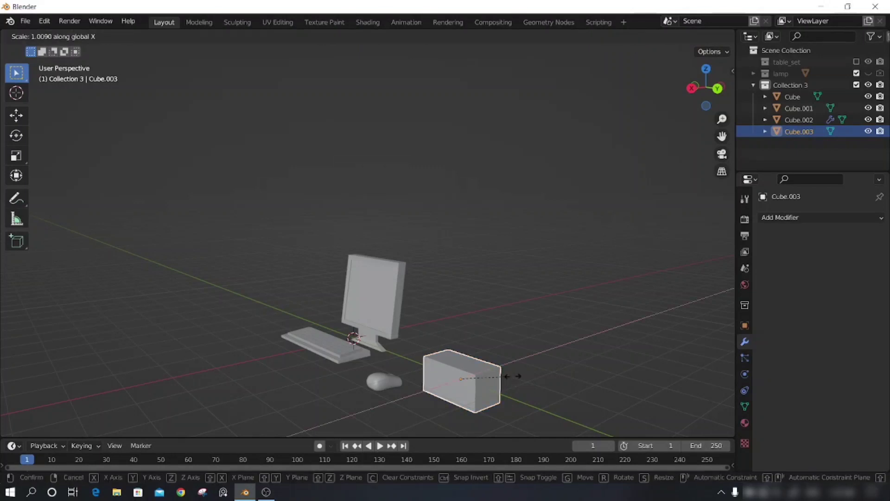
left_click(531, 371)
Step: Flatten the box vertically into a low slab and reselect it
middle_click_drag(518, 402, 551, 388)
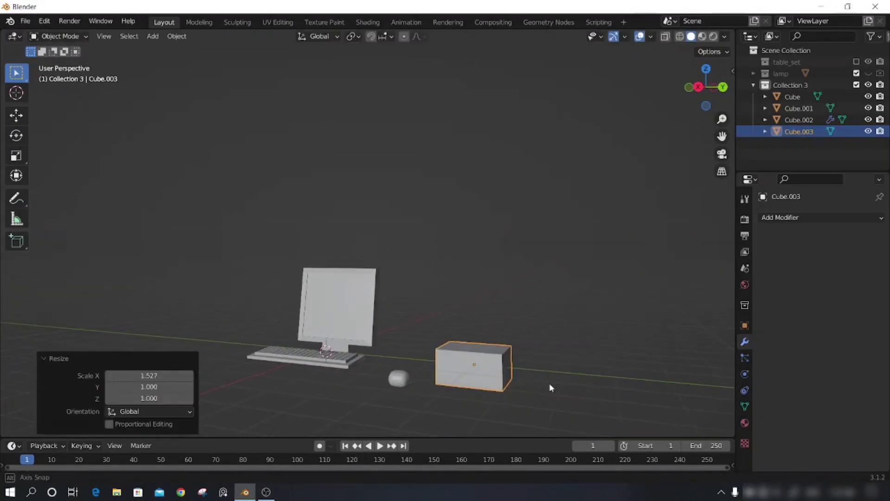
key("s")
key("z")
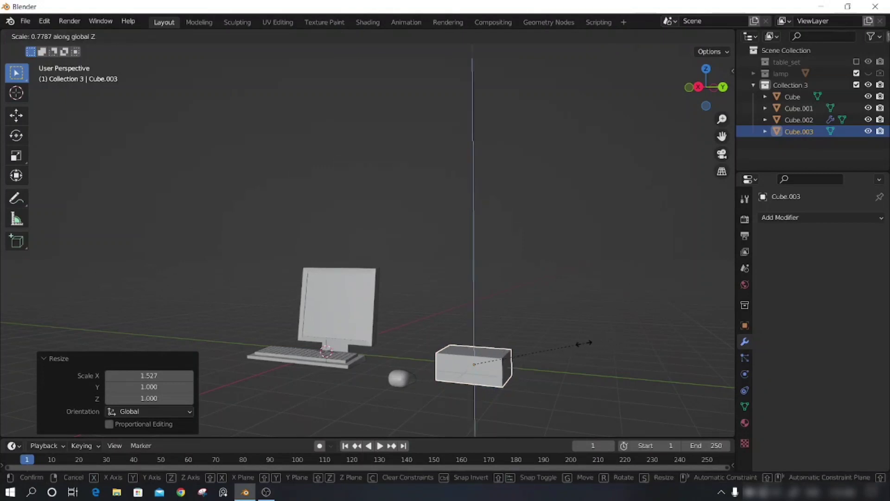
left_click(572, 341)
left_click(514, 400)
middle_click_drag(514, 400, 504, 411)
left_click(483, 371)
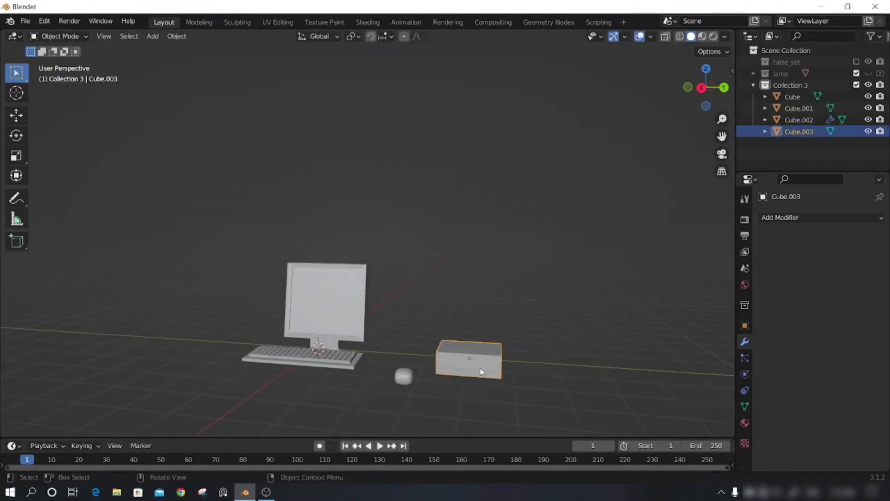
mouse_move(553, 385)
middle_mouse_down()
mouse_move(481, 400)
mouse_move(513, 384)
middle_mouse_up()
Step: Enter Edit Mode on the box and add a loop cut across it
key("Tab")
key("ctrl+r")
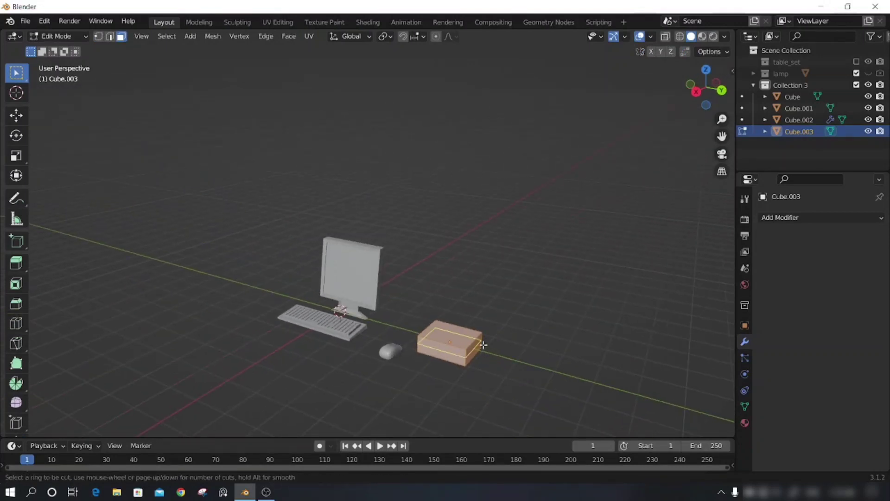
left_click(475, 338)
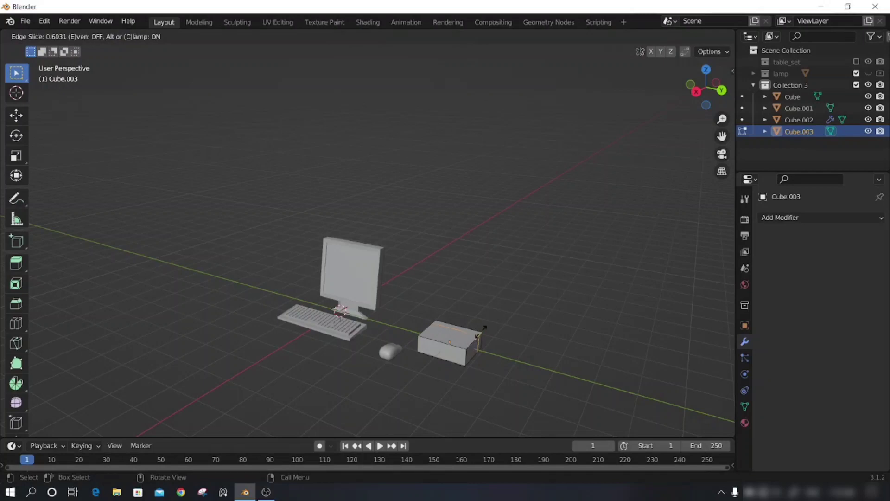
left_click(481, 332)
mouse_move(501, 363)
middle_mouse_down()
mouse_move(481, 384)
mouse_move(526, 382)
middle_mouse_up()
Step: Add two more loop cuts across the box
key("ctrl+r")
left_click(470, 338)
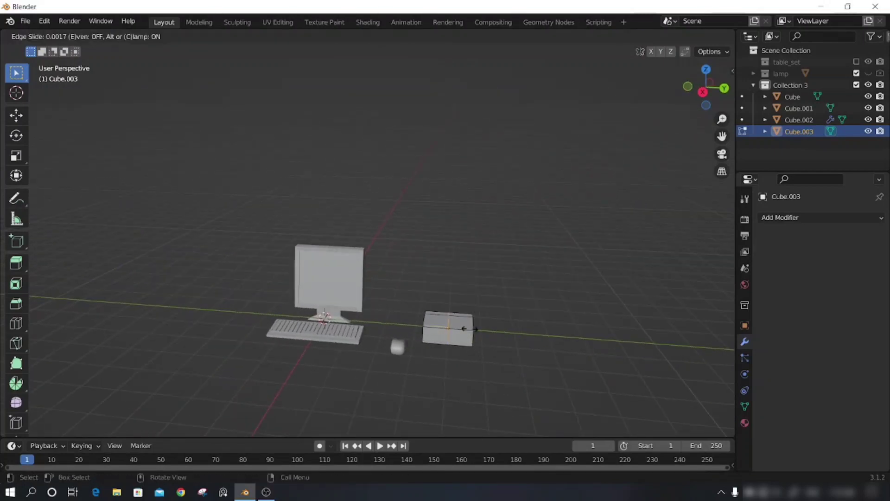
left_click(489, 331)
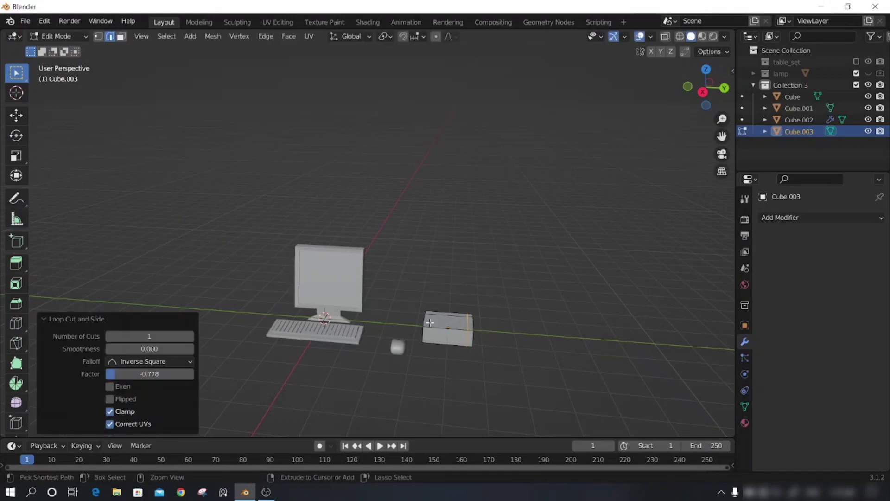
key("ctrl+r")
left_click(429, 322)
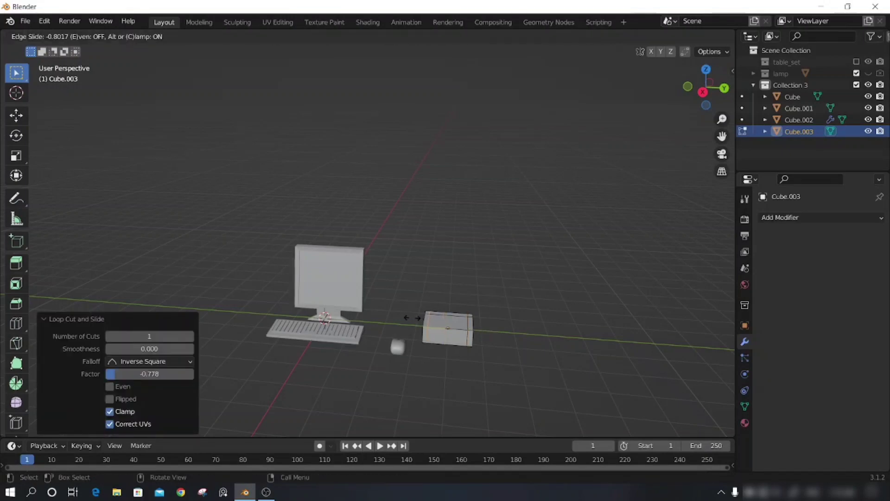
left_click(412, 318)
middle_click_drag(532, 360, 434, 354)
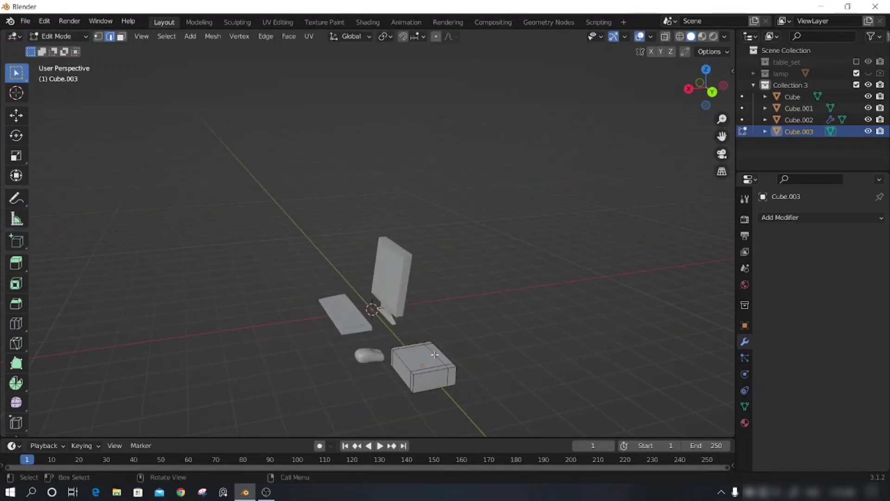
scroll(444, 364, "up", 1)
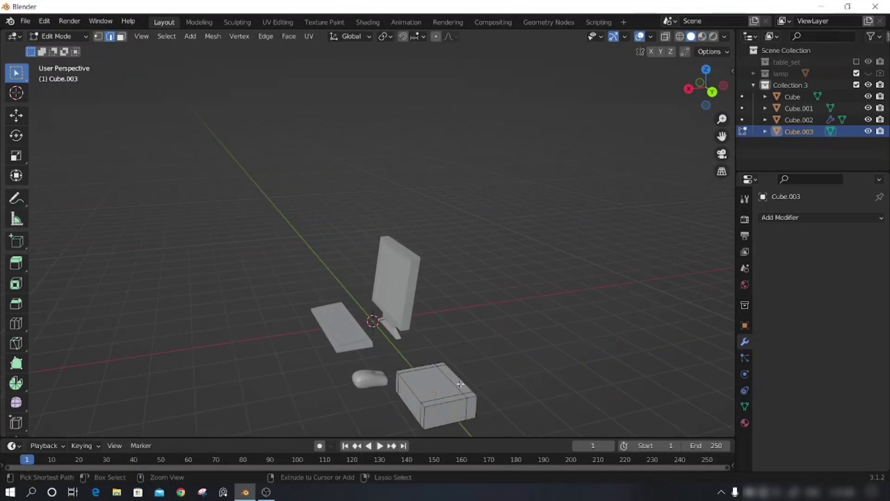
Step: Slide a final loop cut near one end and select the narrow top strip face
key("ctrl+r")
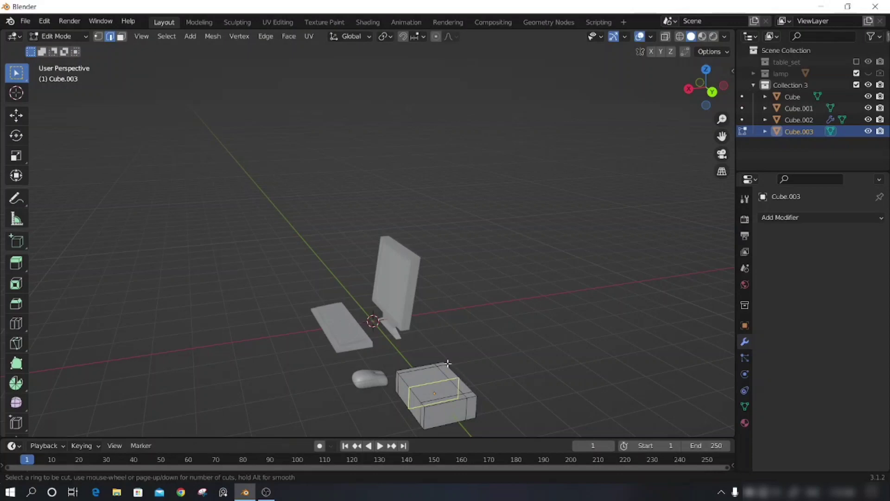
left_click(448, 363)
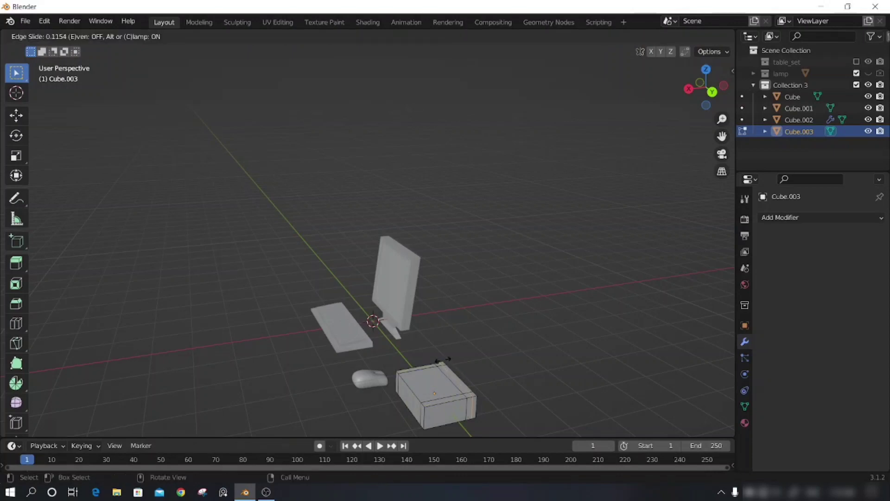
left_click(445, 362)
middle_click_drag(531, 397, 466, 378)
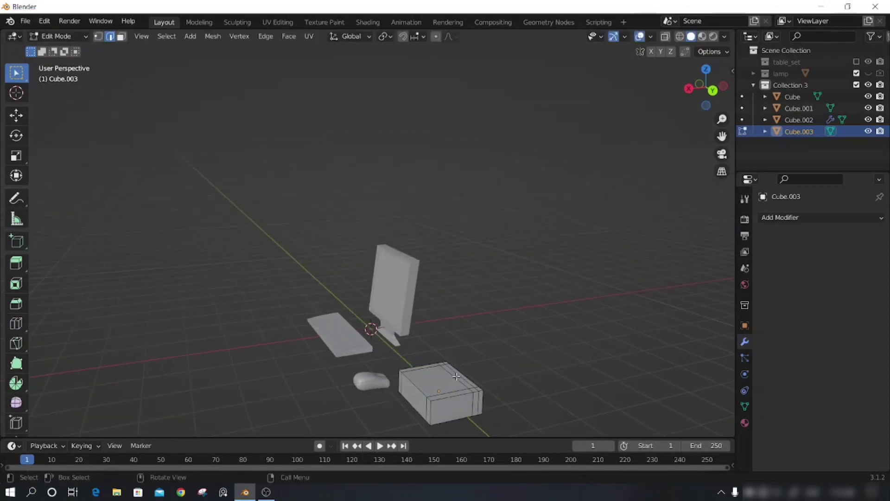
key("3")
left_click(459, 380)
Step: Extrude the narrow top strip about 0.70 m upward and shift it along X so it leans back
key("e")
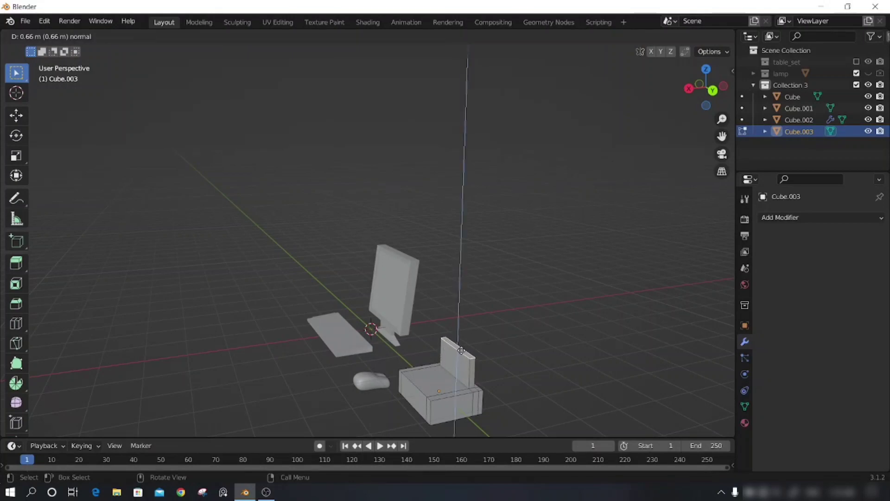
left_click(462, 348)
key("g")
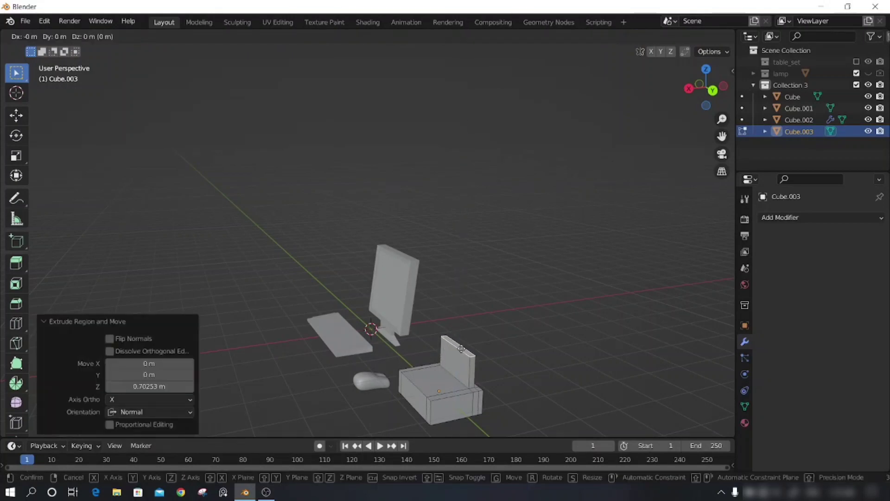
key("x")
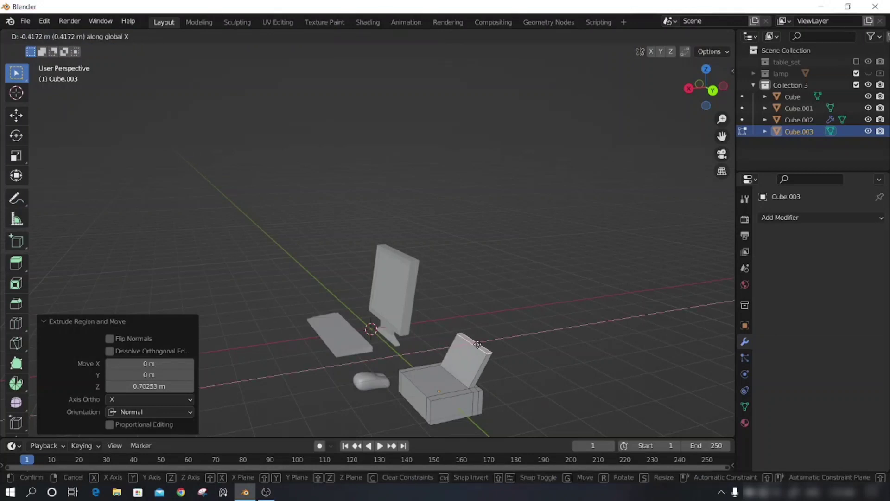
left_click(477, 345)
mouse_move(527, 370)
middle_mouse_down()
mouse_move(504, 395)
mouse_move(583, 384)
mouse_move(509, 378)
middle_mouse_up()
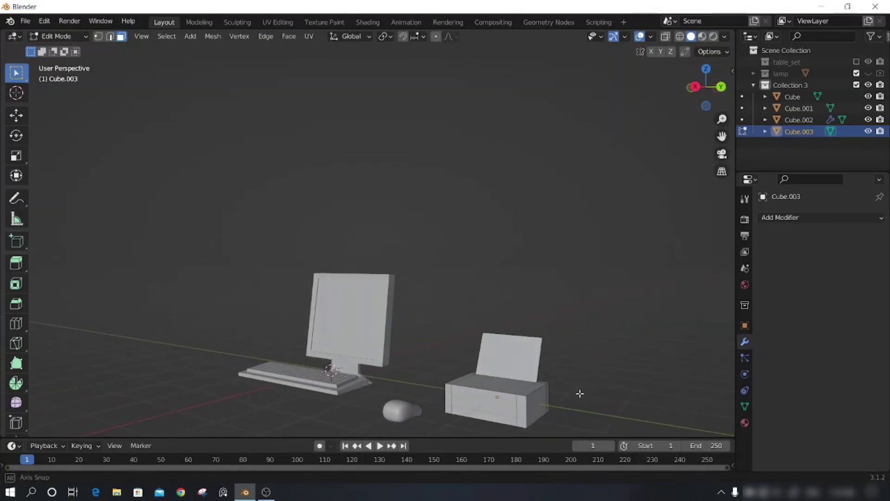
Step: Cut a horizontal edge loop around the printer body
key("ctrl+r")
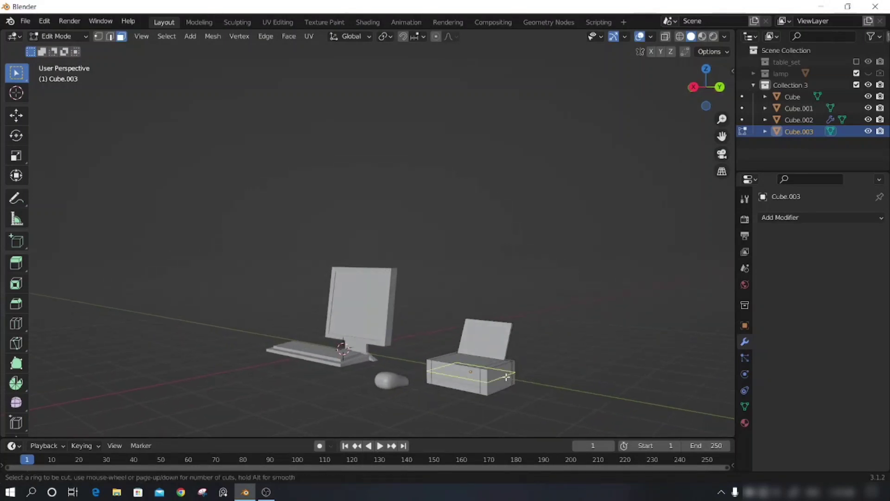
left_click(507, 376)
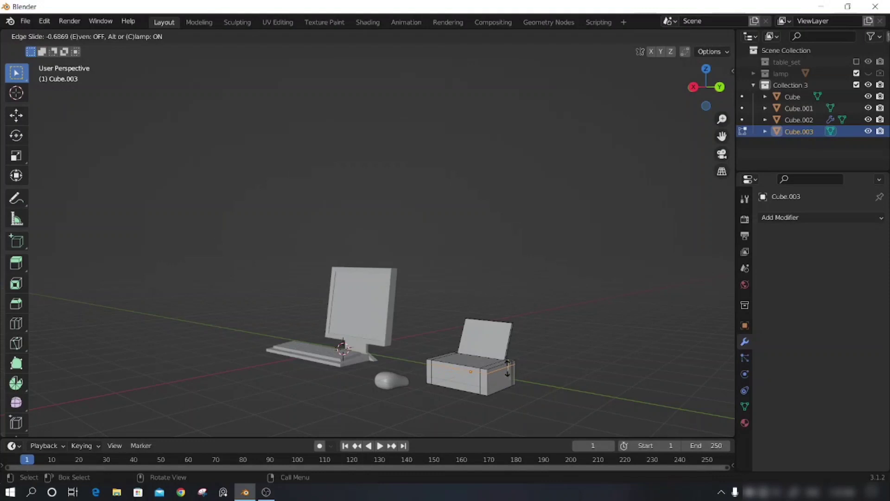
left_click(507, 371)
left_click(524, 397)
middle_click_drag(525, 398, 521, 412)
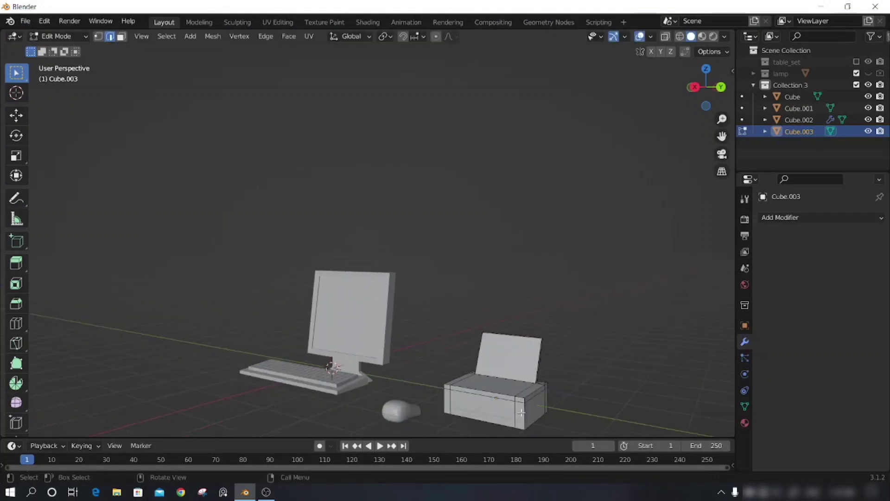
Step: Bevel the loop into a 0.0554 m band and scale its faces slightly inward as a seam
key("alt")
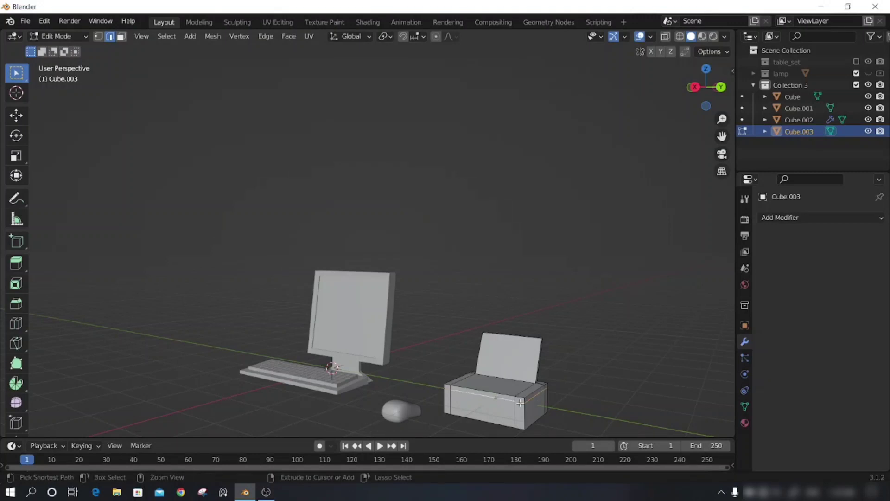
key("ctrl+b")
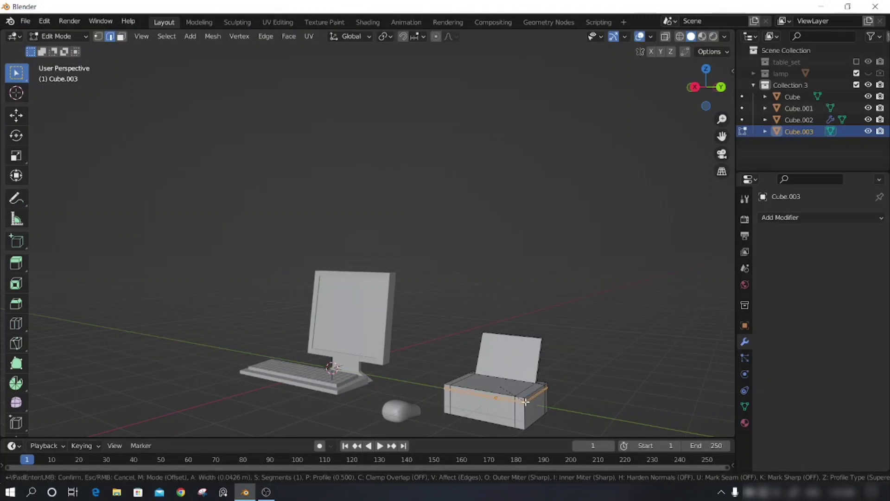
left_click(526, 401)
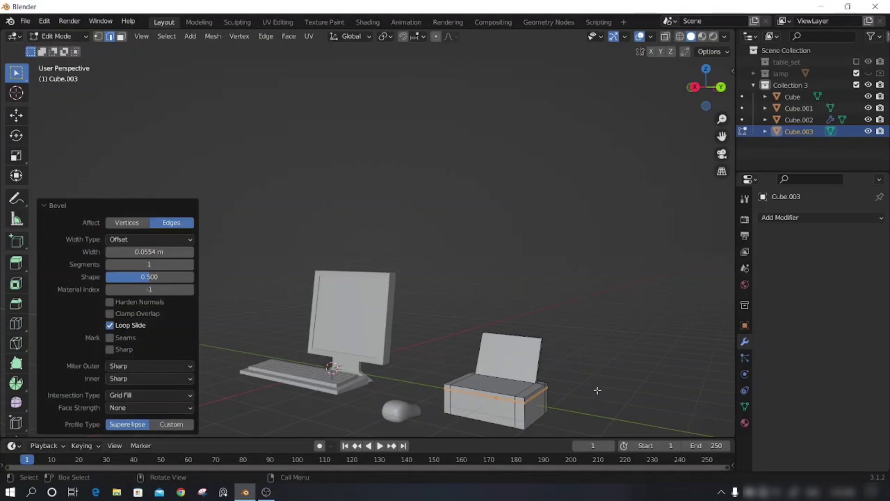
middle_click_drag(598, 391, 606, 384)
key("3")
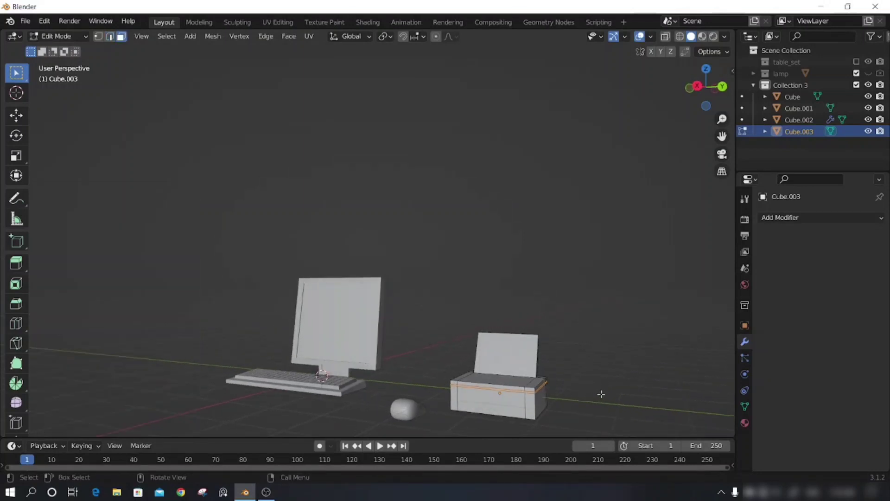
key("s")
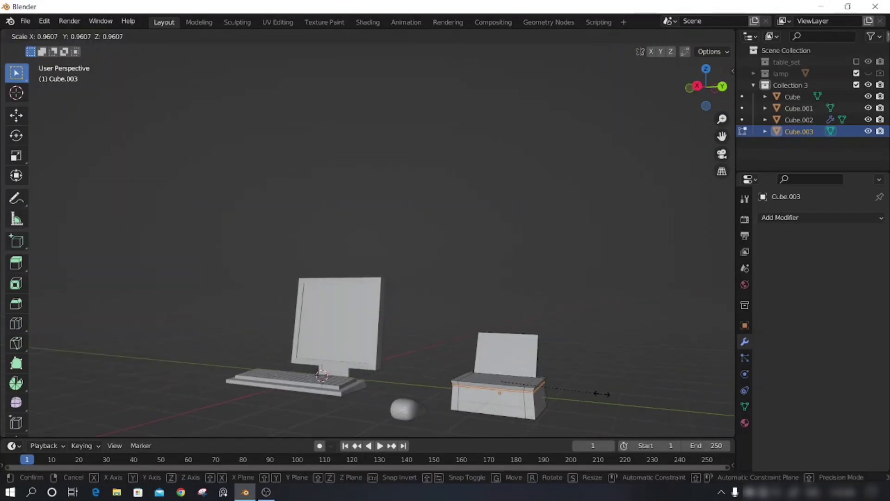
left_click(602, 393)
mouse_move(582, 412)
middle_mouse_down()
mouse_move(570, 399)
mouse_move(610, 391)
middle_mouse_up()
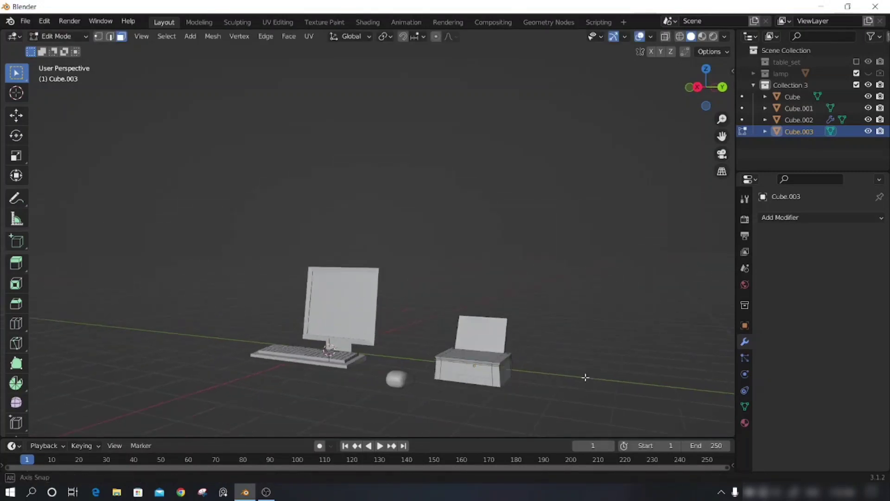
scroll(538, 395, "up", 2)
Step: Extrude a tray out from the printer's front face and lower it along Z
middle_click_drag(508, 377, 460, 404)
key("e")
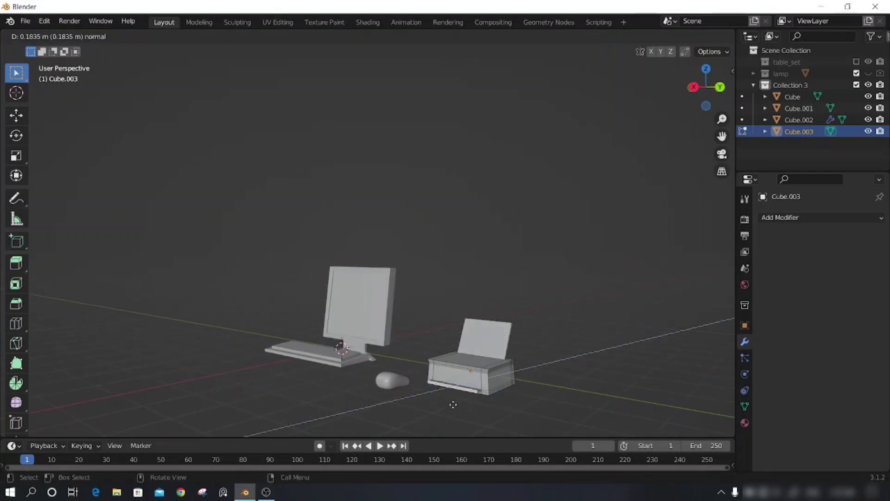
left_click(443, 411)
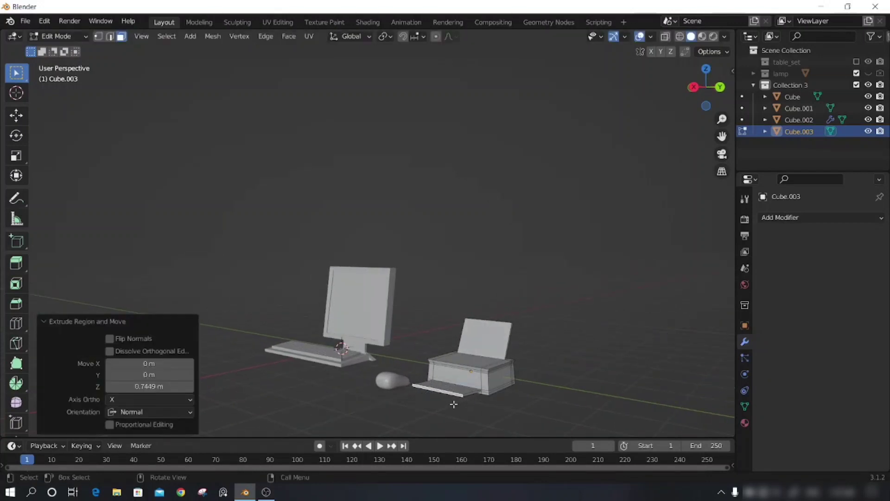
key("g")
key("z")
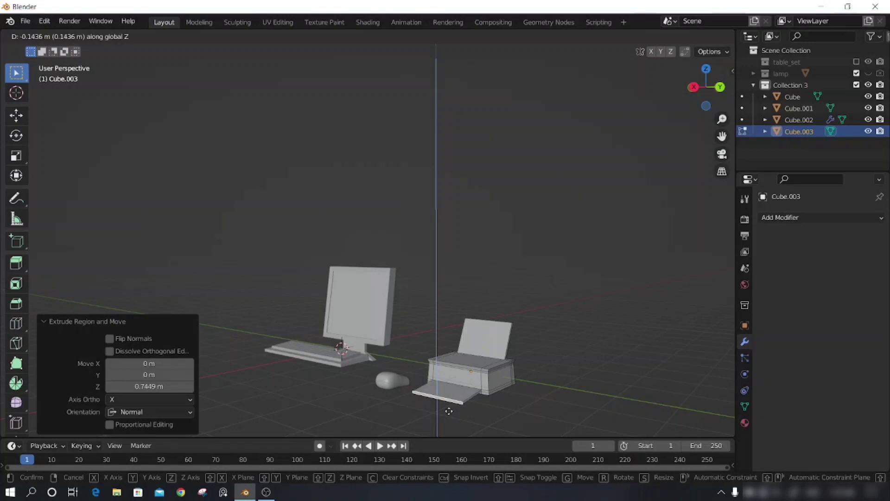
left_click(449, 411)
Step: Delete a printer front face above the tray and extrude the slot inward
mouse_move(463, 411)
middle_mouse_down()
mouse_move(531, 407)
mouse_move(453, 405)
mouse_move(451, 381)
mouse_move(524, 390)
mouse_move(557, 381)
mouse_move(473, 399)
mouse_move(483, 403)
mouse_move(495, 394)
mouse_move(455, 387)
middle_mouse_up()
left_click(451, 381)
key("x")
left_click(493, 366)
key("e")
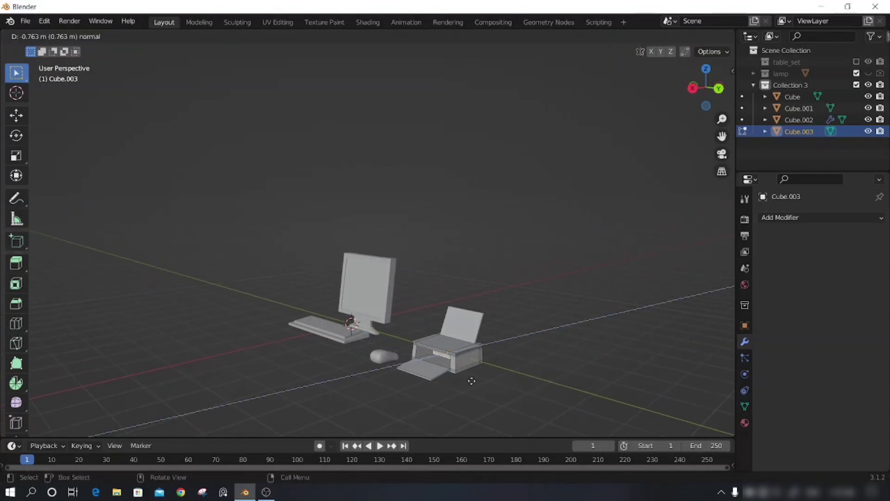
left_click(462, 384)
mouse_move(476, 389)
middle_mouse_down()
mouse_move(558, 397)
mouse_move(502, 370)
mouse_move(508, 394)
mouse_move(495, 370)
mouse_move(530, 333)
mouse_move(554, 336)
mouse_move(554, 367)
mouse_move(515, 356)
middle_mouse_up()
Step: Zoom in and apply Subdivide to the printer's narrow side face from the face context menu
scroll(495, 371, "up", 3)
scroll(518, 361, "up", 1)
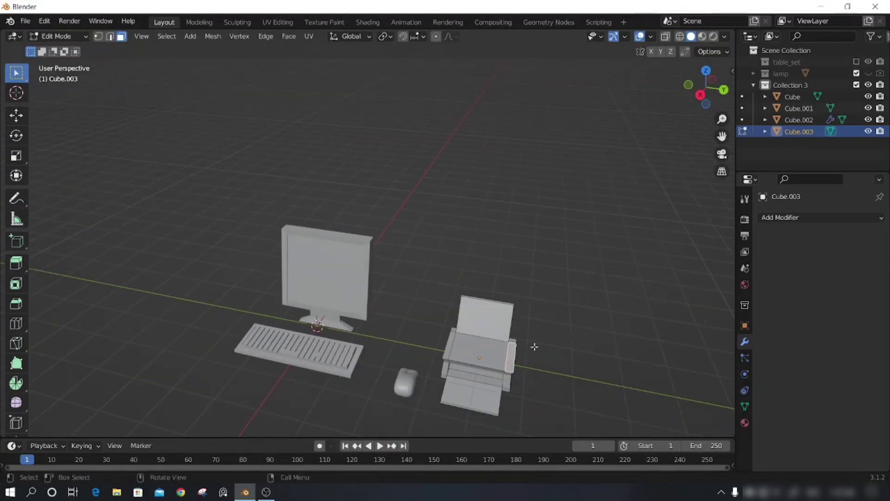
right_click(512, 356)
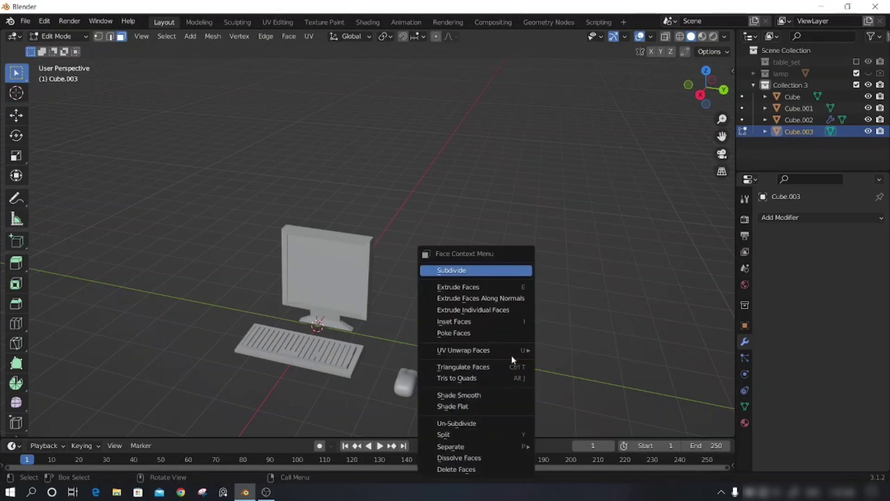
left_click(474, 272)
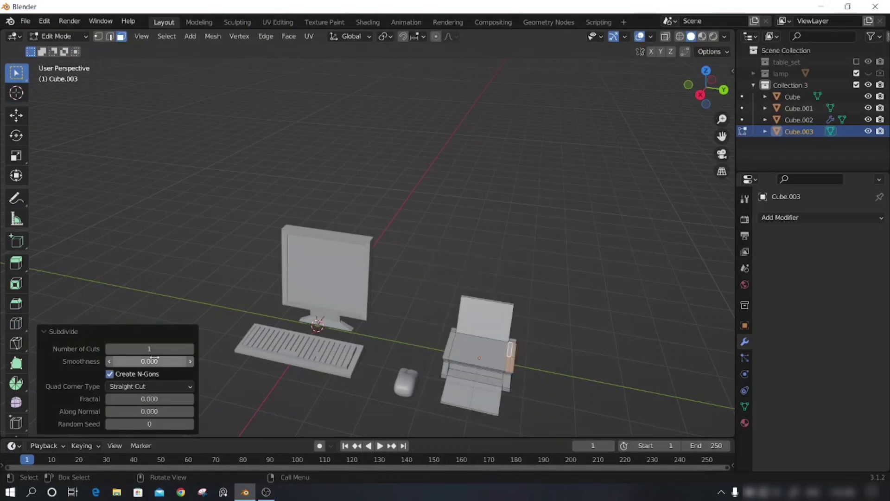
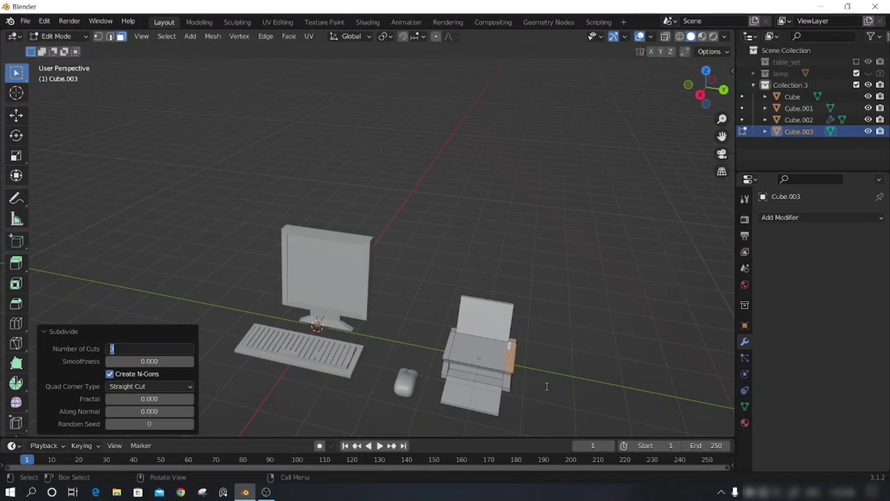
Step: Clear the face selection and frame the monitor and printer from another angle
left_click(172, 288)
middle_click_drag(546, 376, 523, 373)
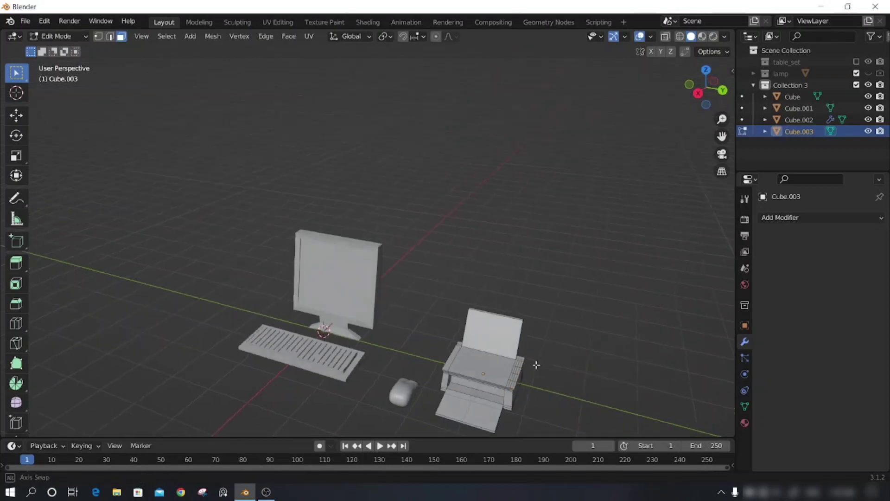
scroll(543, 397, "down", 2)
scroll(543, 398, "up", 4)
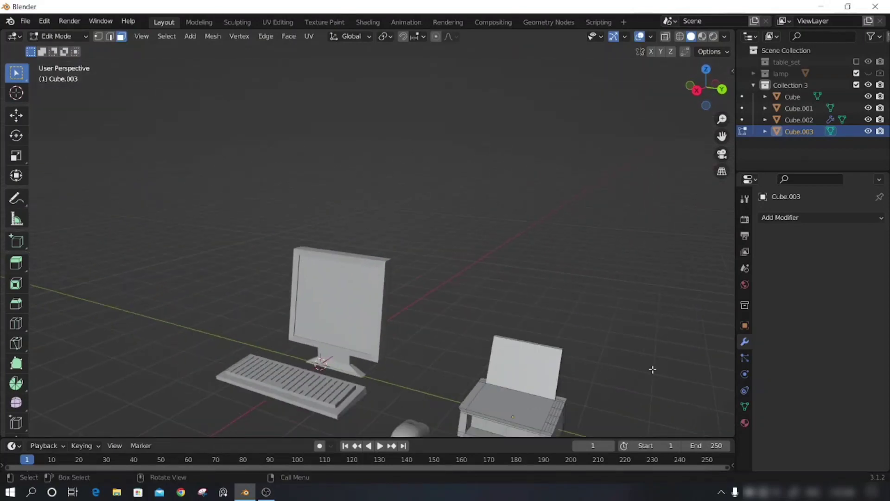
mouse_move(606, 344)
middle_mouse_down()
mouse_move(501, 278)
mouse_move(501, 350)
mouse_move(455, 341)
middle_mouse_up()
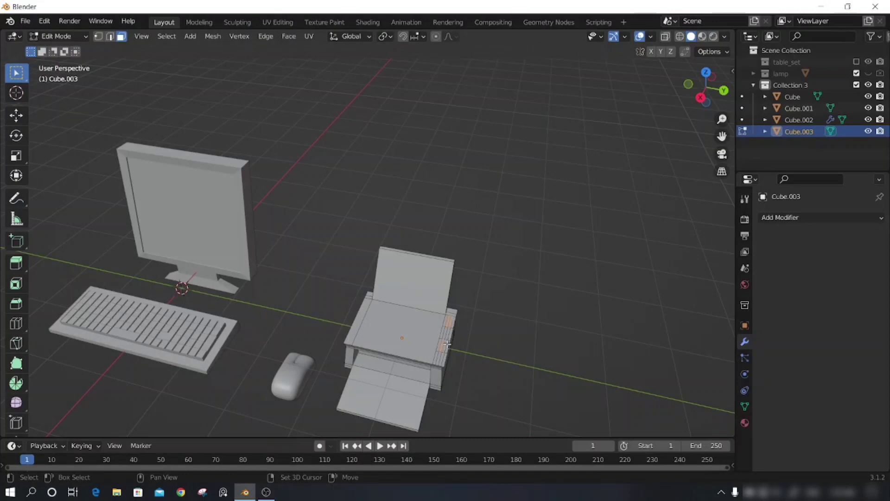
mouse_move(495, 338)
middle_mouse_down()
mouse_move(495, 360)
mouse_move(456, 353)
middle_mouse_up()
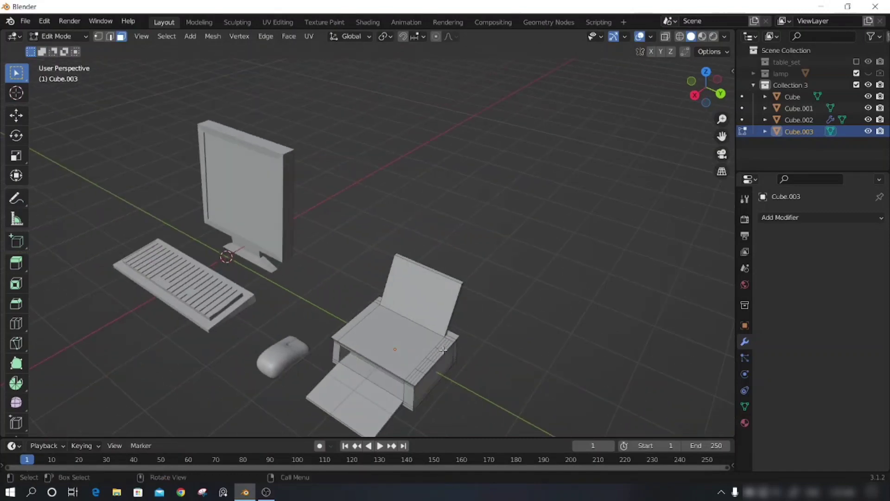
scroll(518, 371, "up", 2)
scroll(540, 363, "down", 1)
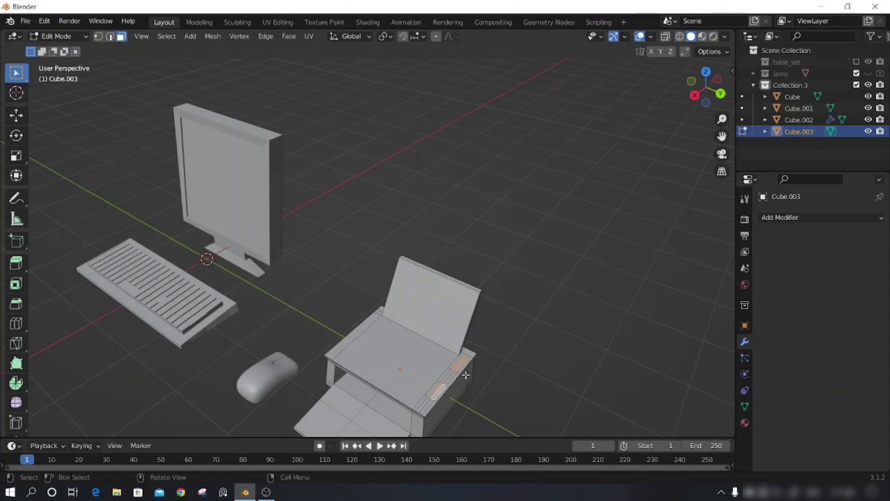
Step: Extrude the selected printer faces slightly outward as buttons and return to Object Mode
key("e")
left_click(473, 380)
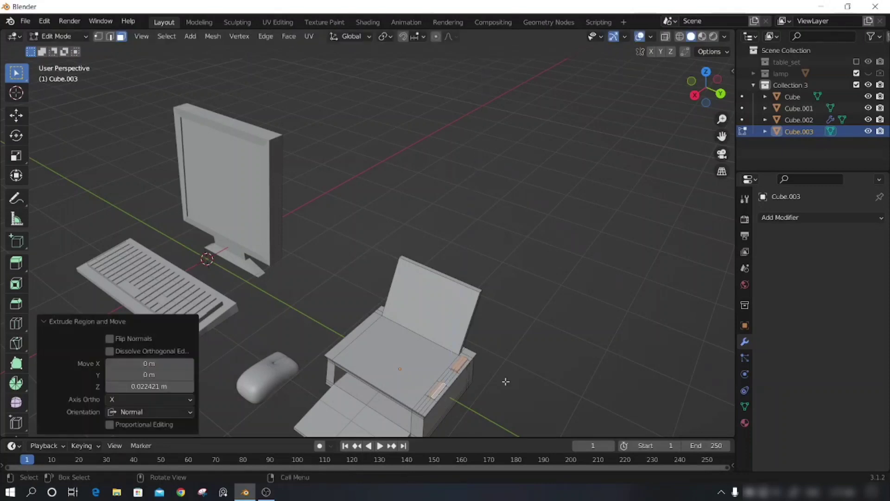
mouse_move(506, 381)
middle_mouse_down()
mouse_move(560, 384)
mouse_move(513, 369)
mouse_move(493, 350)
middle_mouse_up()
key("Tab")
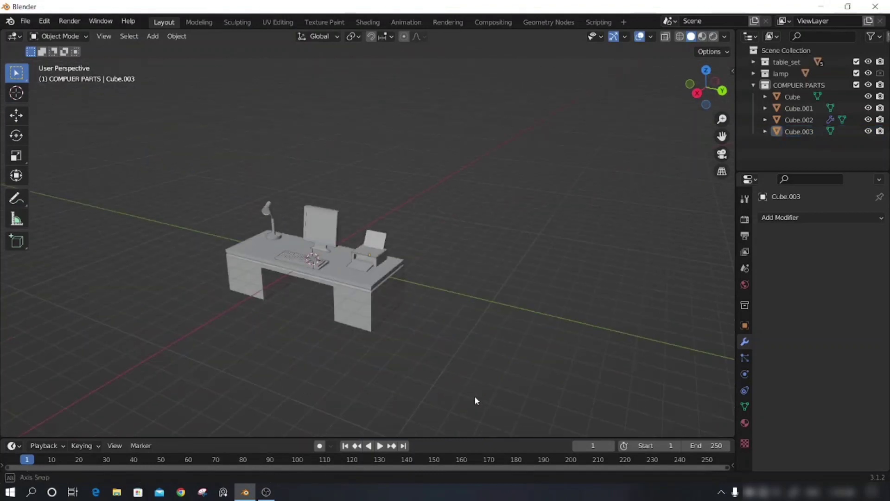
Step: In front view, box-select every desk object and move them 1 m along X
middle_click_drag(475, 396, 530, 388)
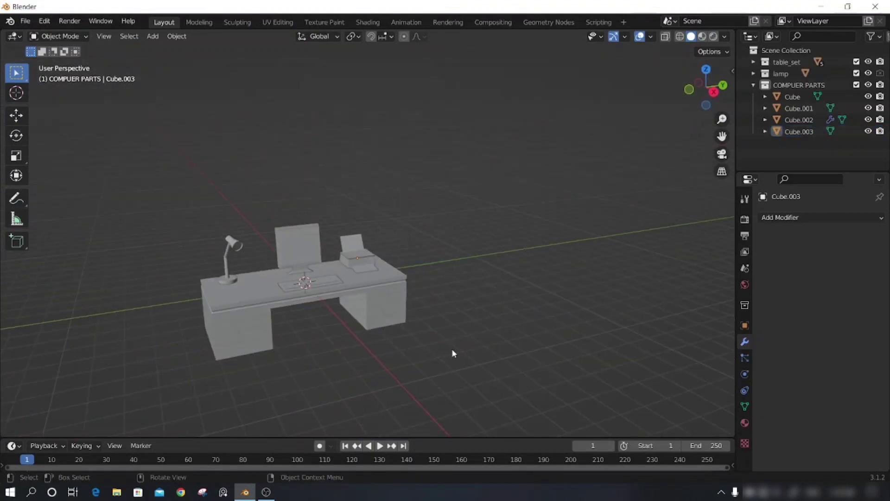
mouse_move(349, 369)
middle_mouse_down()
mouse_move(390, 368)
mouse_move(395, 349)
mouse_move(383, 331)
middle_mouse_up()
key("KP_1")
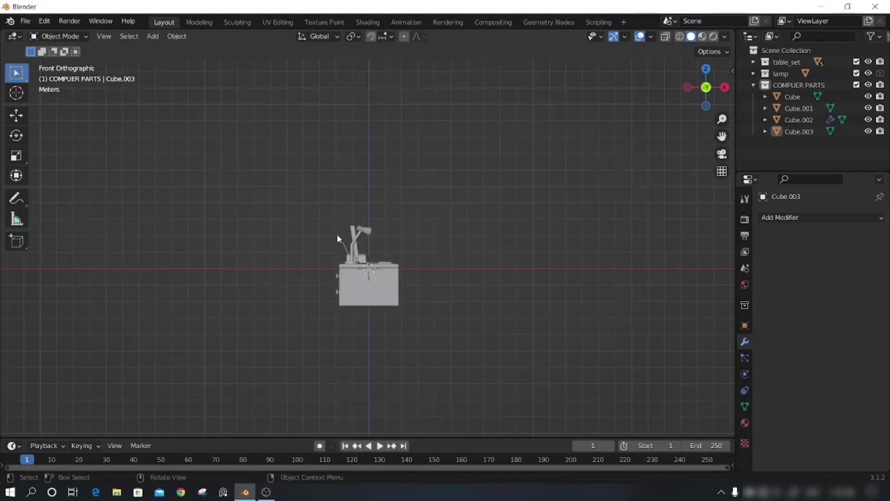
left_click_drag(308, 189, 425, 338)
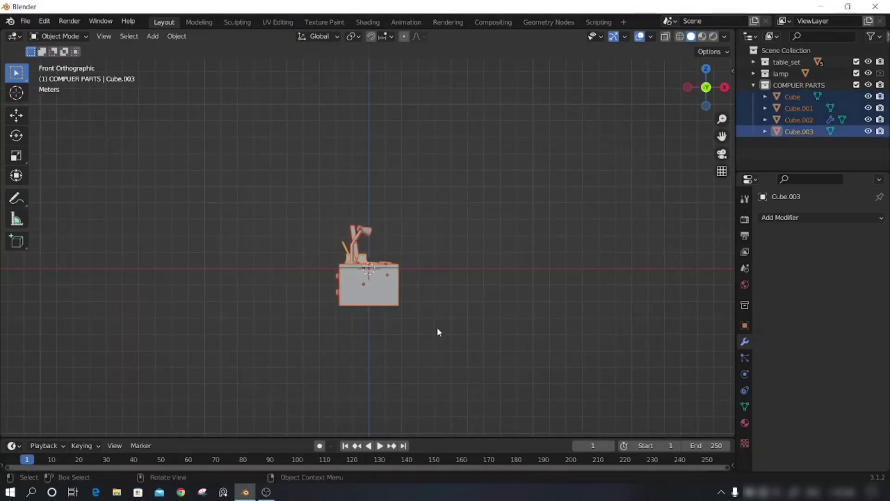
mouse_move(438, 329)
middle_mouse_down()
mouse_move(350, 341)
mouse_move(450, 331)
middle_mouse_up()
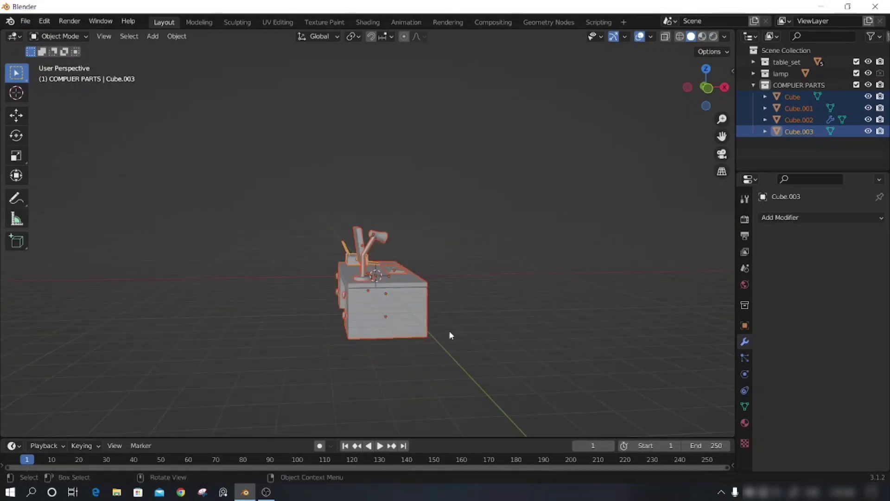
type("gx1")
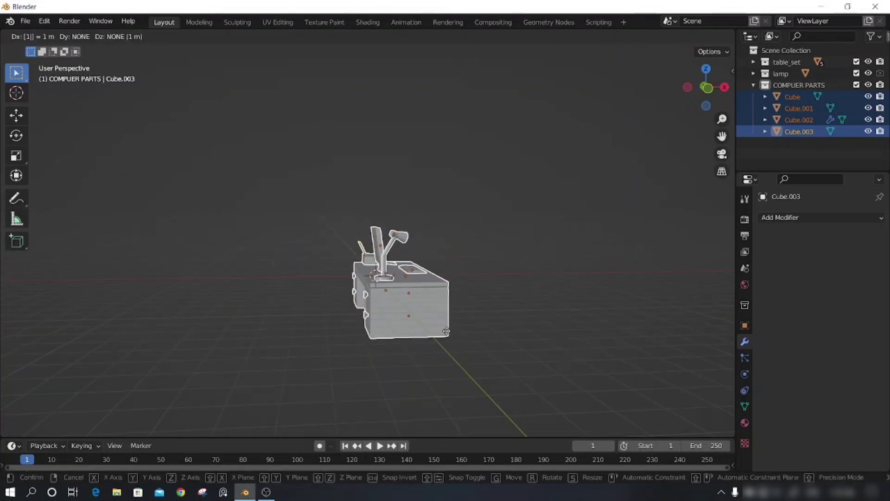
key("Return")
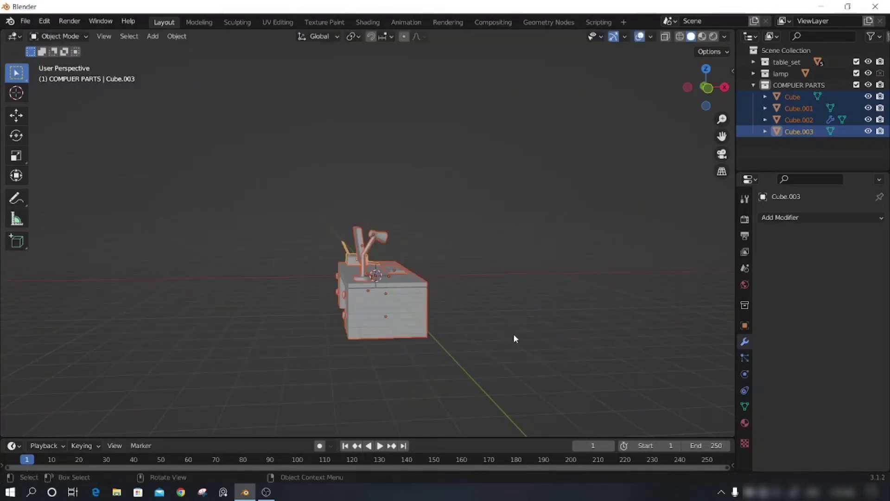
Step: Deselect everything and orbit around the moved desk setup from both sides
left_click(514, 333)
mouse_move(513, 333)
middle_mouse_down()
mouse_move(460, 342)
mouse_move(331, 335)
mouse_move(434, 357)
mouse_move(560, 328)
middle_mouse_up()
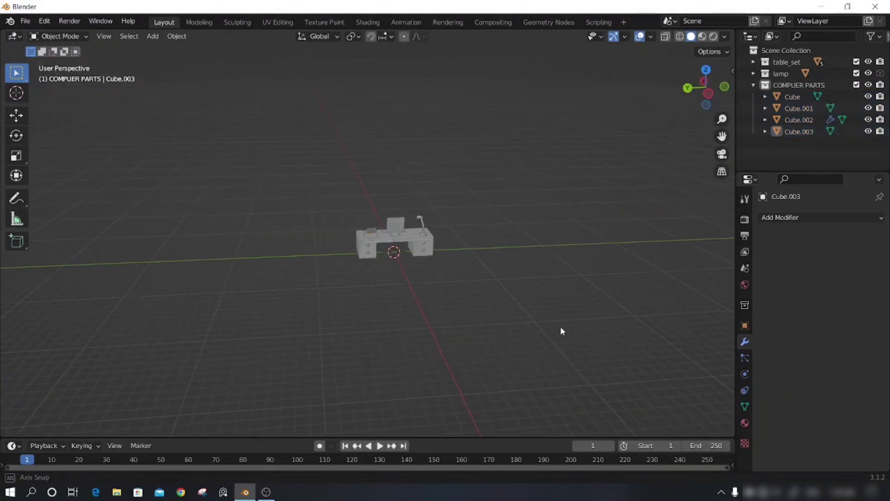
scroll(485, 322, "up", 3)
scroll(486, 322, "up", 1)
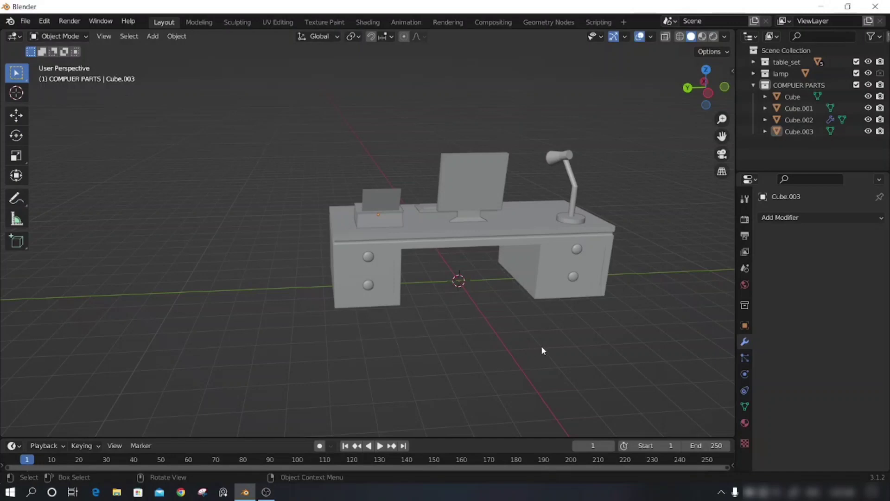
middle_click_drag(541, 346, 329, 342)
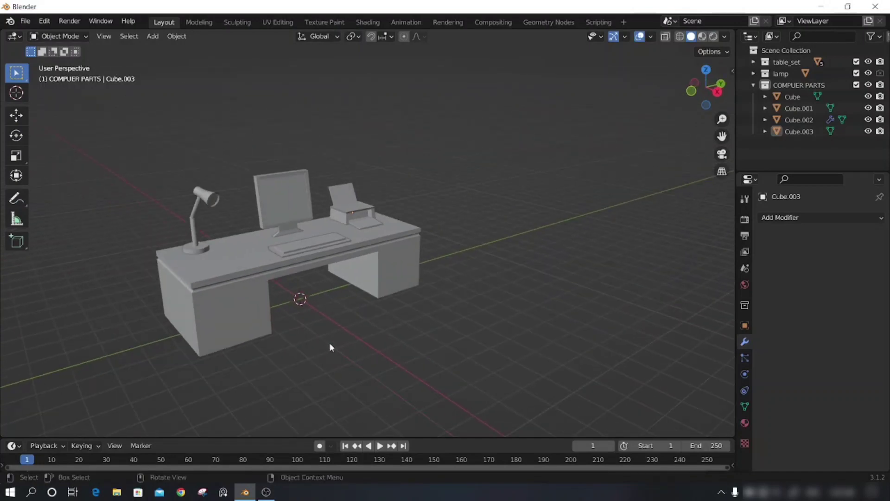
scroll(427, 329, "down", 3)
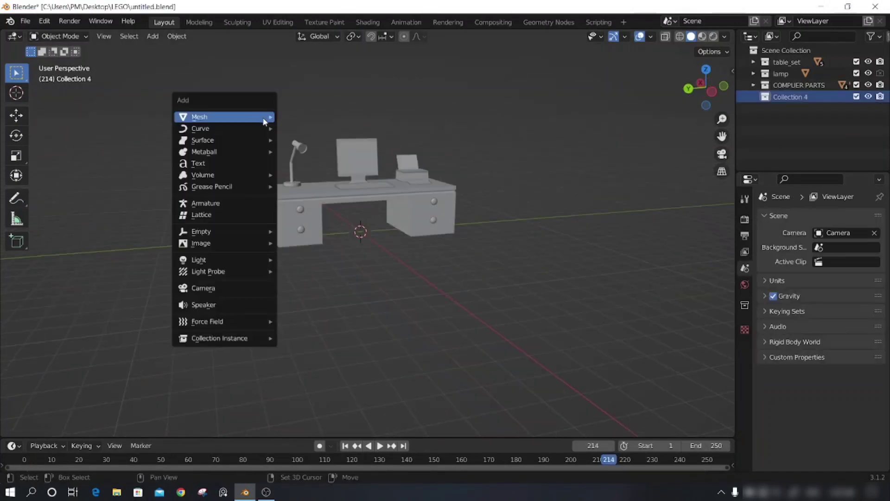
mouse_move(209, 116)
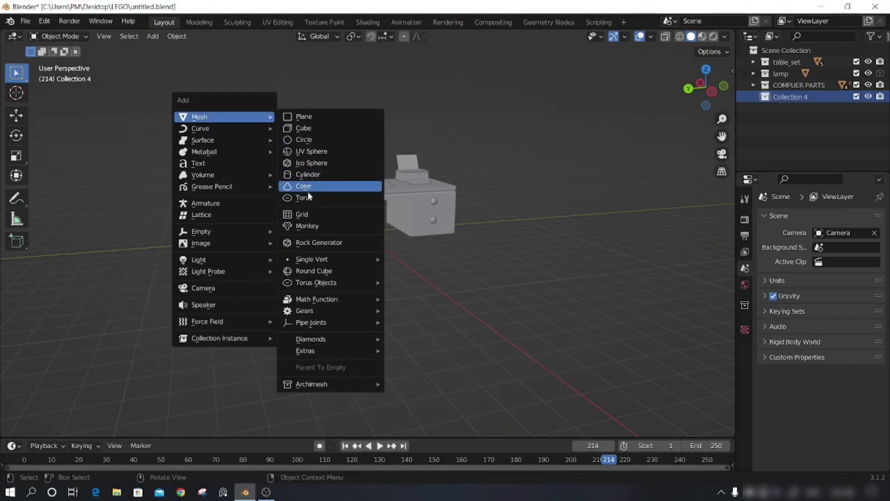
Step: Add a cylinder beside the desk and scale it down to 0.772
left_click(307, 175)
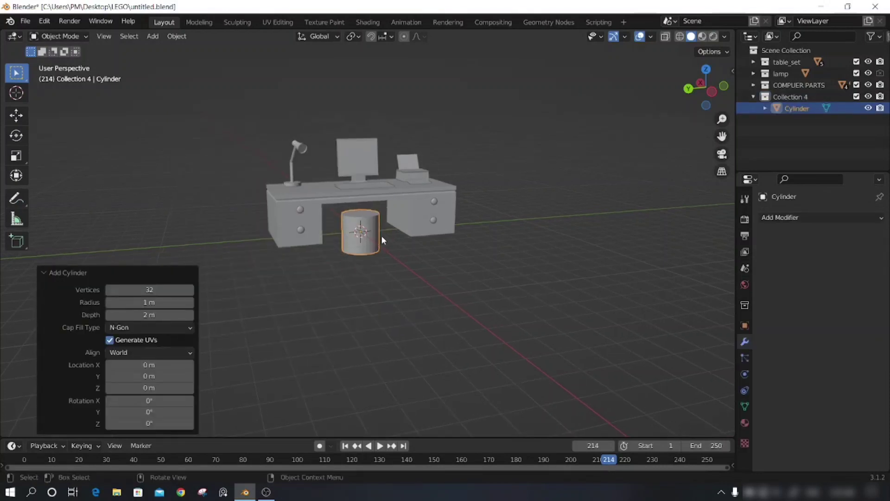
key("g")
left_click(439, 261)
key("s")
mouse_move(440, 258)
middle_mouse_down()
mouse_move(530, 302)
mouse_move(410, 255)
middle_mouse_up()
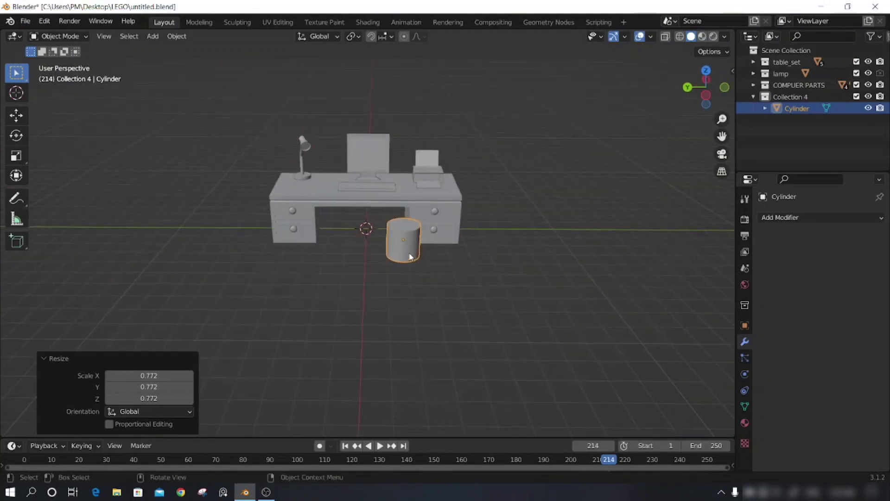
Step: Hide the desk collections so only Collection 4's cylinder shows, then begin a Z-axis scale
left_click_drag(869, 96, 868, 61)
left_click(857, 85)
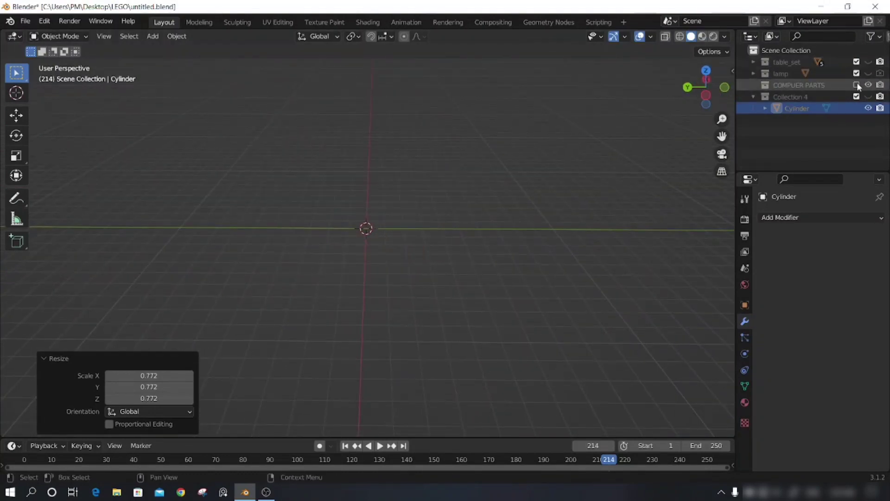
left_click(868, 86)
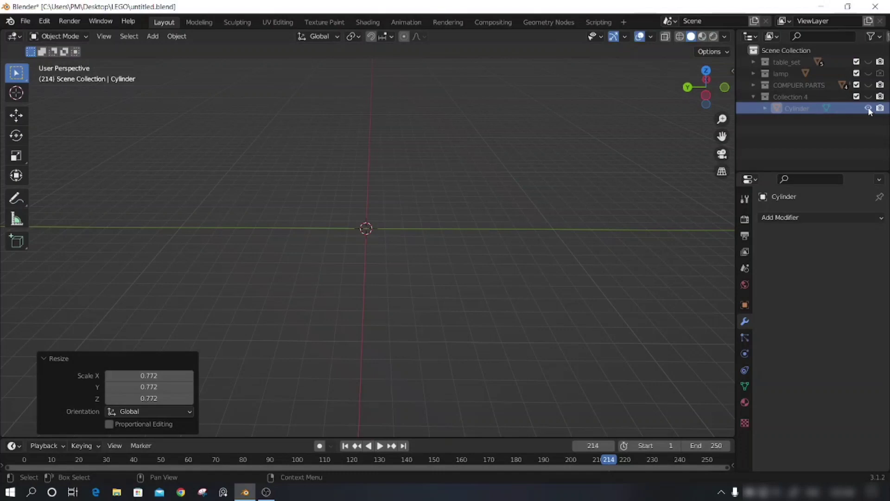
left_click_drag(868, 108, 868, 96)
mouse_move(658, 214)
middle_mouse_down()
mouse_move(452, 238)
mouse_move(636, 219)
middle_mouse_up()
key("s")
key("z")
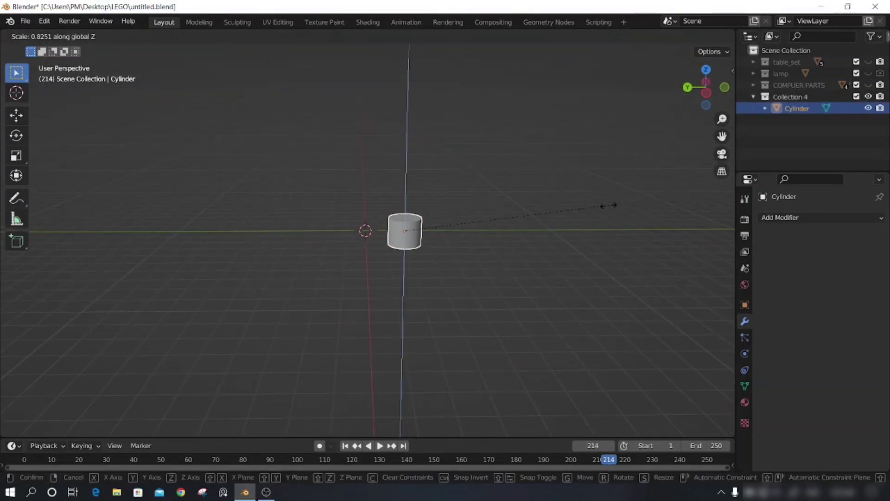
Step: Flatten the cylinder into a disc and inset its top face
left_click(435, 225)
mouse_move(455, 234)
middle_mouse_down()
mouse_move(476, 277)
mouse_move(519, 269)
middle_mouse_up()
key("Tab")
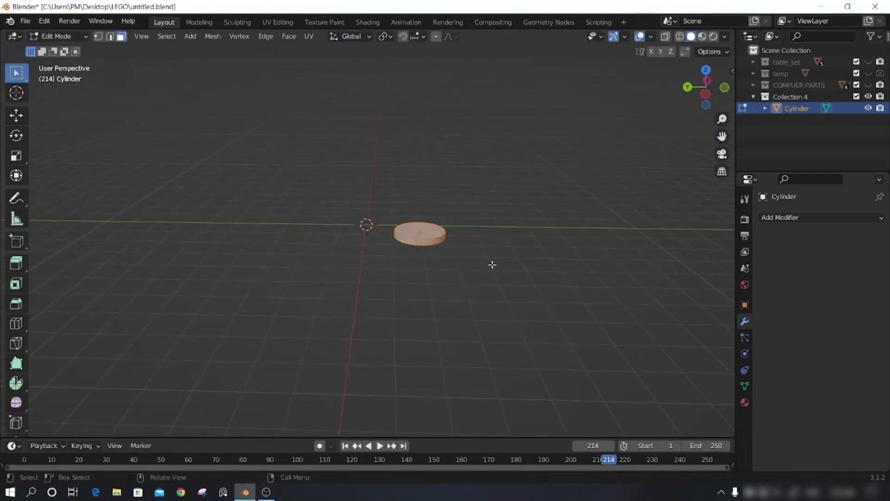
left_click(441, 232)
middle_click_drag(441, 232, 545, 279)
key("i")
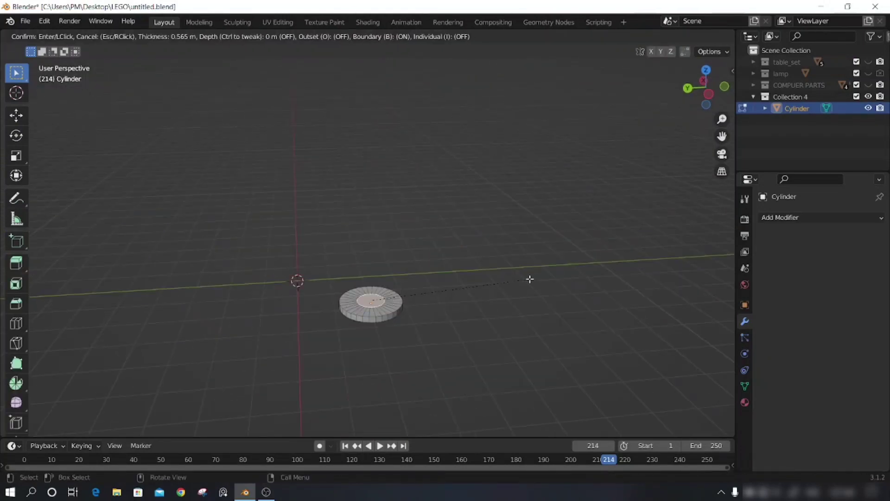
left_click(530, 279)
Step: Raise the inset top face and extrude it upward twice into a tall column
middle_click_drag(509, 298, 472, 302)
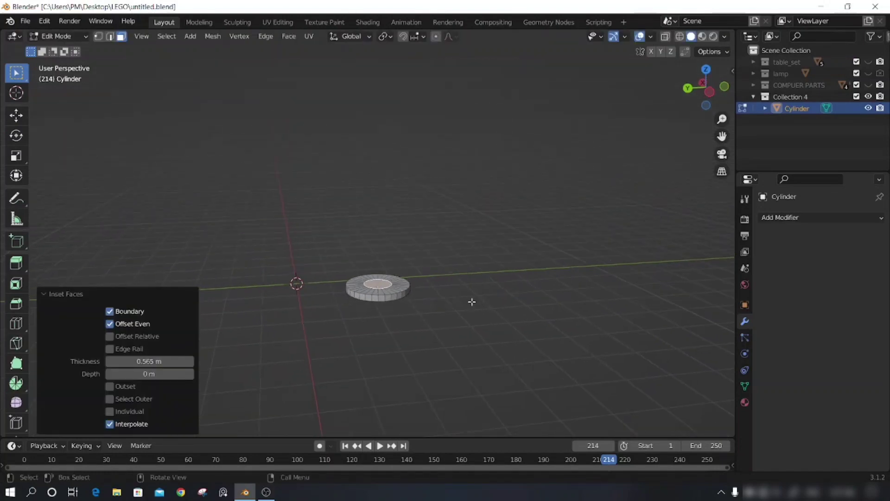
key("g")
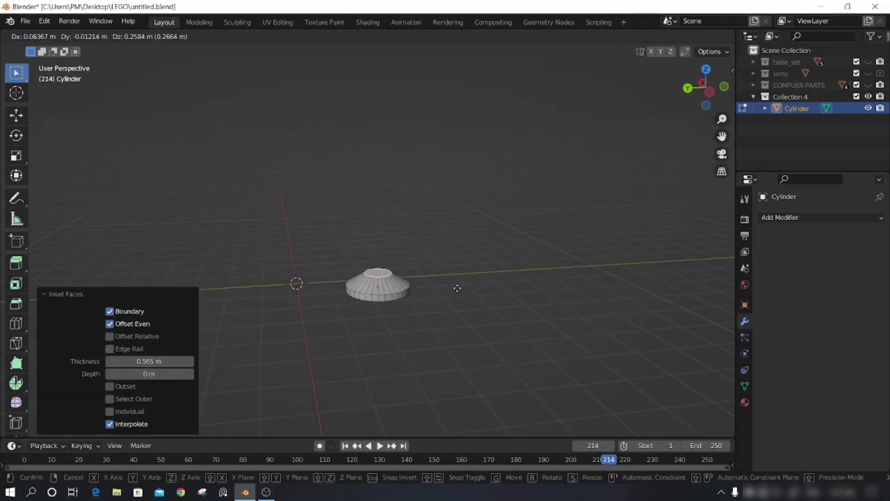
left_click(458, 287)
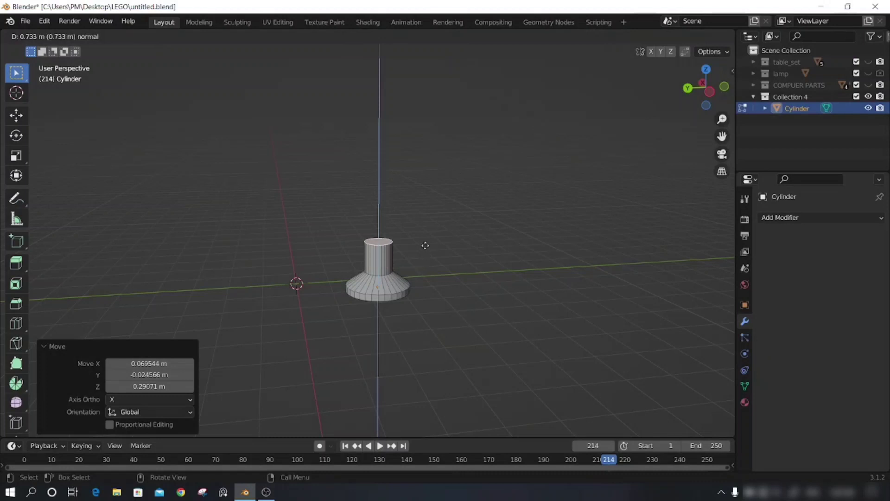
left_click(424, 246)
key("e")
left_click(425, 242)
scroll(411, 248, "up", 1)
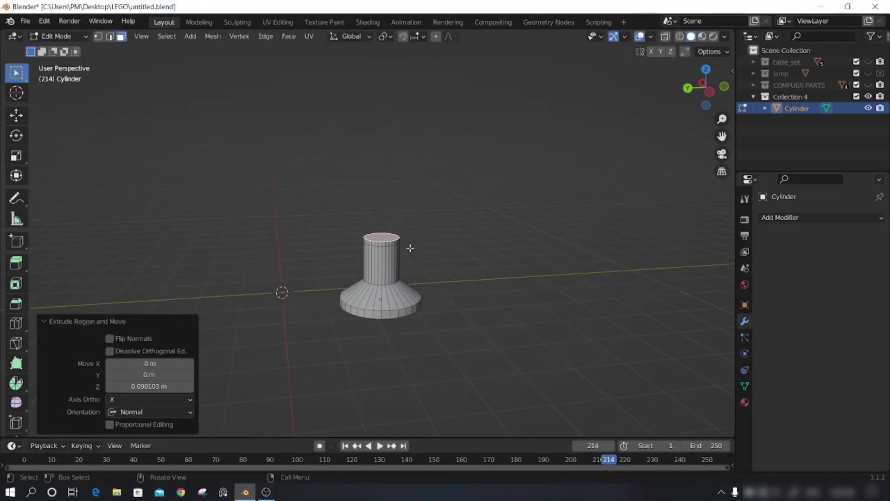
key("e")
left_click(407, 221)
Step: Inset the ring of faces around the column and widen it into a band
left_click(385, 245)
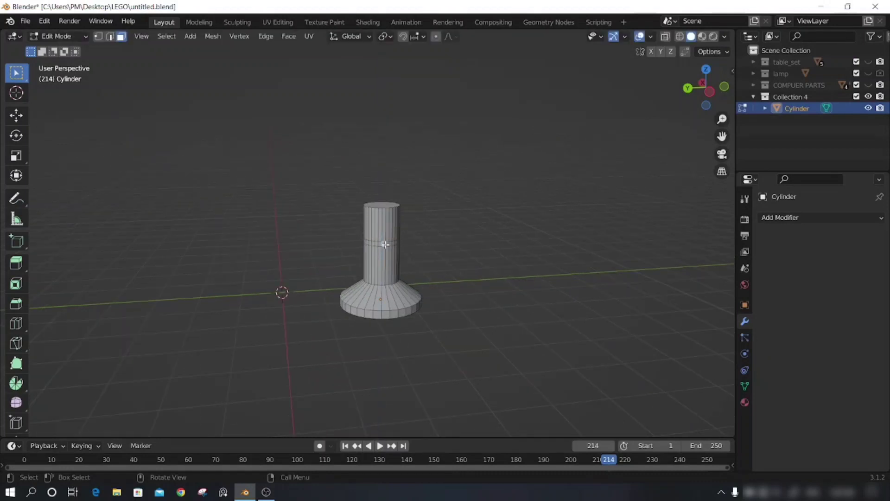
scroll(395, 249, "up", 3)
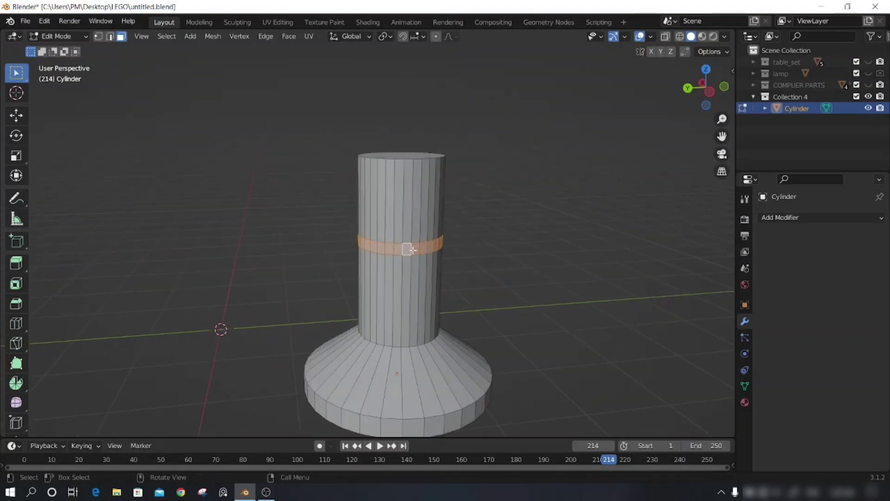
key("i")
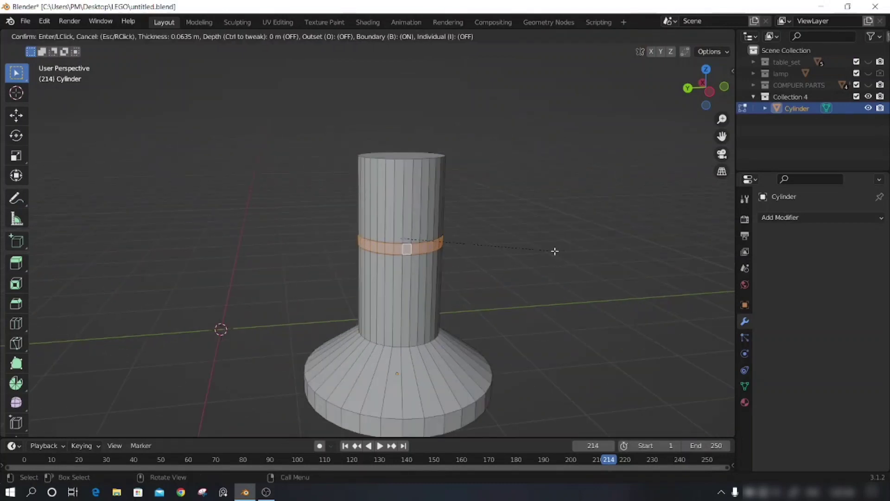
left_click(553, 251)
key("s")
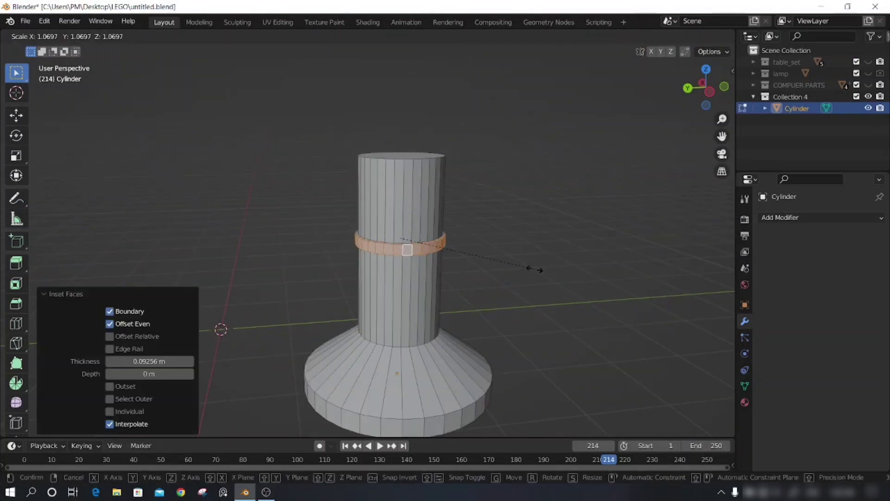
left_click(537, 270)
left_click(527, 292)
scroll(527, 292, "down", 2)
scroll(526, 285, "down", 4)
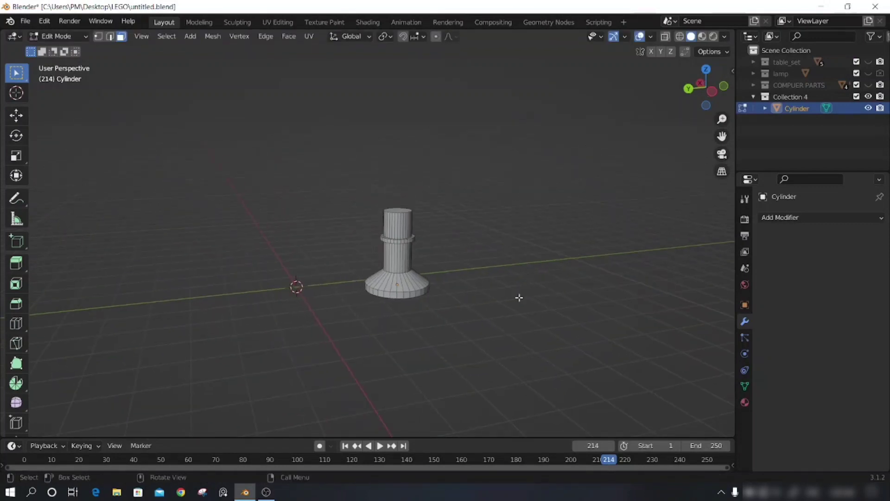
Step: Show the table_set collection again and select the cylinder pedestal in Object Mode
left_click(868, 62)
mouse_move(626, 177)
middle_mouse_down()
mouse_move(492, 262)
mouse_move(530, 253)
middle_mouse_up()
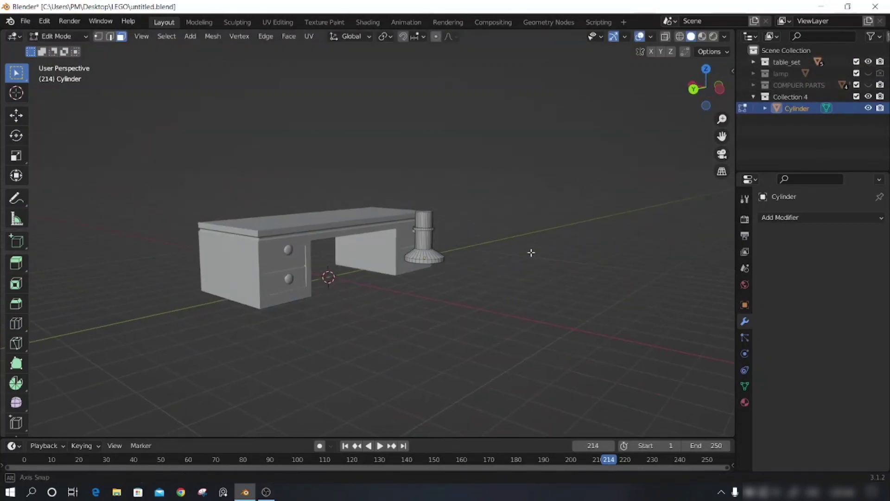
key("Tab")
left_click(424, 247)
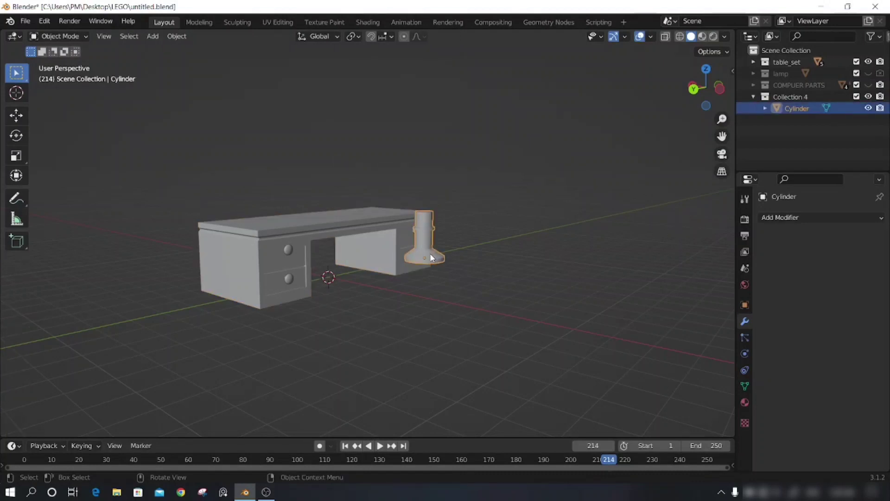
Step: Lower the pedestal to the floor along Z and delete one object
key("g")
key("z")
left_click(463, 365)
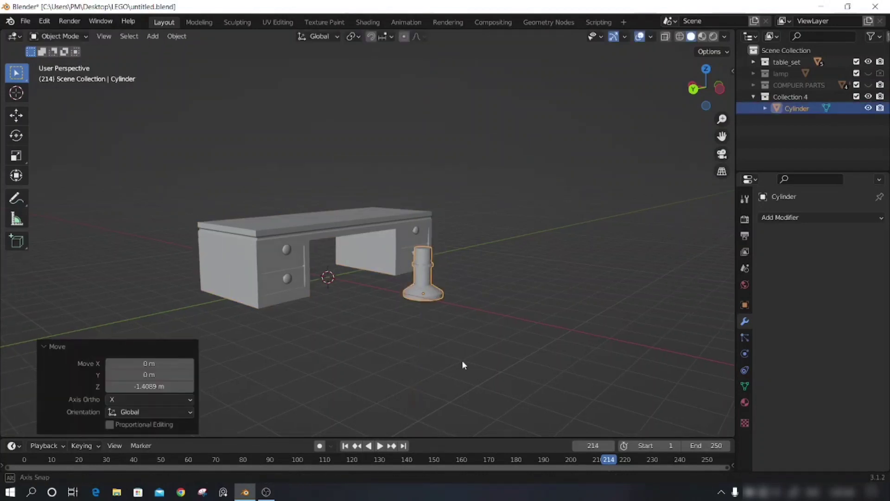
mouse_move(462, 360)
middle_mouse_down()
mouse_move(396, 360)
mouse_move(444, 363)
mouse_move(416, 353)
middle_mouse_up()
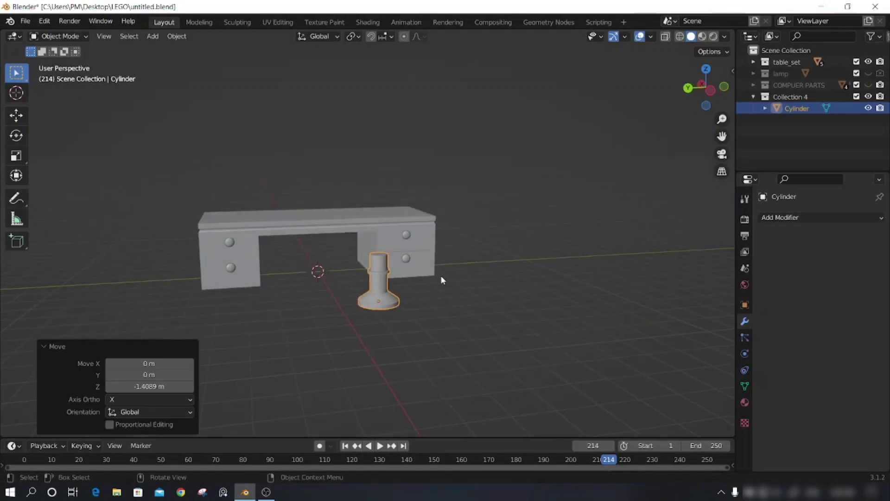
key("Delete")
scroll(441, 276, "up", 5)
Step: Add a new cube and position it above the pedestal
key("shift+a")
left_click(382, 128)
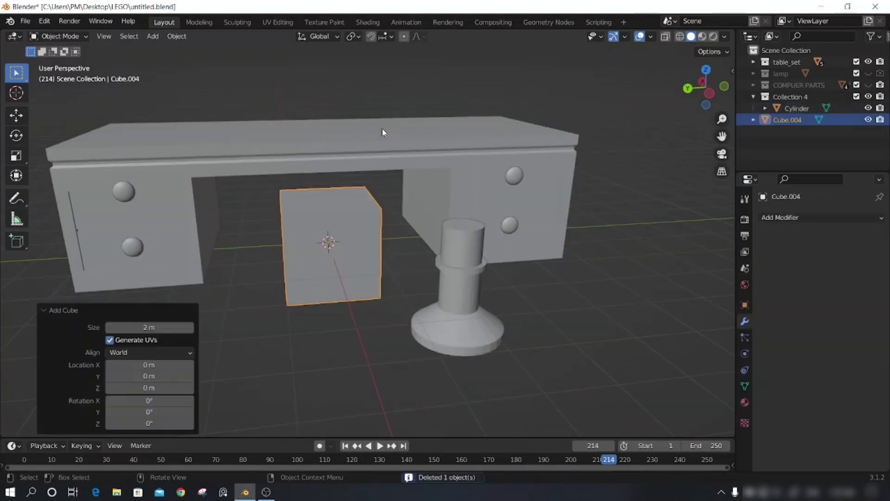
mouse_move(383, 128)
middle_mouse_down()
mouse_move(370, 308)
mouse_move(434, 306)
mouse_move(355, 273)
middle_mouse_up()
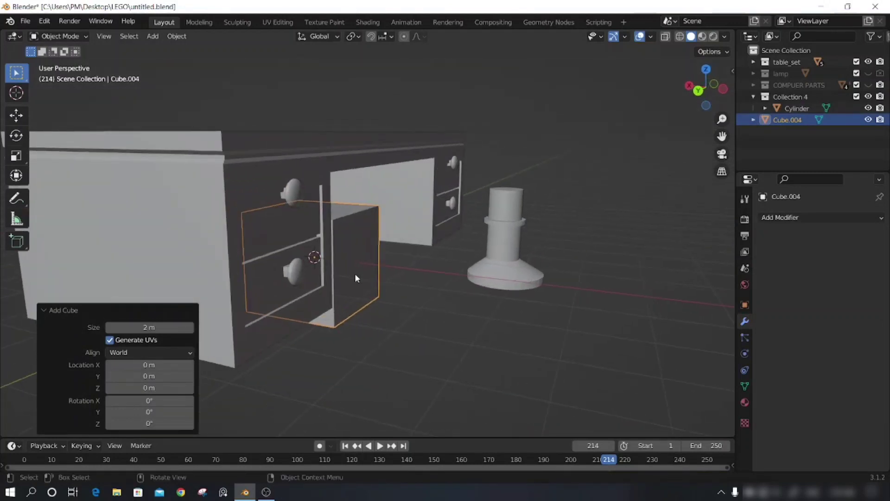
key("g")
left_click(553, 174)
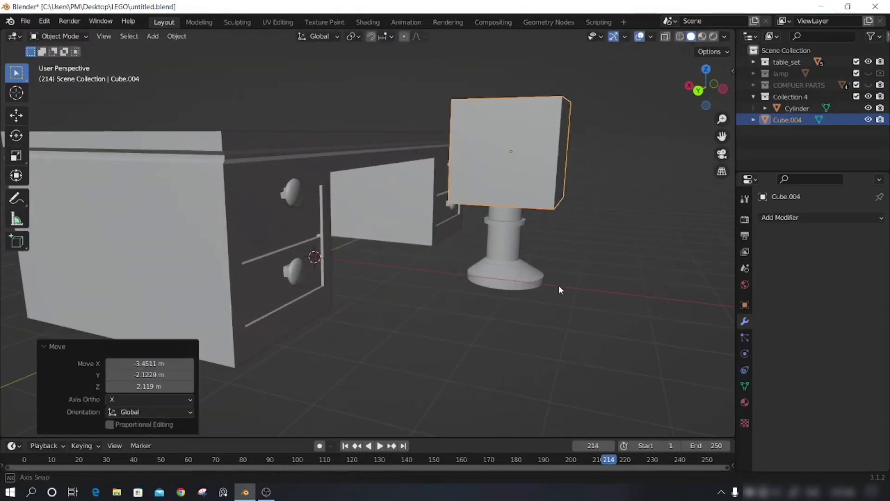
mouse_move(559, 285)
middle_mouse_down()
mouse_move(438, 265)
mouse_move(464, 285)
mouse_move(463, 258)
middle_mouse_up()
key("g")
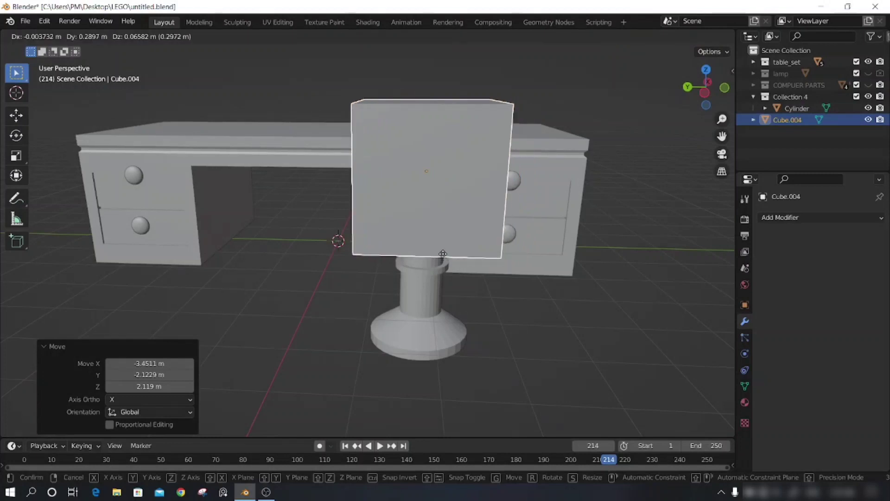
left_click(463, 259)
scroll(597, 163, "down", 3)
Step: Flatten the cube along Z into a slab and set it on the pedestal top
key("s")
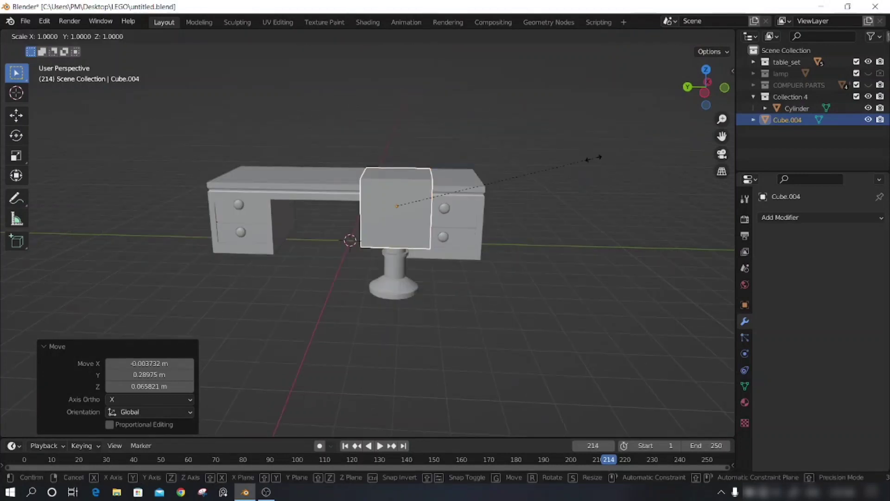
key("z")
left_click(439, 242)
middle_click_drag(439, 242, 451, 253)
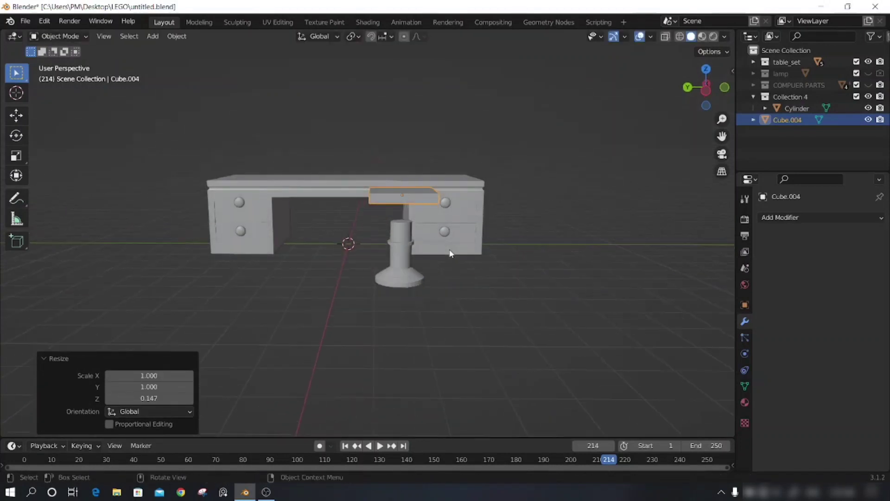
key("g")
key("z")
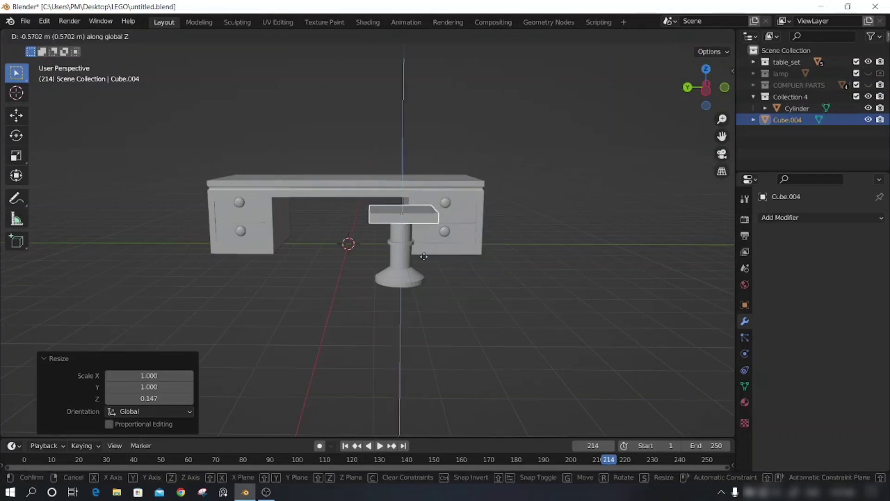
left_click(456, 290)
mouse_move(456, 290)
middle_mouse_down()
mouse_move(535, 263)
mouse_move(465, 310)
mouse_move(455, 287)
middle_mouse_up()
Step: Stretch the slab slightly deeper along Y and centre it over the pedestal
key("s")
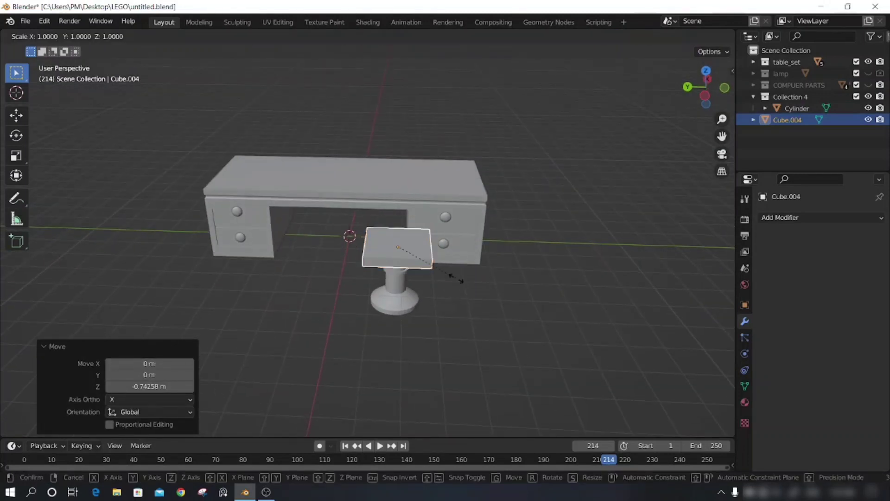
key("y")
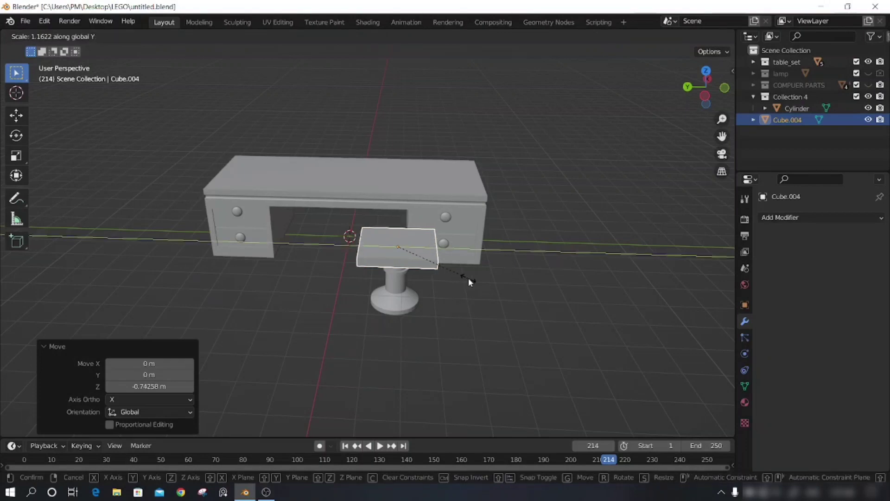
left_click(468, 279)
key("g")
key("y")
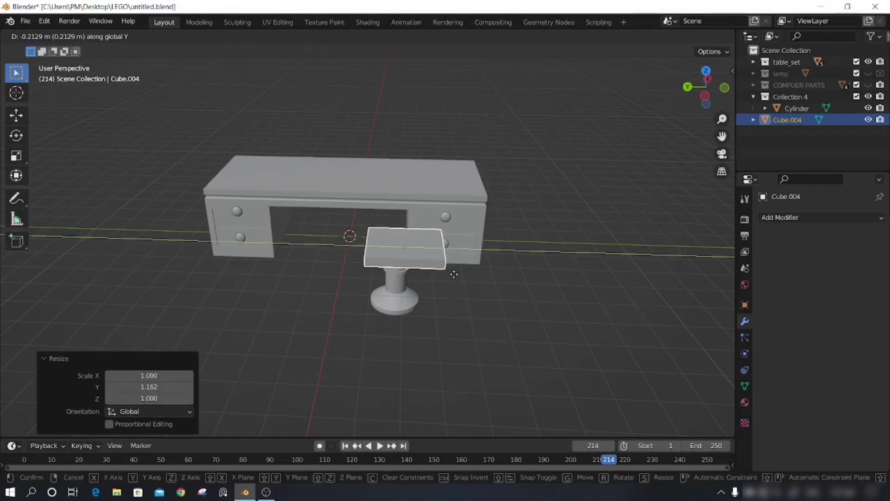
left_click(452, 275)
mouse_move(462, 301)
middle_mouse_down()
mouse_move(460, 268)
mouse_move(467, 297)
middle_mouse_up()
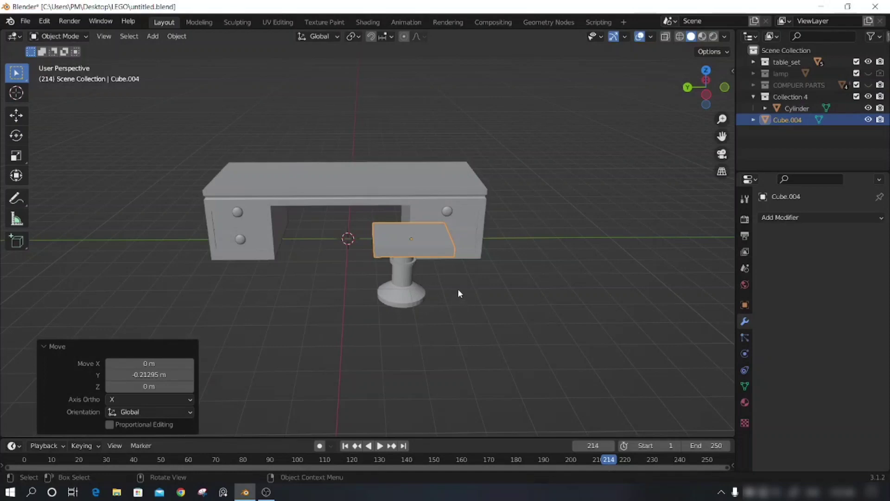
key("Tab")
scroll(463, 272, "up", 2)
key("ctrl+e")
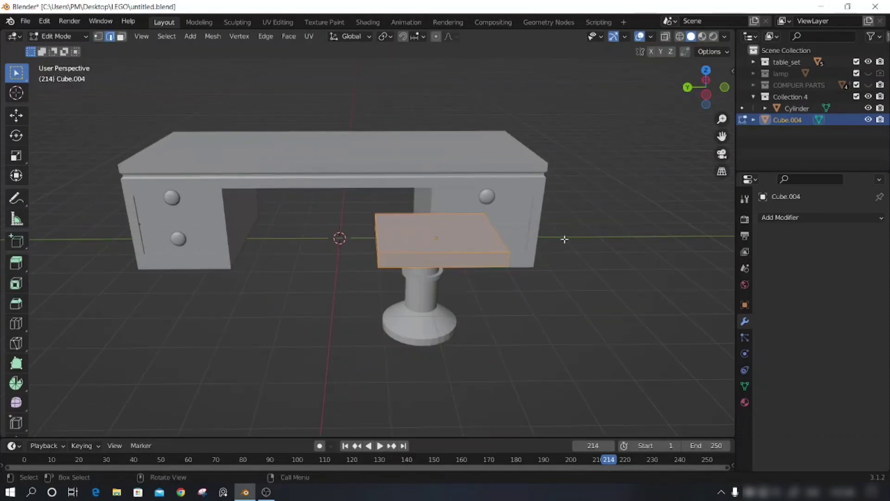
Step: Add two loop cuts across the seat slab
key("ctrl+r")
left_click(475, 214)
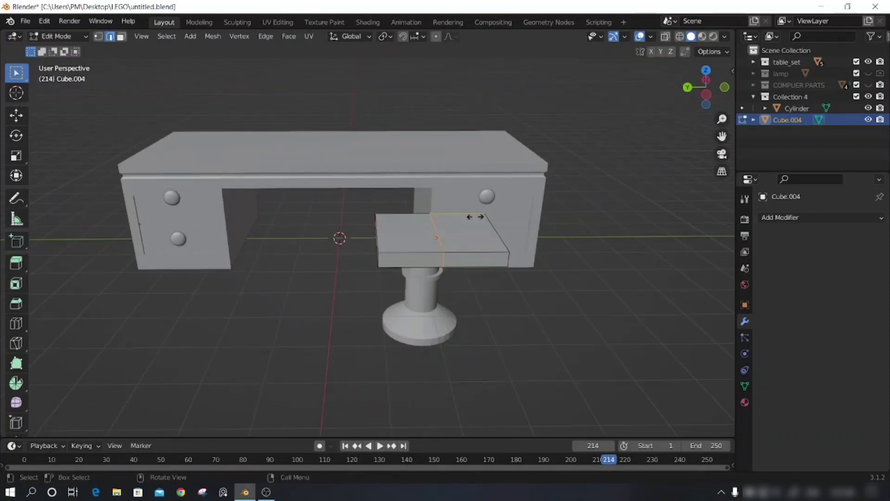
left_click(515, 220)
key("a")
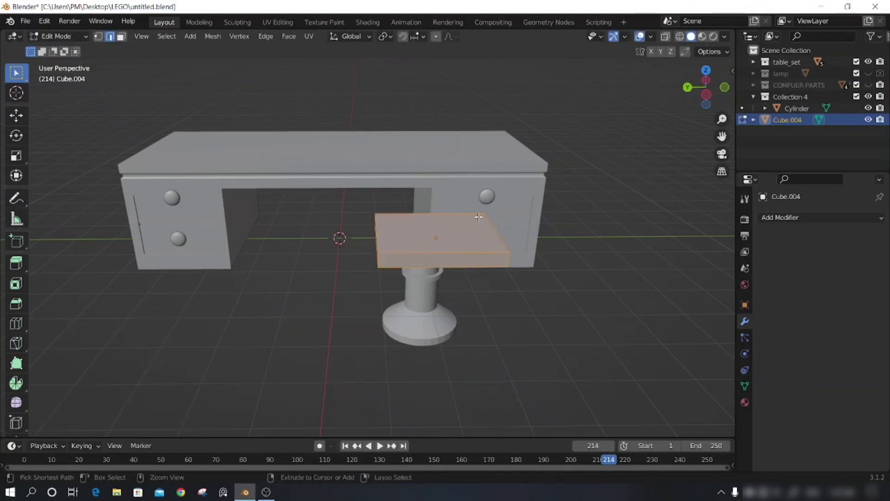
key("ctrl+r")
left_click(479, 216)
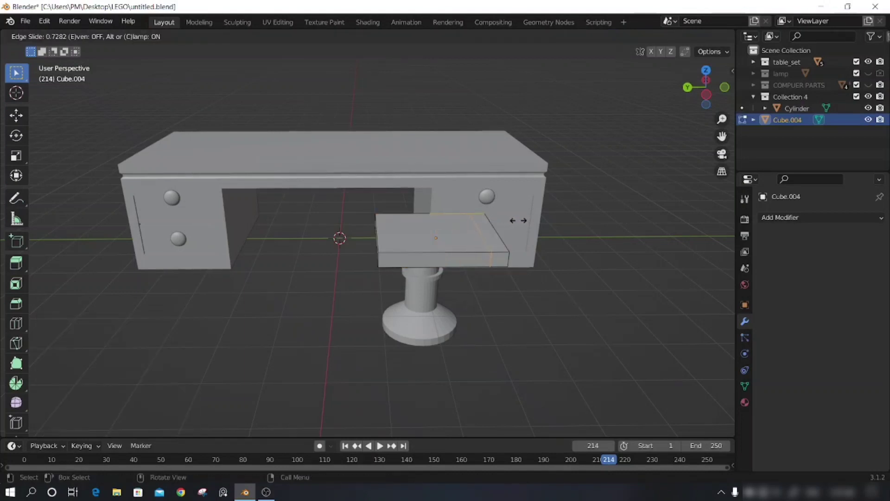
left_click(518, 221)
Step: Extrude the seat's end strip upward into a backrest and tilt it back
left_click(547, 354)
middle_click_drag(547, 354, 511, 236)
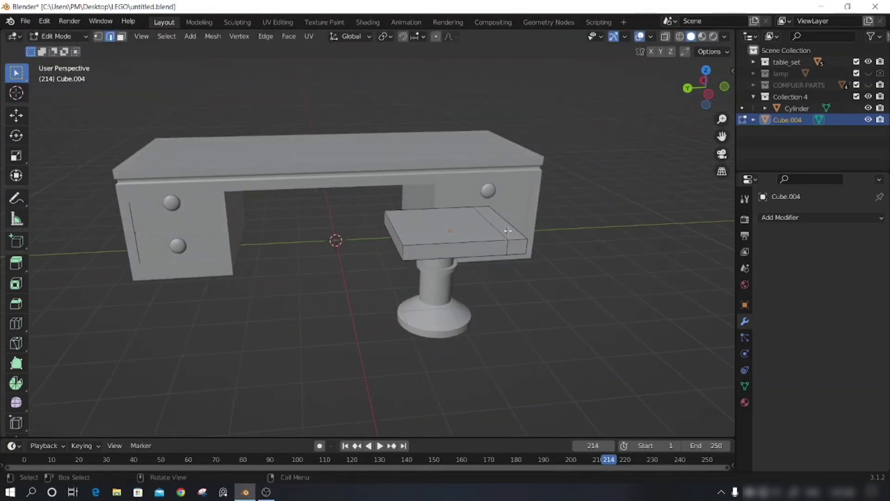
key("e")
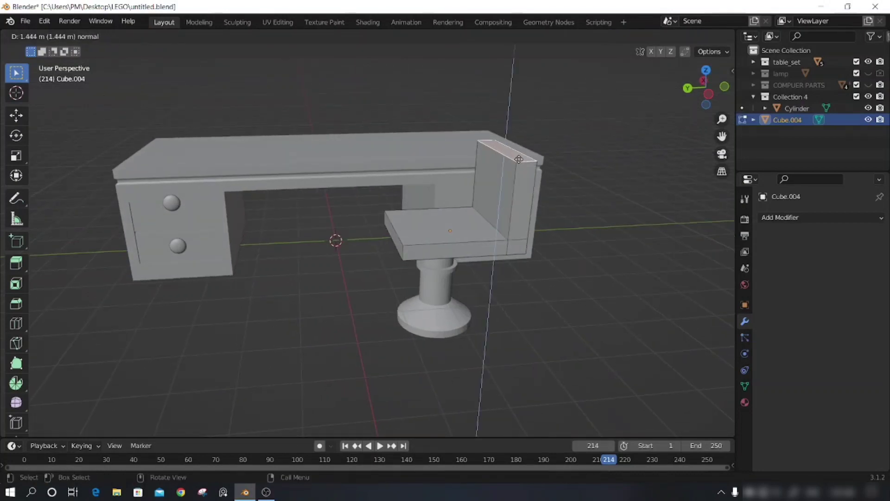
left_click(512, 144)
middle_click_drag(512, 144, 582, 291)
scroll(546, 304, "down", 3)
scroll(577, 288, "down", 2)
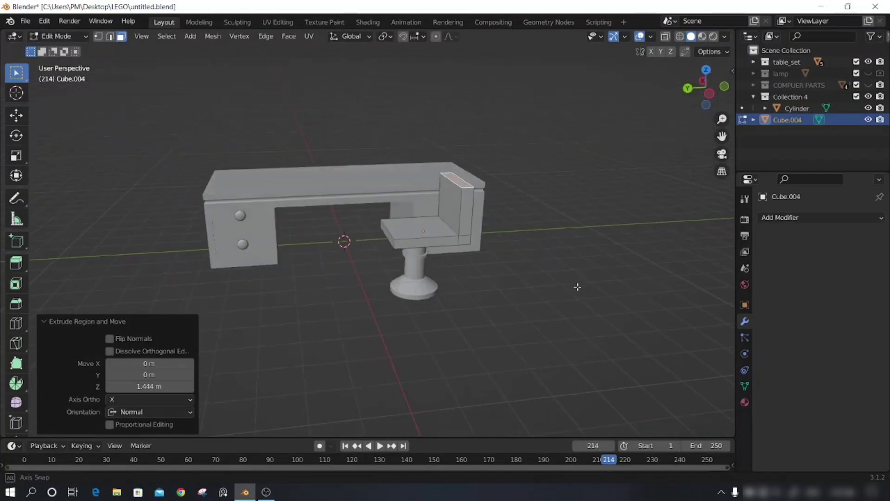
key("g")
left_click(517, 285)
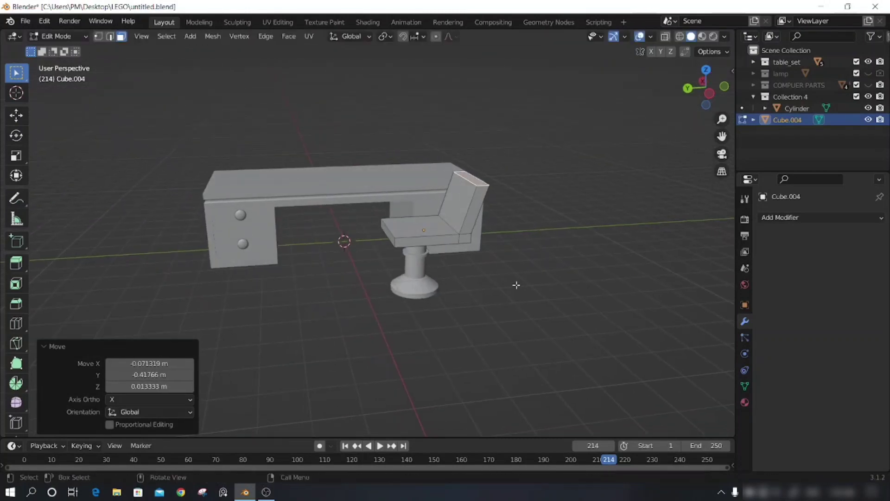
middle_click_drag(517, 284, 496, 274)
key("Tab")
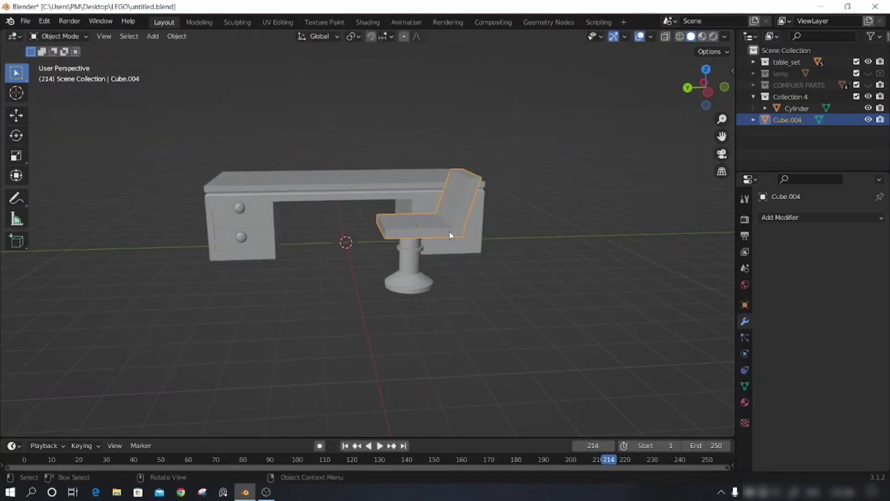
Step: Reposition the whole chair, then select the seat's top and front faces in Edit Mode
key("g")
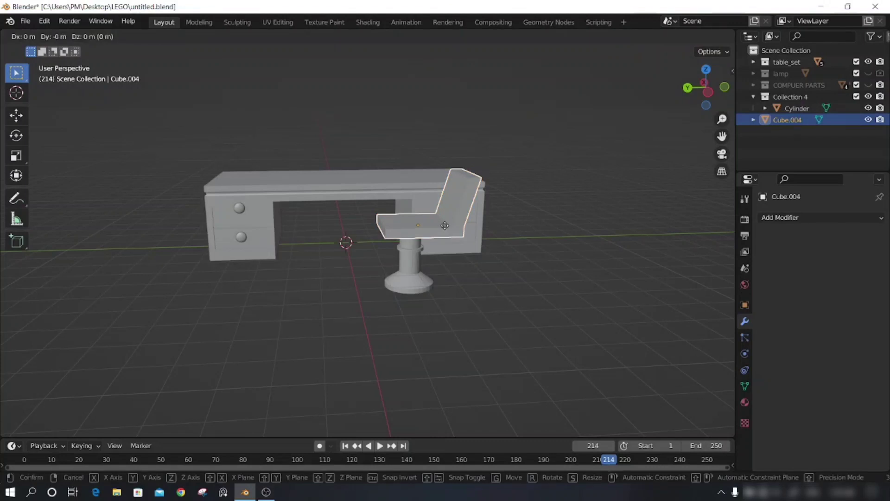
left_click(459, 232)
left_click(493, 293)
mouse_move(493, 293)
middle_mouse_down()
mouse_move(508, 309)
mouse_move(455, 253)
middle_mouse_up()
key("Tab")
scroll(499, 300, "up", 2)
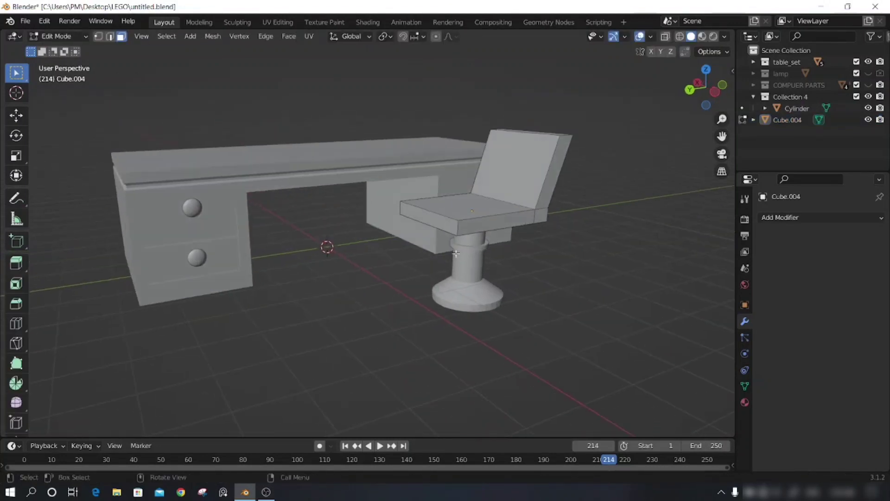
left_click(421, 209)
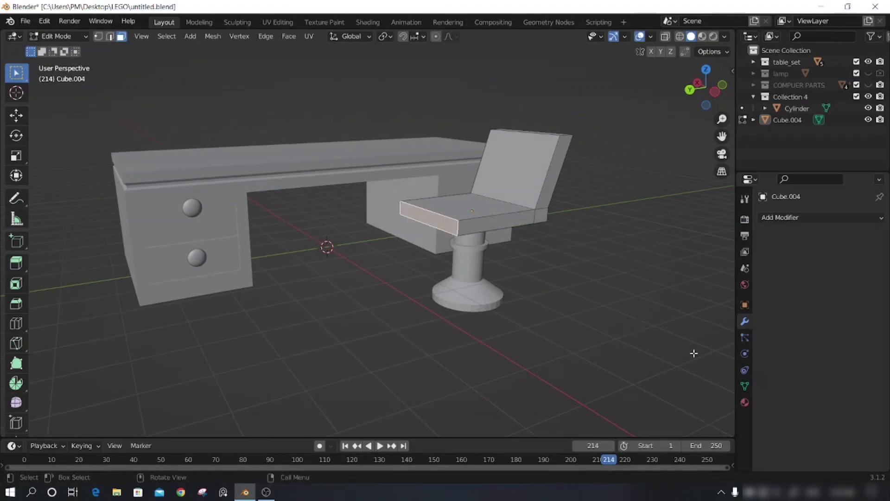
left_click(594, 354)
middle_click_drag(594, 353, 600, 352)
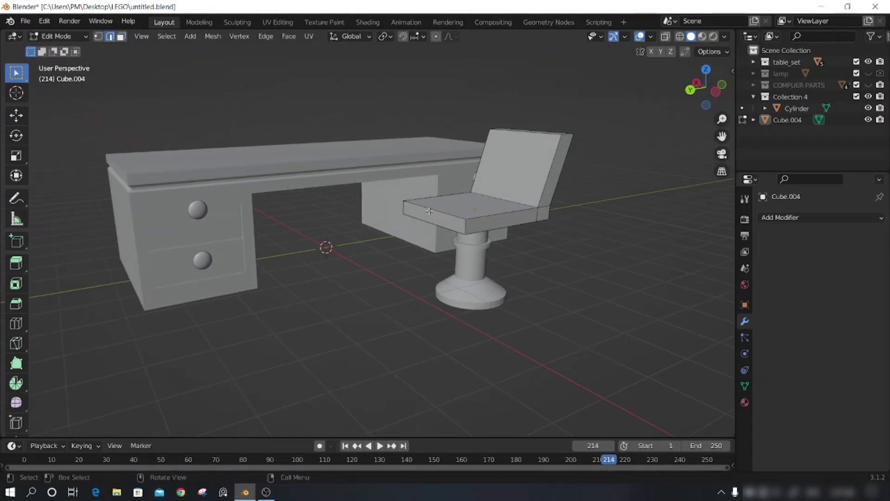
Step: Lower the selected seat faces along Z and shift the back edge -0.106 m along Y
key("g")
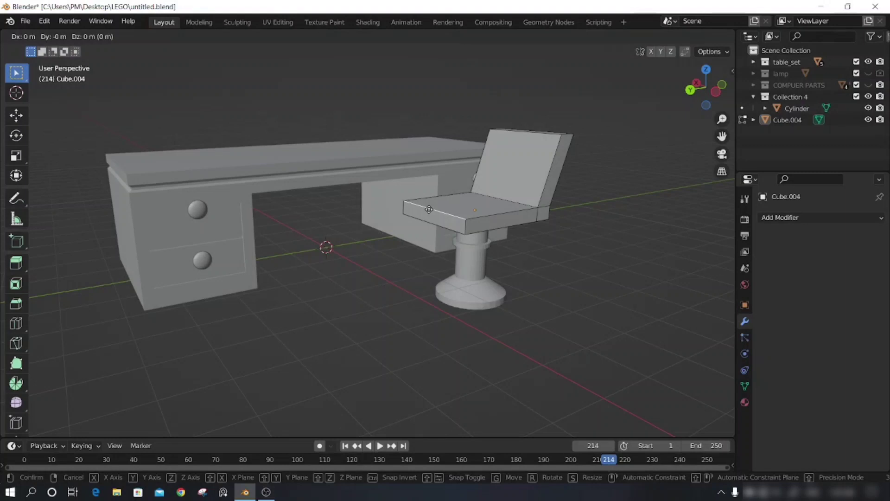
key("z")
left_click(428, 214)
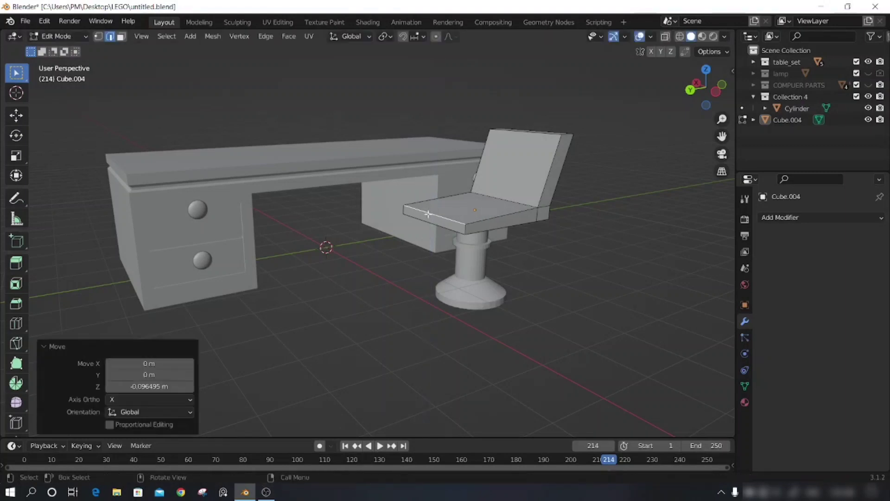
middle_click_drag(570, 258, 492, 202)
key("g")
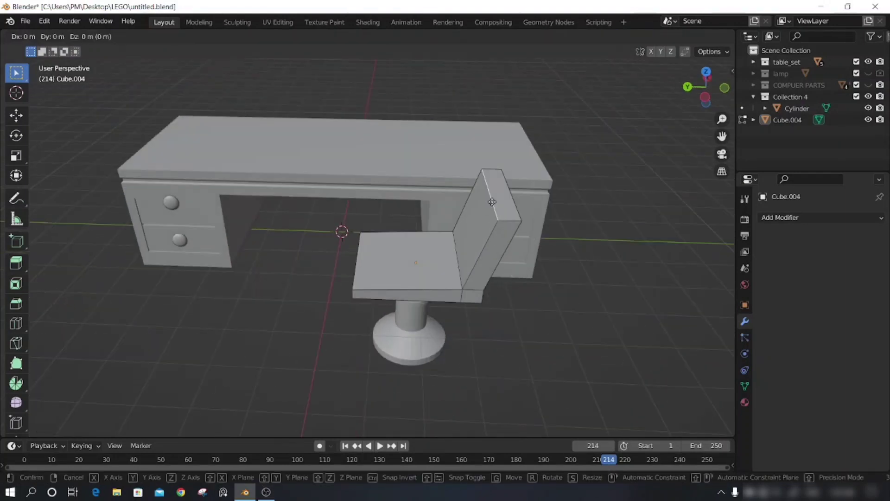
key("y")
left_click(585, 314)
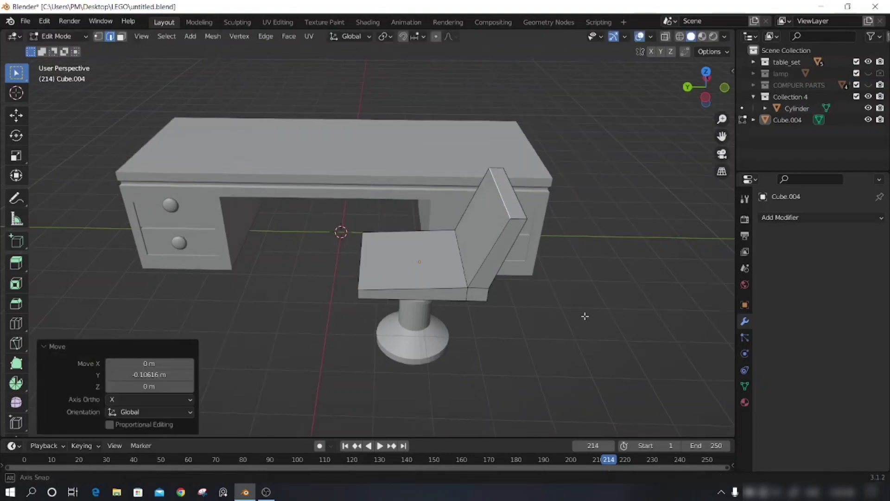
middle_click_drag(584, 314, 569, 311)
key("Tab")
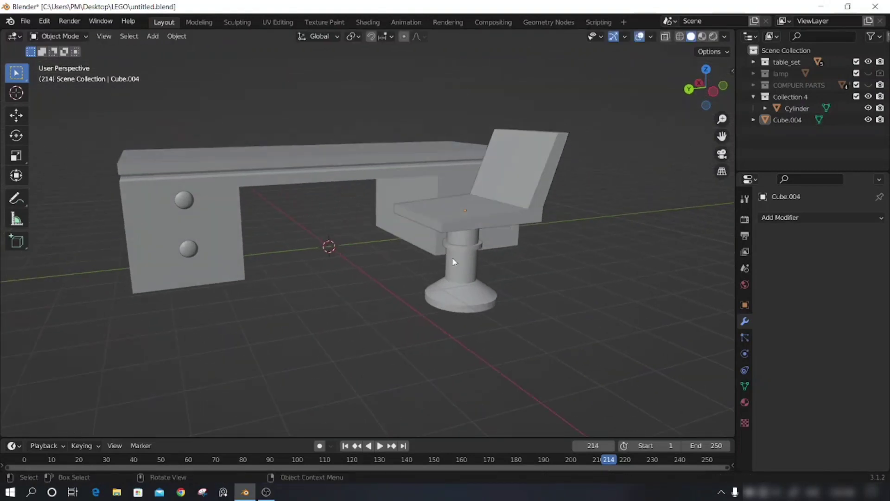
Step: Add a Subdivision Surface modifier to the chair with Levels Viewport set to 4
left_click(784, 217)
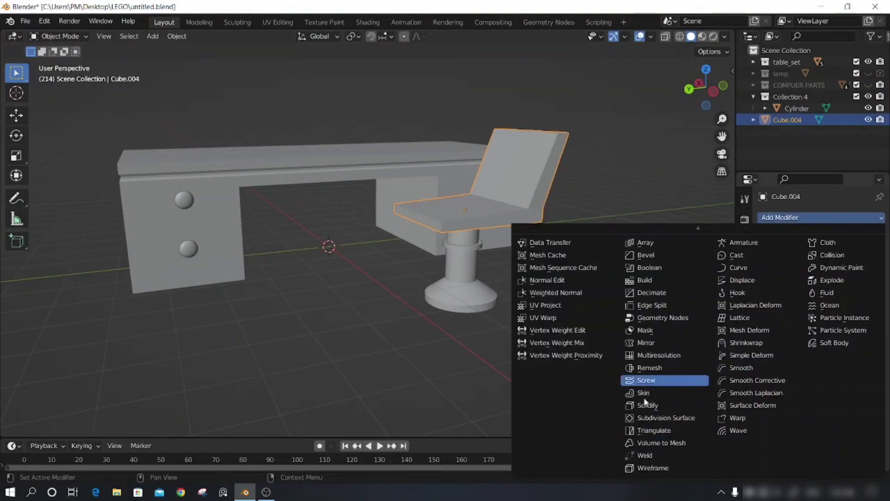
left_click(594, 418)
middle_click_drag(575, 390, 549, 371)
left_click(865, 269)
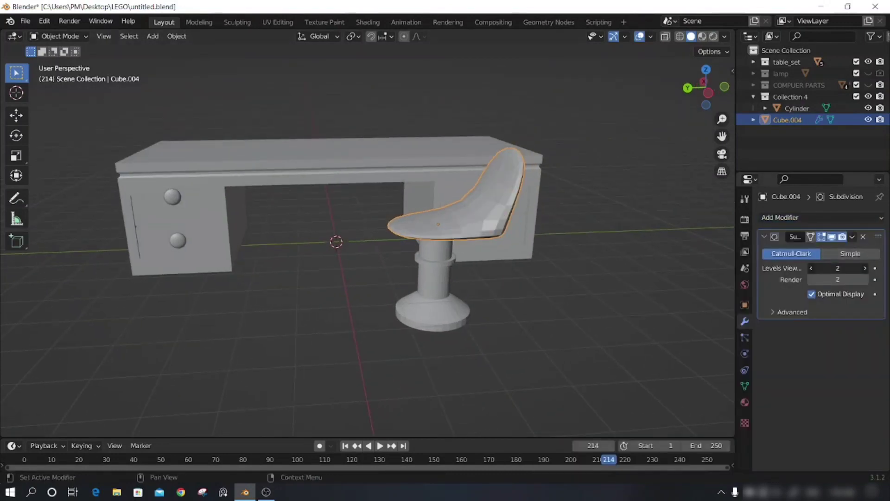
left_click(865, 268)
middle_click_drag(650, 292, 620, 279)
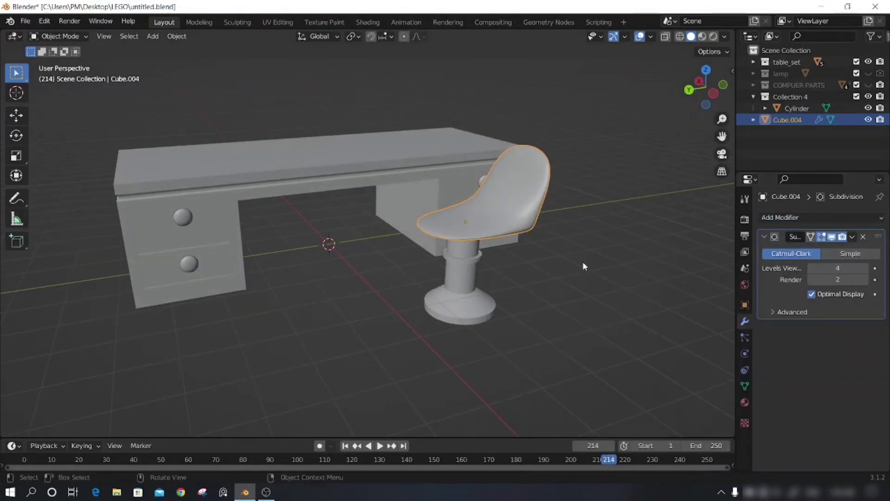
Step: In Edit Mode, slide the seat edge loop and cut a new loop into the chair back
key("Tab")
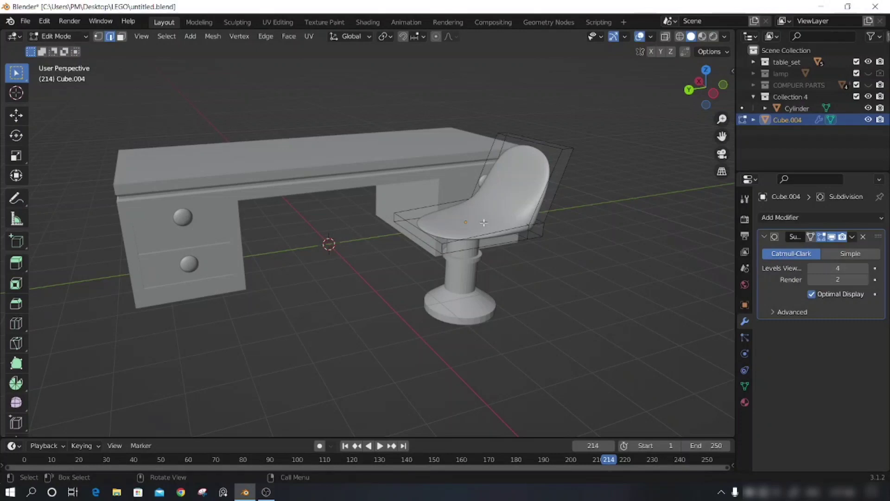
middle_click_drag(551, 295, 517, 274)
left_click(506, 217, "alt")
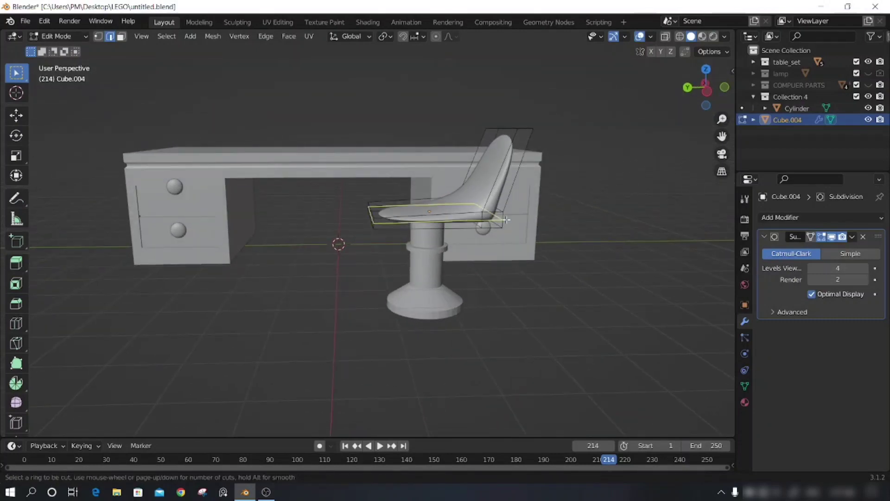
key("g")
key("g")
left_click(506, 224)
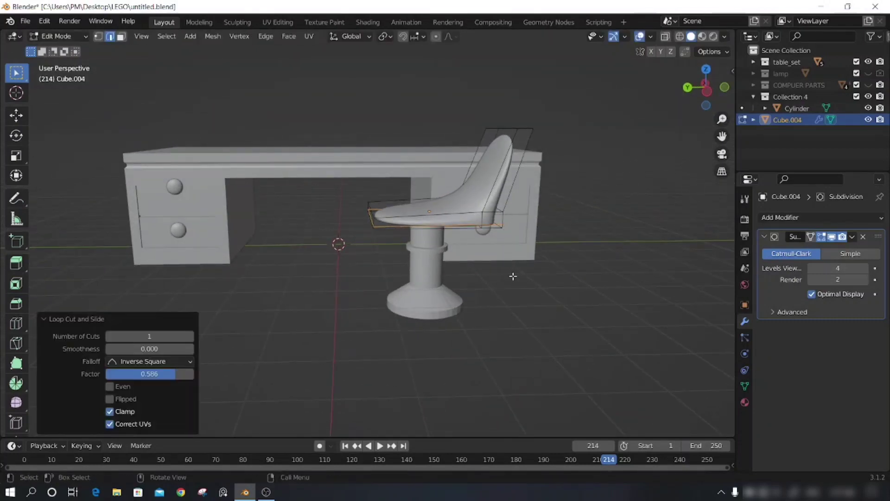
middle_click_drag(513, 272, 515, 252)
key("ctrl+r")
left_click(559, 203)
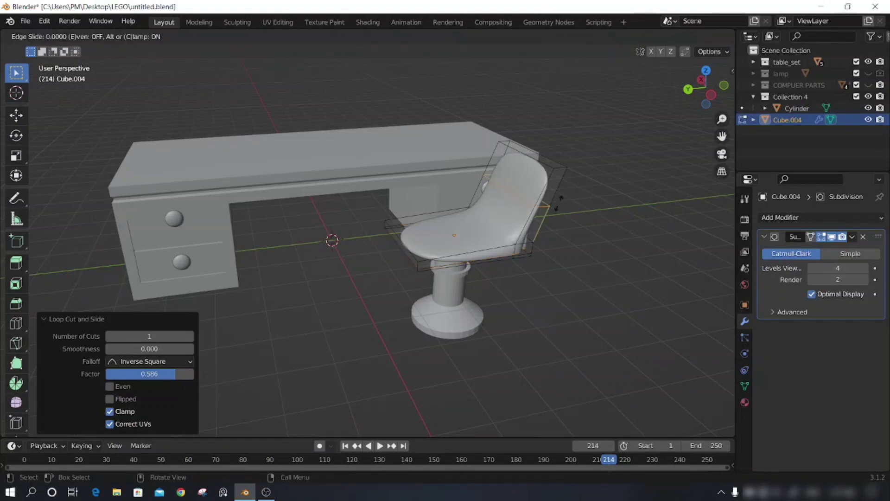
left_click(562, 175)
Step: Cut two more edge loops across the chair seat to tighten its edges
middle_click_drag(547, 287, 524, 276)
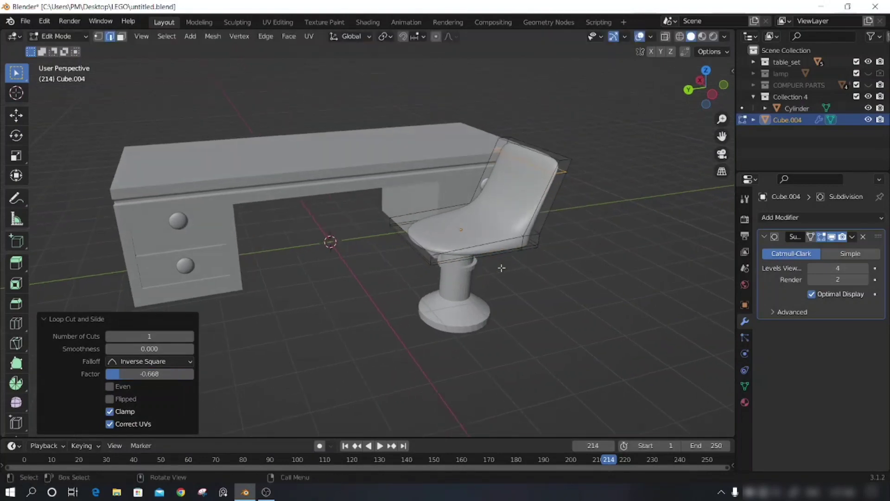
key("ctrl+r")
left_click(442, 260)
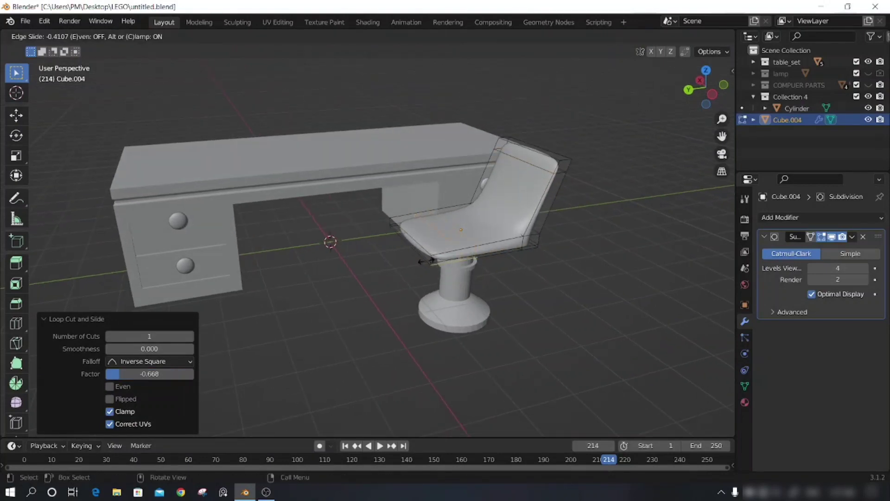
left_click(423, 263)
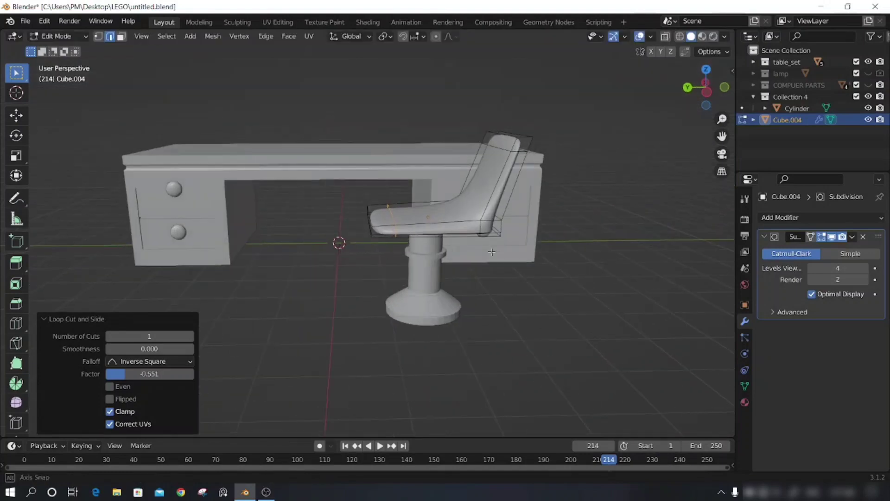
mouse_move(493, 252)
middle_mouse_down()
mouse_move(548, 251)
mouse_move(528, 255)
mouse_move(510, 223)
middle_mouse_up()
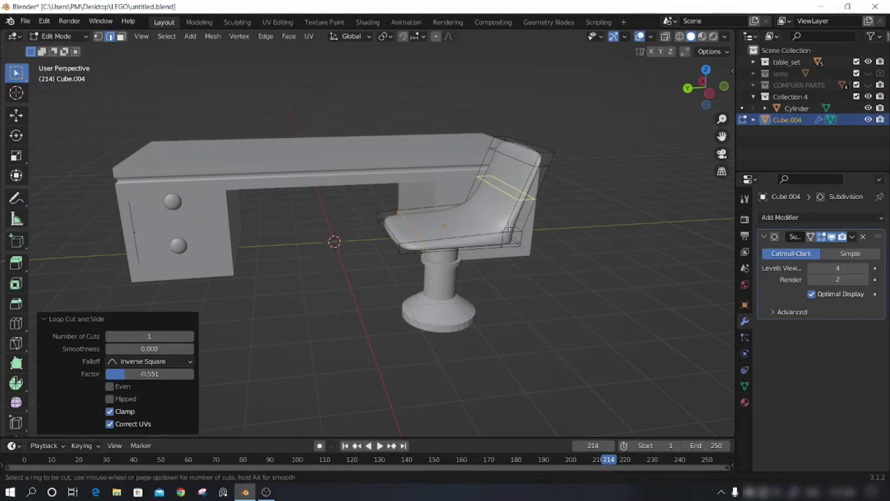
left_click(505, 246)
left_click(505, 246)
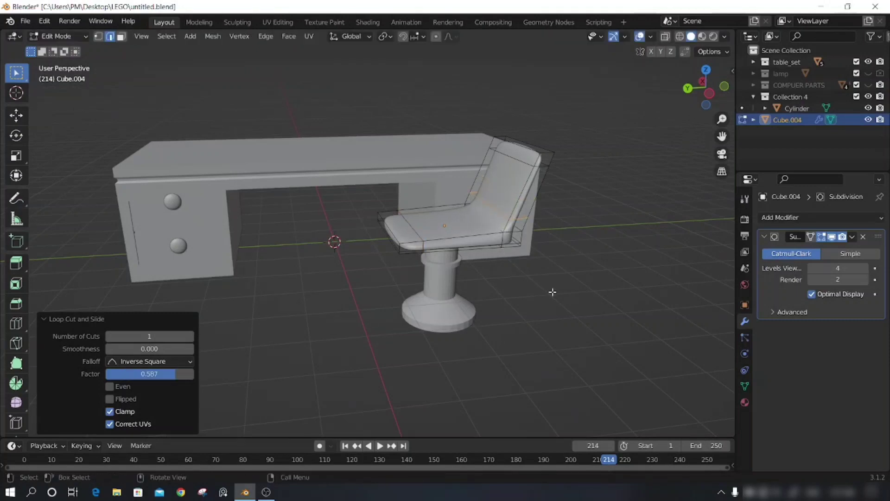
middle_click_drag(505, 246, 521, 214)
Step: Add a loop cut near the backrest edge and slide the seat-backrest loop into place
key("ctrl+r")
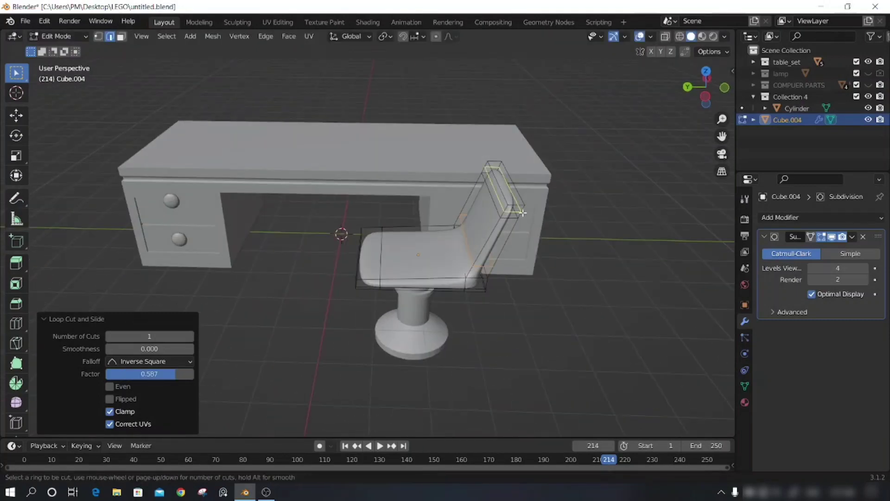
left_click(519, 204)
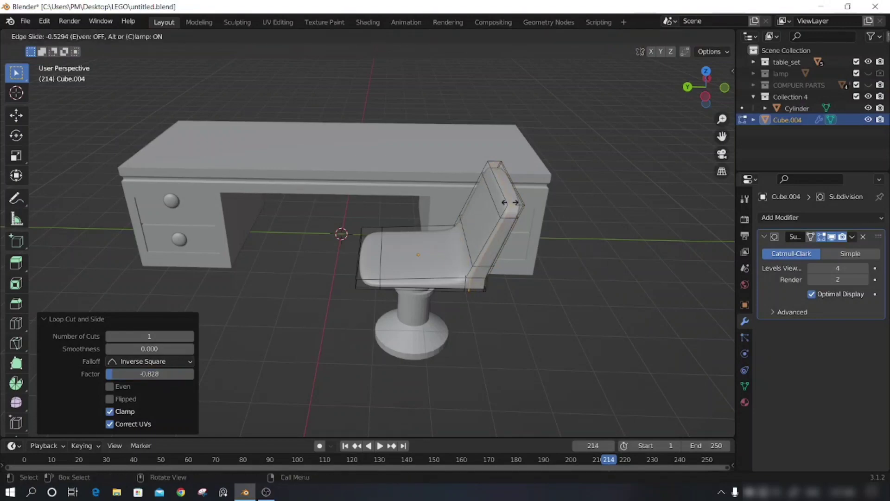
left_click(512, 258)
middle_click_drag(542, 312, 497, 252)
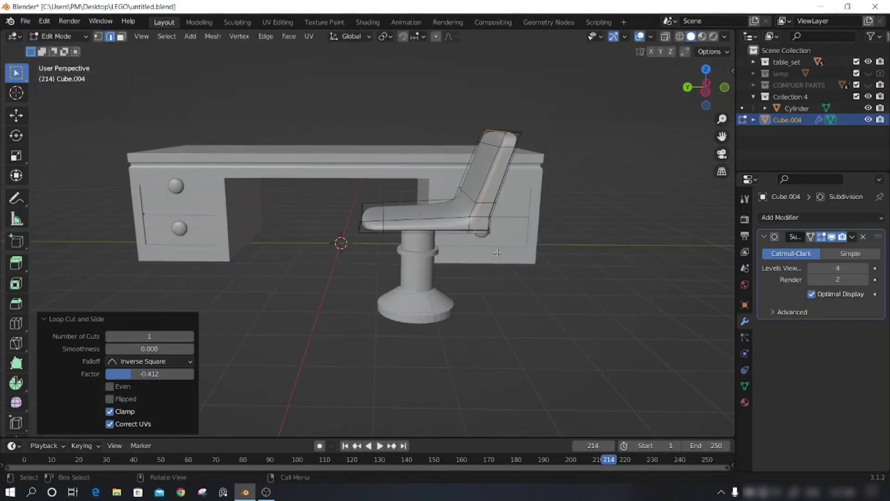
left_click(490, 226, "alt")
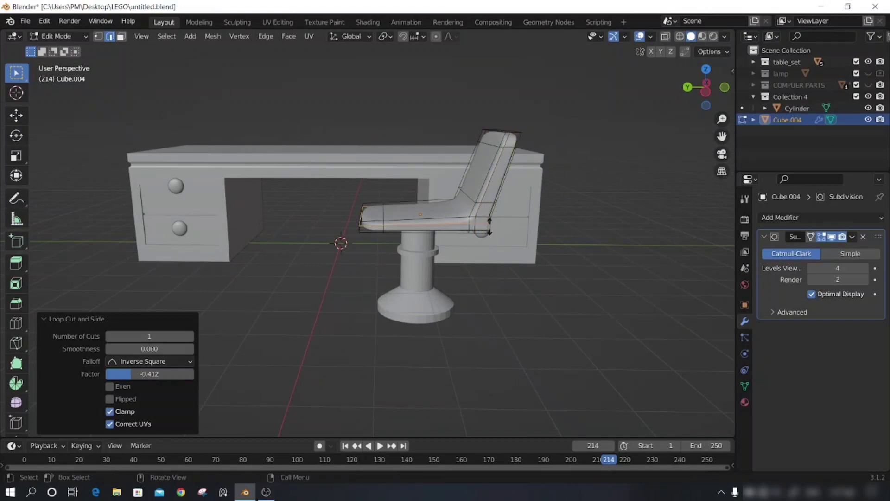
key("g")
key("g")
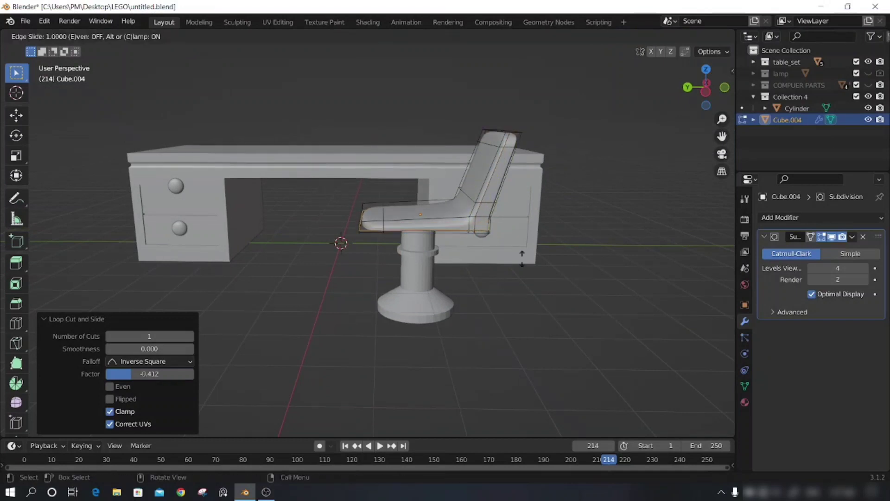
left_click(519, 227)
Step: Back in Object Mode, scale the chair seat to about 0.912 and reposition it
key("Tab")
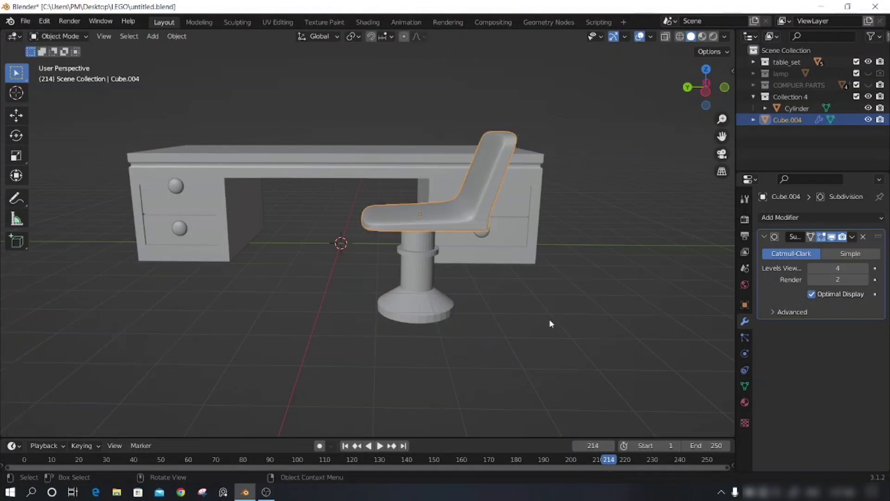
middle_click_drag(551, 323, 567, 332)
mouse_move(615, 318)
middle_mouse_down()
mouse_move(645, 330)
mouse_move(597, 316)
mouse_move(577, 297)
mouse_move(611, 328)
mouse_move(529, 236)
middle_mouse_up()
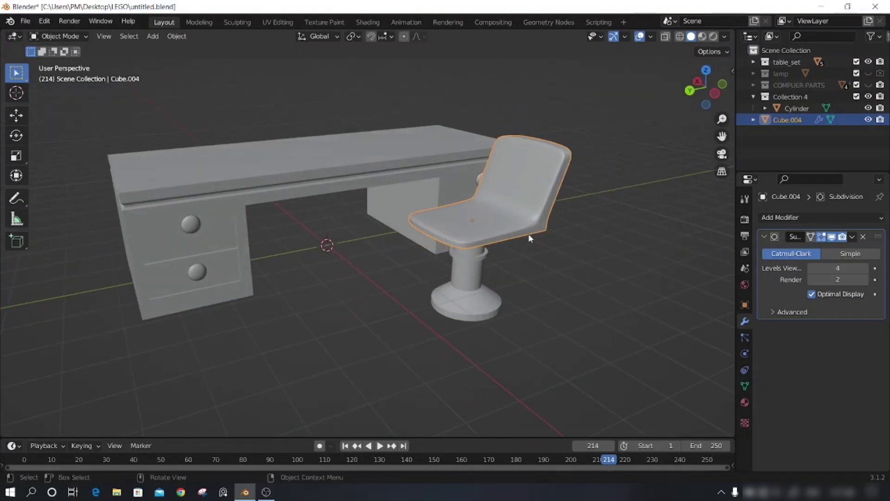
key("s")
left_click(594, 223)
mouse_move(594, 223)
middle_mouse_down()
mouse_move(537, 263)
mouse_move(528, 257)
middle_mouse_up()
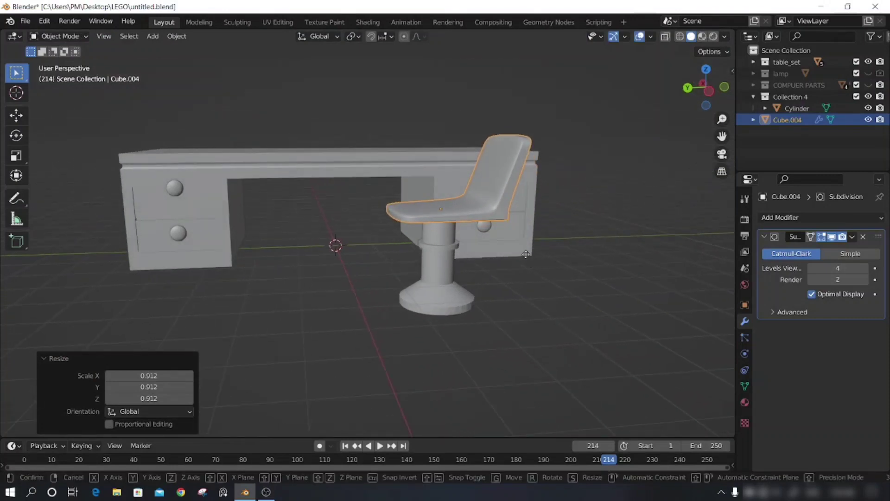
key("g")
left_click(543, 290)
mouse_move(542, 291)
middle_mouse_down()
mouse_move(475, 278)
mouse_move(562, 293)
mouse_move(480, 291)
middle_mouse_up()
Step: Give the Cylinder pedestal a Subdivision Surface modifier and slide a column edge loop
left_click(483, 293)
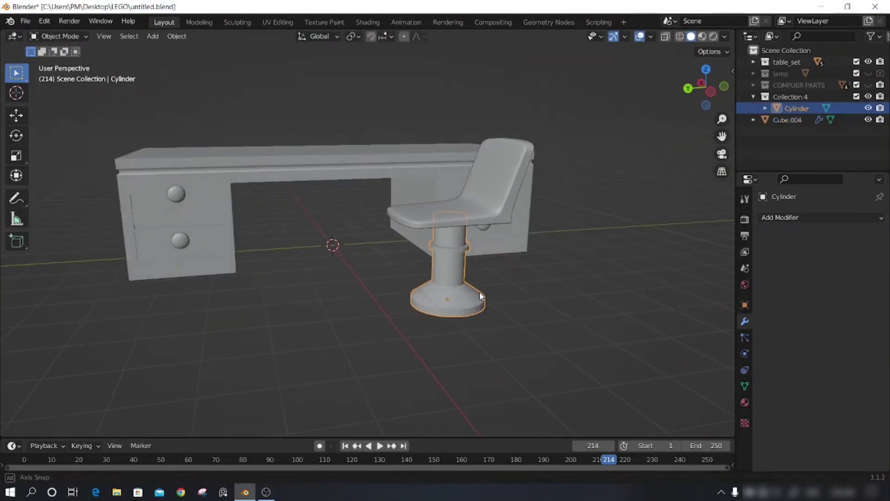
left_click(771, 219)
left_click(598, 425)
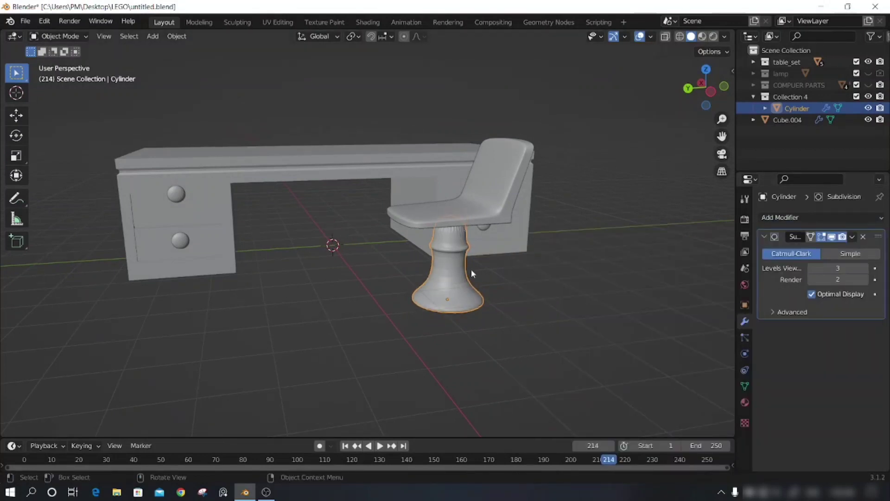
key("Tab")
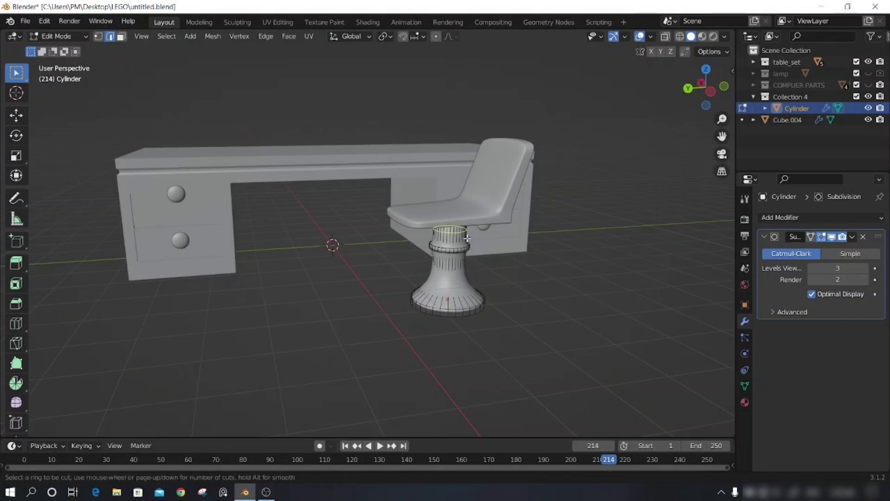
key("g")
key("g")
left_click(466, 226)
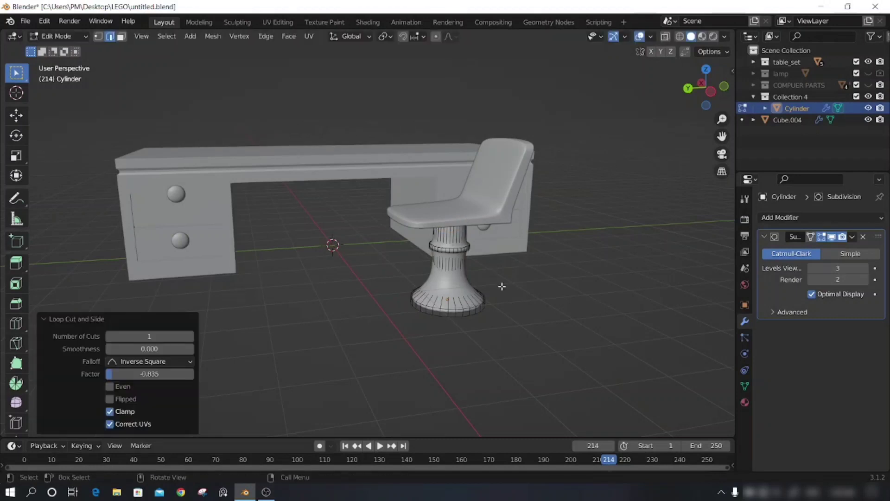
Step: Add loop cuts to the pedestal base and column to keep them crisp
scroll(492, 313, "up", 4)
scroll(606, 363, "up", 3)
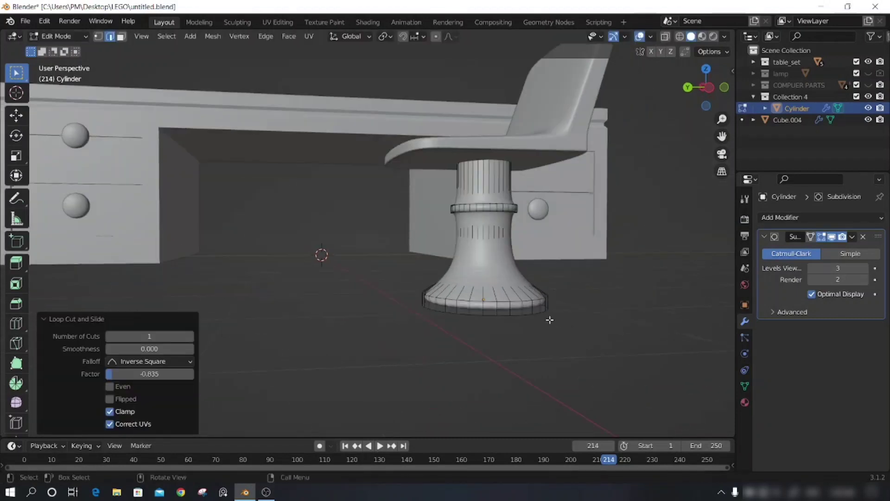
key("ctrl+r")
left_click(545, 310)
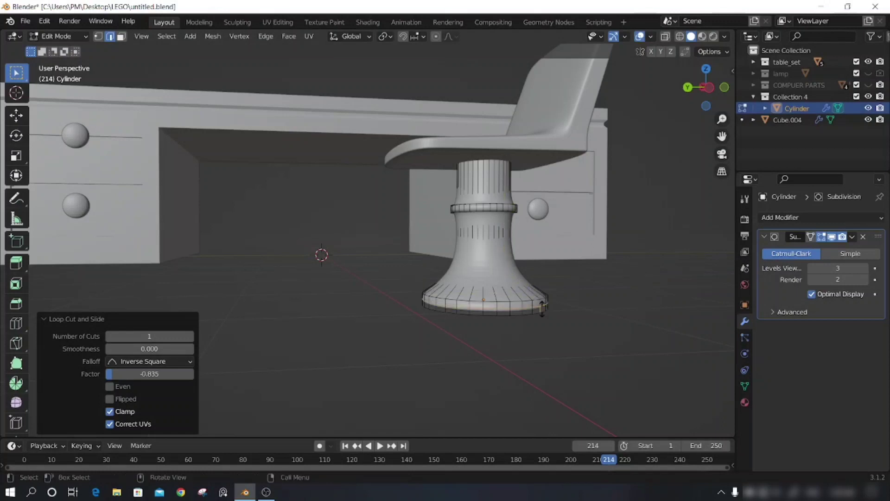
left_click(543, 311)
key("ctrl+r")
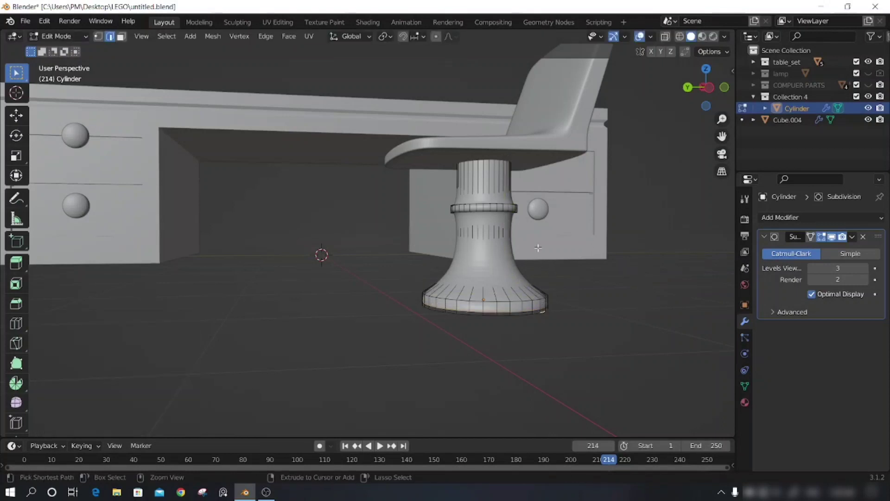
left_click(524, 246)
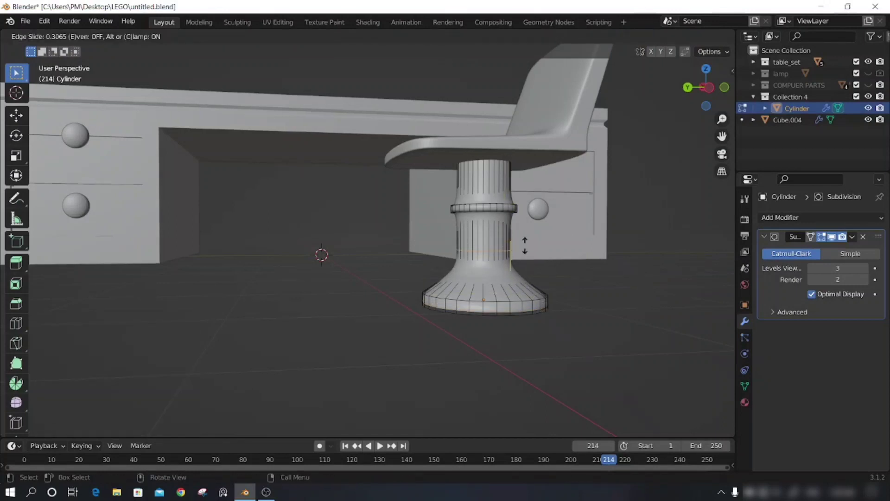
left_click(567, 243)
key("Tab")
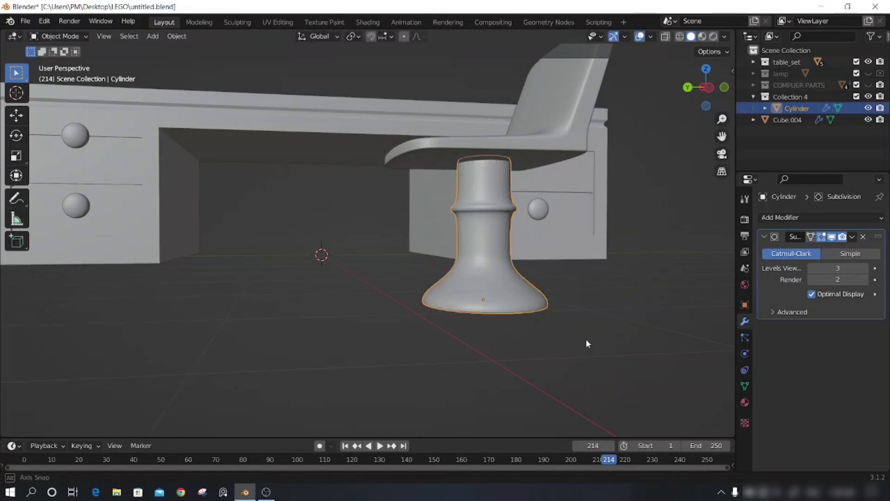
Step: Shrink the Cylinder pedestal on its own to a scale of 0.799
scroll(586, 339, "down", 5)
mouse_move(625, 355)
middle_mouse_down()
mouse_move(563, 362)
mouse_move(564, 333)
mouse_move(513, 341)
mouse_move(515, 297)
mouse_move(638, 275)
mouse_move(535, 274)
middle_mouse_up()
left_click(494, 226, "shift")
left_click(496, 276, "shift")
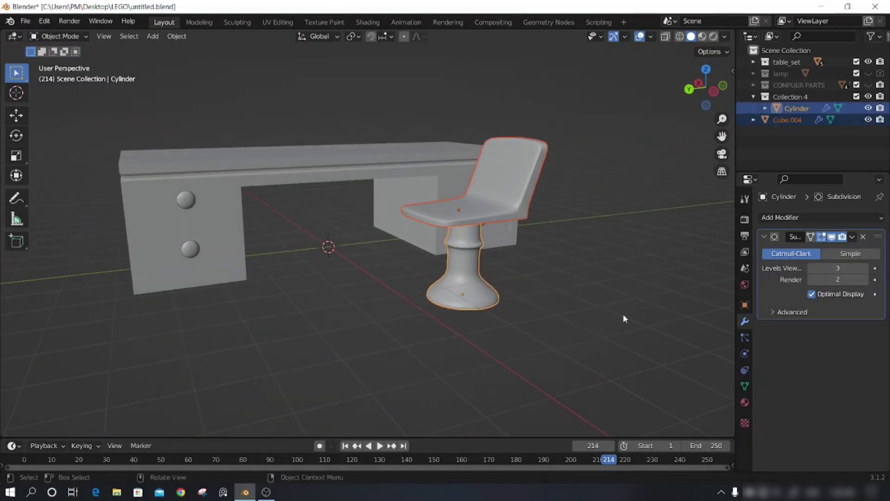
key("s")
right_click(608, 310)
left_click(464, 273)
key("s")
left_click(608, 308)
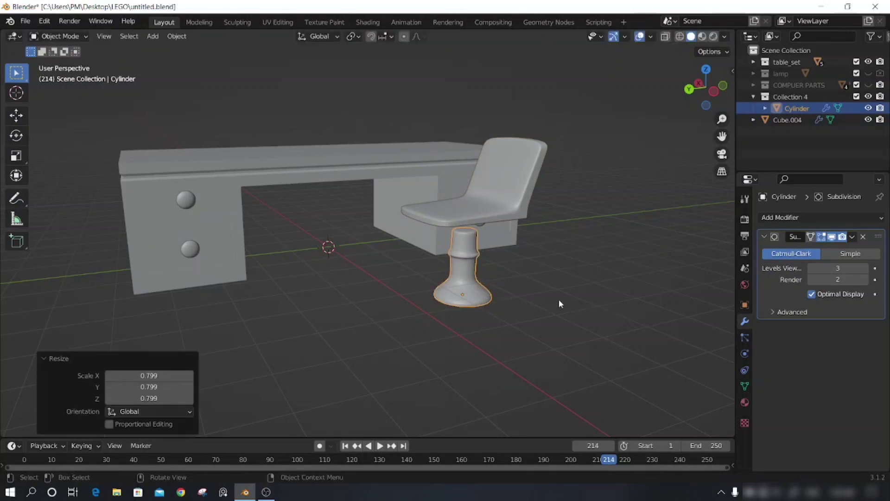
key("s")
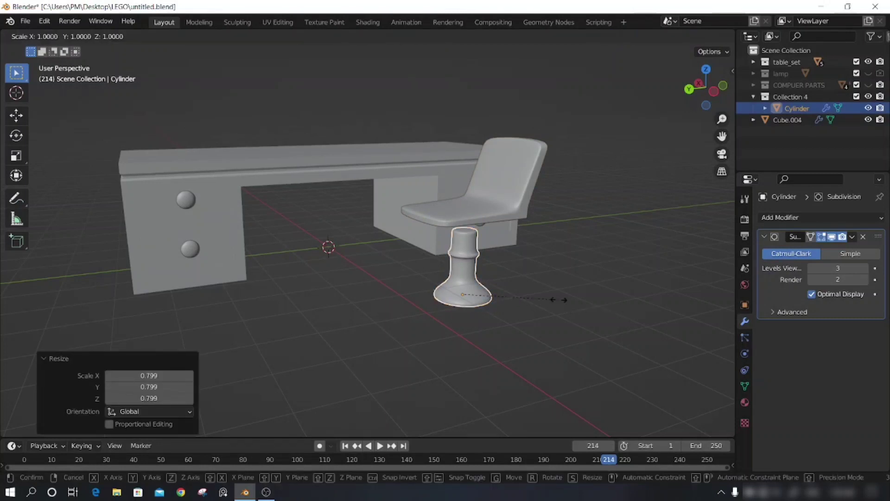
right_click(559, 299)
Step: Lower the chair seat Cube.004 along Z by 0.208 m onto the pedestal
left_click(514, 234)
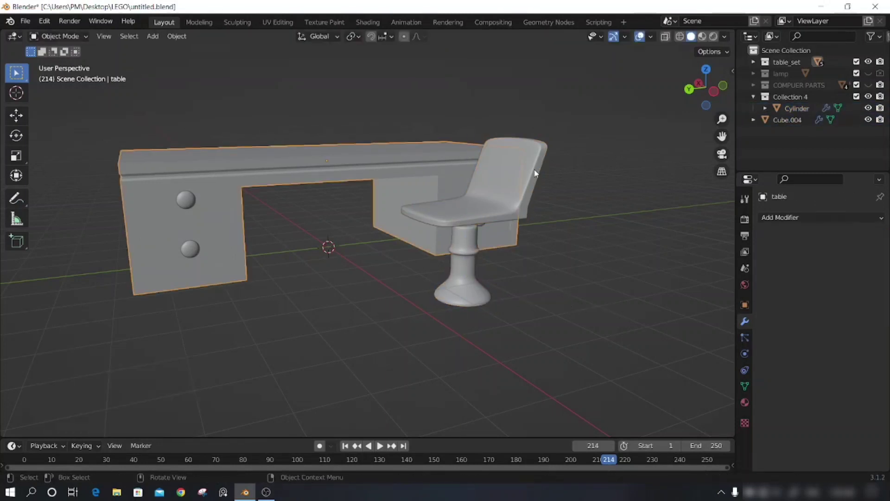
left_click(530, 217)
key("g")
key("z")
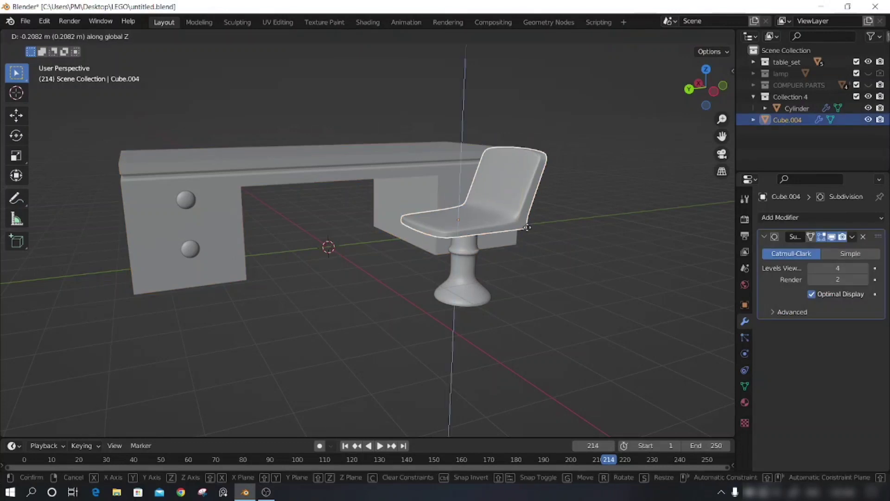
left_click(525, 283)
mouse_move(525, 282)
middle_mouse_down()
mouse_move(493, 266)
mouse_move(592, 309)
mouse_move(556, 280)
mouse_move(520, 275)
mouse_move(519, 286)
middle_mouse_up()
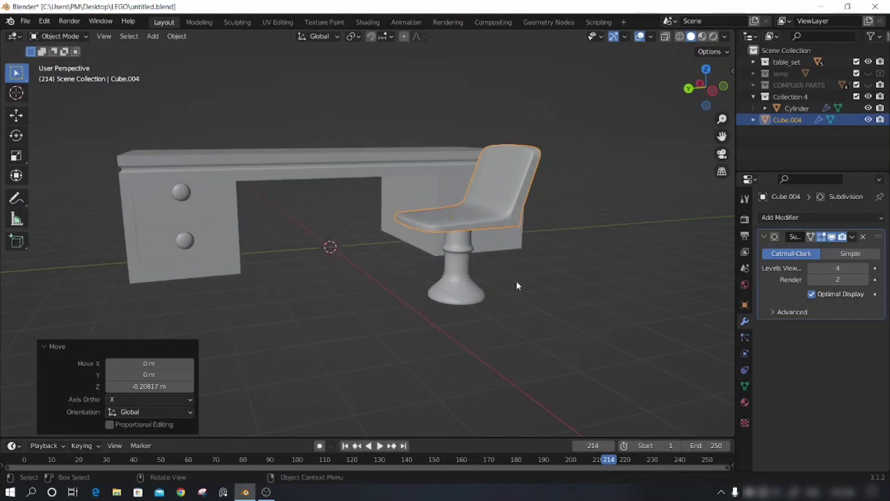
middle_click_drag(514, 299, 494, 250)
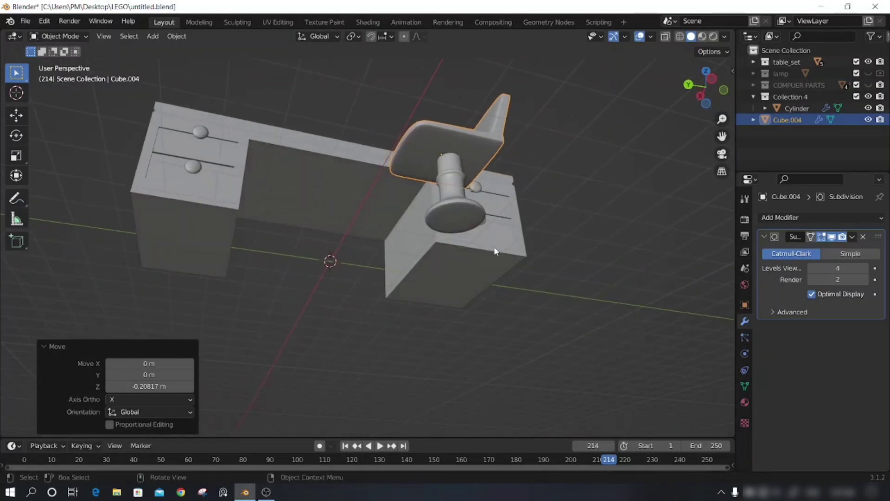
Step: Select the pedestal's bottom face in face mode and try resizing it, then cancel
key("Tab")
key("Tab")
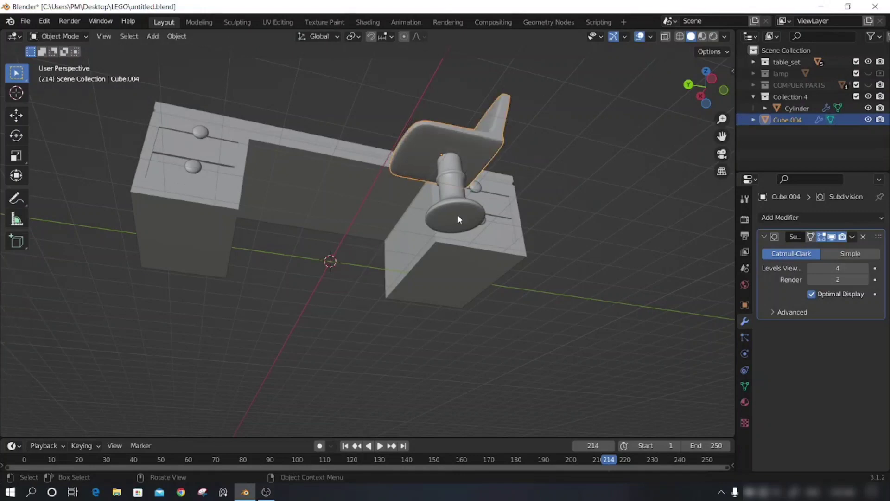
left_click(459, 214)
key("Tab")
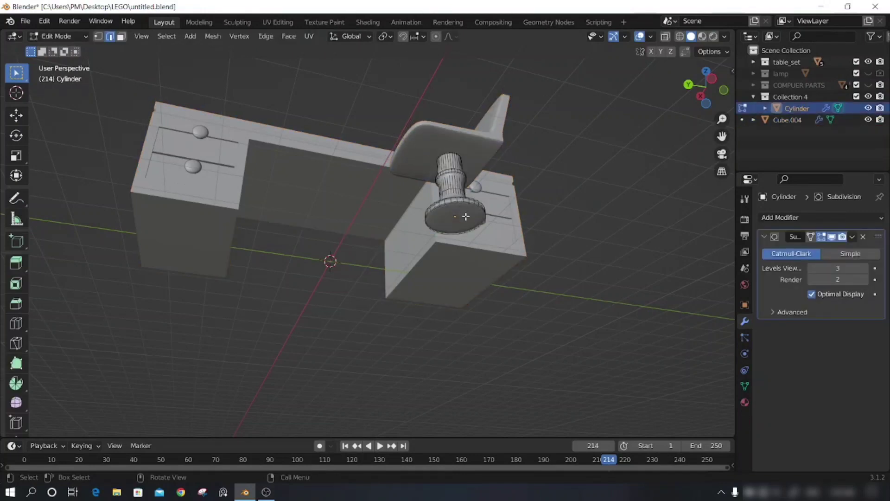
key("3")
left_click(466, 216)
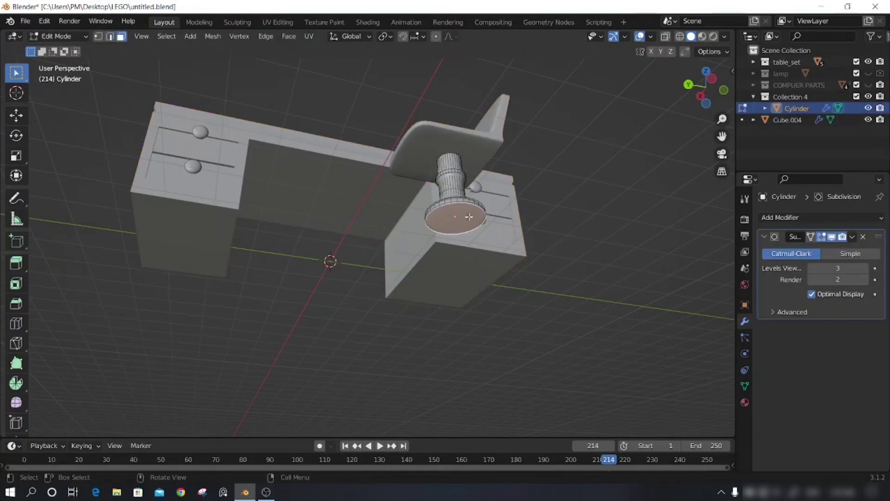
key("s")
key("Escape")
Step: Join the pedestal and seat into a single chair object, Cube.004
middle_click_drag(614, 226, 573, 316)
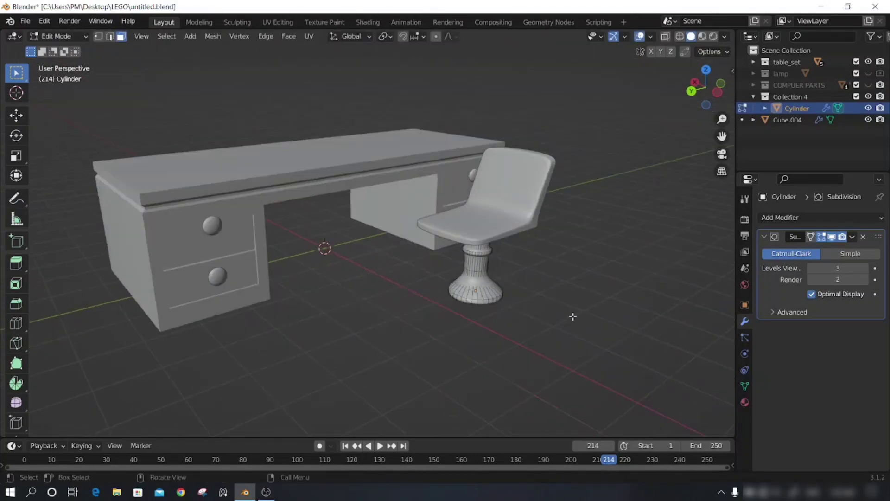
key("Tab")
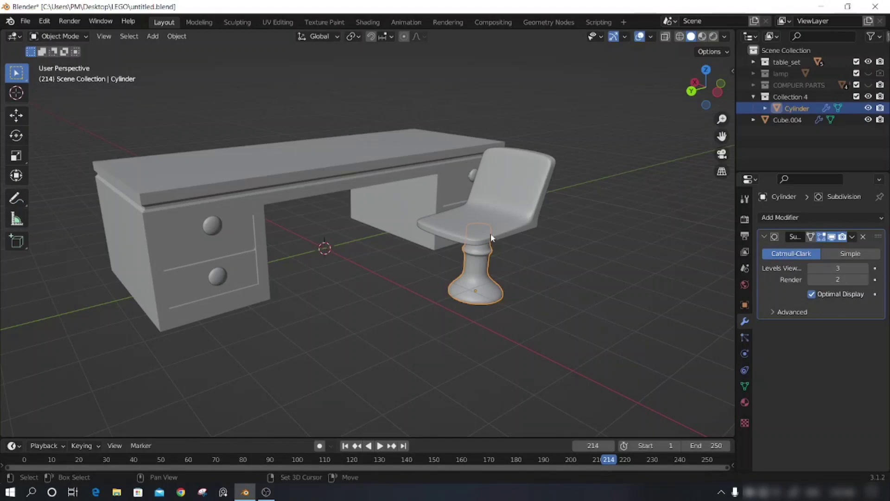
left_click(491, 233, "shift")
key("ctrl+j")
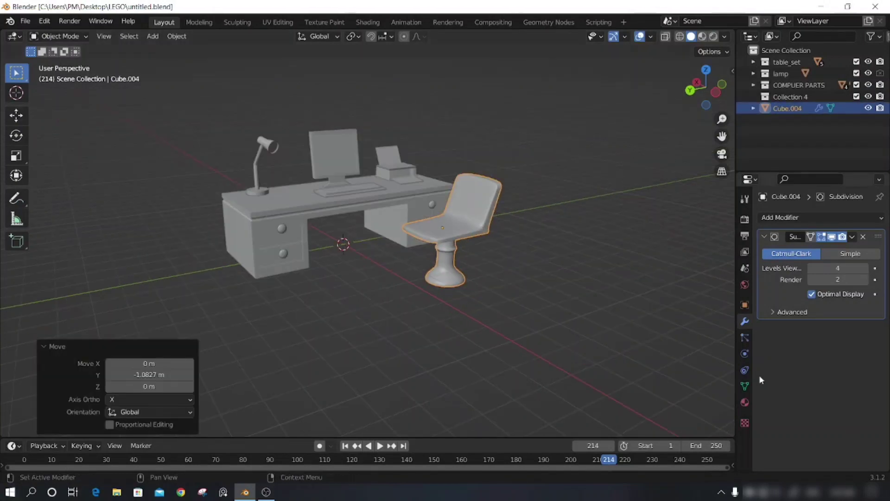
Step: Move the chair vertically to floor level and scale it down to 0.925
left_click(571, 321)
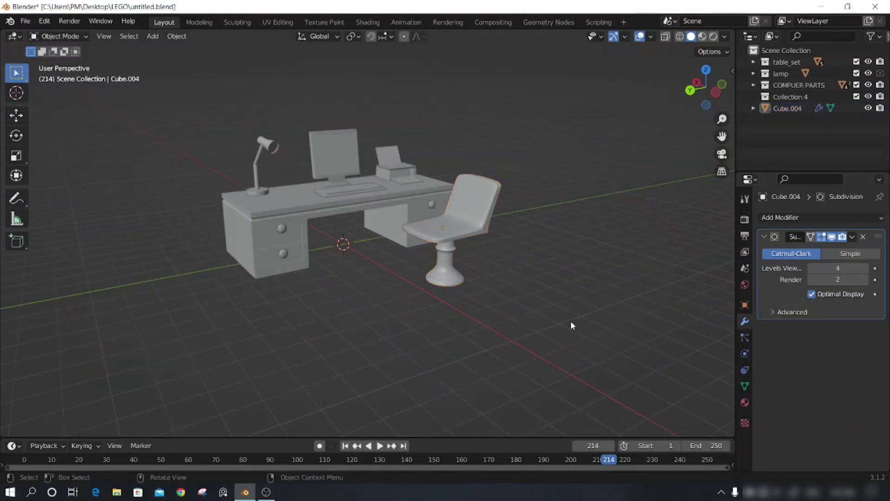
mouse_move(571, 321)
middle_mouse_down()
mouse_move(464, 299)
mouse_move(443, 262)
mouse_move(427, 272)
mouse_move(339, 263)
middle_mouse_up()
left_click(305, 219)
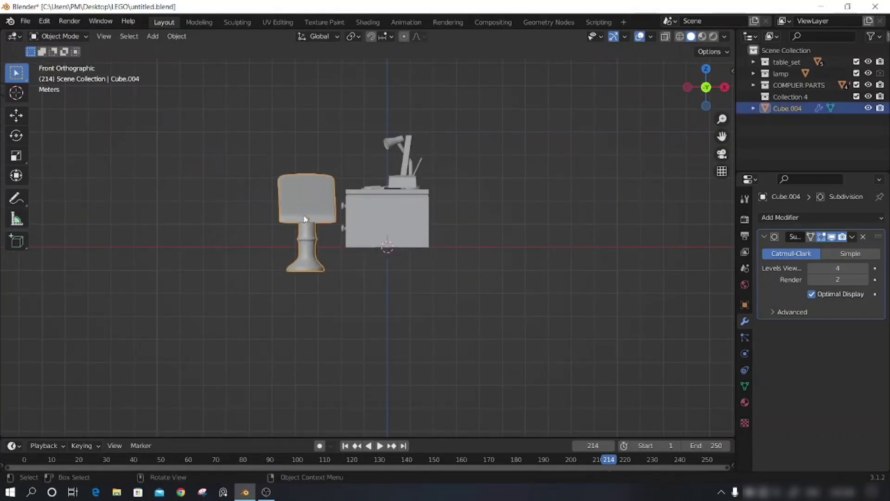
key("g")
key("z")
left_click(304, 188)
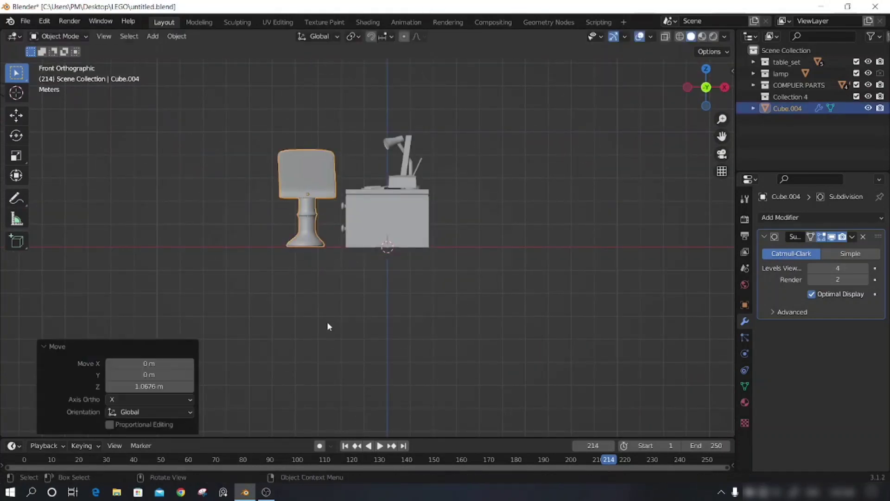
middle_click_drag(327, 322, 536, 268)
key("s")
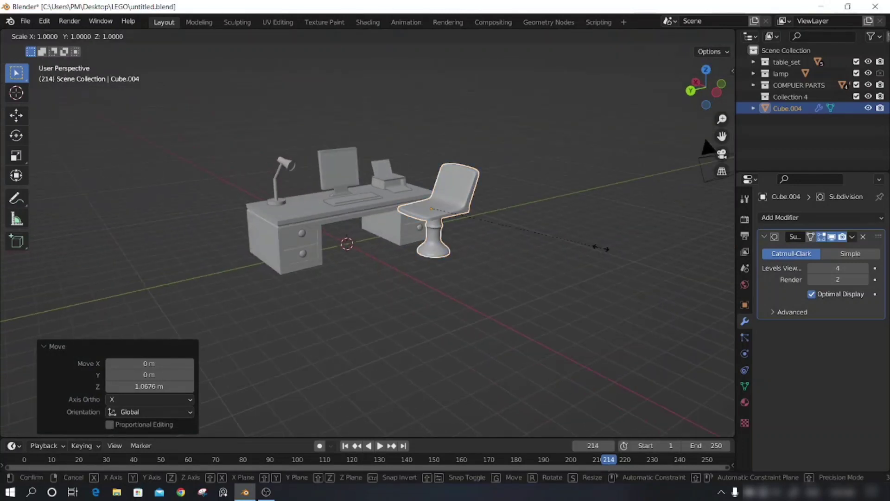
left_click(588, 247)
Step: From the front view, adjust the chair's height along Z
mouse_move(544, 274)
middle_mouse_down()
mouse_move(496, 257)
mouse_move(435, 274)
middle_mouse_up()
key("KP_1")
scroll(303, 217, "up", 2)
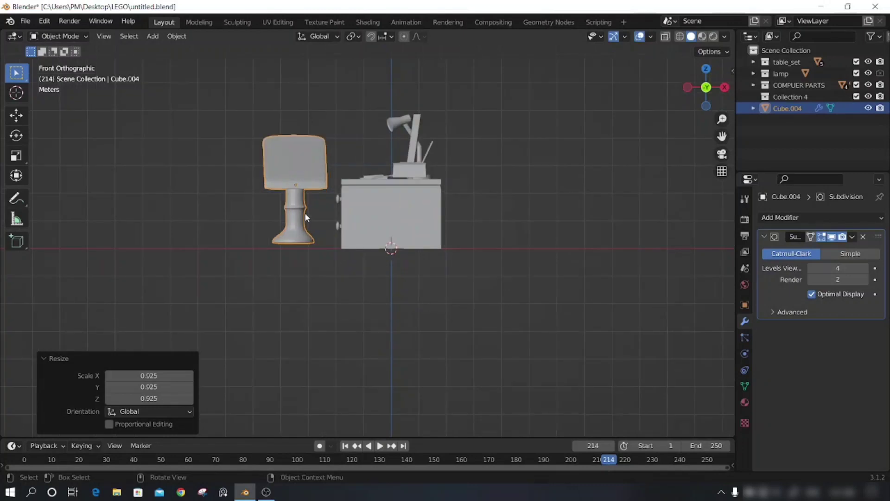
key("g")
key("z")
left_click(303, 217)
mouse_move(303, 217)
middle_mouse_down()
mouse_move(433, 371)
mouse_move(503, 344)
mouse_move(518, 316)
mouse_move(557, 312)
middle_mouse_up()
Step: Slide the chair along X beside the desk and reduce its height to 0.913
left_click(519, 315)
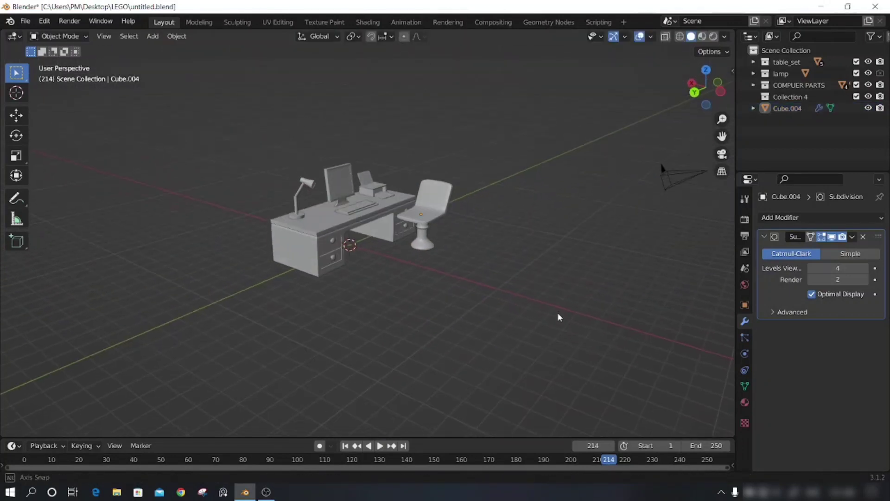
left_click(425, 227)
key("g")
key("x")
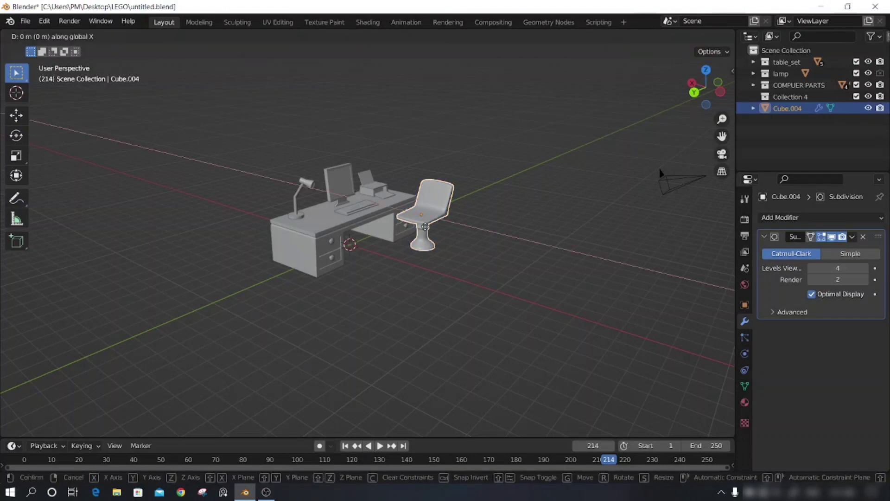
left_click(440, 285)
mouse_move(439, 285)
middle_mouse_down()
mouse_move(456, 293)
mouse_move(429, 273)
mouse_move(421, 230)
middle_mouse_up()
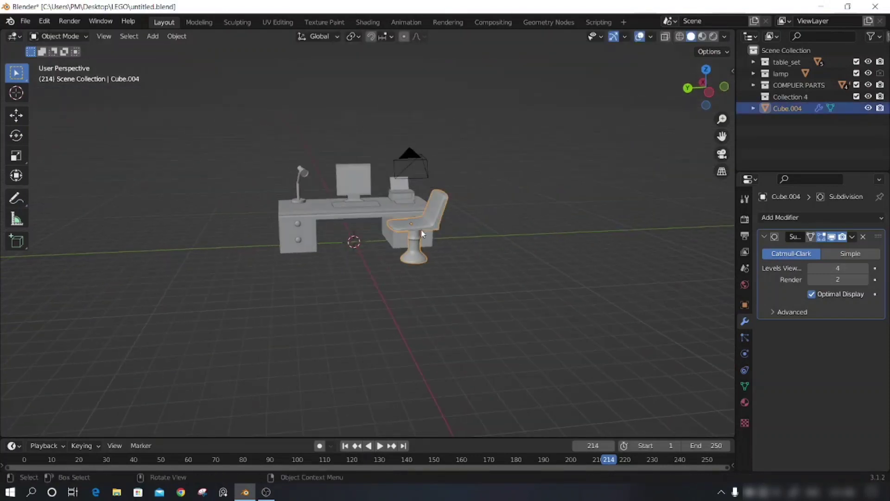
key("s")
key("z")
left_click(577, 197)
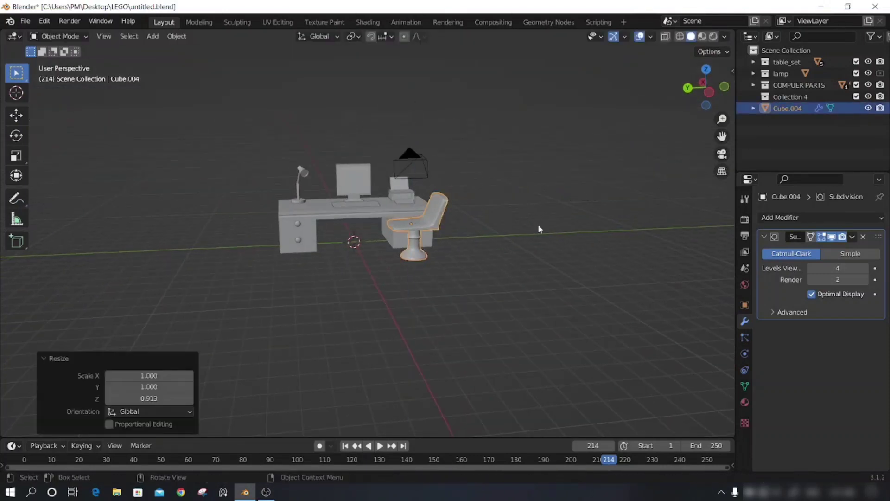
Step: Set the chair down on the floor, dropping it 0.151 m along Z
mouse_move(539, 229)
middle_mouse_down()
mouse_move(458, 239)
mouse_move(362, 270)
middle_mouse_up()
scroll(361, 270, "up", 3)
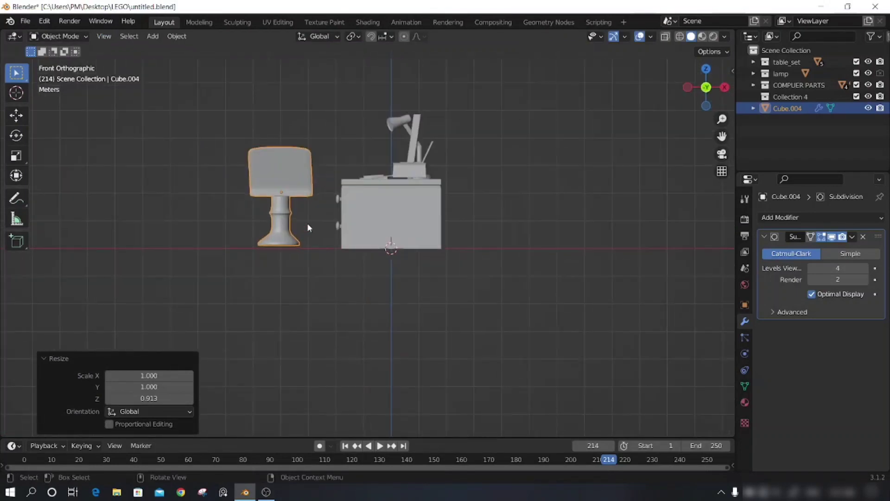
key("g")
key("z")
left_click(287, 208)
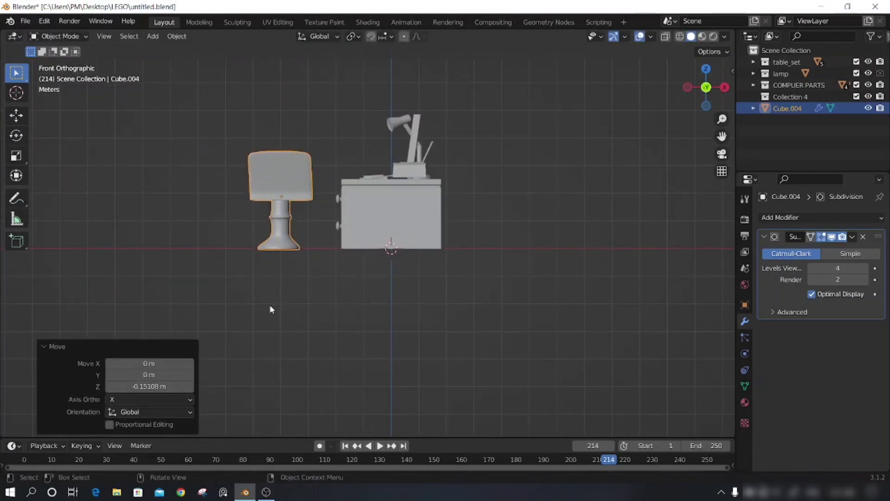
mouse_move(269, 304)
middle_mouse_down()
mouse_move(384, 376)
mouse_move(508, 338)
mouse_move(466, 327)
mouse_move(483, 322)
middle_mouse_up()
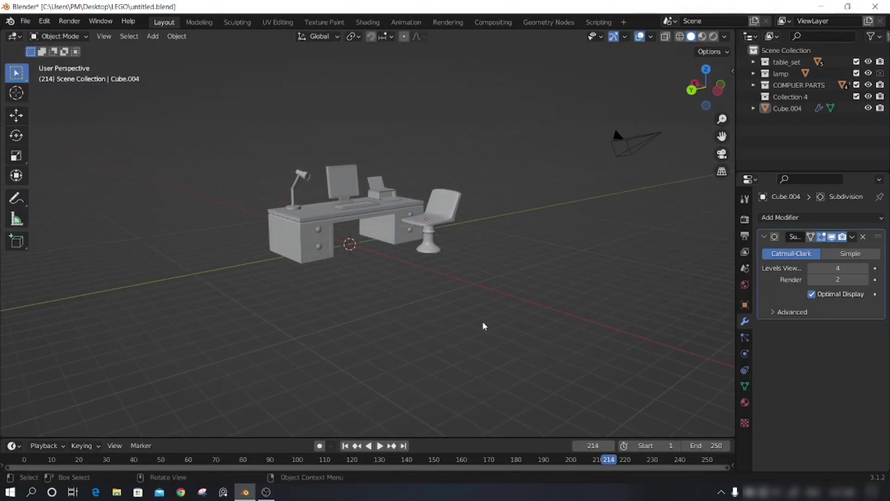
Step: Save the file and start adding a new 2 m mesh cube, Cube.005
key("ctrl+s")
scroll(485, 246, "up", 1)
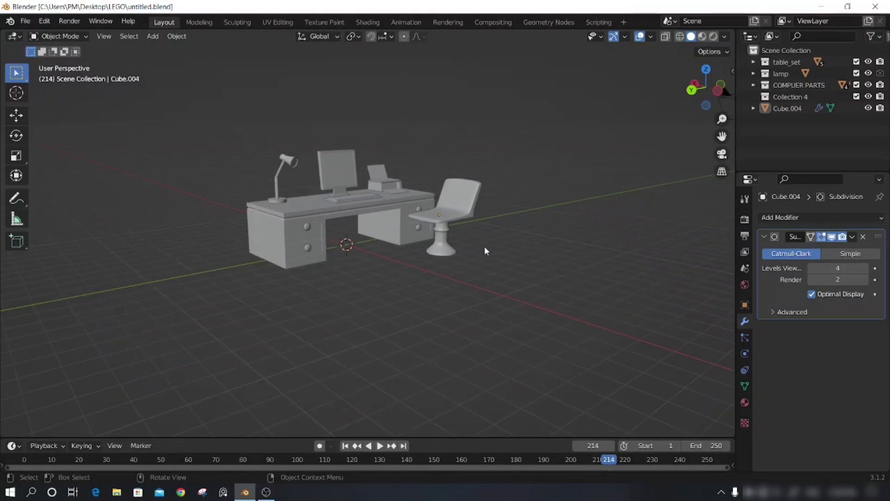
mouse_move(480, 244)
middle_mouse_down()
mouse_move(503, 251)
mouse_move(458, 234)
middle_mouse_up()
scroll(460, 237, "up", 1)
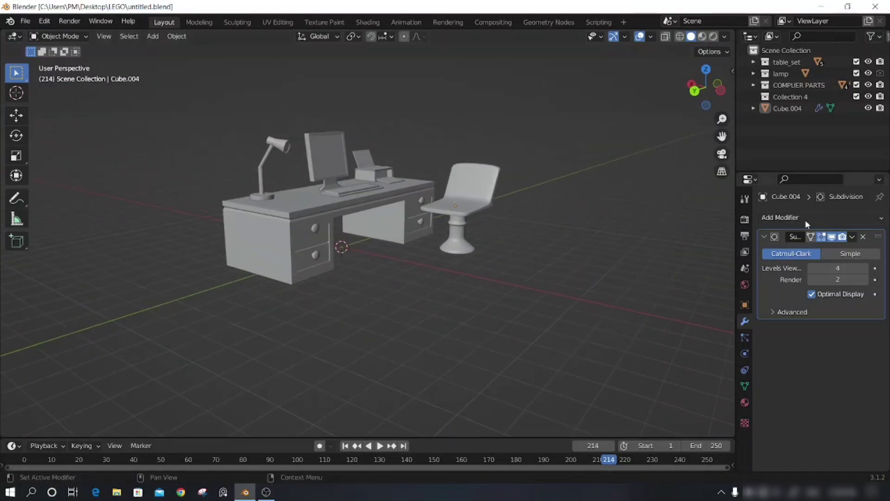
left_click(853, 235)
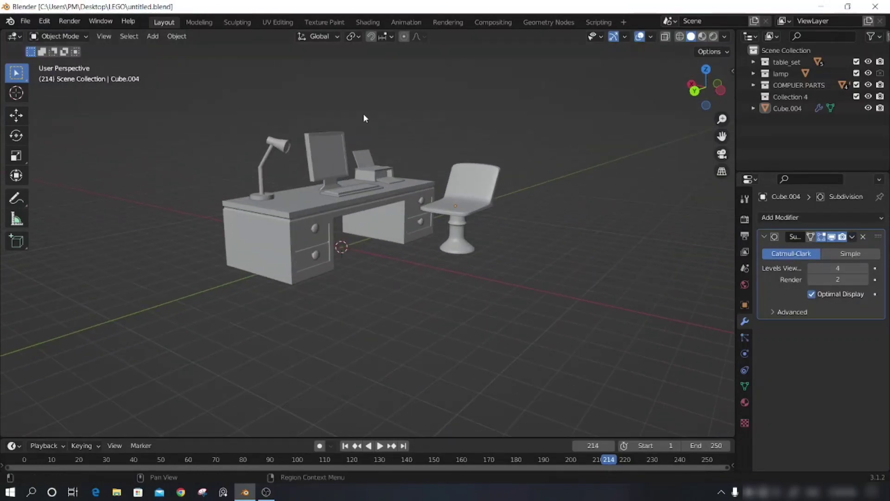
key("shift+a")
Step: Add a cube and move it to the chair back
left_click(376, 110)
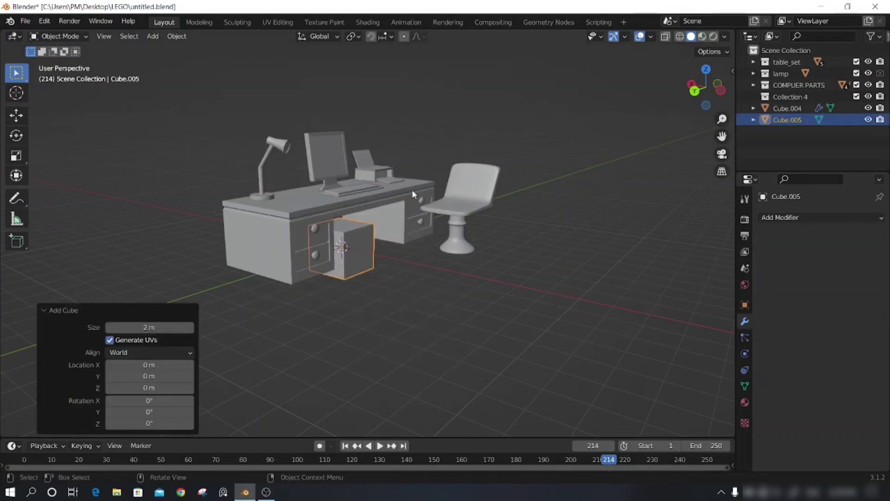
middle_click_drag(412, 189, 349, 314)
key("g")
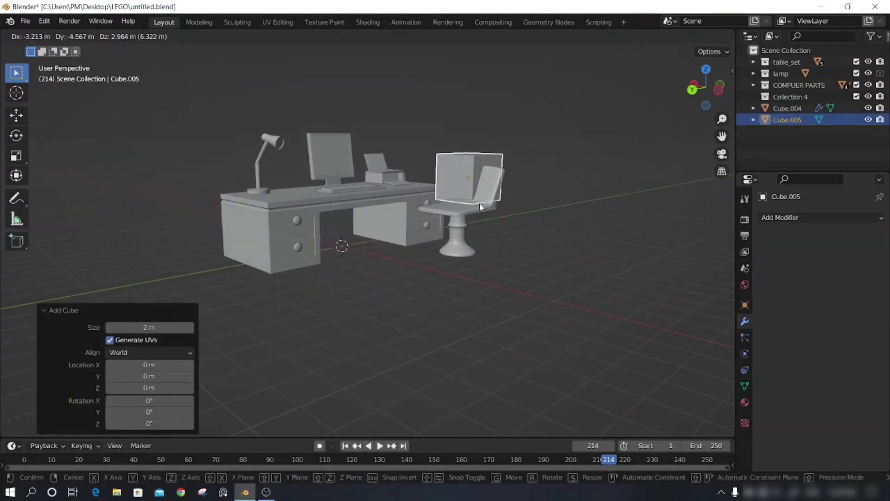
left_click(447, 266)
mouse_move(448, 266)
middle_mouse_down()
mouse_move(383, 259)
mouse_move(376, 216)
mouse_move(408, 338)
mouse_move(398, 324)
middle_mouse_up()
key("g")
left_click(351, 218)
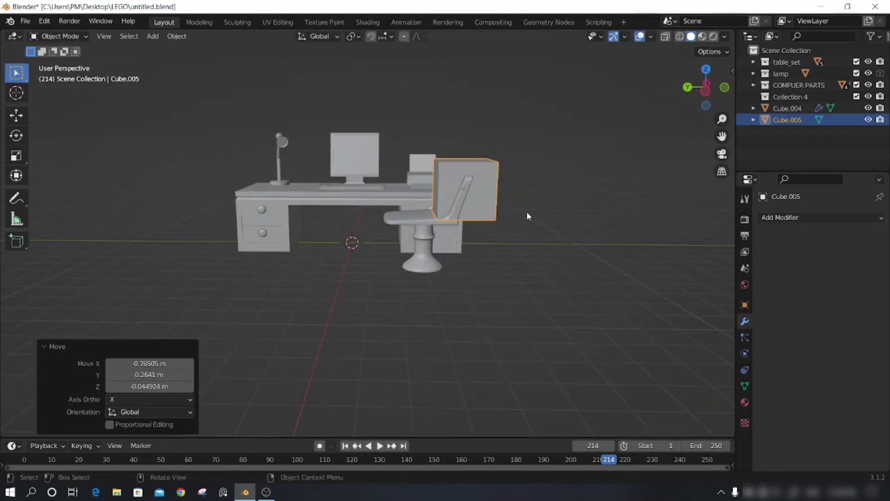
Step: Thin the cube to 0.409 along Y and shift it along Y
key("s")
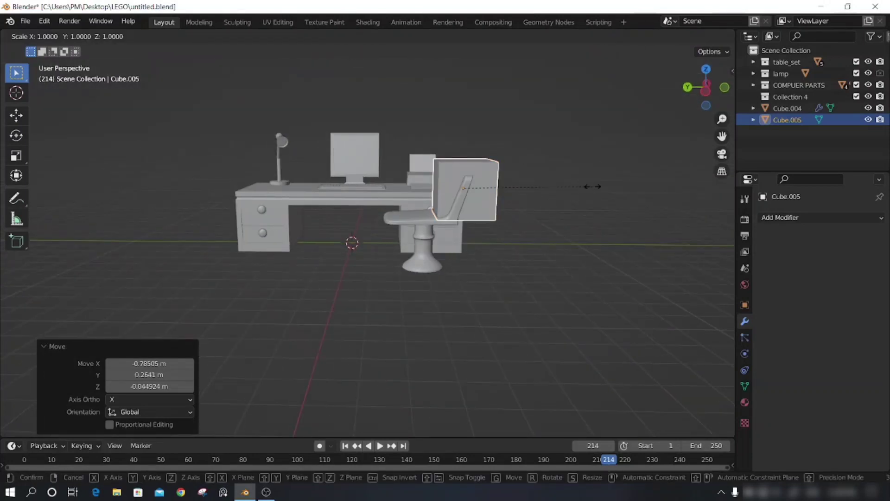
key("y")
left_click(493, 248)
middle_click_drag(494, 247, 512, 263)
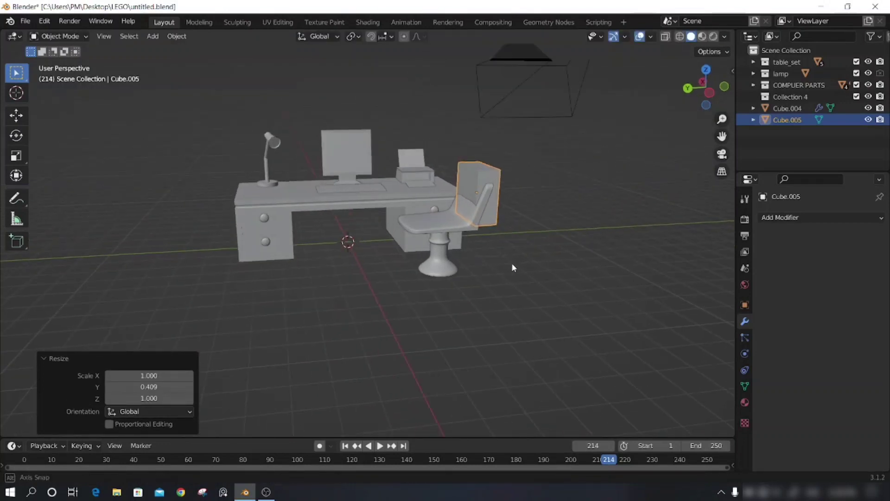
key("g")
key("y")
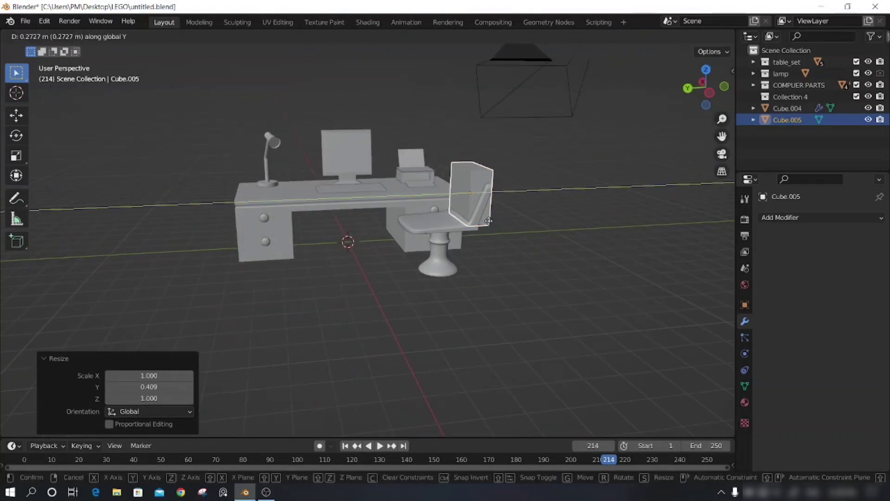
left_click(499, 259)
middle_click_drag(499, 260, 500, 269)
scroll(494, 246, "up", 3)
scroll(493, 250, "down", 3)
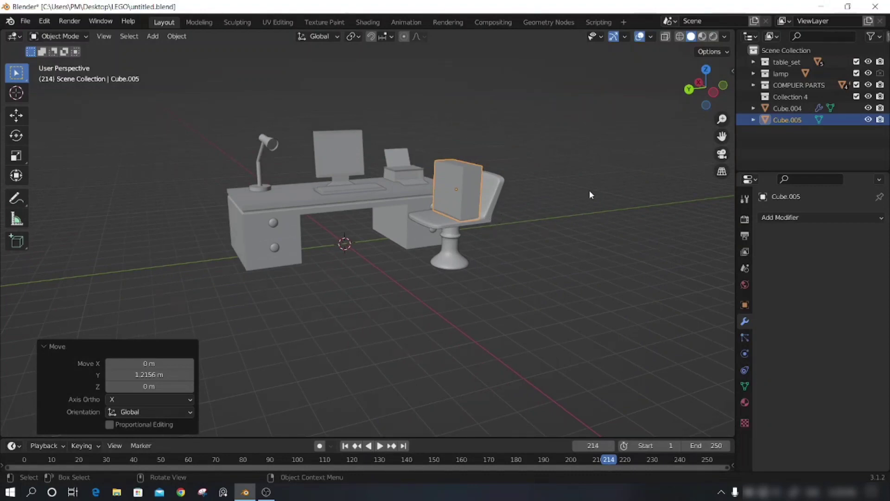
Step: Shrink the torso block overall, then reduce its Y depth further
key("s")
left_click(552, 237)
mouse_move(553, 237)
middle_mouse_down()
mouse_move(513, 242)
mouse_move(598, 218)
mouse_move(577, 236)
mouse_move(550, 232)
mouse_move(495, 249)
mouse_move(493, 192)
mouse_move(526, 235)
mouse_move(523, 223)
mouse_move(465, 213)
mouse_move(483, 266)
mouse_move(537, 252)
mouse_move(514, 230)
mouse_move(447, 235)
mouse_move(538, 190)
mouse_move(545, 219)
mouse_move(507, 162)
mouse_move(494, 211)
mouse_move(609, 255)
mouse_move(594, 237)
mouse_move(568, 236)
middle_mouse_up()
key("s")
key("y")
left_click(582, 207)
Step: Raise the torso block 0.536 m and shift it -0.437 m along Y onto the seat
key("g")
key("z")
left_click(493, 176)
key("g")
key("y")
left_click(468, 222)
left_click(513, 227)
scroll(504, 218, "up", 4)
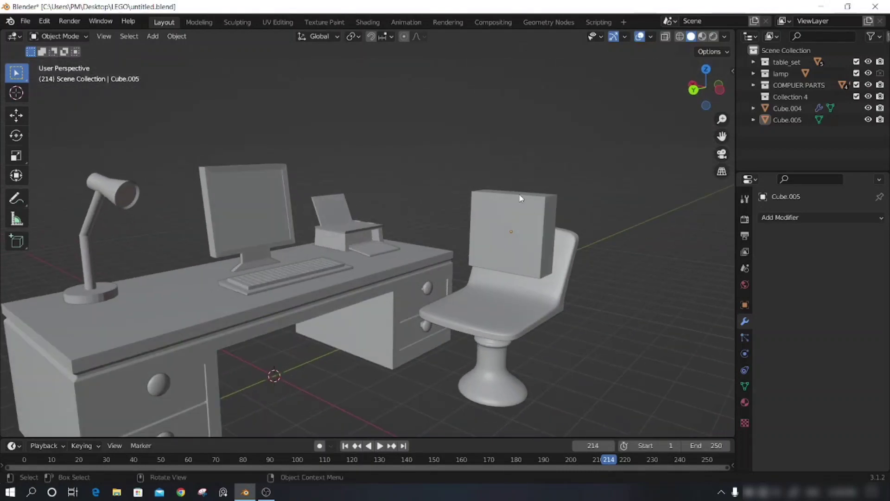
key("shift+a")
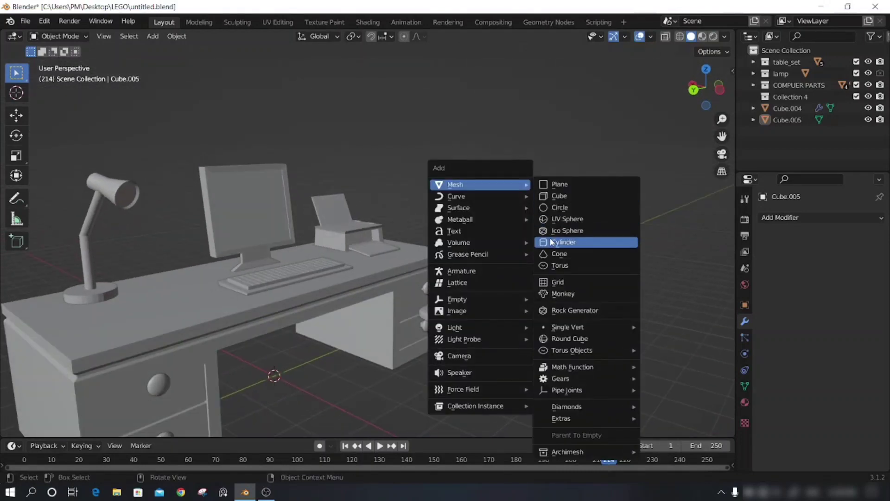
Step: Add a cylinder above the torso block and scale it down
left_click(552, 242)
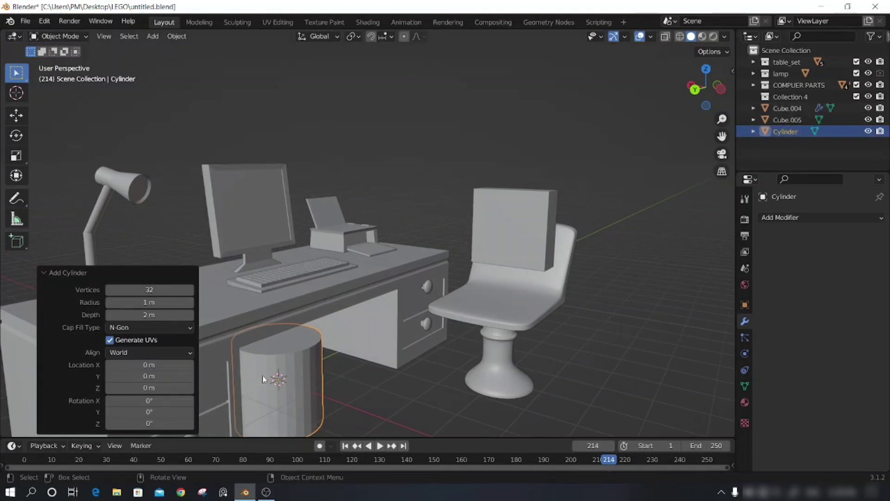
key("g")
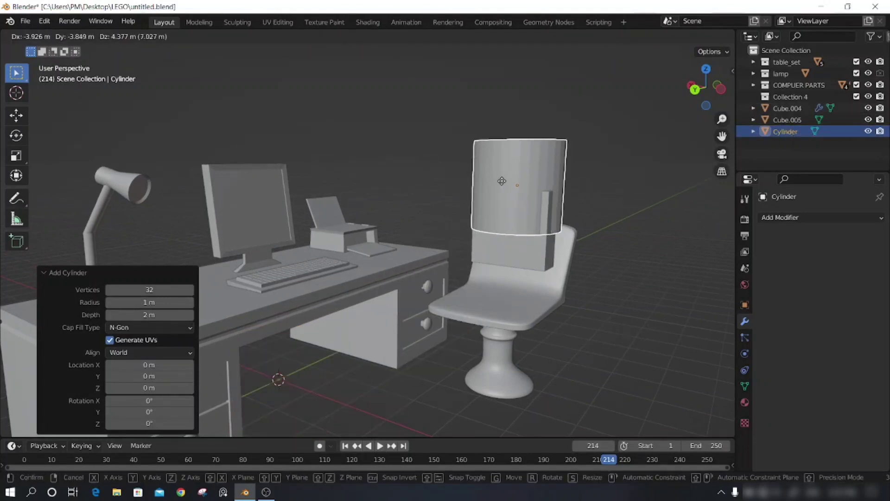
left_click(502, 181)
middle_click_drag(493, 310, 618, 266)
key("s")
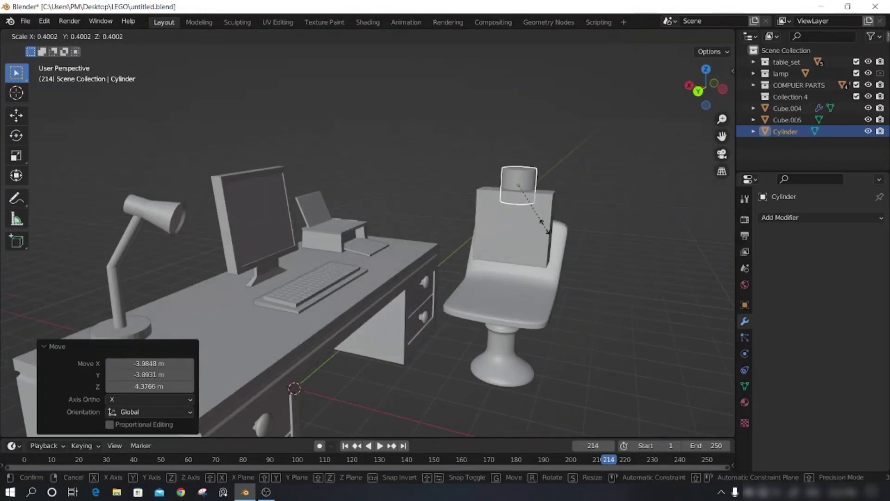
left_click(544, 225)
Step: Move the cylinder along Y onto the torso block and shrink it further
middle_click_drag(544, 225, 496, 255)
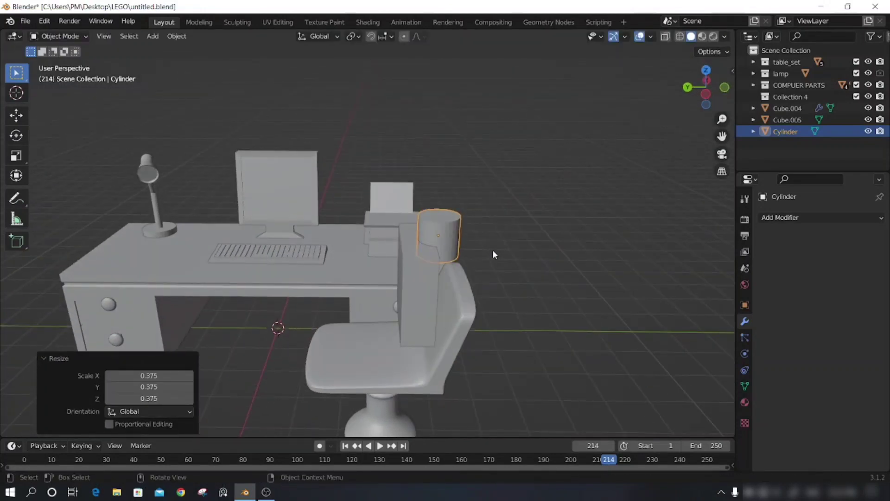
key("g")
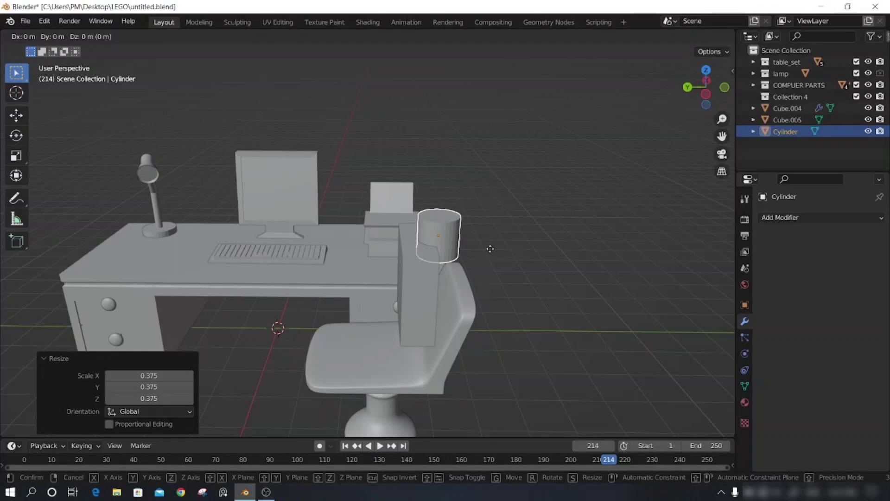
key("y")
left_click(435, 288)
middle_click_drag(436, 287, 625, 191)
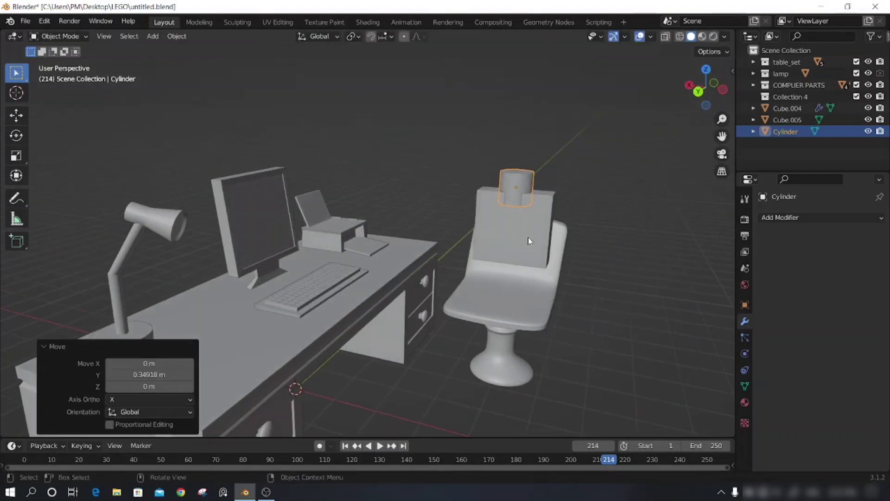
key("s")
left_click(617, 194)
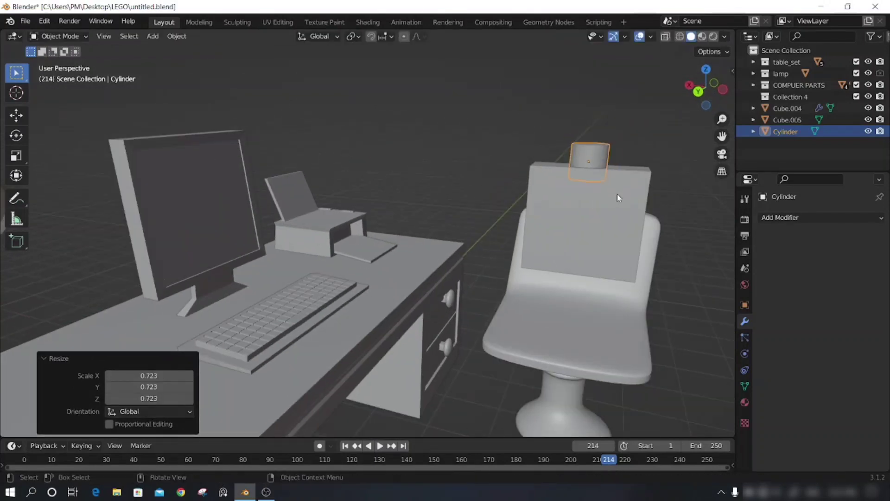
Step: Rescale the torso block and deepen it along Y
left_click(638, 213)
key("s")
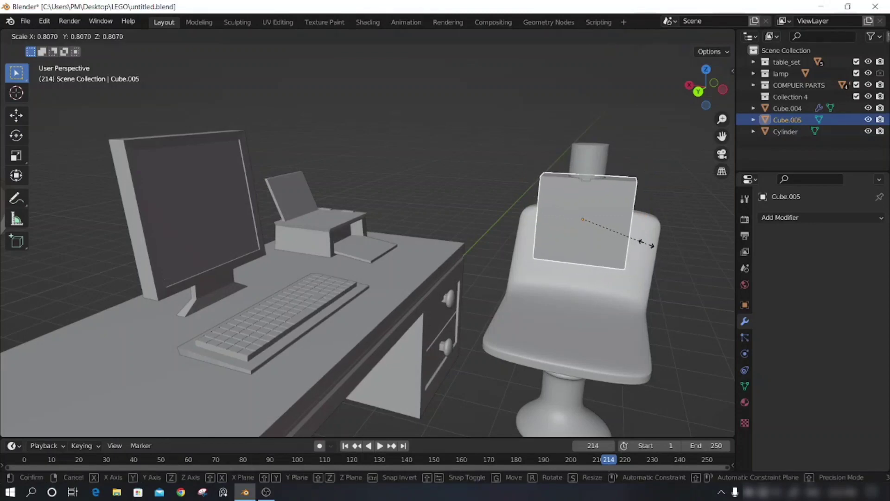
left_click(624, 276)
mouse_move(624, 277)
middle_mouse_down()
mouse_move(536, 284)
mouse_move(561, 310)
middle_mouse_up()
key("s")
key("y")
left_click(513, 294)
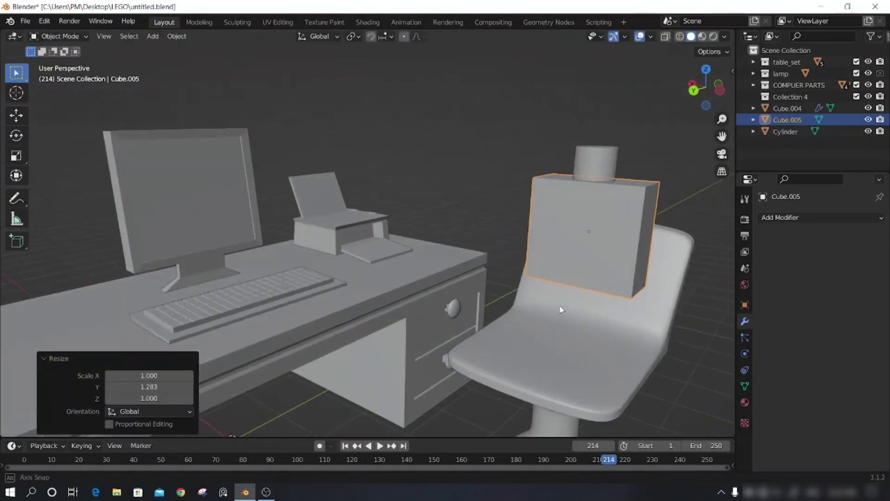
scroll(544, 241, "down", 3)
Step: Fine-tune the neck cylinder's overall size, slightly larger then slightly smaller
left_click(522, 190)
middle_click_drag(522, 190, 527, 231)
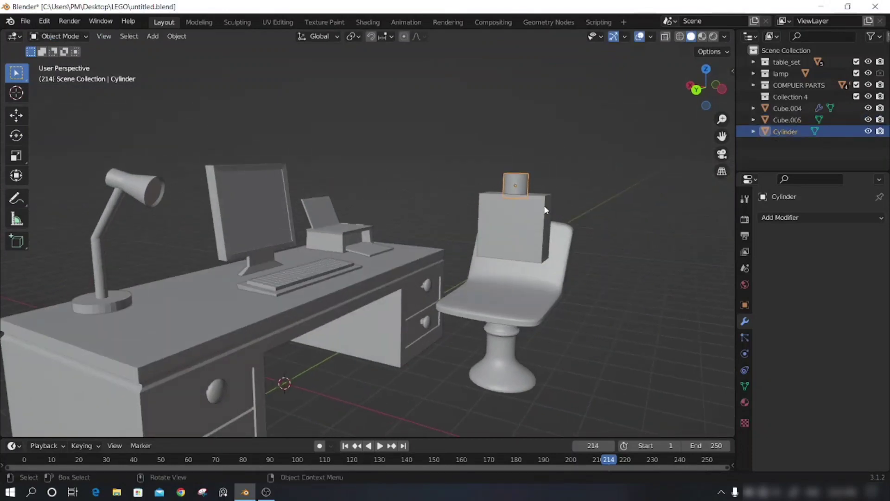
key("s")
left_click(528, 227)
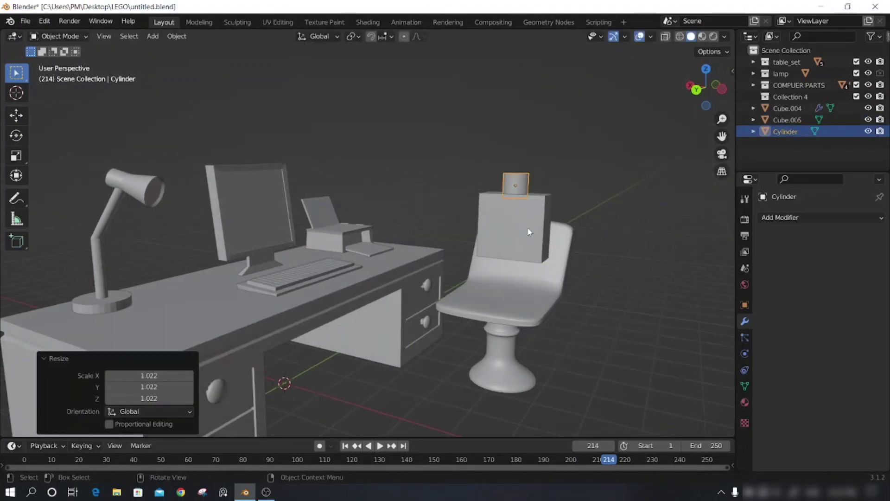
middle_click_drag(528, 227, 573, 207)
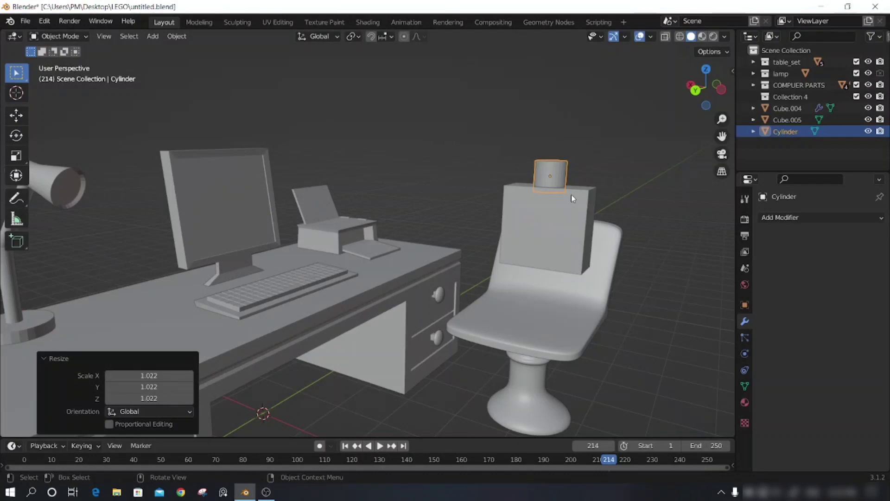
key("s")
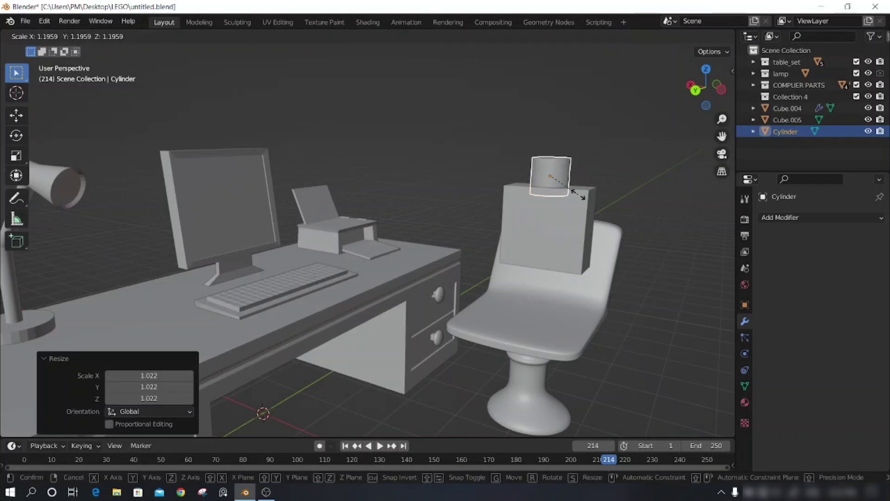
left_click(642, 193)
Step: Flatten the neck cylinder to 0.741 along Z and lower it onto the torso
key("s")
key("z")
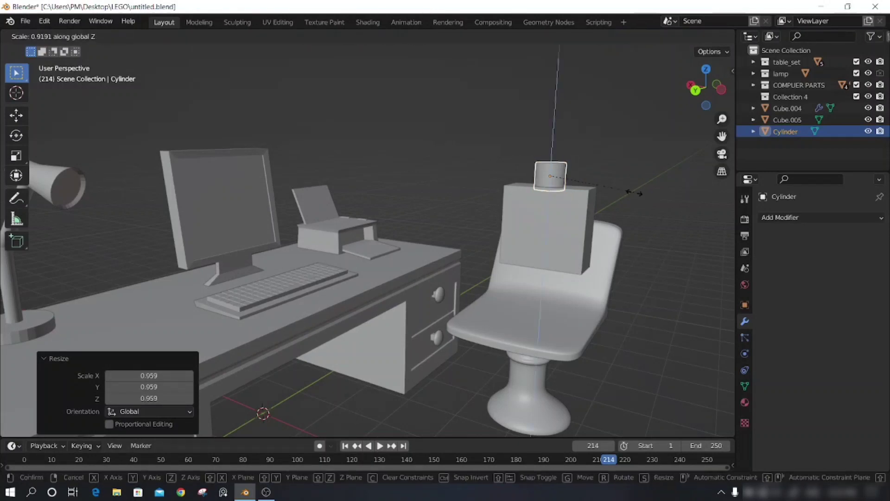
left_click(571, 195)
key("g")
key("z")
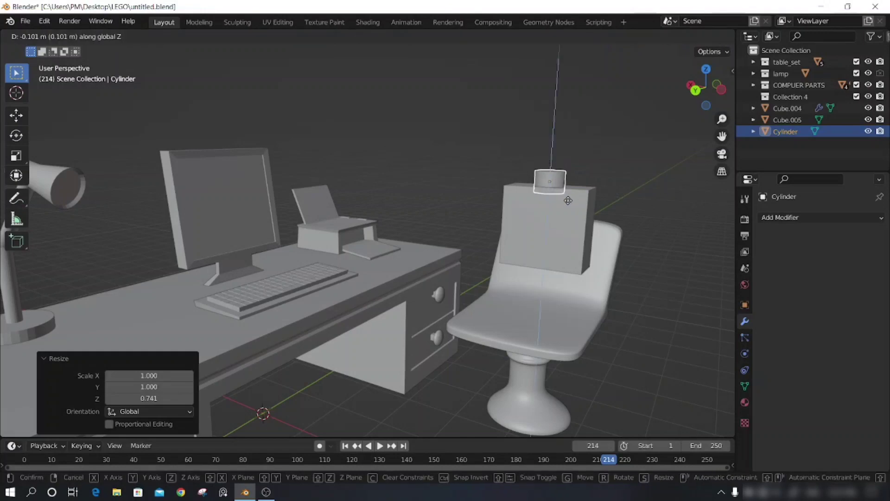
left_click(569, 199)
left_click(630, 206)
Step: Widen the neck cylinder by a 1.1812 scale
mouse_move(558, 179)
middle_mouse_down()
mouse_move(596, 210)
mouse_move(523, 248)
middle_mouse_up()
scroll(523, 248, "up", 3)
middle_click_drag(612, 225, 544, 258)
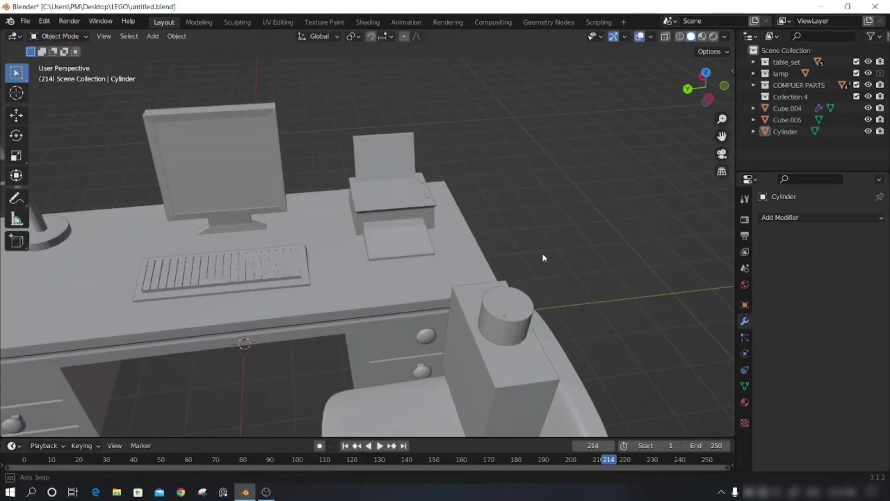
left_click(517, 319)
key("s")
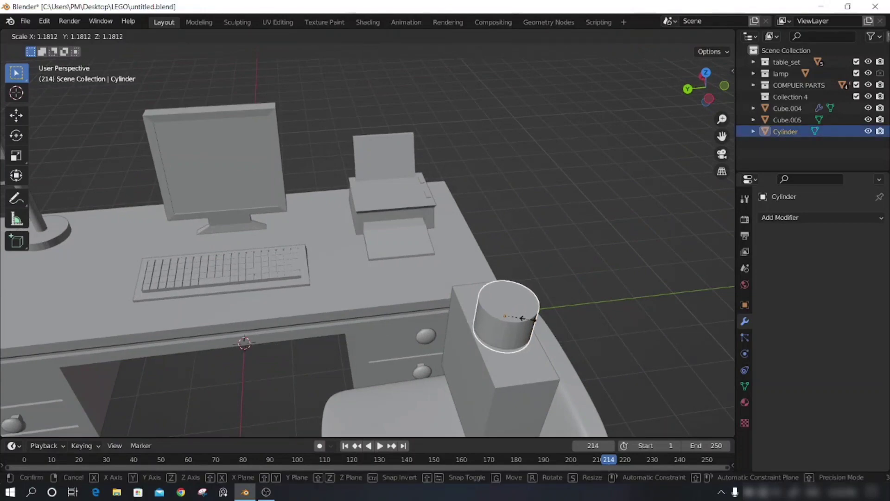
left_click(593, 327)
scroll(593, 327, "down", 3)
mouse_move(593, 327)
middle_mouse_down()
mouse_move(488, 361)
mouse_move(611, 360)
mouse_move(528, 199)
mouse_move(507, 271)
mouse_move(506, 206)
middle_mouse_up()
Step: Add a UV sphere and lift it above the chair
key("shift+a")
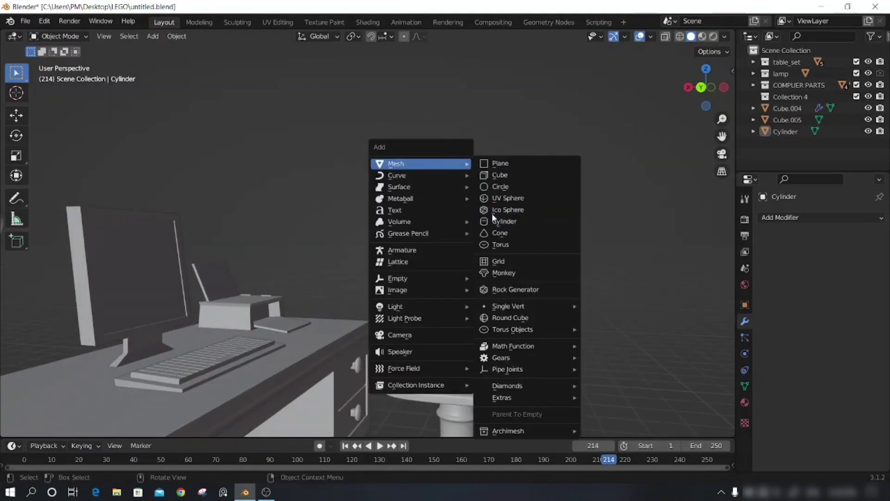
left_click(494, 199)
scroll(357, 341, "down", 5)
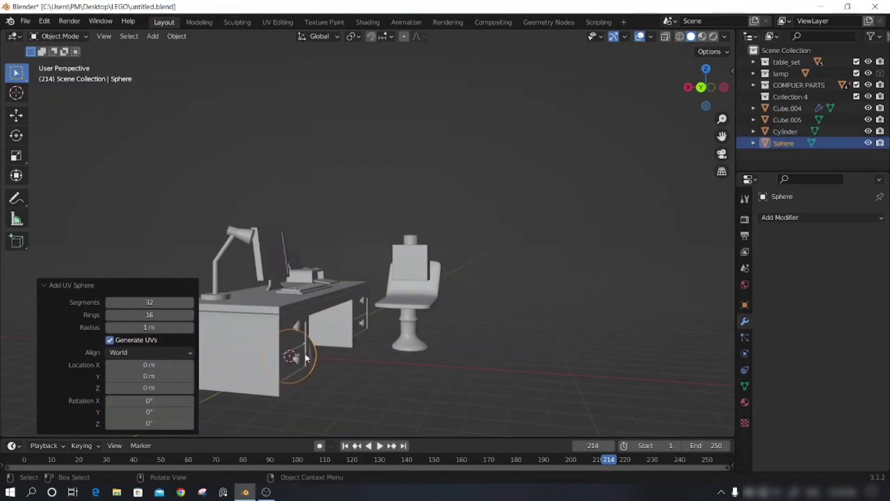
left_click_drag(307, 357, 423, 211)
middle_click_drag(446, 280, 318, 323)
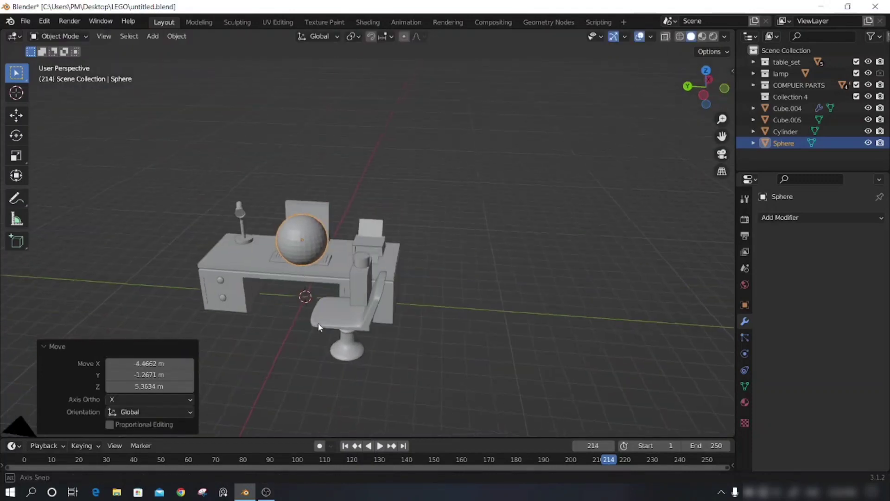
left_click_drag(305, 249, 364, 253)
mouse_move(377, 320)
middle_mouse_down()
mouse_move(544, 280)
mouse_move(488, 232)
middle_mouse_up()
key("g")
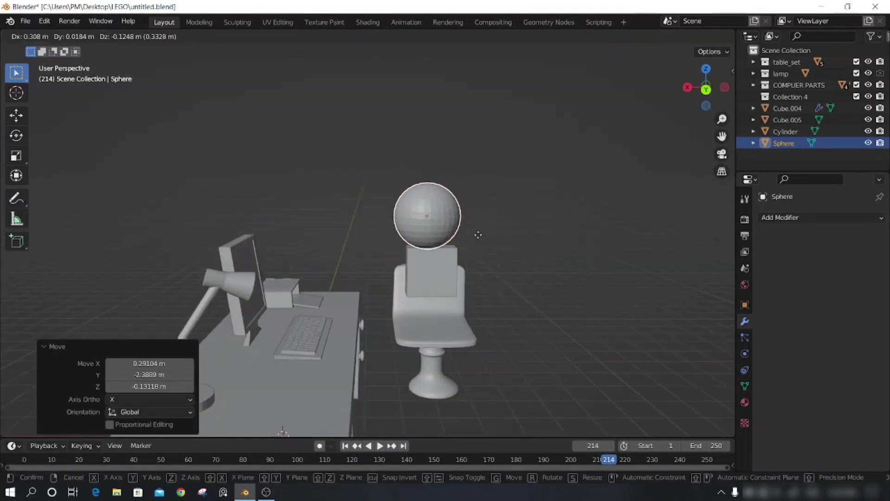
left_click(480, 230)
Step: Shrink the sphere, lower it along Z and centre it over the neck along Y
key("s")
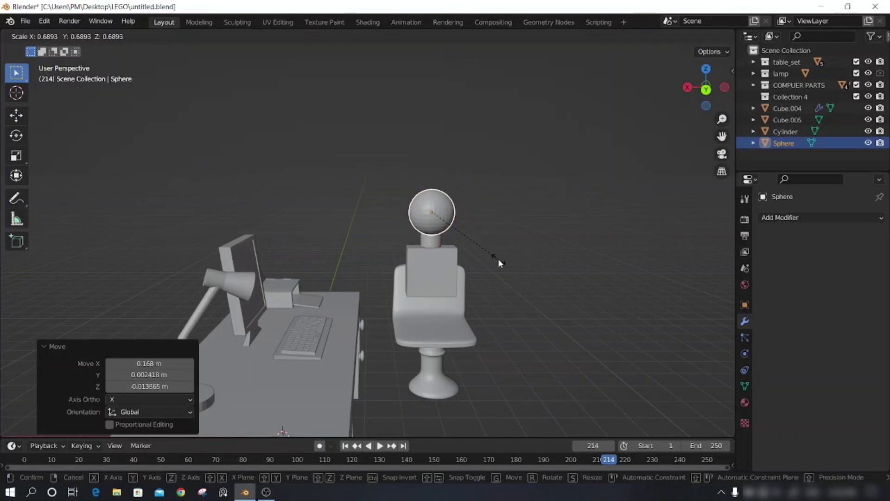
left_click(498, 258)
mouse_move(469, 249)
middle_mouse_down()
mouse_move(471, 214)
mouse_move(474, 270)
mouse_move(380, 262)
middle_mouse_up()
key("g")
key("z")
left_click(473, 241)
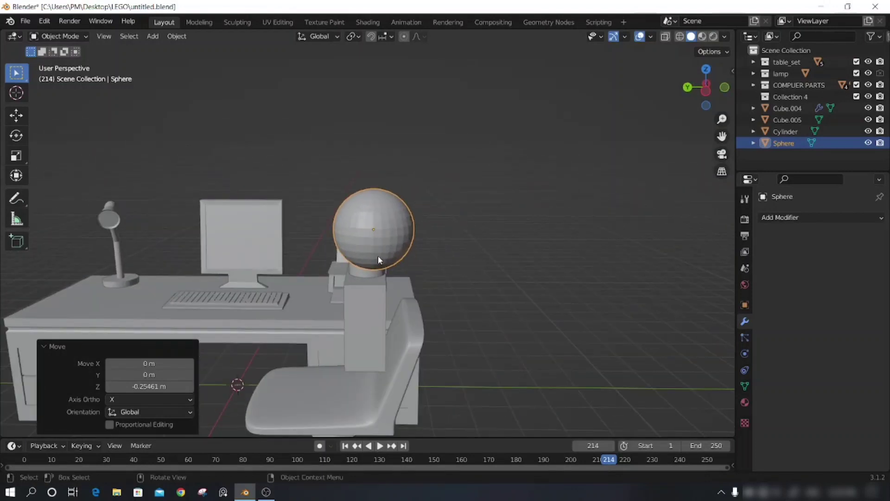
key("g")
key("y")
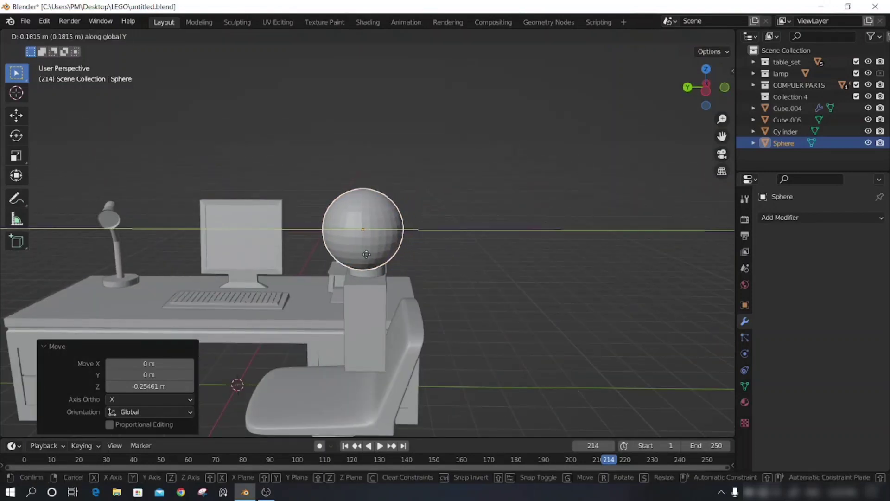
left_click(370, 254)
Step: Scale the head sphere to 0.802 and rest it on the neck cylinder
mouse_move(378, 302)
middle_mouse_down()
mouse_move(482, 244)
mouse_move(466, 304)
middle_mouse_up()
scroll(499, 325, "up", 4)
middle_click_drag(495, 333, 501, 284)
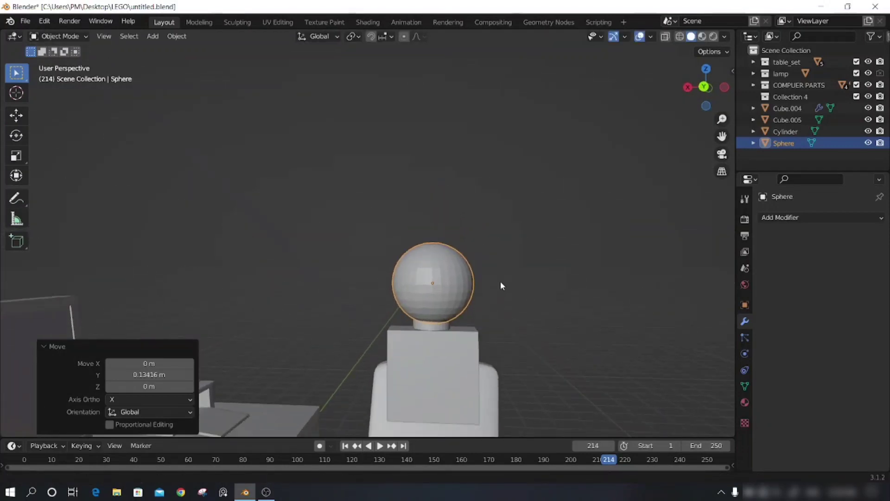
key("s")
left_click(520, 307)
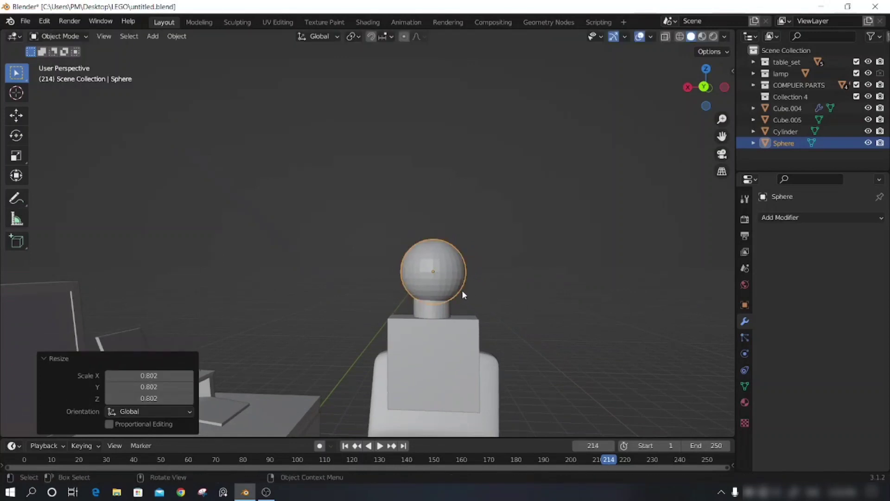
key("g")
left_click(461, 302)
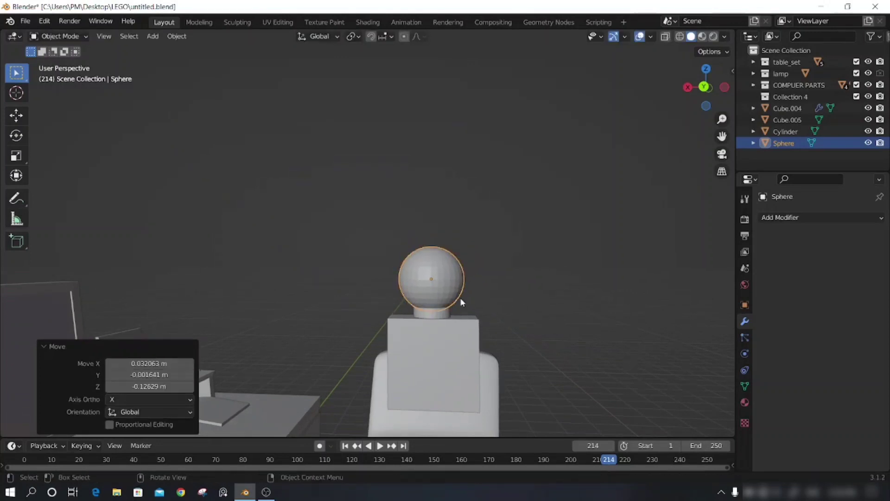
mouse_move(507, 341)
middle_mouse_down()
mouse_move(433, 344)
mouse_move(503, 342)
mouse_move(463, 290)
mouse_move(475, 290)
middle_mouse_up()
left_click(451, 284)
Step: In vertex Edit Mode, soft-move the head sphere's vertices with a resized proportional falloff
key("Tab")
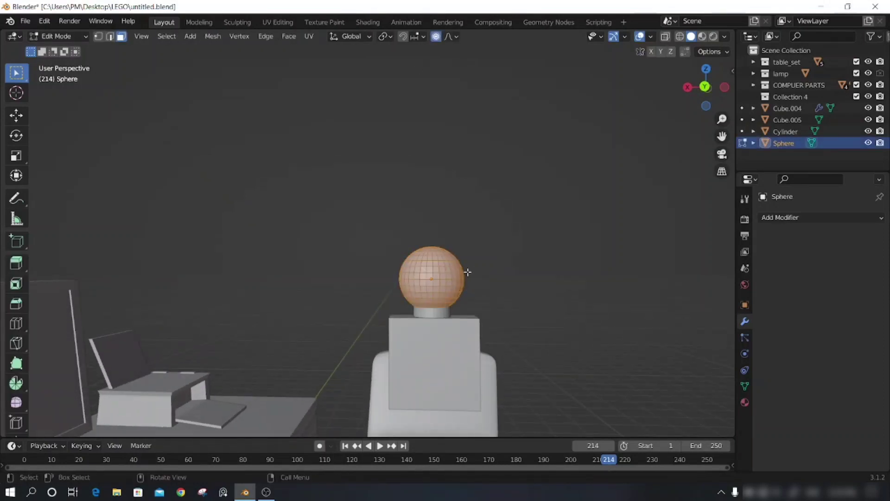
key("1")
left_click(464, 266)
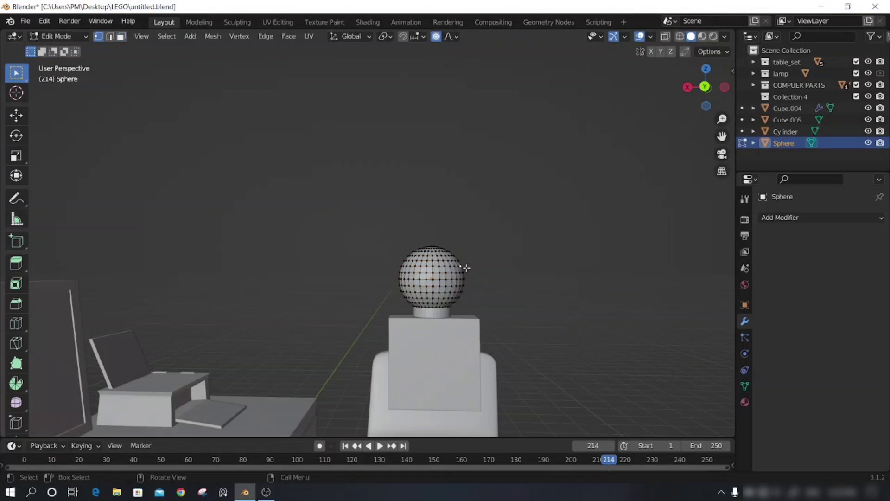
mouse_move(467, 267)
middle_mouse_down()
mouse_move(495, 270)
mouse_move(463, 266)
middle_mouse_up()
key("g")
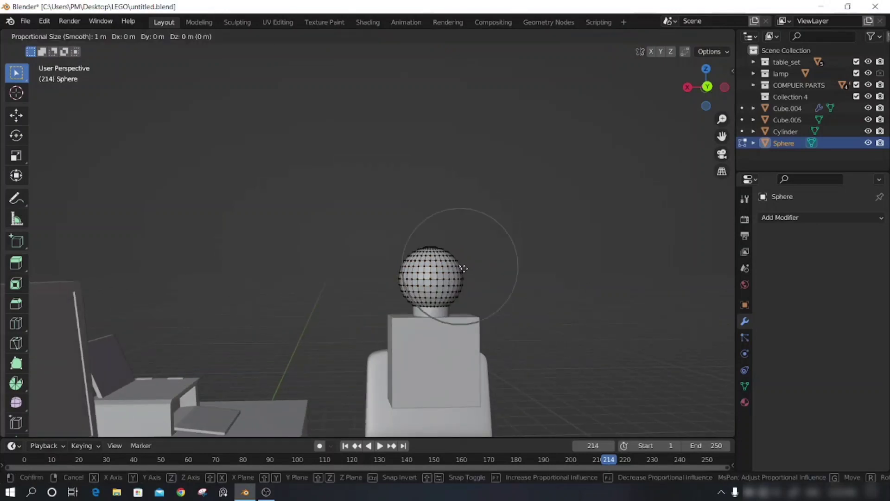
scroll(464, 268, "up", 1)
left_click(464, 282)
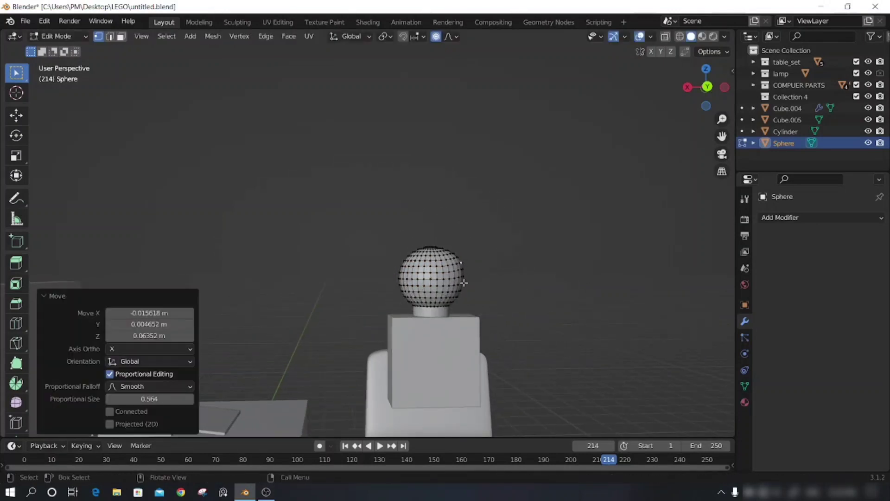
key("g")
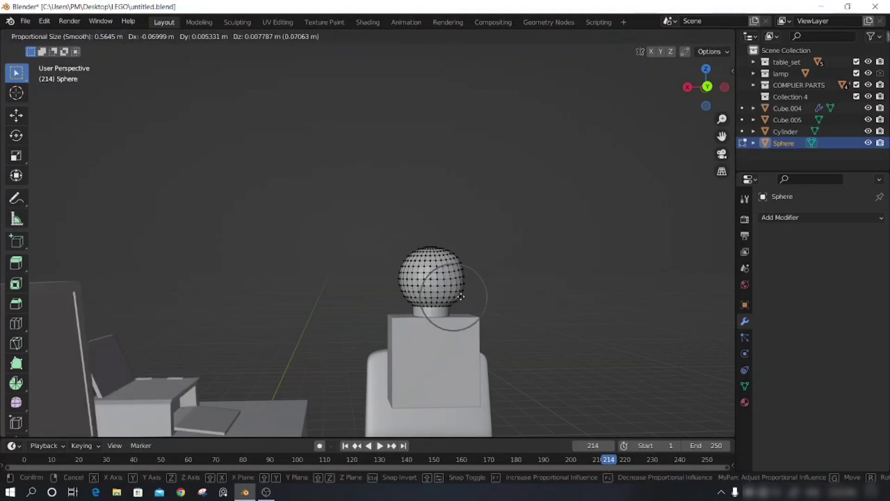
left_click(459, 297)
key("g")
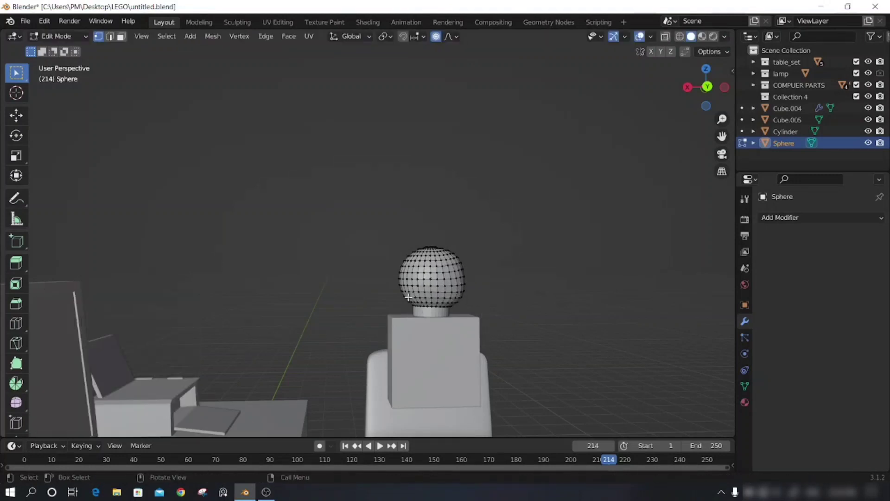
left_click(403, 298)
key("g")
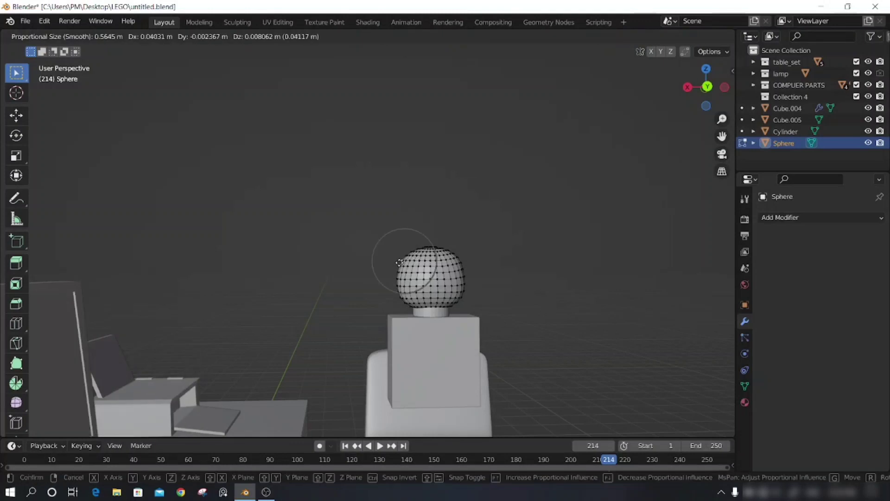
left_click(413, 288)
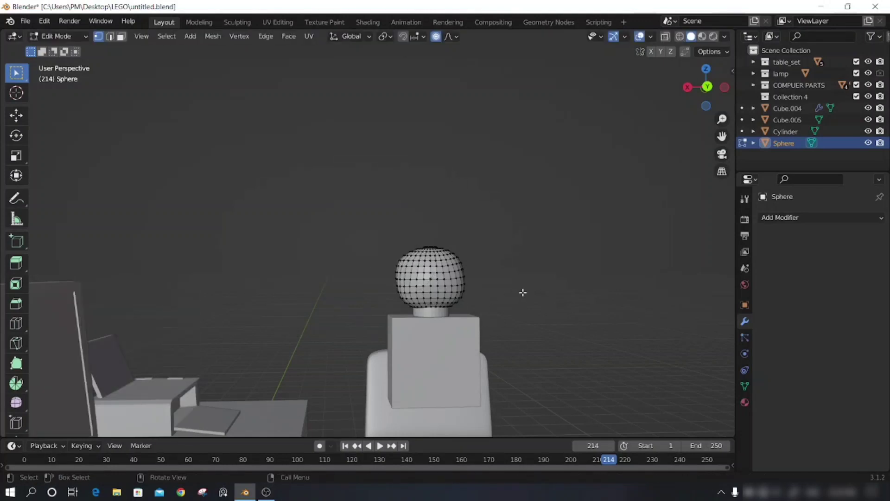
Step: Check the shaded head, then refine its sides with four more proportional-editing moves
key("Tab")
middle_click_drag(522, 291, 460, 262)
key("Tab")
key("g")
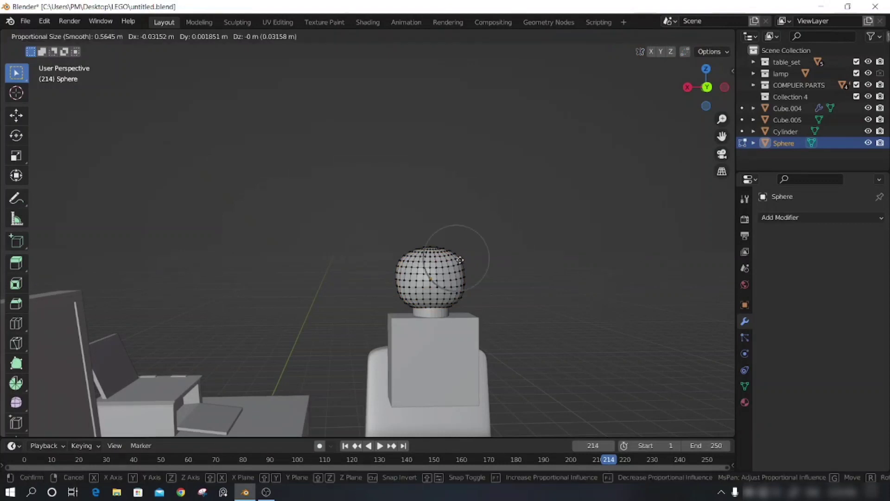
left_click(459, 261)
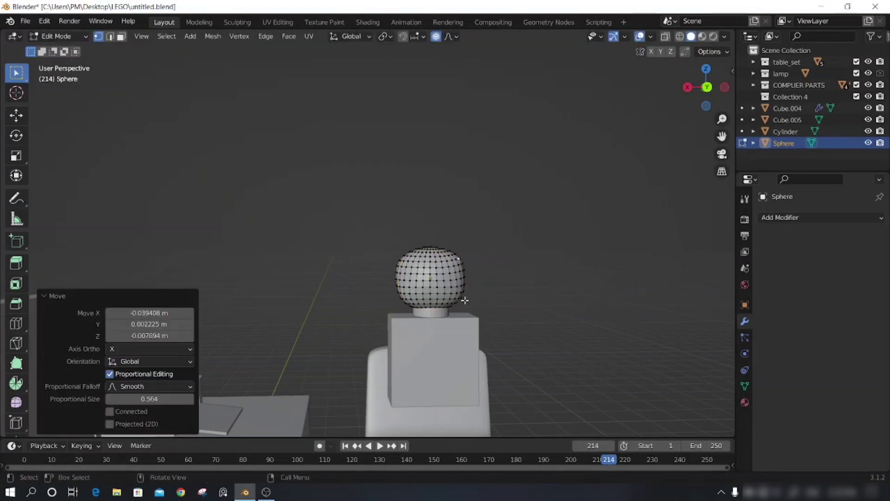
key("g")
left_click(461, 299)
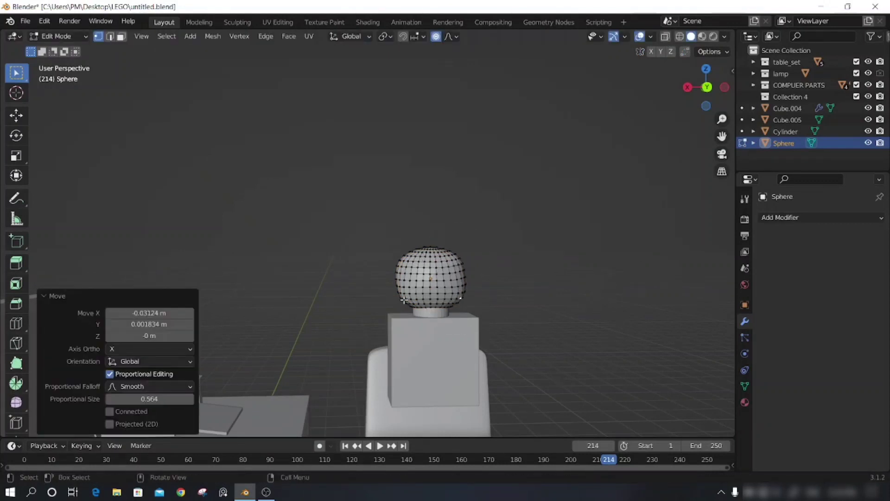
key("g")
left_click(401, 286)
key("g")
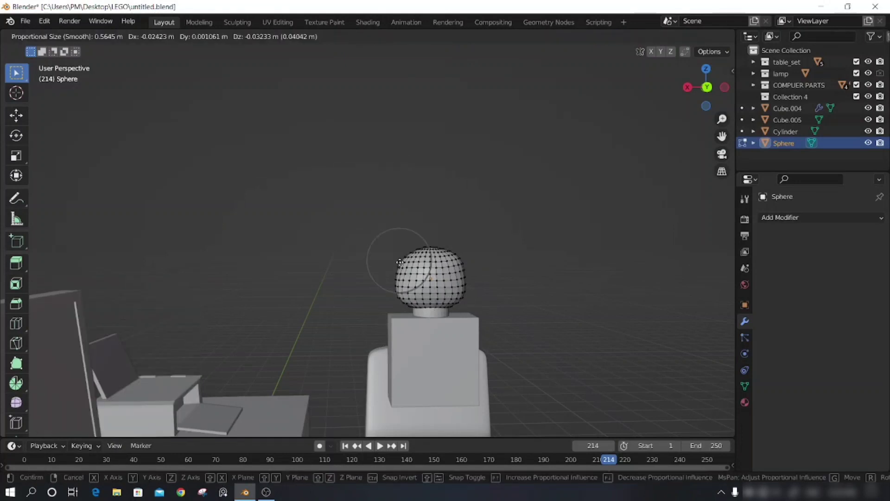
left_click(402, 260)
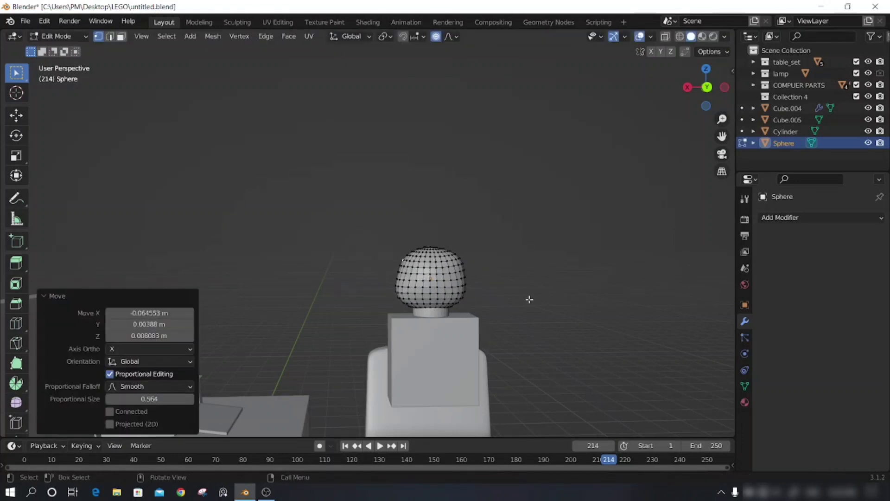
mouse_move(671, 350)
middle_mouse_down()
mouse_move(517, 329)
mouse_move(570, 309)
mouse_move(466, 300)
mouse_move(609, 314)
mouse_move(465, 312)
mouse_move(571, 304)
mouse_move(493, 309)
middle_mouse_up()
key("Tab")
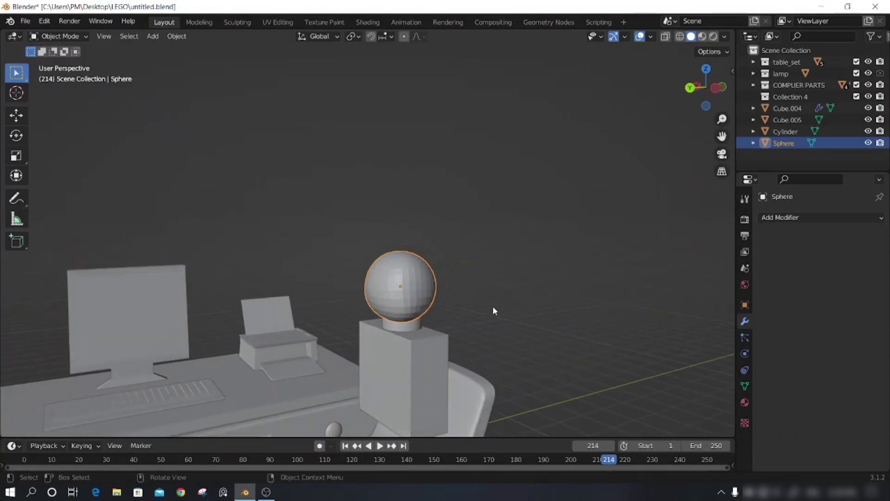
Step: Finish shaping the head into a broad dome-topped form, undoing one move, then exit Edit Mode
key("Tab")
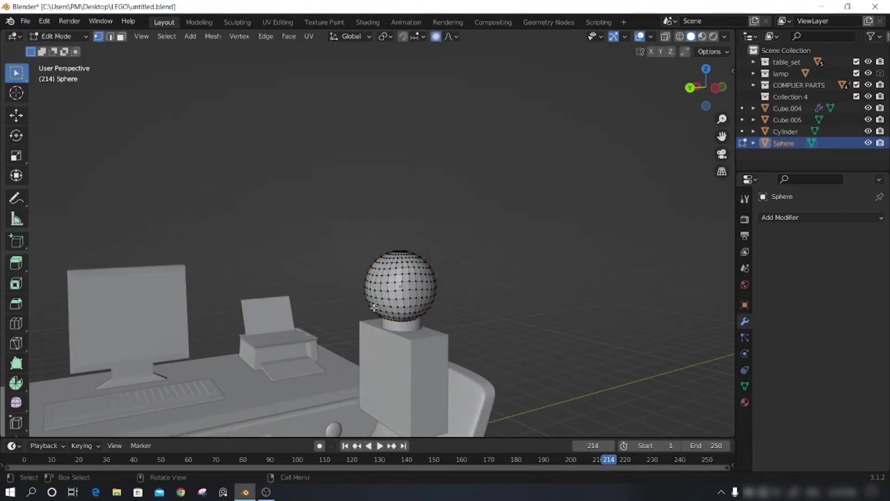
key("g")
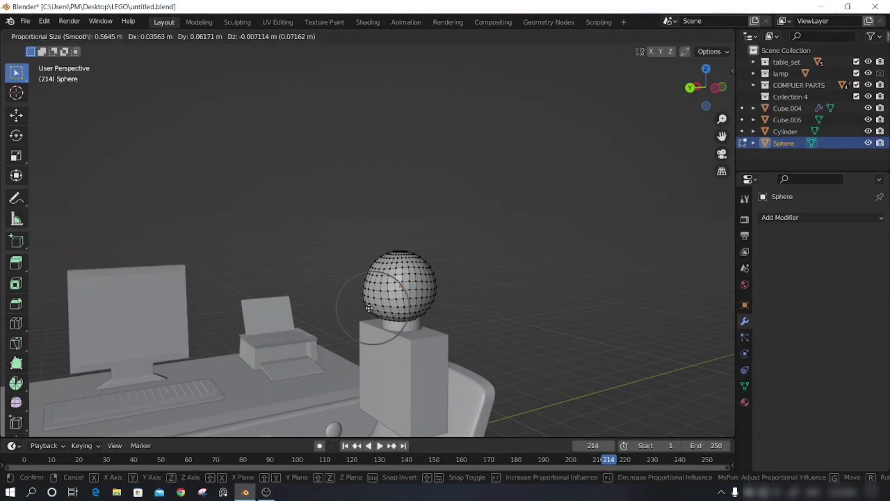
left_click(369, 309)
mouse_move(516, 342)
middle_mouse_down()
mouse_move(497, 342)
mouse_move(619, 338)
mouse_move(592, 340)
middle_mouse_up()
key("ctrl+z")
mouse_move(541, 344)
middle_mouse_down()
mouse_move(460, 340)
mouse_move(525, 330)
middle_mouse_up()
key("g")
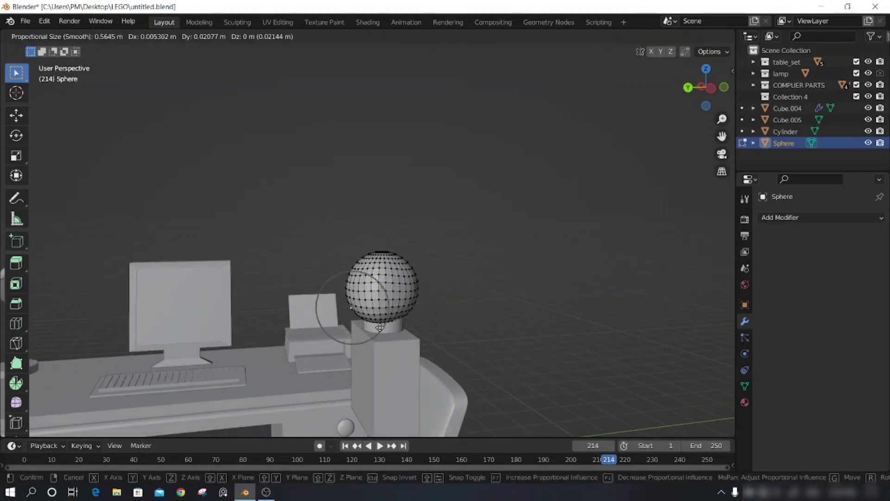
left_click(378, 328)
mouse_move(378, 328)
middle_mouse_down()
mouse_move(549, 321)
mouse_move(445, 306)
mouse_move(497, 328)
mouse_move(460, 330)
middle_mouse_up()
key("g")
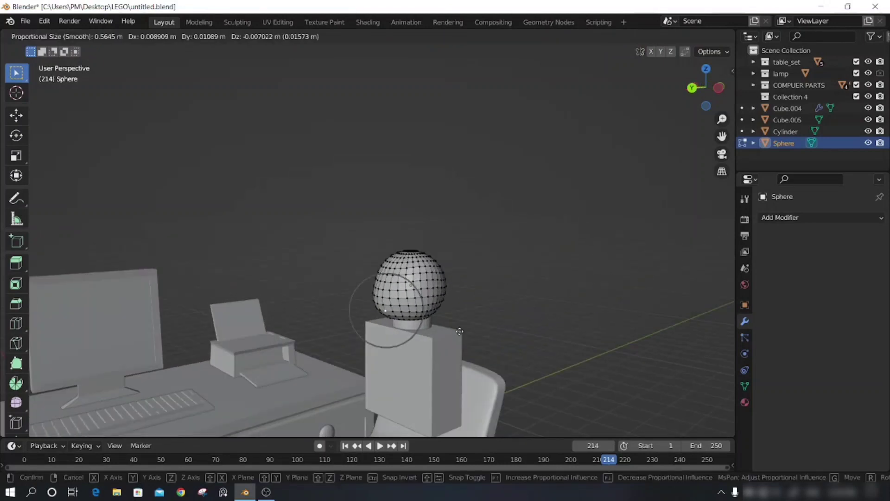
left_click(460, 331)
mouse_move(520, 328)
middle_mouse_down()
mouse_move(602, 321)
mouse_move(580, 330)
mouse_move(577, 302)
mouse_move(527, 322)
mouse_move(484, 317)
mouse_move(538, 319)
middle_mouse_up()
key("g")
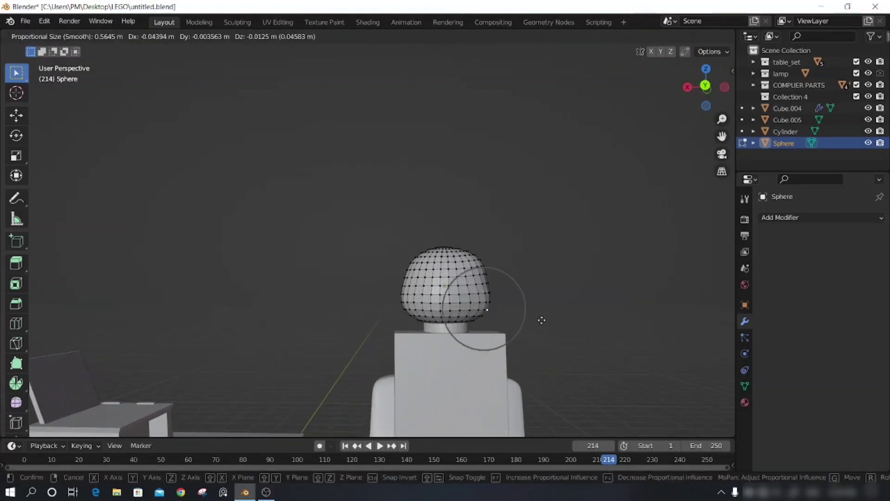
left_click(542, 320)
key("Tab")
mouse_move(580, 328)
middle_mouse_down()
mouse_move(512, 337)
mouse_move(662, 311)
middle_mouse_up()
Step: Add a Subdivision Surface modifier at viewport level 3 to the head, then Shift+D duplicate it
left_click(777, 223)
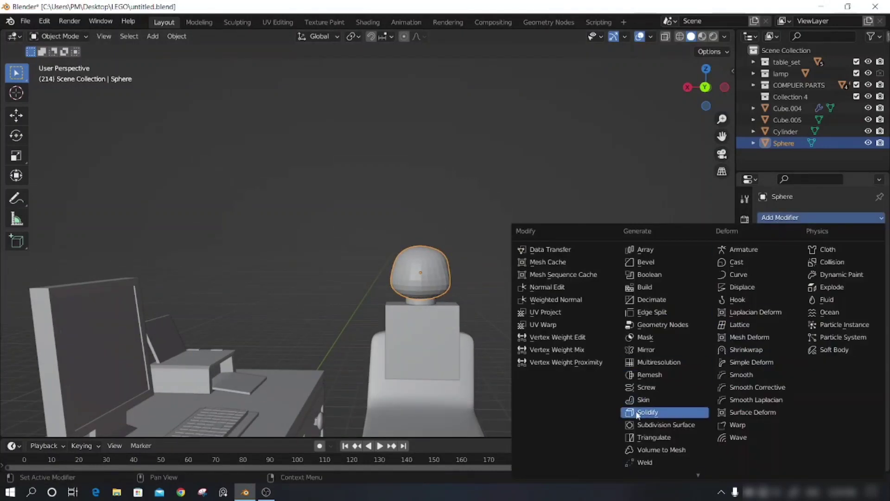
left_click(658, 414)
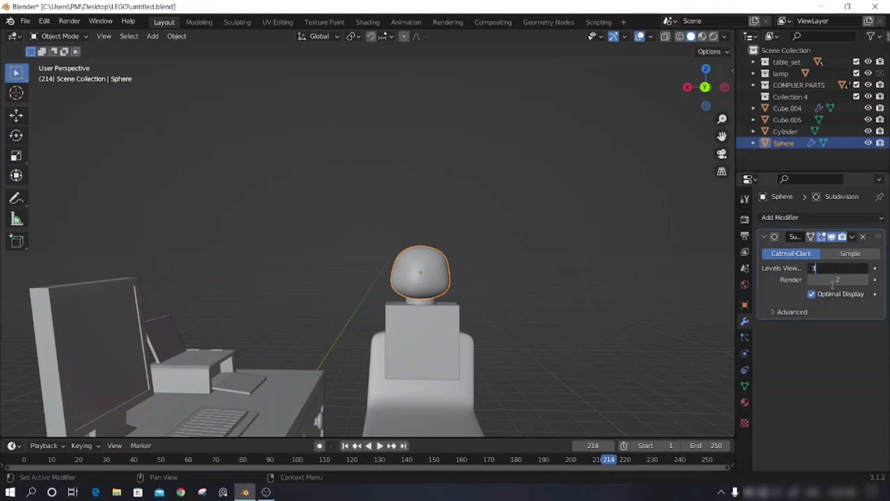
left_click(497, 311)
mouse_move(498, 311)
middle_mouse_down()
mouse_move(515, 311)
mouse_move(433, 276)
middle_mouse_up()
left_click(421, 272)
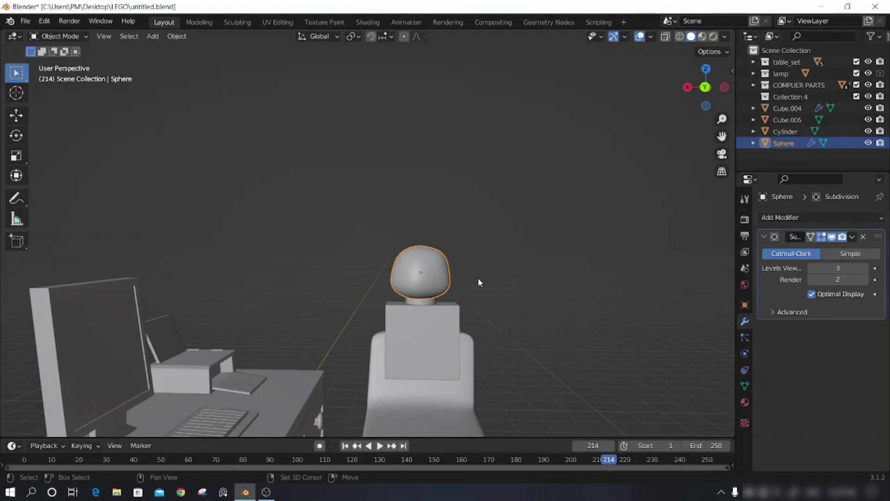
key("shift+d")
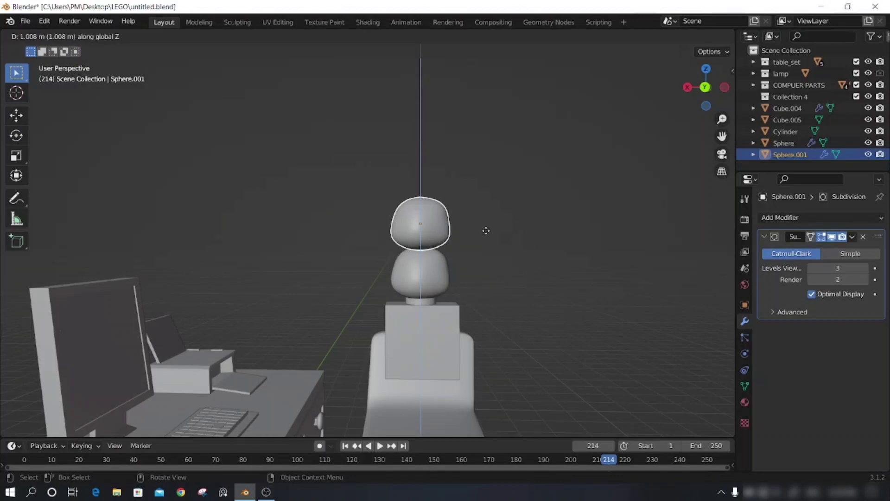
Step: Flatten the duplicate sphere to 0.644 height on Z and lower it onto the head
left_click(515, 244)
key("s")
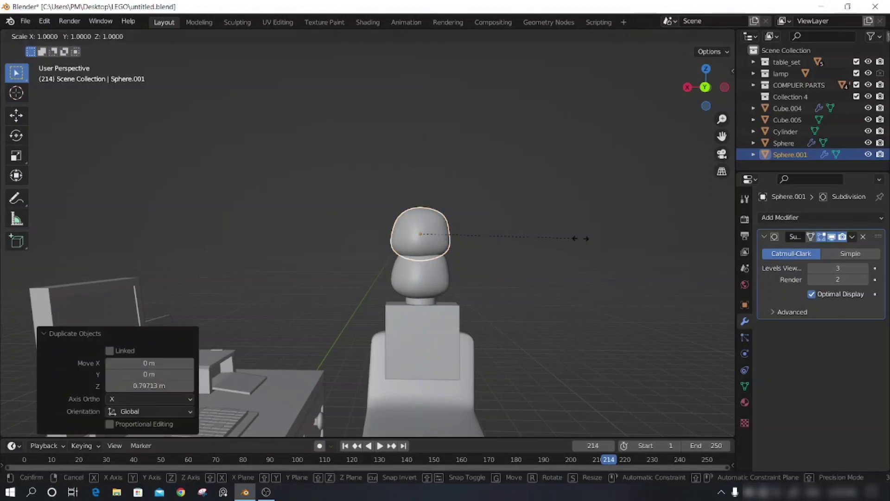
key("z")
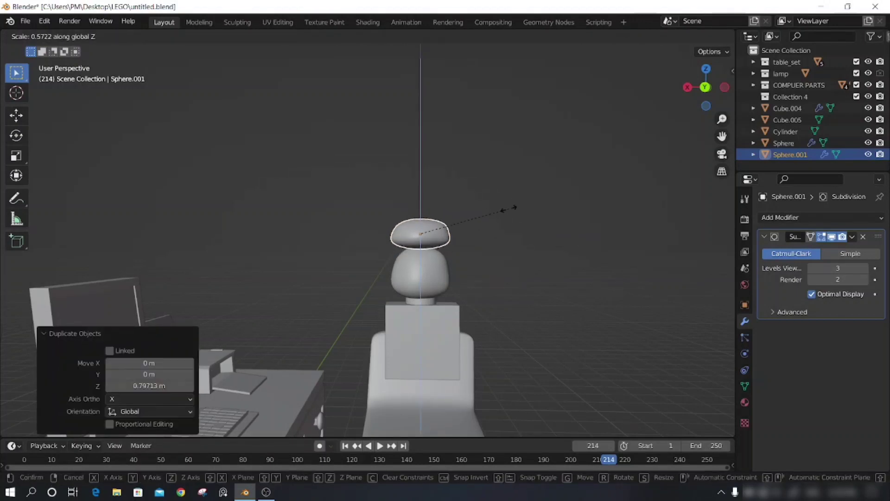
left_click(499, 283)
key("g")
key("z")
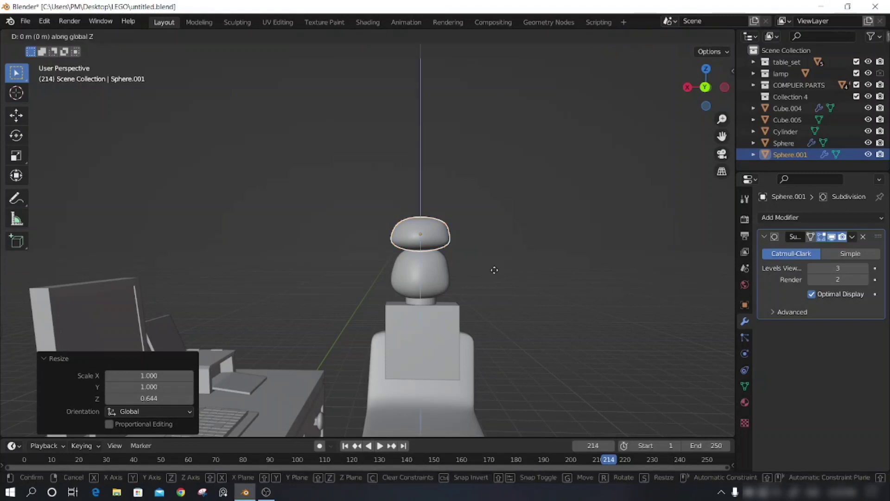
left_click(494, 280)
mouse_move(494, 280)
middle_mouse_down()
mouse_move(467, 294)
mouse_move(407, 291)
mouse_move(491, 283)
middle_mouse_up()
scroll(493, 278, "up", 3)
Step: Droop the cap's edge in Edit Mode, then flatten the cap further to 0.434 height
key("Tab")
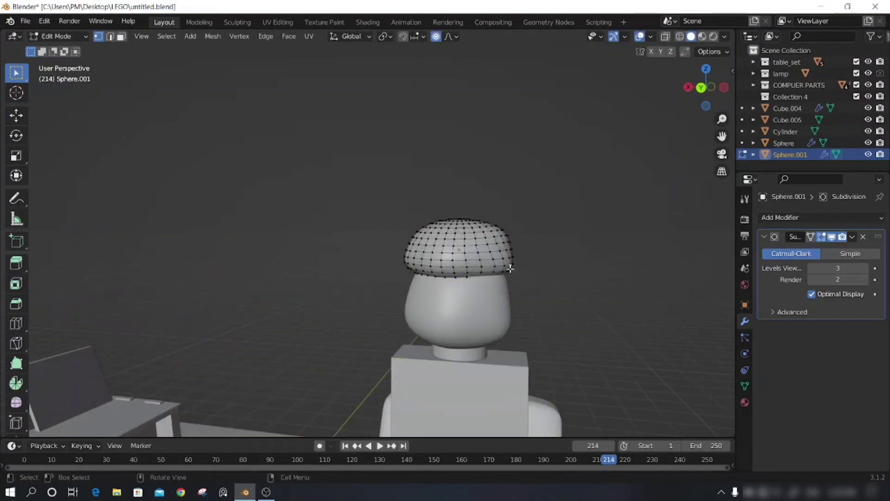
left_click_drag(510, 268, 521, 298)
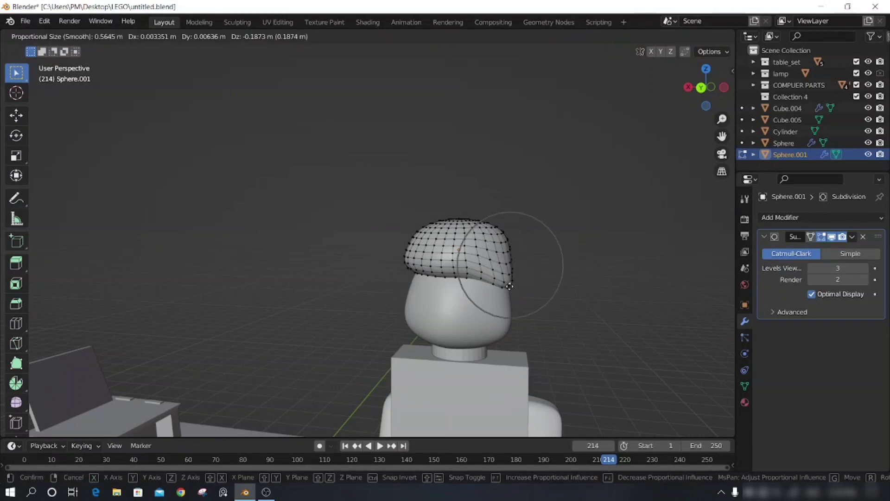
left_click(520, 298)
middle_click_drag(521, 298, 575, 278)
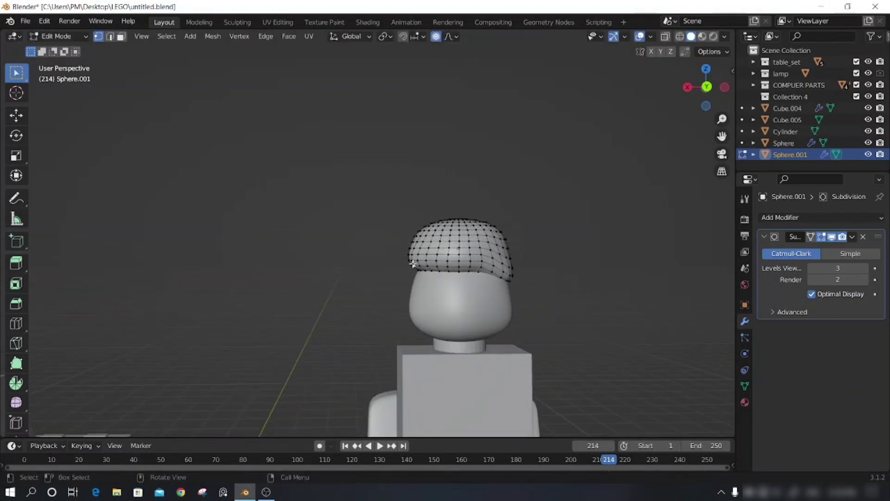
left_click_drag(413, 264, 417, 266)
middle_click_drag(575, 282, 615, 274)
key("Tab")
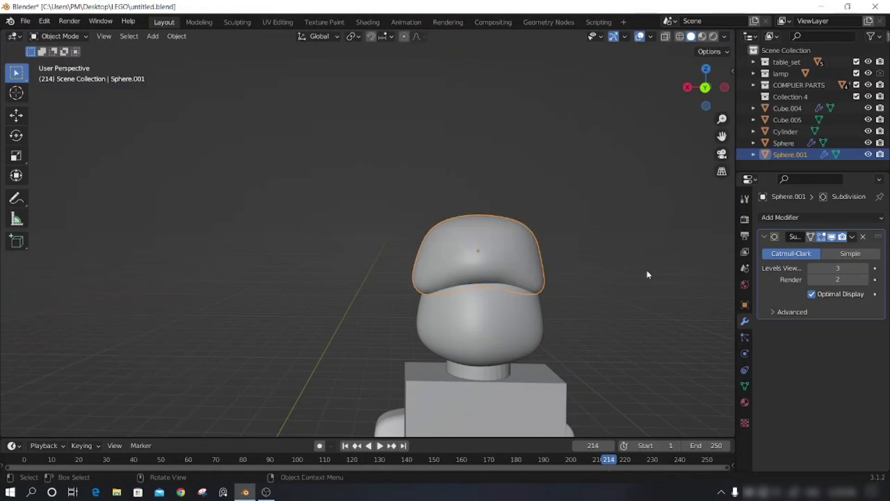
left_click(513, 257)
key("s")
key("z")
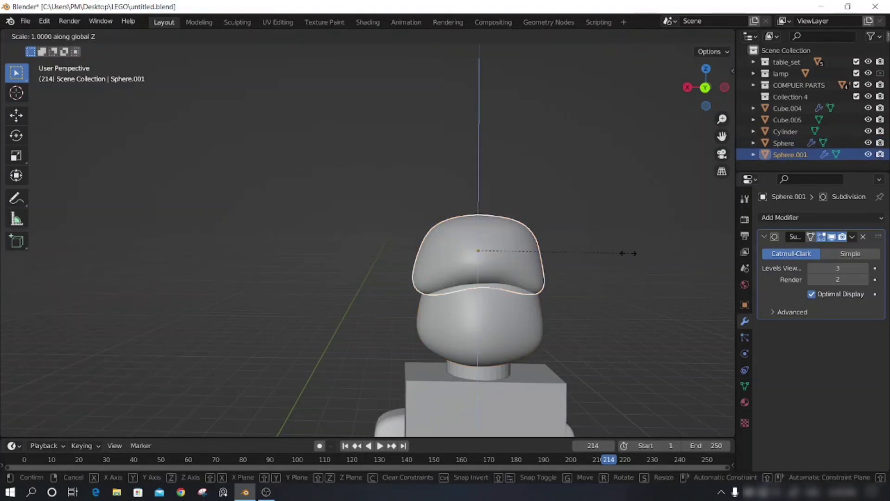
left_click(548, 249)
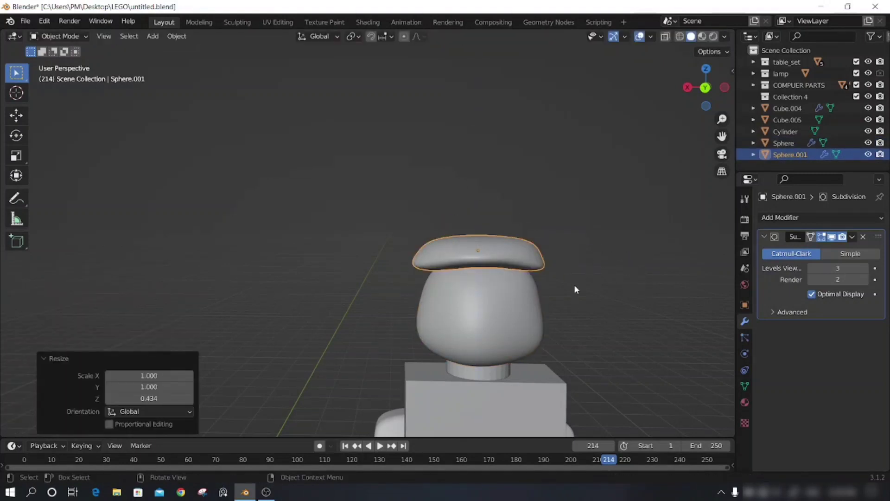
Step: Pull the cap's right, left and lower edges down over the head with proportional editing
key("Tab")
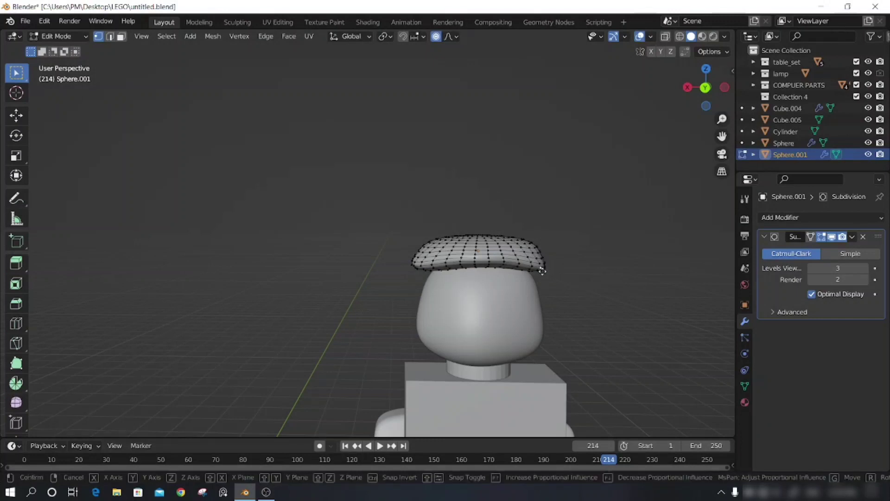
key("g")
left_click(544, 302)
left_click(415, 265)
key("g")
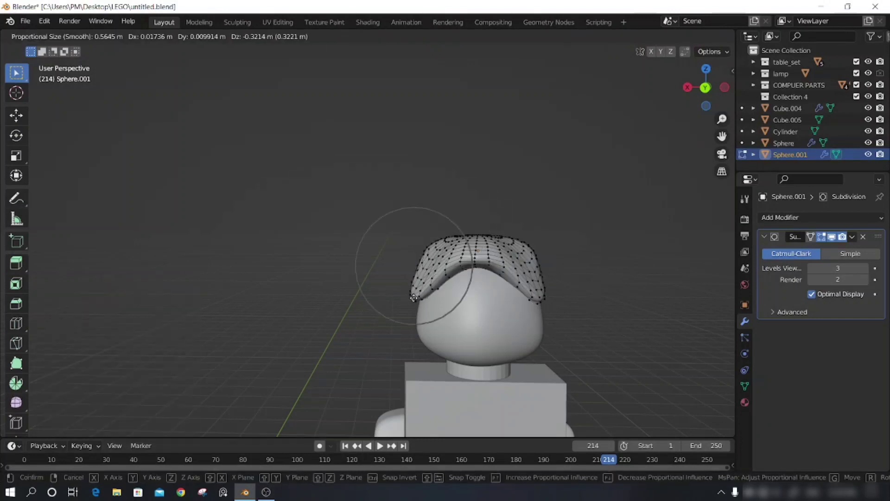
left_click(414, 297)
middle_click_drag(597, 322, 473, 268)
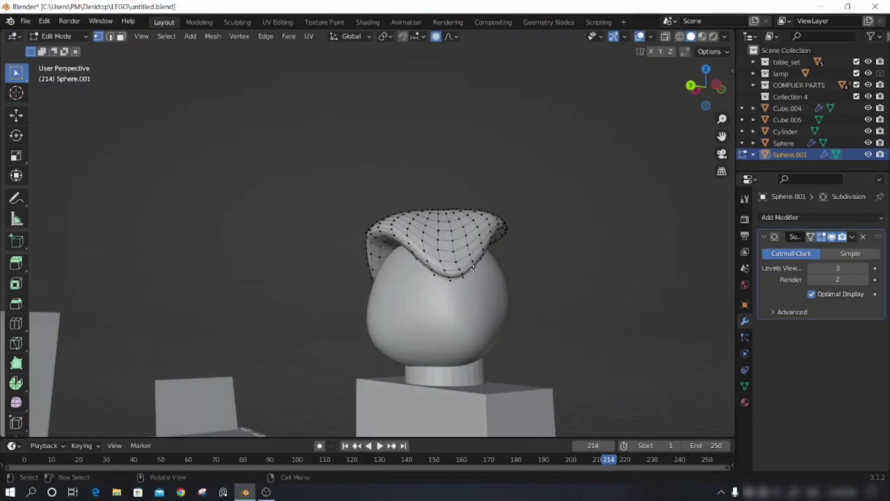
left_click(474, 272)
key("g")
left_click(482, 269)
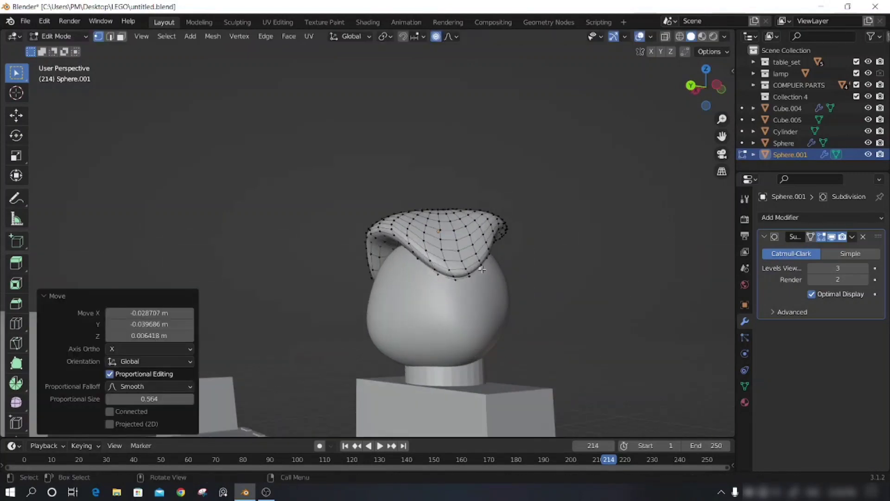
key("g")
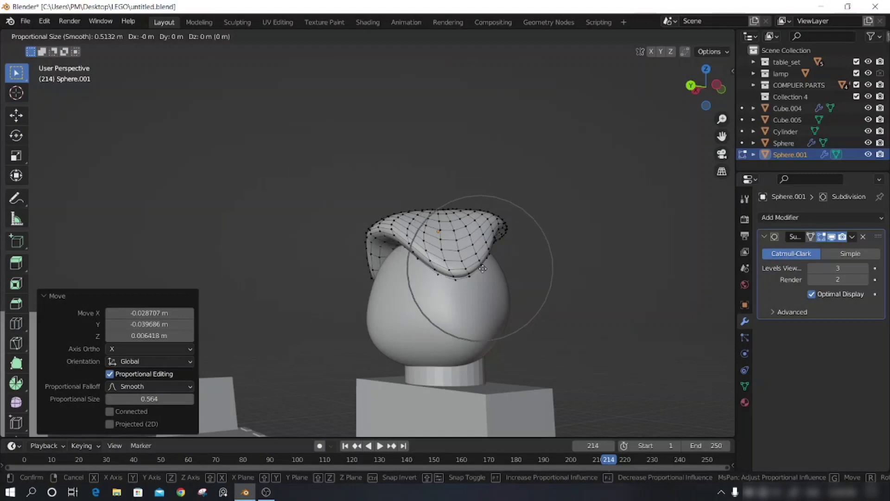
left_click(483, 272)
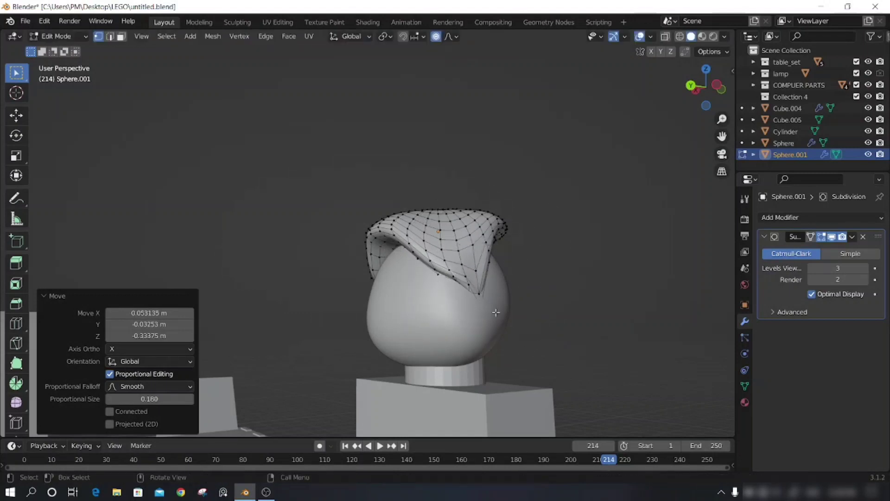
Step: Shape the hair's sides and front edge with soft moves from front and three-quarter views
mouse_move(483, 272)
middle_mouse_down()
mouse_move(614, 294)
mouse_move(602, 311)
mouse_move(640, 304)
mouse_move(403, 269)
middle_mouse_up()
left_click(412, 283)
key("g")
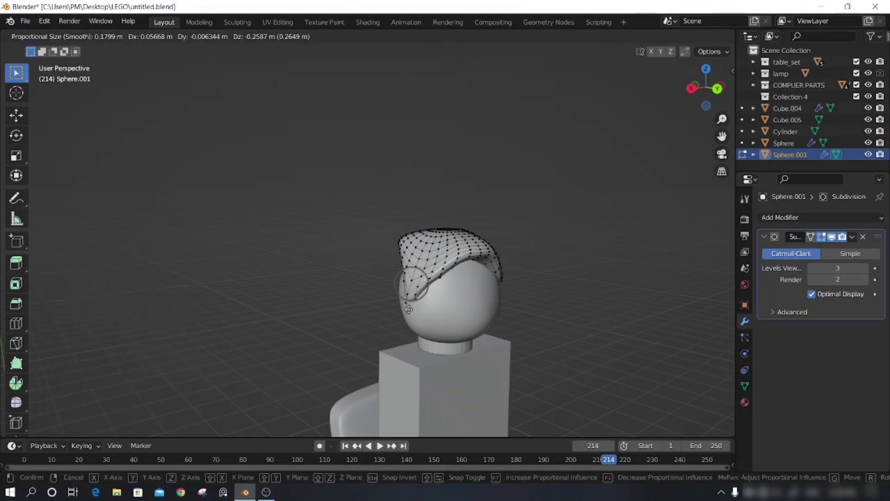
left_click(410, 317)
mouse_move(410, 317)
middle_mouse_down()
mouse_move(549, 308)
mouse_move(533, 322)
mouse_move(287, 233)
middle_mouse_up()
left_click(285, 232)
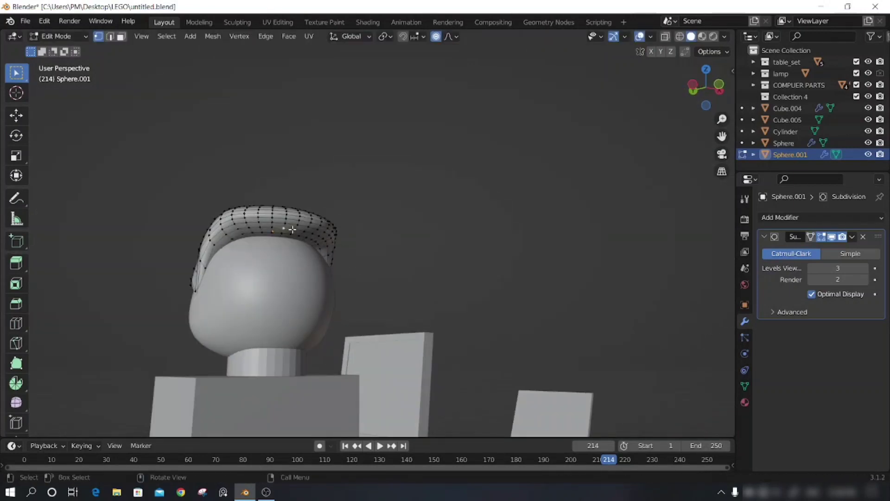
key("g")
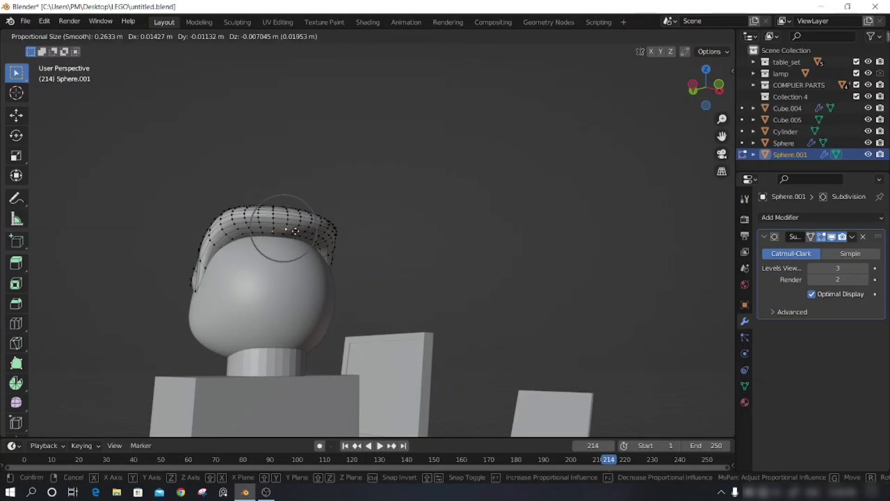
scroll(295, 230, "down", 4)
left_click(278, 195)
left_click(410, 275)
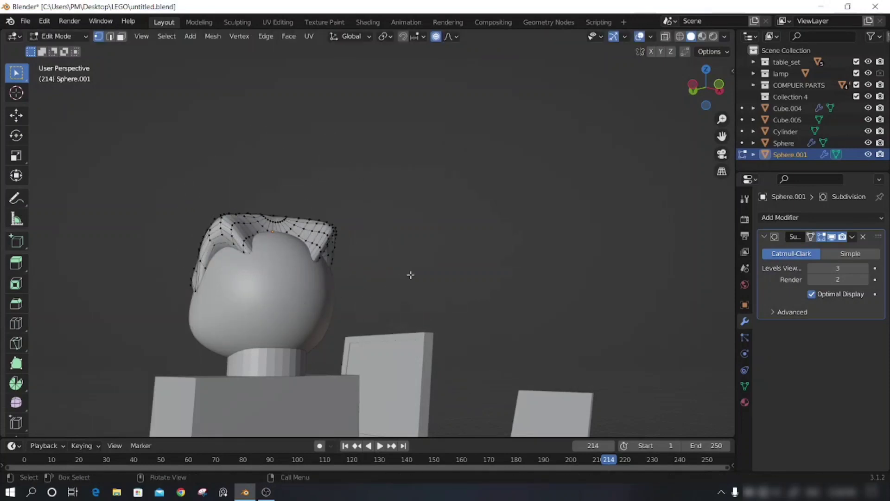
middle_click_drag(411, 275, 385, 293)
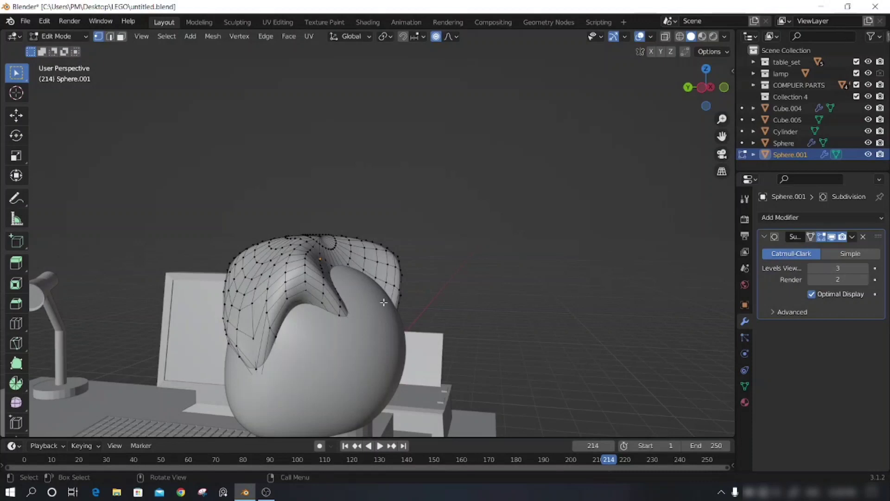
key("g")
left_click(385, 308)
key("g")
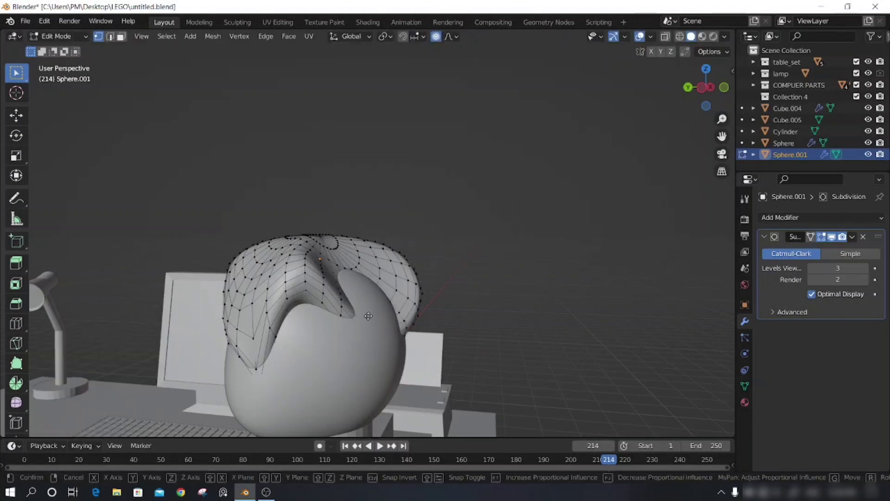
left_click(390, 317)
Step: Drape the hair down over the back of the head with smaller-falloff proportional moves
middle_click_drag(471, 328, 297, 264)
key("g")
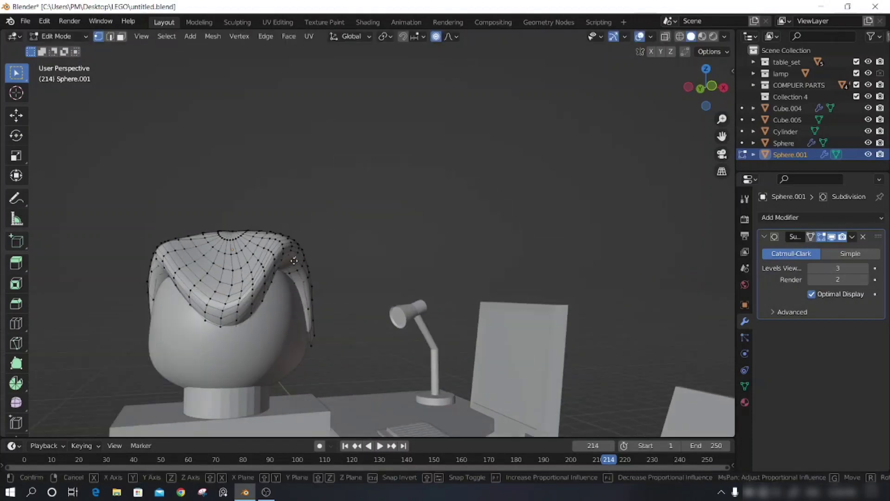
left_click(292, 330)
key("g")
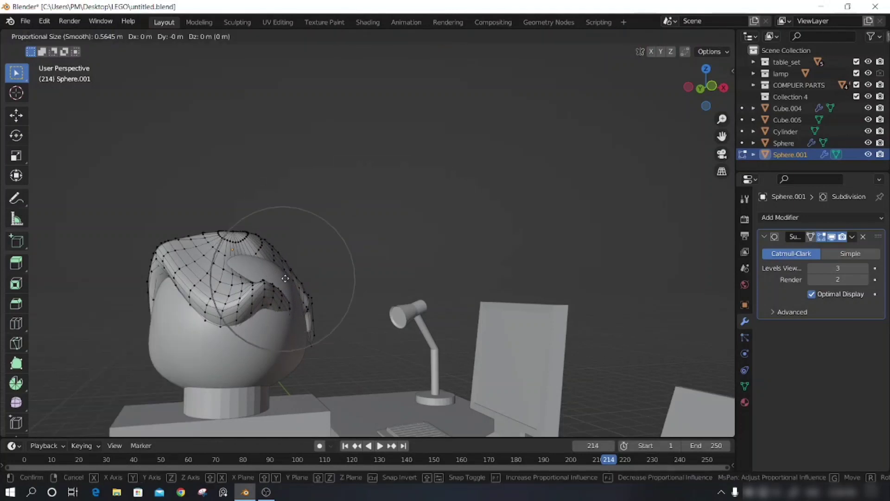
left_click(297, 270)
mouse_move(297, 271)
middle_mouse_down()
mouse_move(325, 278)
mouse_move(267, 352)
mouse_move(371, 325)
middle_mouse_up()
key("g")
left_click(297, 278)
key("g")
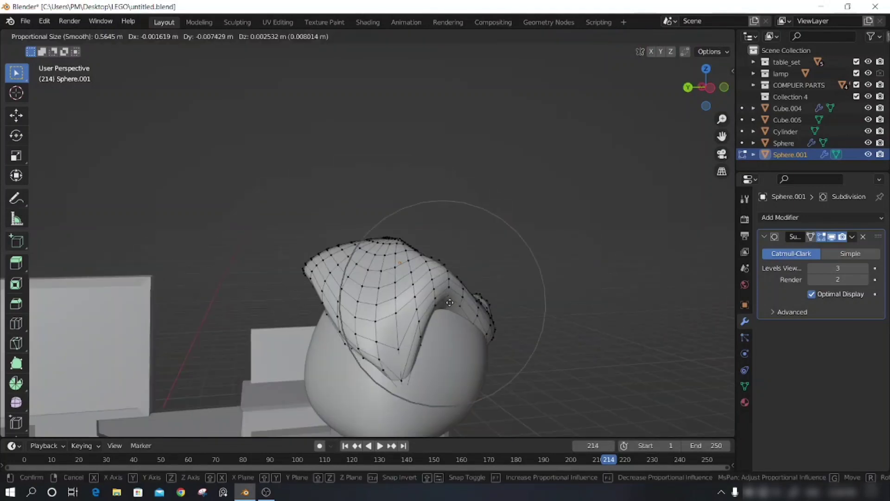
left_click(475, 334)
middle_click_drag(475, 334, 604, 360)
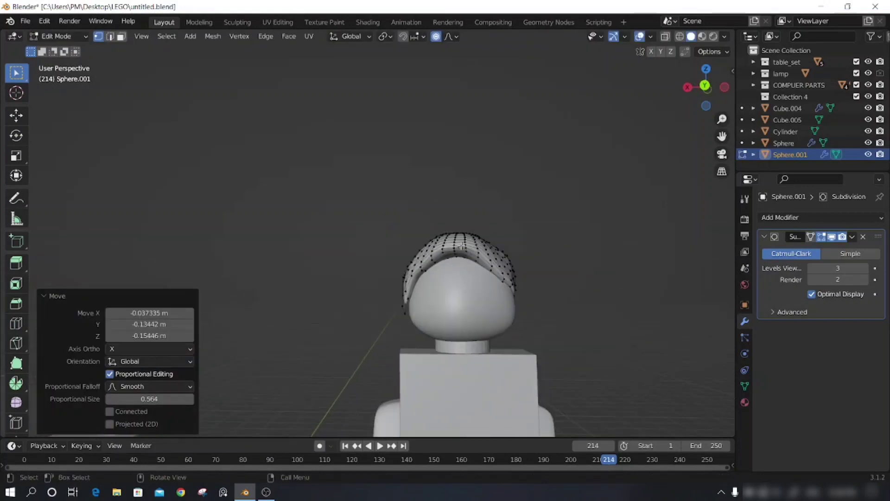
key("g")
scroll(430, 265, "up", 3)
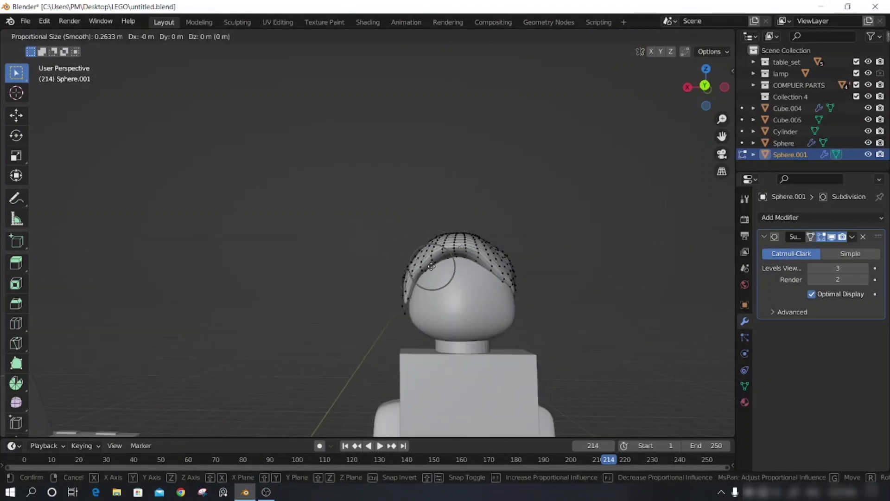
left_click(431, 293)
Step: Nudge the hair vertices around the front of the head with small proportional moves
middle_click_drag(592, 334, 376, 289)
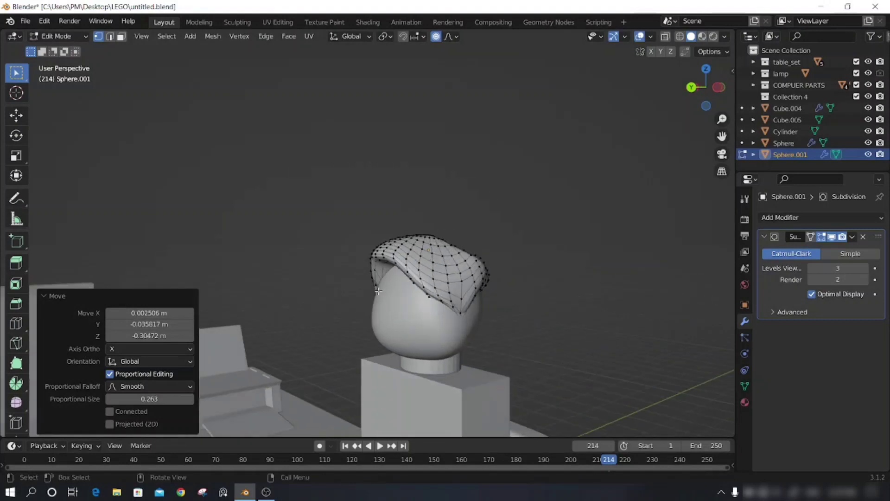
key("g")
left_click(374, 288)
middle_click_drag(560, 329, 612, 324)
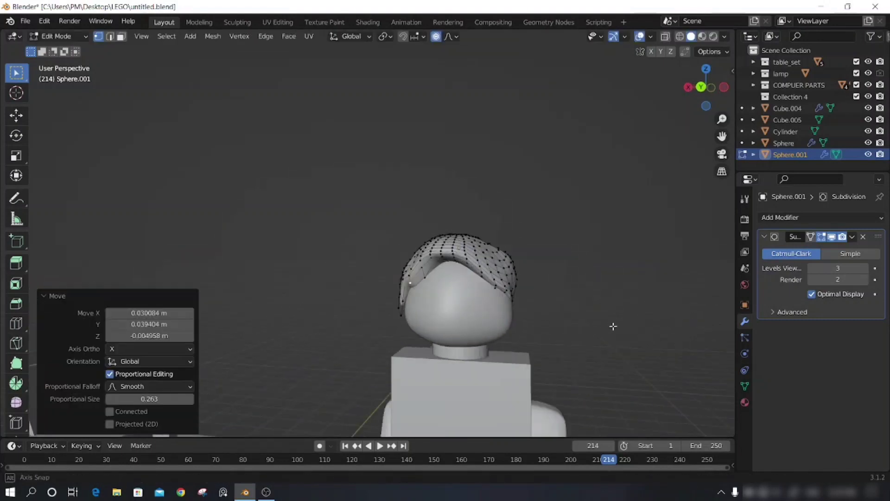
key("g")
left_click(421, 289)
middle_click_drag(420, 289, 570, 307)
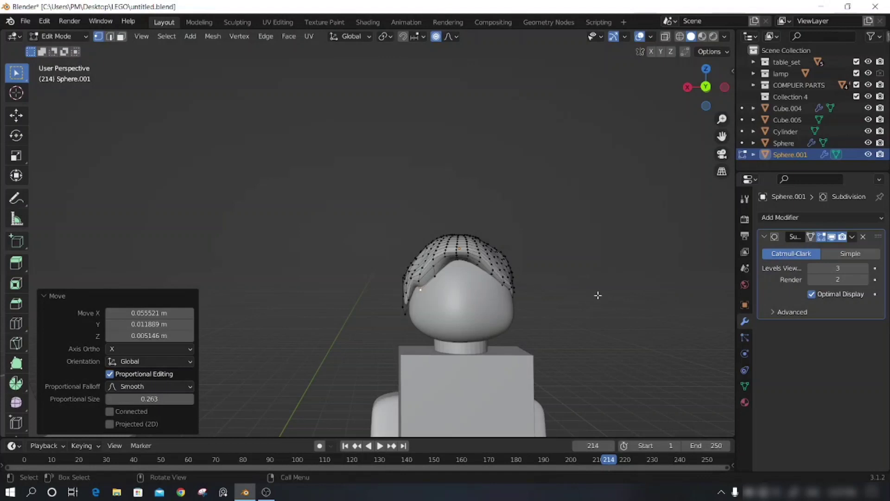
Step: Check the hair in Object Mode, then pull it down with a widened proportional radius
key("Tab")
mouse_move(587, 303)
middle_mouse_down()
mouse_move(588, 333)
mouse_move(577, 302)
mouse_move(541, 291)
mouse_move(518, 310)
mouse_move(419, 255)
middle_mouse_up()
key("Tab")
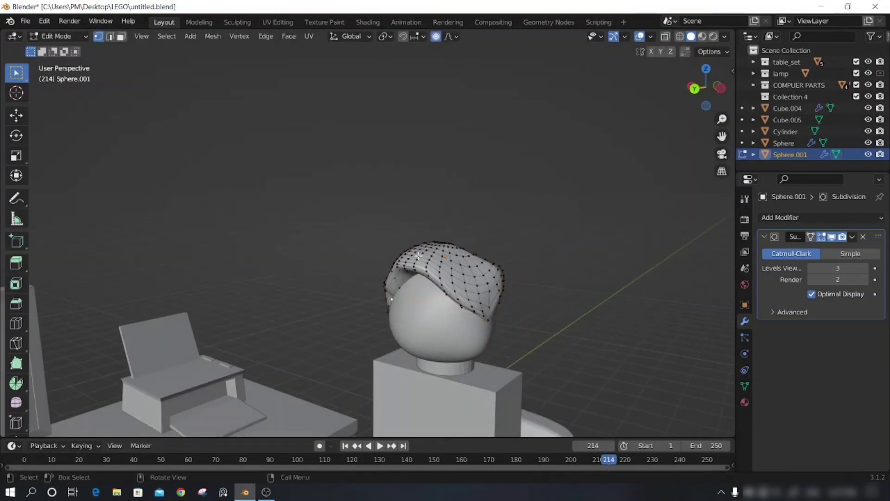
key("g")
left_click(409, 263)
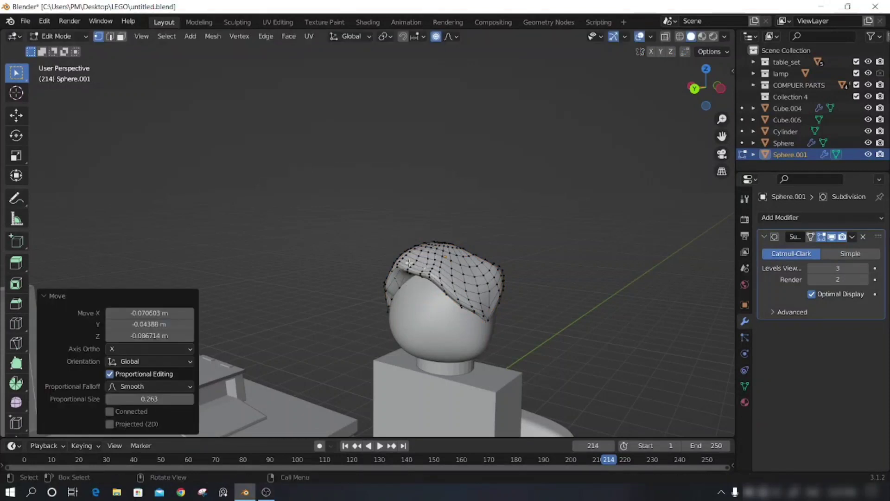
key("g")
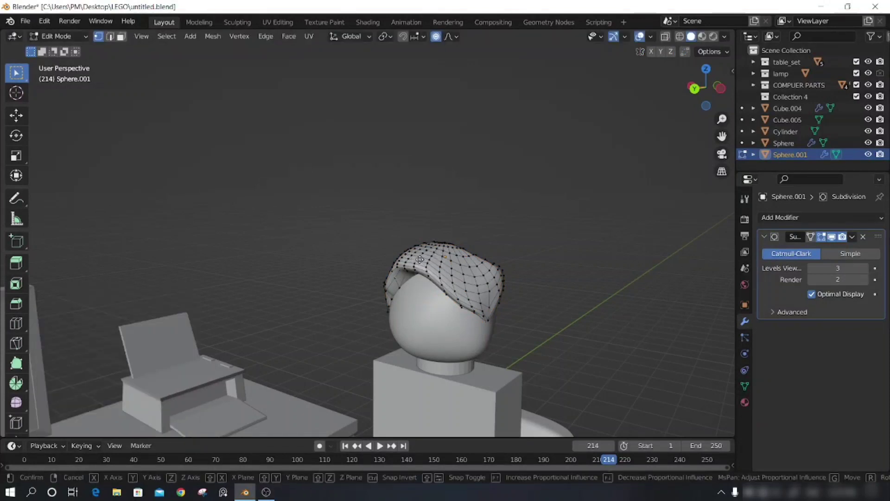
scroll(420, 260, "up", 3)
scroll(420, 260, "up", 7)
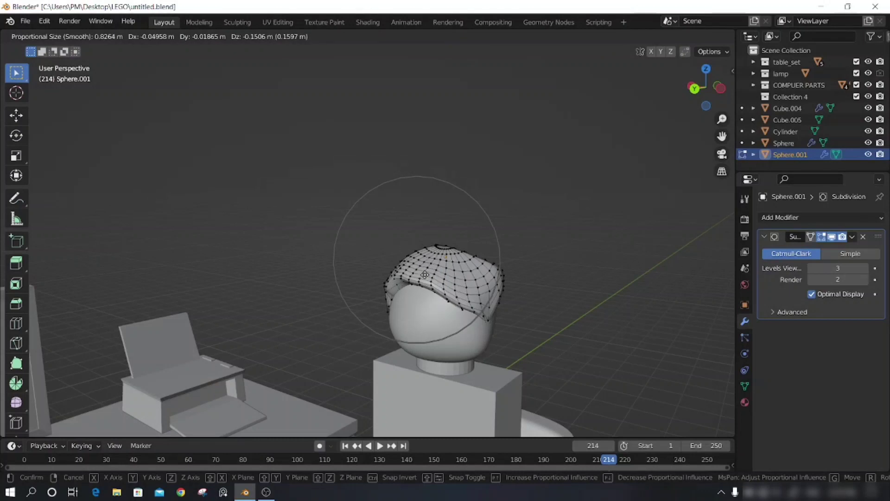
left_click(424, 275)
Step: Deform the hair from a frontal view, shrinking the proportional radius for finer moves
mouse_move(564, 306)
middle_mouse_down()
mouse_move(443, 267)
mouse_move(370, 301)
middle_mouse_up()
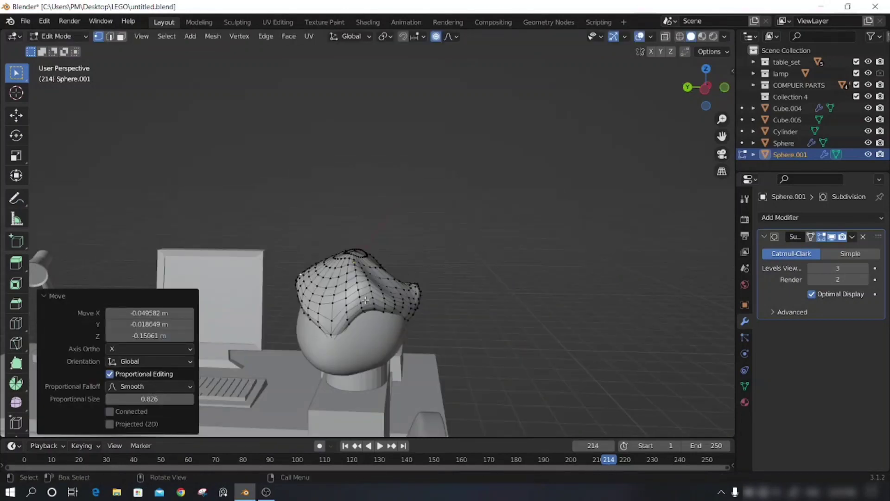
key("g")
left_click(377, 317)
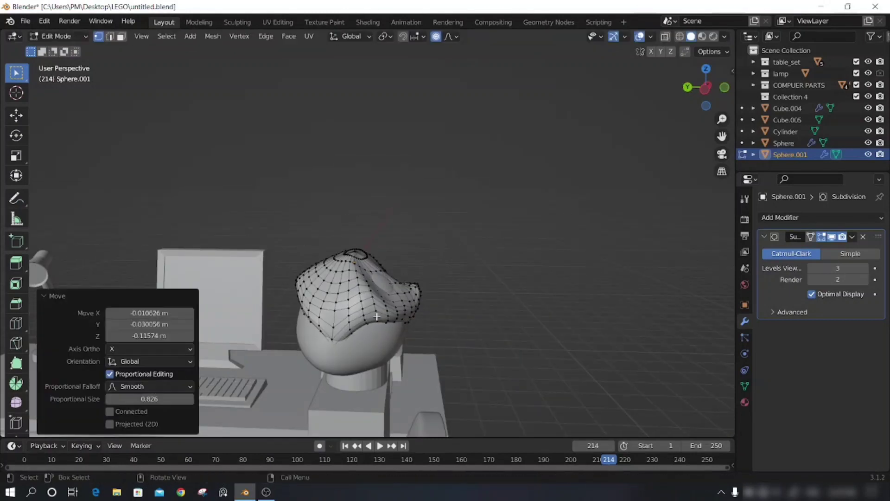
key("g")
scroll(386, 281, "up", 11)
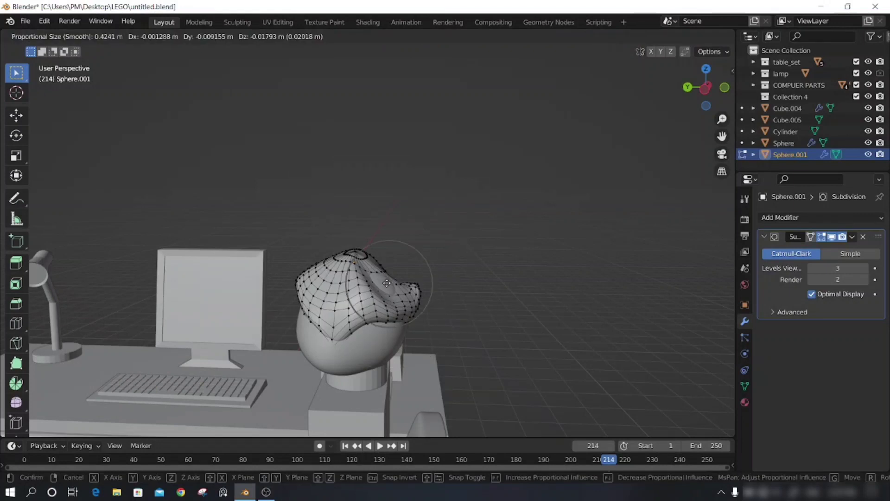
left_click(389, 277)
Step: Drag the hair lower from a low angle with several soft moves
mouse_move(390, 278)
middle_mouse_down()
mouse_move(374, 249)
mouse_move(306, 270)
middle_mouse_up()
key("g")
left_click(376, 251)
key("g")
left_click(360, 274)
key("g")
left_click(435, 292)
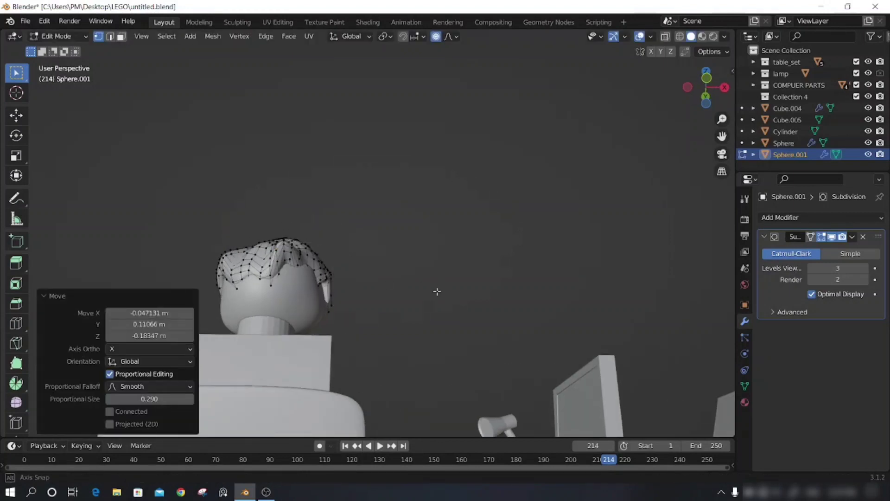
Step: Pull the hair down at the side with one wide soft move and two follow-up moves
middle_click_drag(435, 292, 281, 315)
key("g")
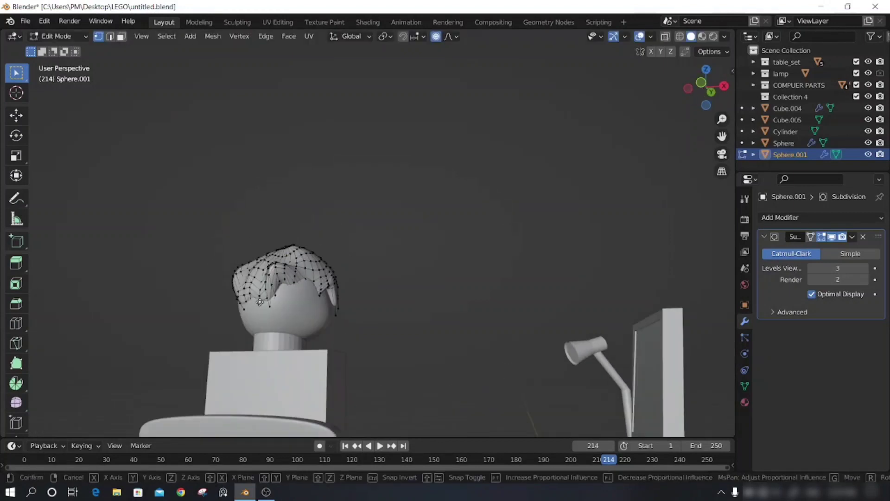
scroll(257, 303, "down", 7)
left_click(252, 302)
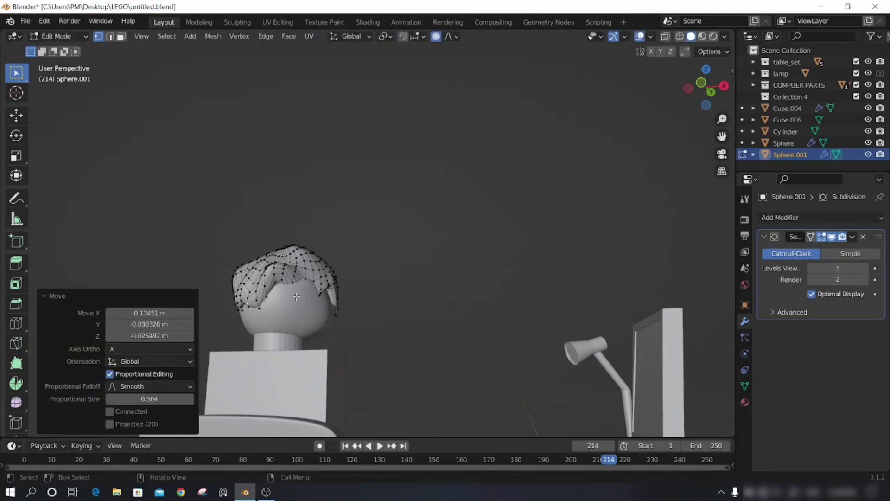
middle_click_drag(387, 313, 344, 315)
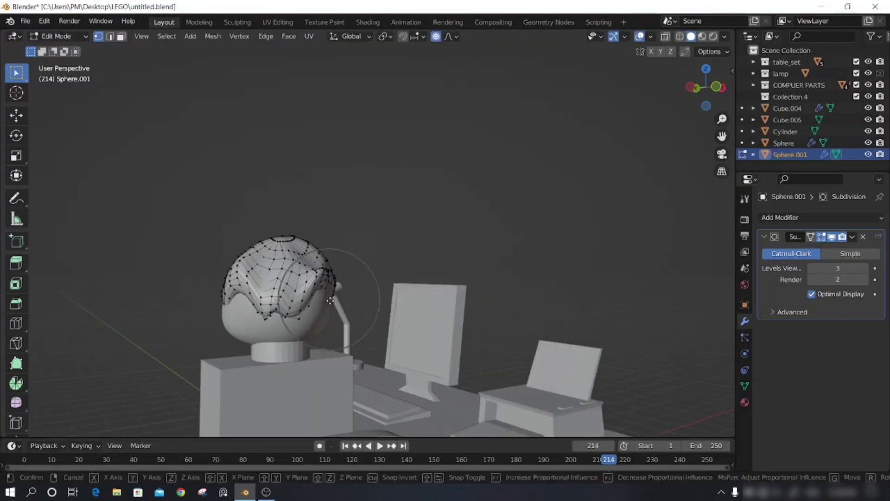
key("g")
left_click(323, 309)
key("g")
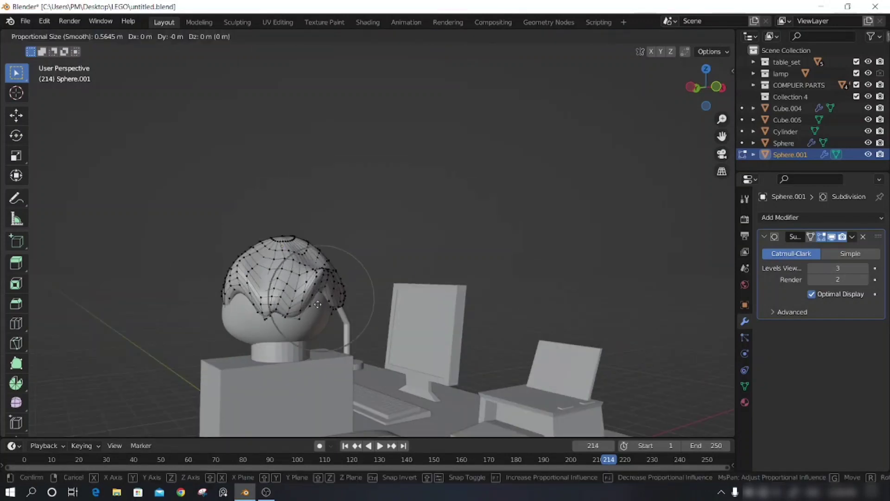
left_click(324, 307)
Step: Select individual hair points and move them to refine the side drape
mouse_move(432, 250)
middle_mouse_down()
mouse_move(372, 242)
mouse_move(362, 276)
mouse_move(325, 297)
middle_mouse_up()
scroll(325, 297, "up", 3)
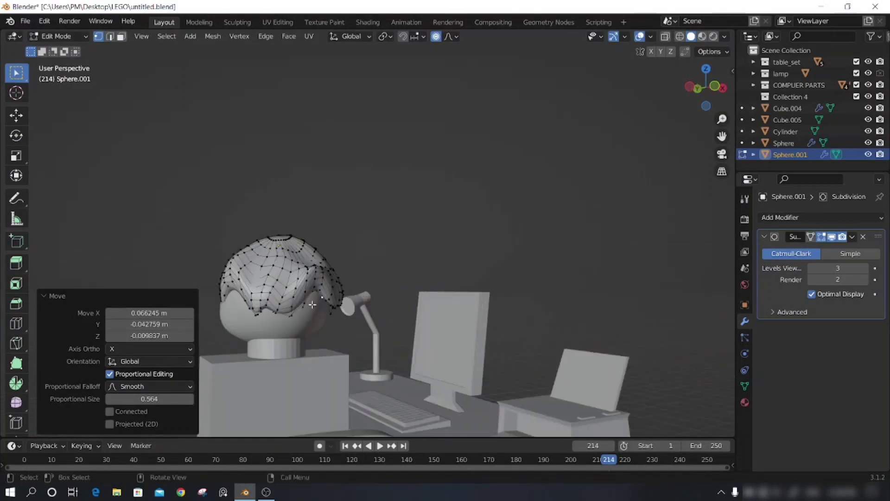
left_click(314, 304)
key("g")
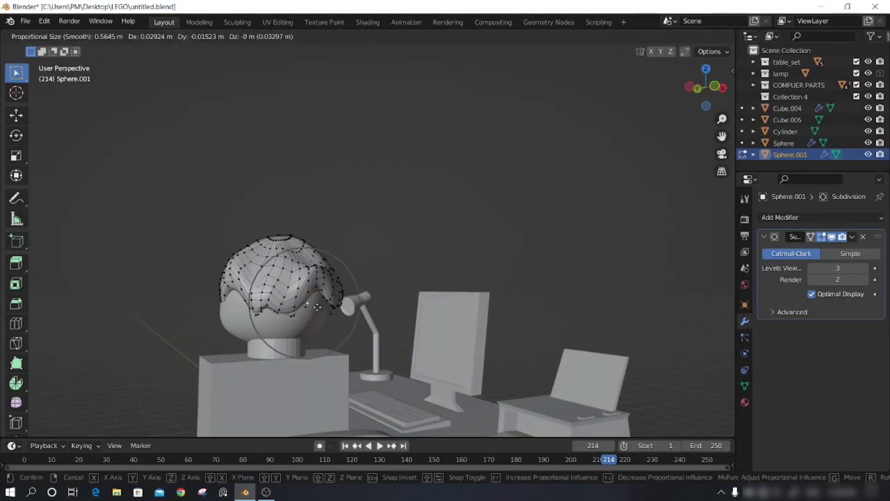
left_click(315, 307)
left_click(315, 290)
key("g")
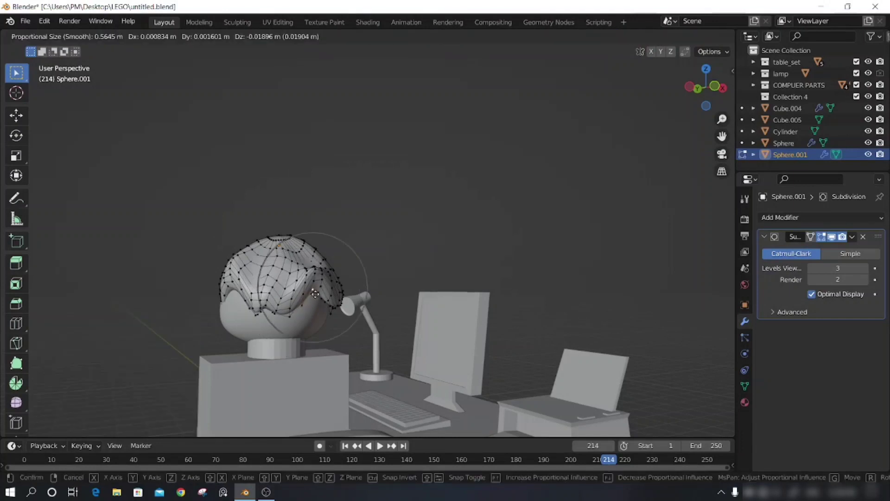
left_click(307, 270)
Step: Make a final hair adjustment, check it from the front, and exit Edit Mode
key("g")
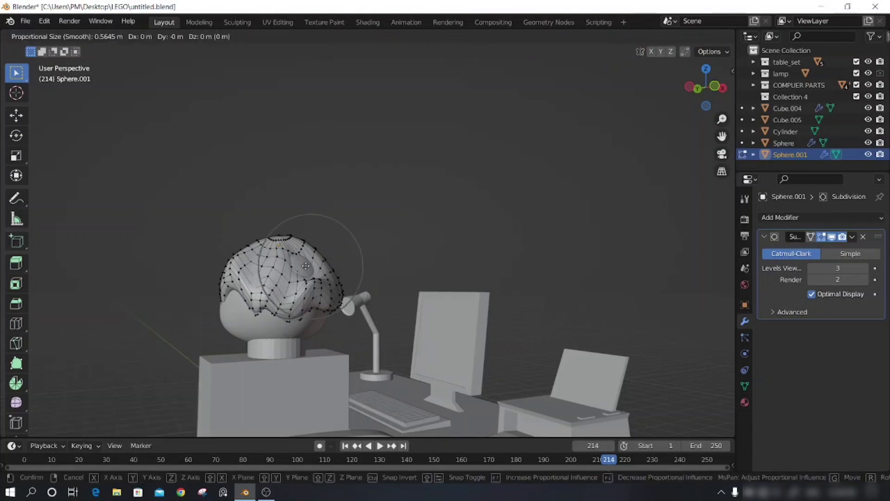
left_click(312, 258)
middle_click_drag(398, 248, 604, 258)
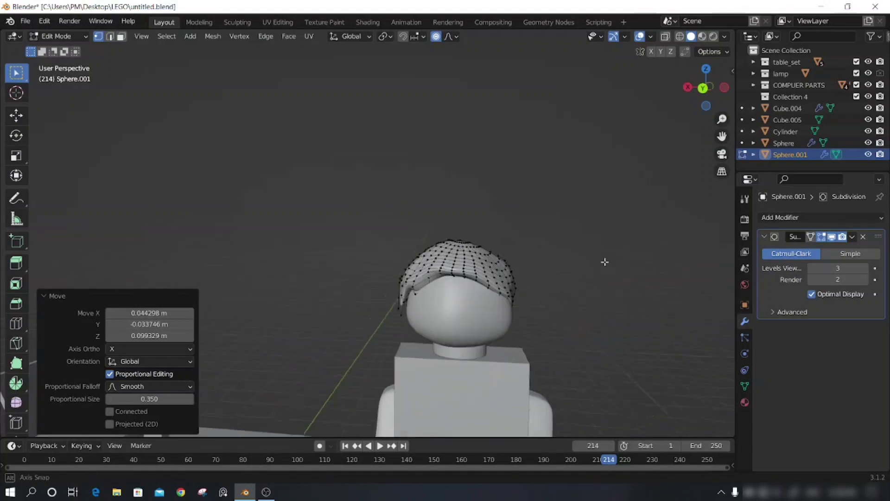
mouse_move(562, 331)
middle_mouse_down()
mouse_move(566, 324)
mouse_move(531, 321)
mouse_move(526, 336)
mouse_move(495, 338)
mouse_move(513, 339)
mouse_move(513, 308)
mouse_move(508, 354)
mouse_move(508, 346)
middle_mouse_up()
key("Tab")
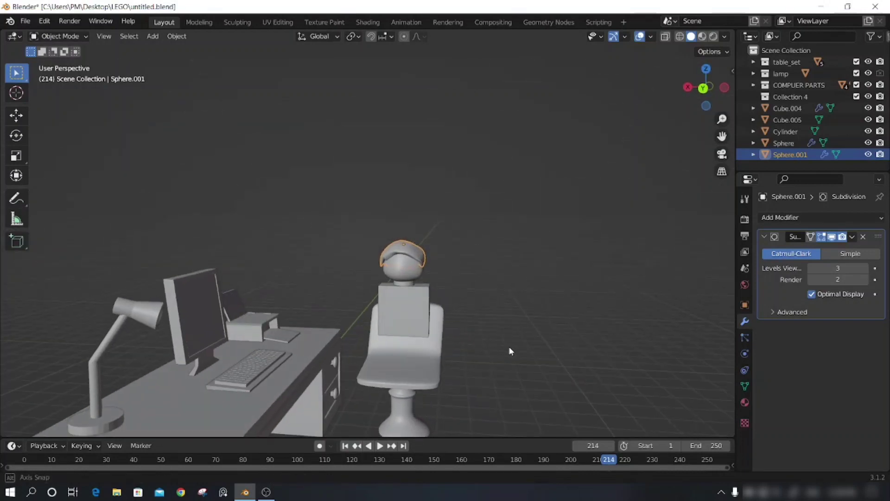
Step: Select the torso block Cube.005 and shift its bottom edge in Edit Mode
scroll(505, 341, "up", 3)
left_click(441, 351)
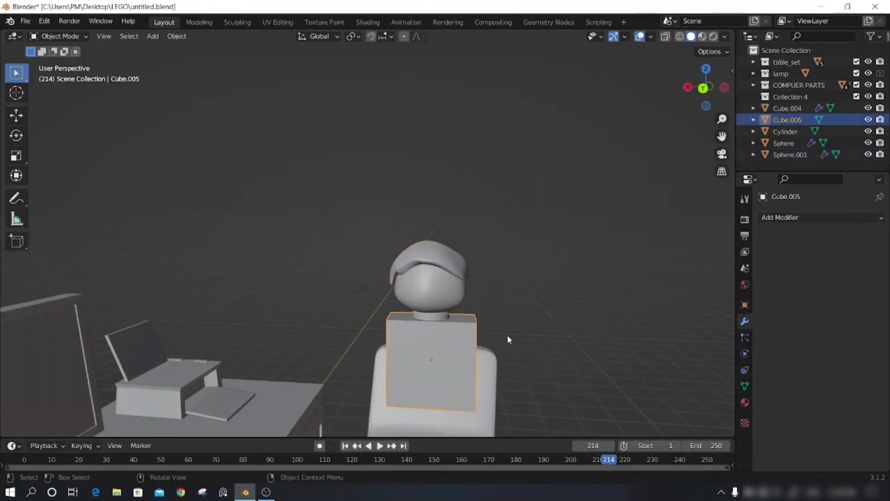
key("Tab")
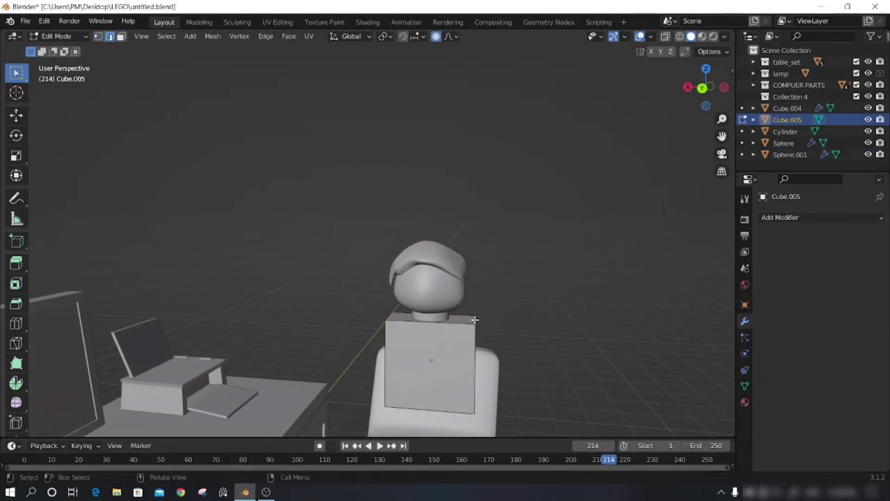
key("g")
left_click(464, 320)
key("g")
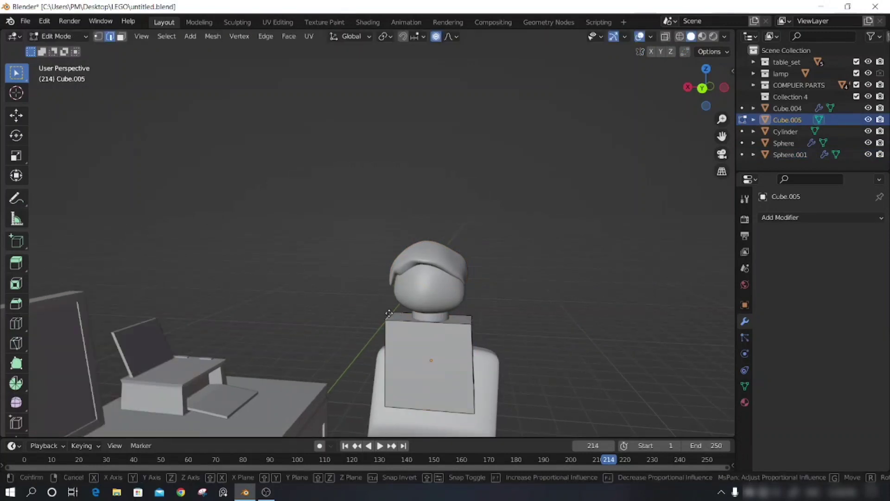
left_click(527, 341)
mouse_move(527, 342)
middle_mouse_down()
mouse_move(534, 307)
mouse_move(487, 392)
mouse_move(519, 383)
mouse_move(523, 350)
middle_mouse_up()
Step: Shift the torso's right and left corner vertices with proportional editing
scroll(483, 382, "up", 3)
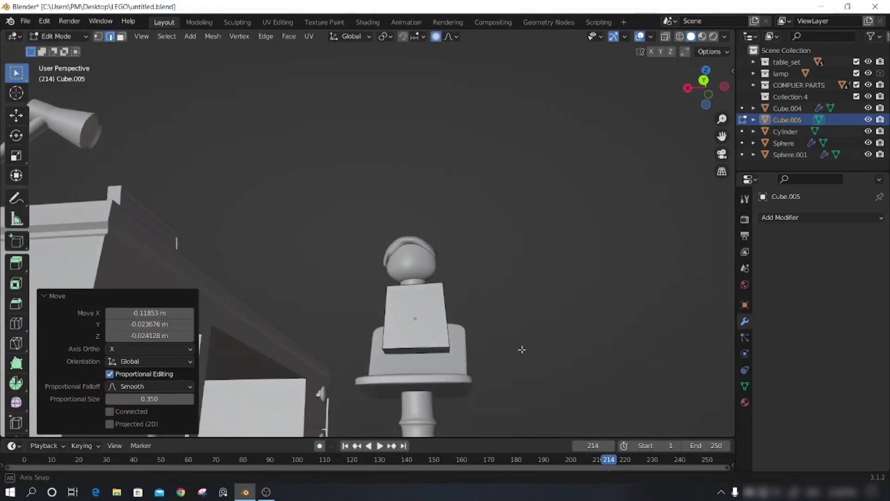
left_click(452, 350)
key("g")
left_click(441, 342)
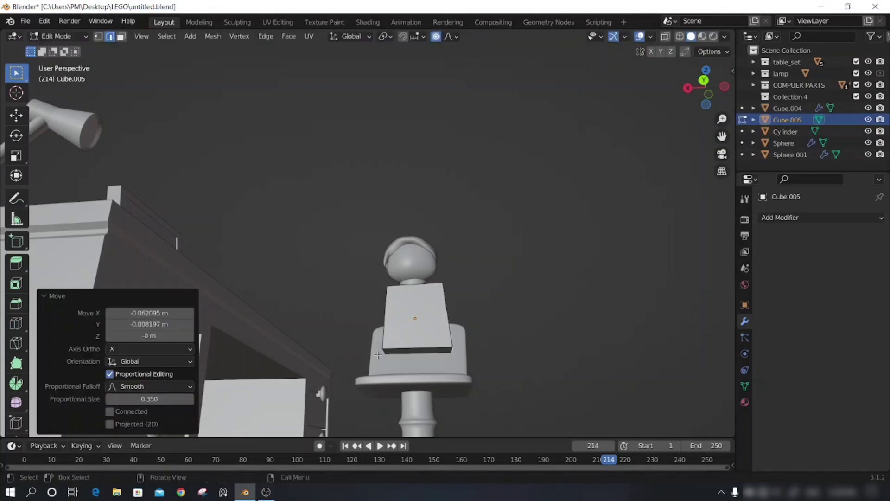
left_click(379, 352)
key("g")
left_click(380, 351)
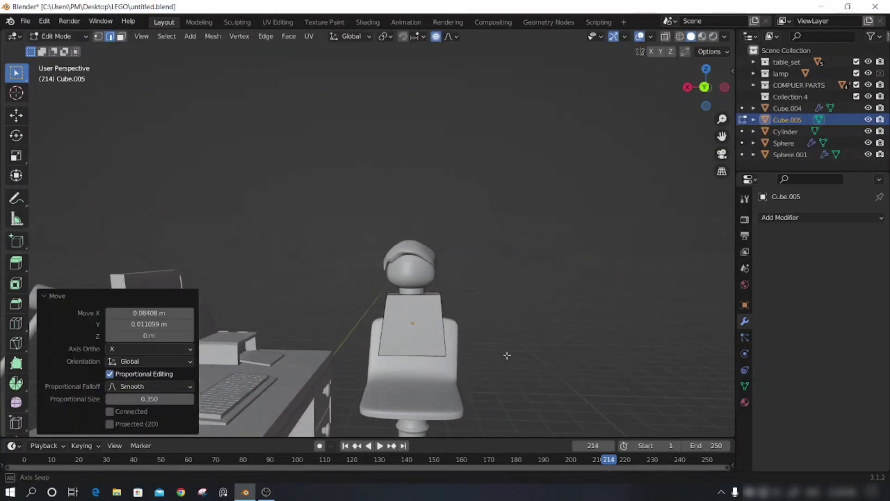
mouse_move(509, 358)
middle_mouse_down()
mouse_move(543, 309)
mouse_move(547, 324)
middle_mouse_up()
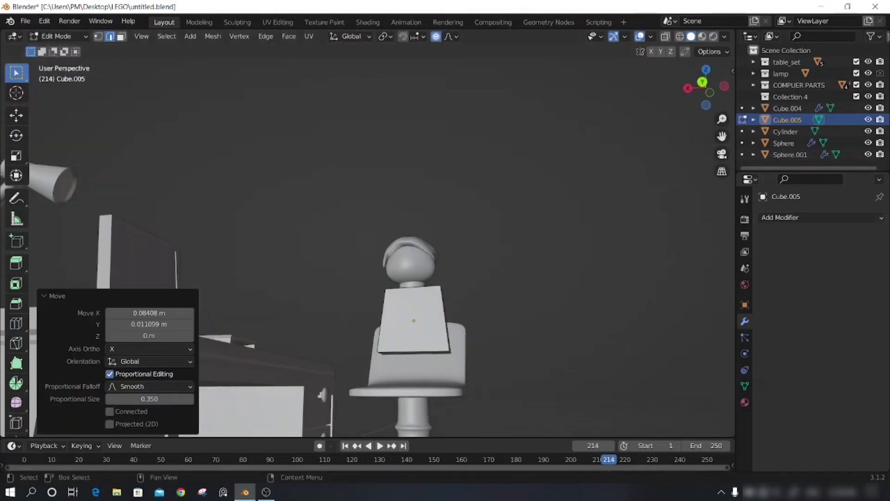
Step: Hide the chair seat Cube.004 and select the torso's bottom face in face mode
left_click(868, 108)
middle_click_drag(723, 227, 455, 327)
left_click(420, 314)
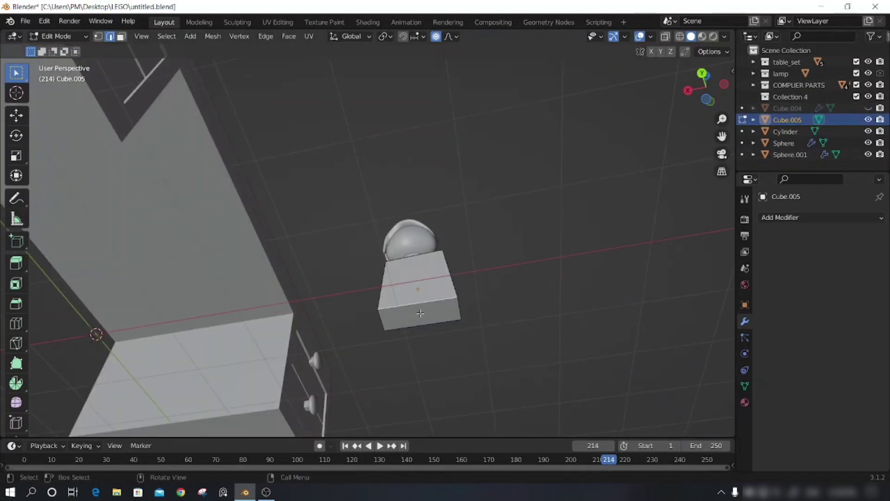
key("3")
mouse_move(507, 314)
middle_mouse_down()
mouse_move(577, 321)
mouse_move(569, 371)
mouse_move(441, 360)
middle_mouse_up()
Step: Inset the bottom face by 0.1042 m and extrude it 0.1298 m downward
key("i")
left_click(554, 342)
key("e")
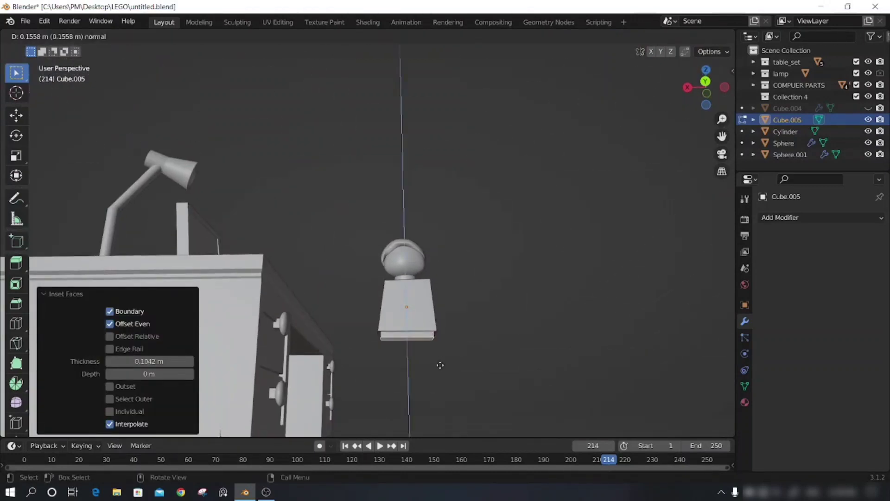
left_click(440, 364)
mouse_move(440, 364)
middle_mouse_down()
mouse_move(533, 385)
mouse_move(527, 370)
mouse_move(495, 384)
middle_mouse_up()
scroll(495, 384, "down", 3)
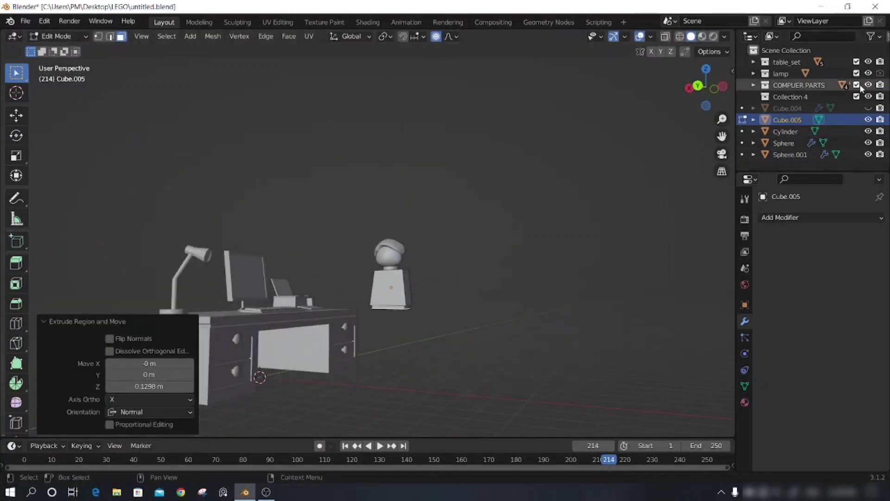
Step: Unhide the chair seat Cube.004 and return to Object Mode
left_click(868, 108)
scroll(461, 347, "up", 3)
mouse_move(461, 347)
middle_mouse_down()
mouse_move(501, 352)
mouse_move(473, 370)
mouse_move(489, 360)
mouse_move(330, 292)
middle_mouse_up()
key("shift+a")
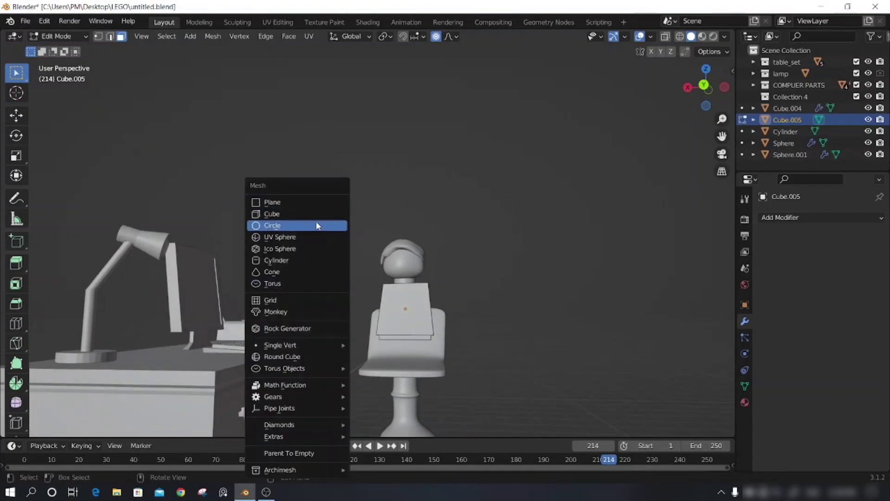
key("Tab")
scroll(523, 310, "down", 3)
scroll(523, 311, "down", 2)
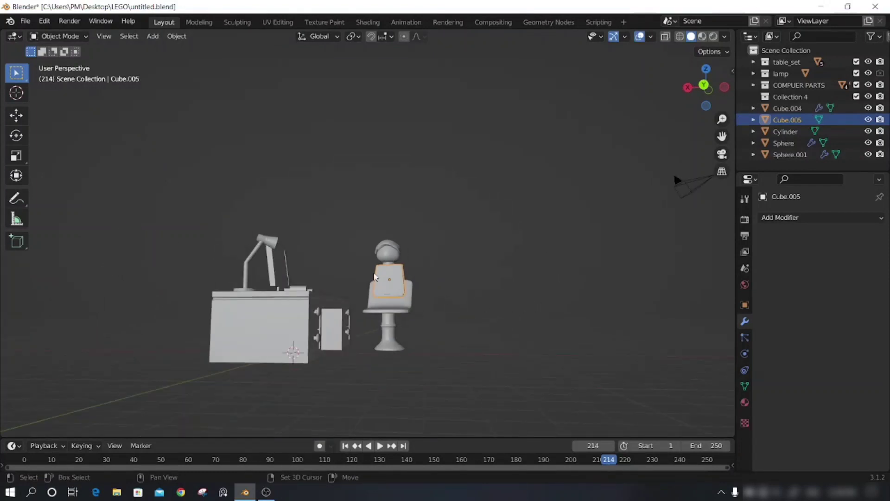
key("shift+a")
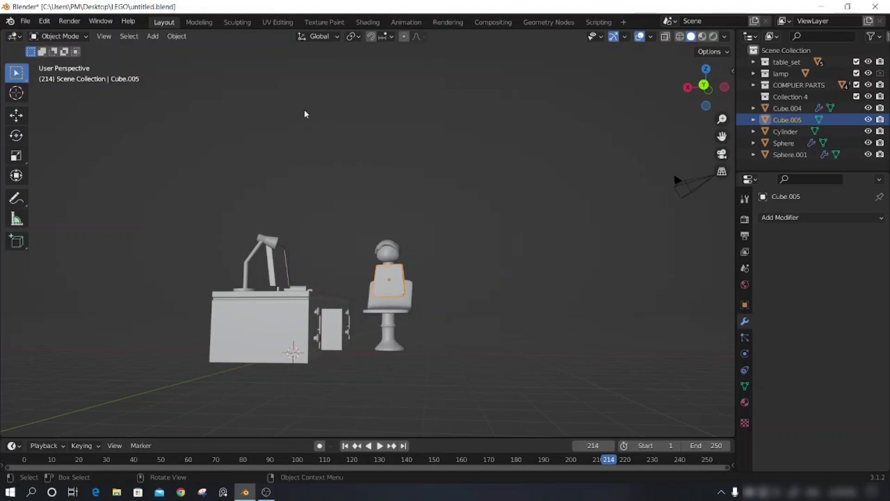
key("shift+a")
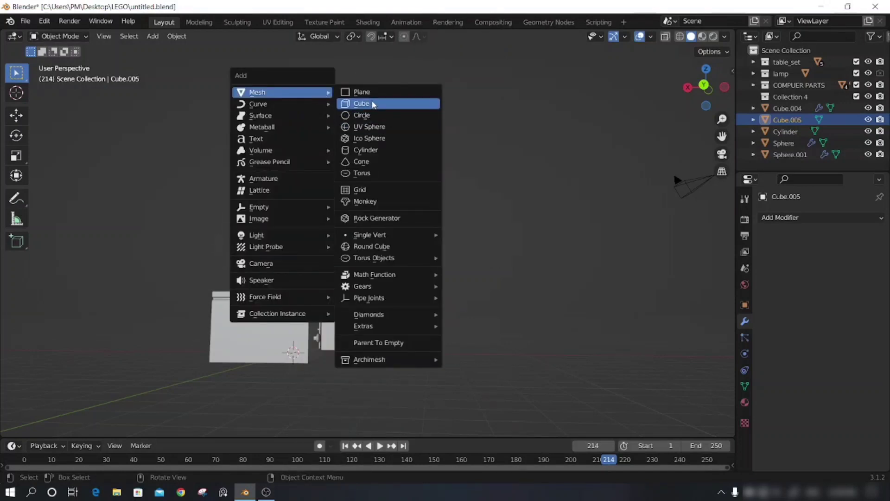
Step: Add a cylinder and move it over to the chair, checking it from the side view
left_click(366, 150)
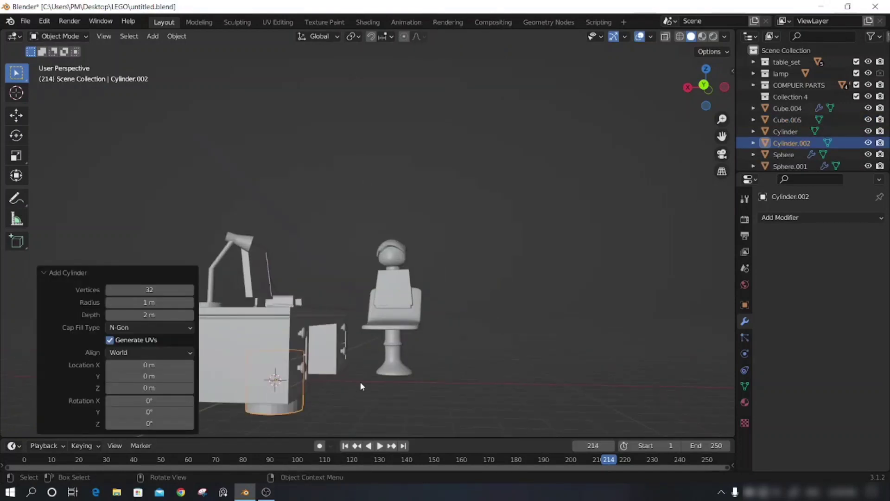
key("g")
left_click(450, 309)
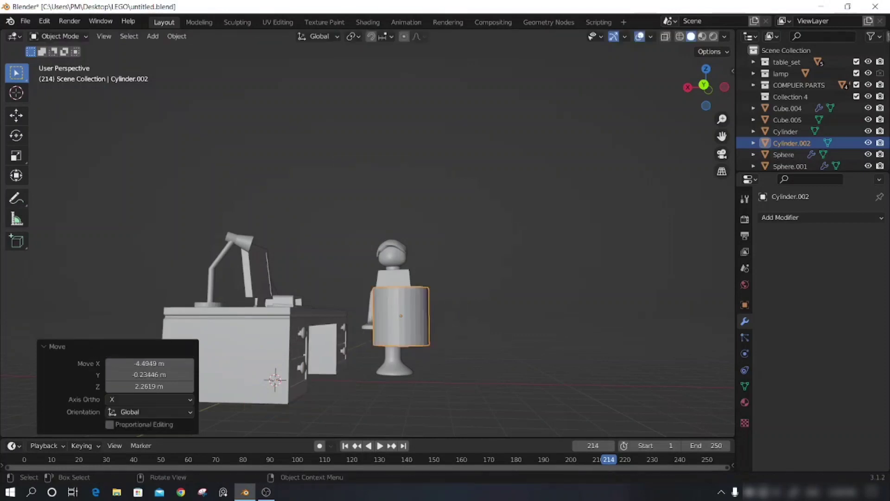
key("r")
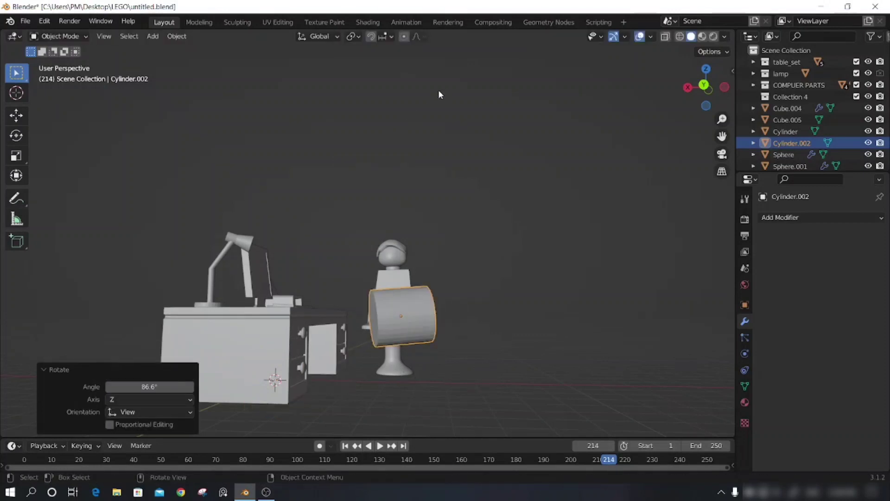
key("KP_1")
key("KP_3")
scroll(445, 86, "up", 2)
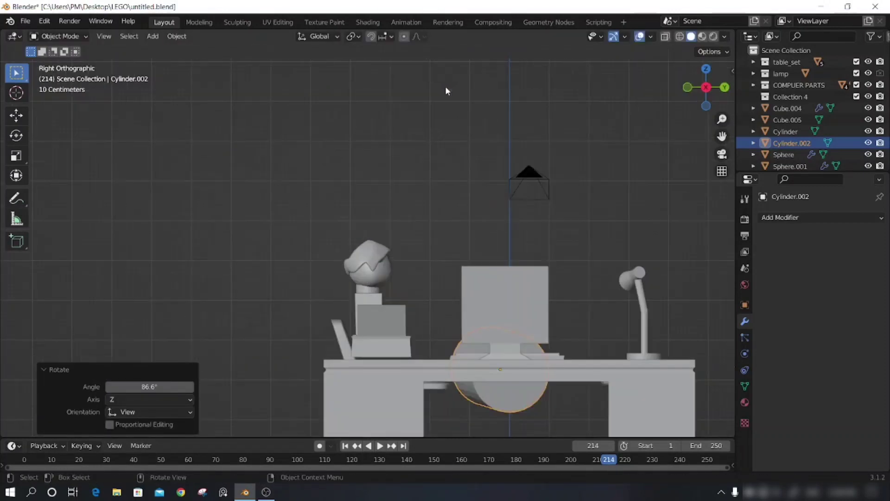
scroll(579, 256, "down", 2)
middle_click_drag(579, 257, 507, 319)
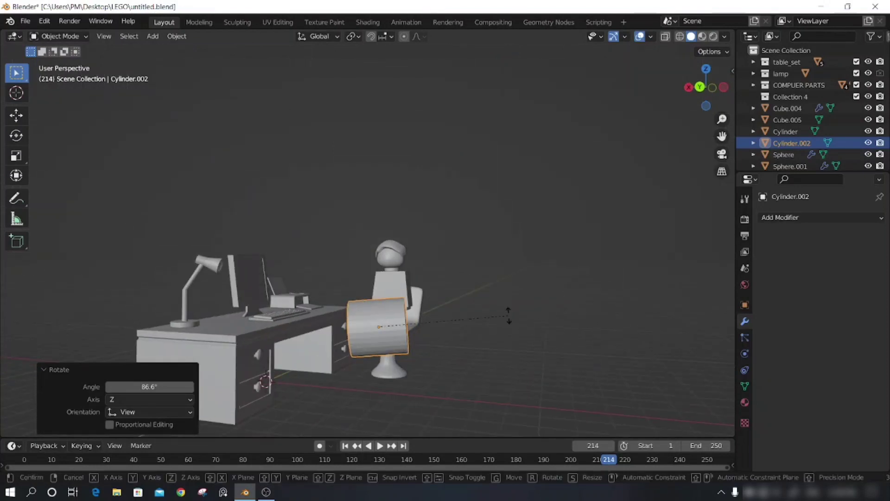
Step: Turn the cylinder onto its side, shrink it and place it beside the figure's torso
key("r")
left_click(451, 344)
mouse_move(451, 344)
middle_mouse_down()
mouse_move(442, 354)
mouse_move(330, 329)
middle_mouse_up()
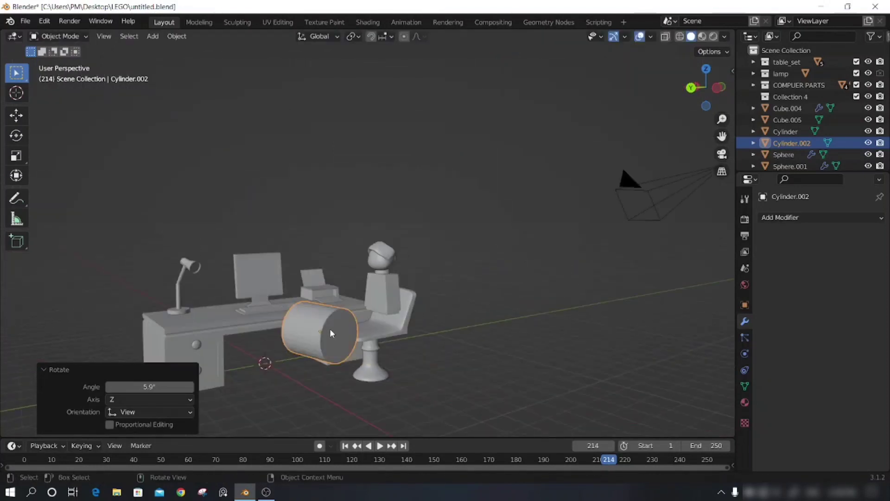
left_click_drag(330, 328, 404, 298)
middle_click_drag(405, 298, 501, 324)
left_click_drag(469, 307, 440, 345)
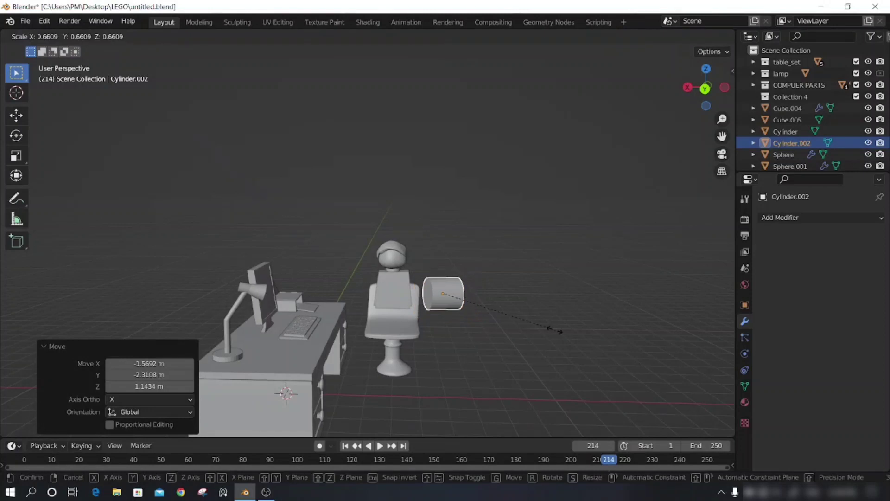
middle_click_drag(440, 345, 369, 333)
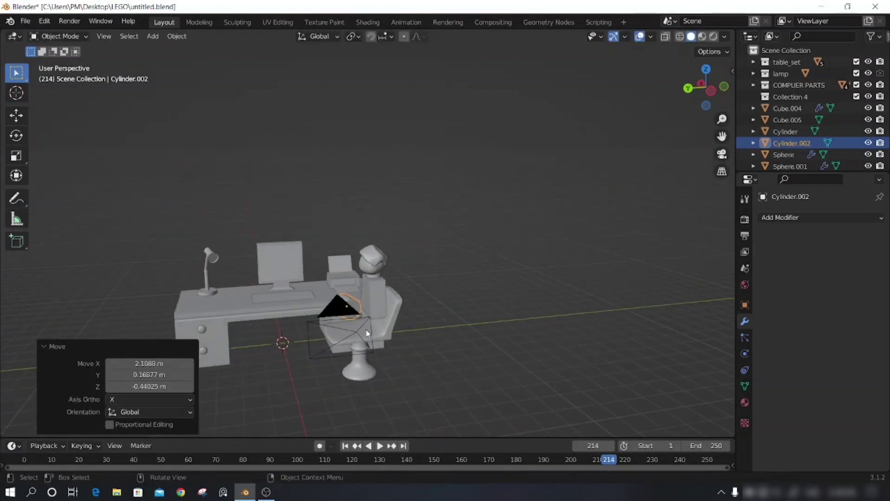
left_click_drag(369, 333, 375, 310)
scroll(802, 126, "down", 1)
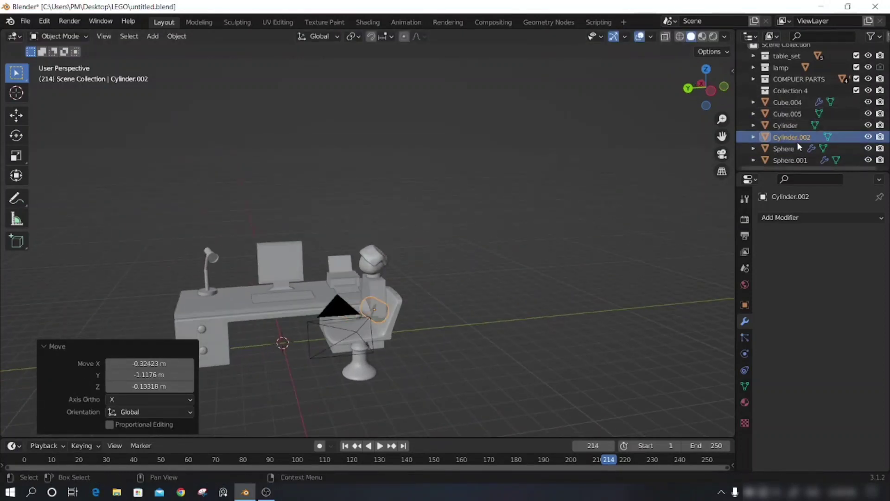
scroll(802, 133, "up", 1)
Step: Delete the camera and move Cylinder.002 down to the figure's hips on the seat
left_click(309, 357)
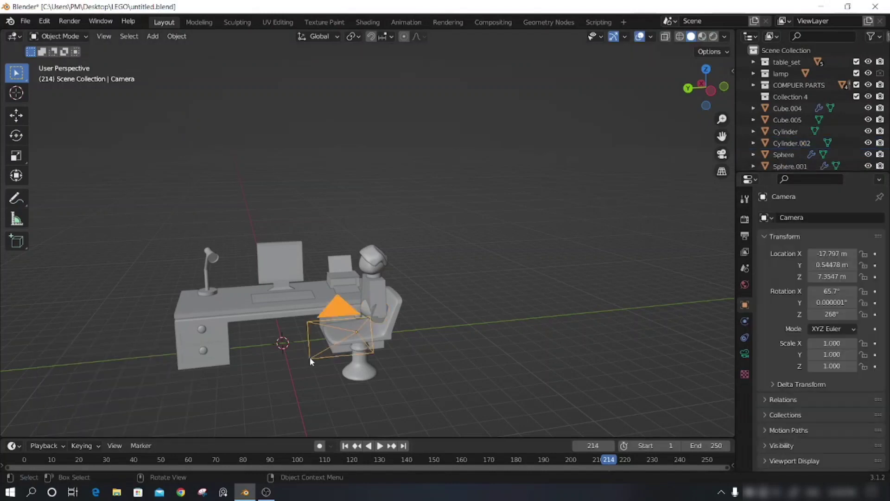
key("Delete")
mouse_move(310, 360)
middle_mouse_down()
mouse_move(497, 326)
mouse_move(469, 360)
middle_mouse_up()
scroll(496, 334, "up", 4)
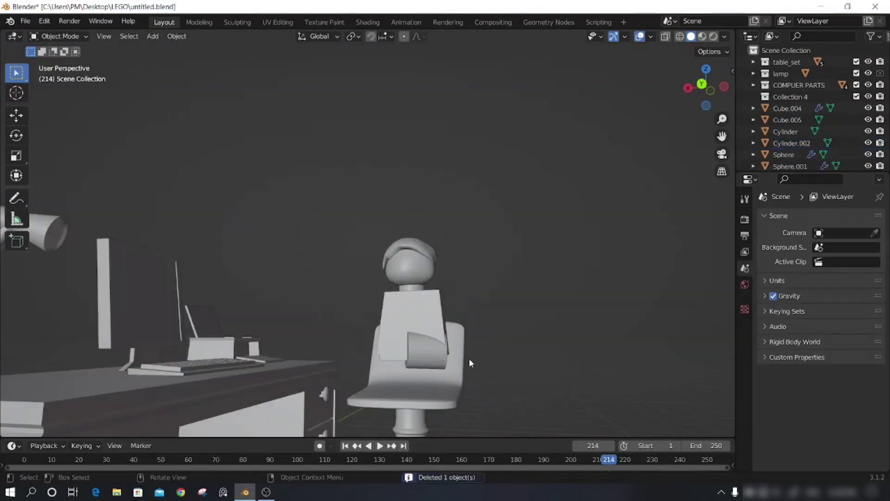
left_click(430, 352)
left_click_drag(431, 352, 434, 367)
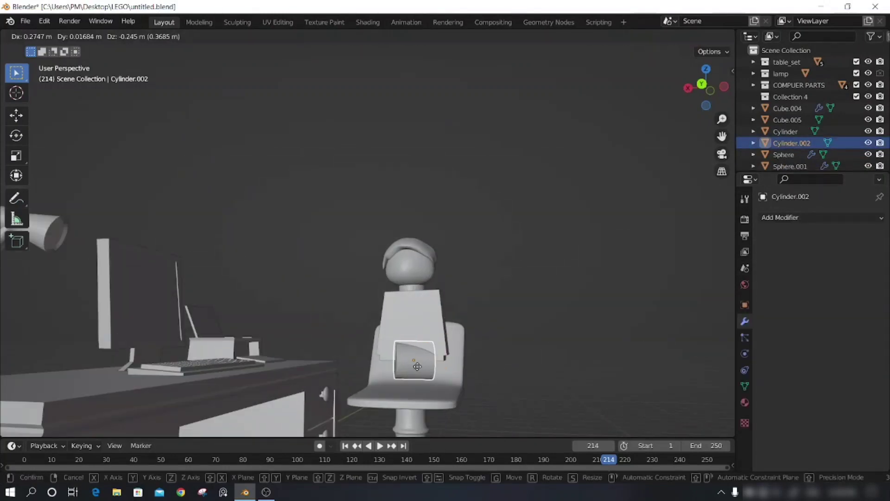
mouse_move(434, 367)
middle_mouse_down()
mouse_move(427, 386)
mouse_move(418, 380)
mouse_move(461, 355)
middle_mouse_up()
Step: Tilt the hip cylinder slightly with the Rotate tool, then return to the Select Box tool
left_click(16, 135)
mouse_move(419, 367)
left_mouse_down()
mouse_move(412, 362)
mouse_move(486, 369)
left_mouse_up()
middle_click_drag(486, 369, 524, 386)
left_click(399, 370)
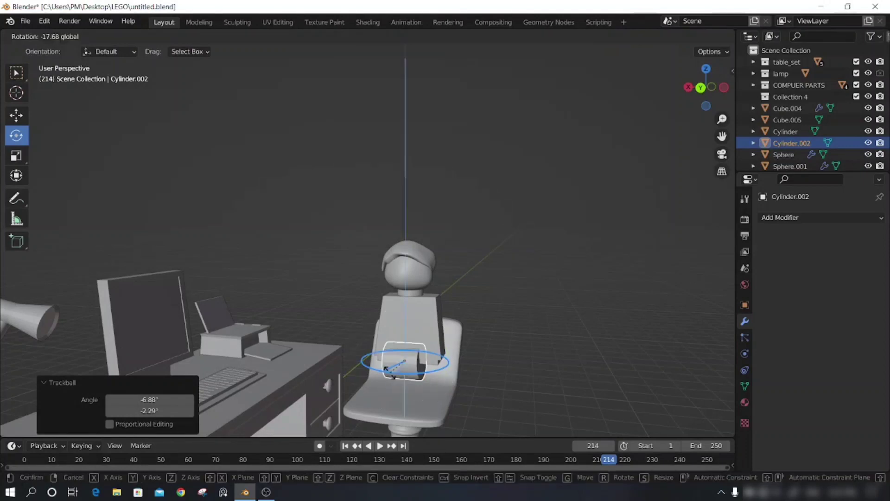
mouse_move(398, 370)
middle_mouse_down()
mouse_move(428, 385)
mouse_move(500, 364)
middle_mouse_up()
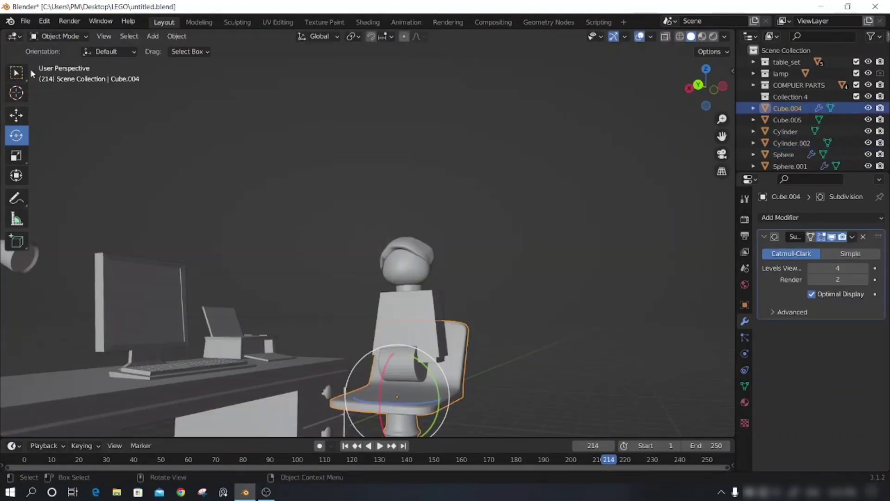
middle_click_drag(32, 73, 487, 343)
left_click(16, 73)
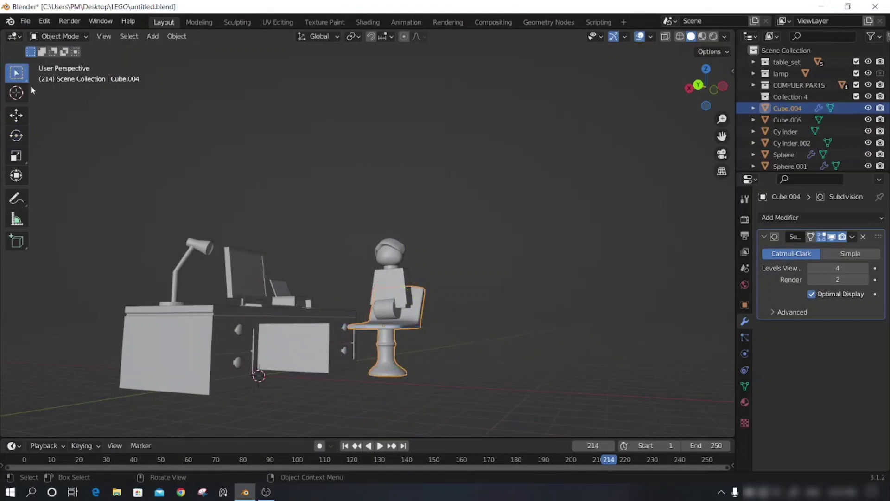
mouse_move(371, 325)
middle_mouse_down()
mouse_move(492, 380)
mouse_move(381, 308)
mouse_move(526, 363)
middle_mouse_up()
Step: Select the hip cylinder Cylinder.002 and widen it along the X axis
left_click(380, 309)
scroll(394, 314, "up", 5)
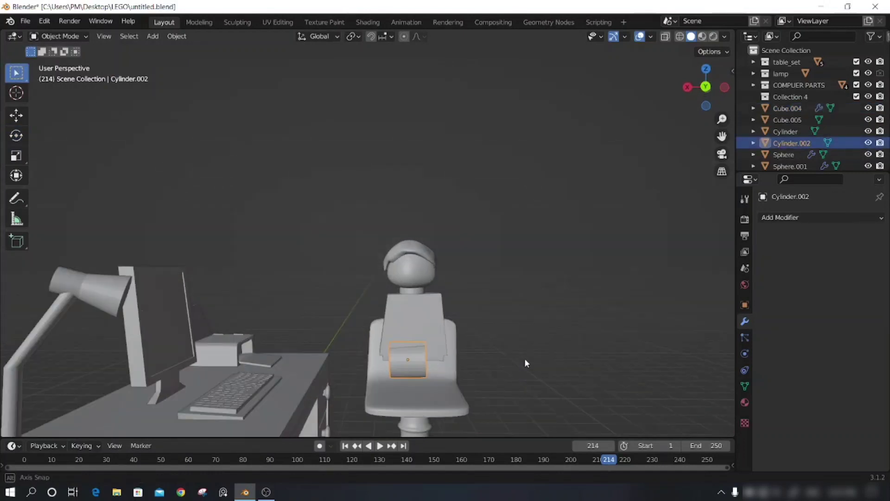
key("s")
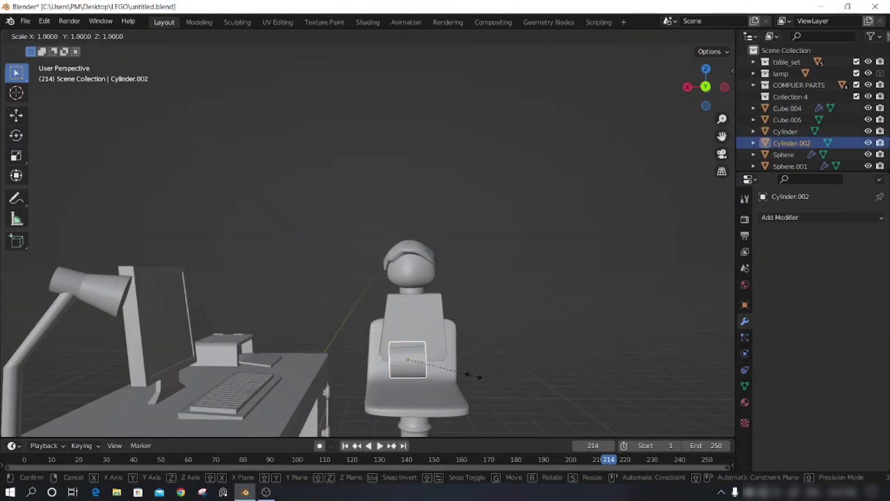
key("x")
left_click(499, 393)
key("s")
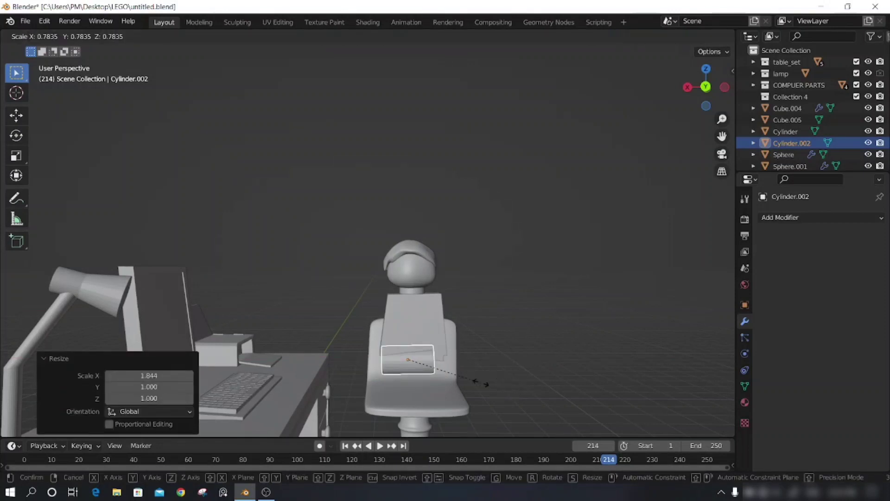
key("Escape")
mouse_move(481, 383)
middle_mouse_down()
mouse_move(415, 394)
mouse_move(381, 379)
middle_mouse_up()
Step: Shift the hip cylinder sideways about 0.056 m and rotate it slightly under the torso
key("g")
left_click(449, 410)
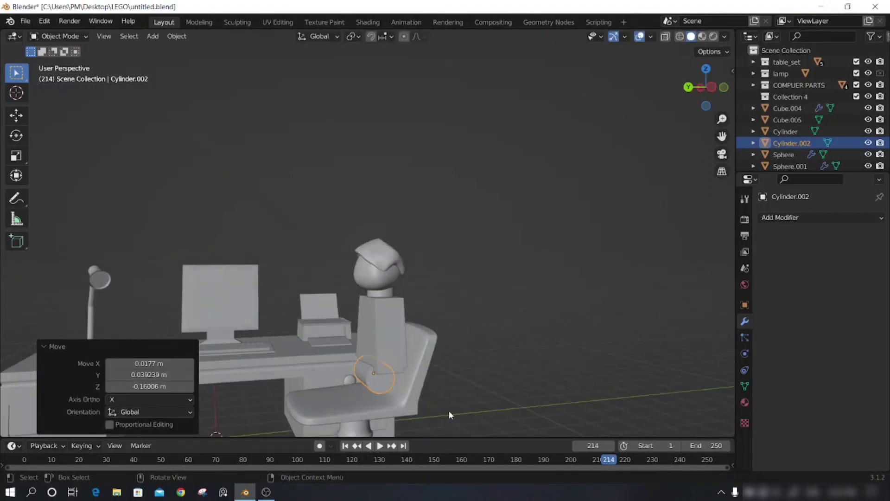
mouse_move(449, 411)
middle_mouse_down()
mouse_move(446, 379)
mouse_move(469, 395)
mouse_move(510, 378)
middle_mouse_up()
key("g")
left_click(434, 374)
key("r")
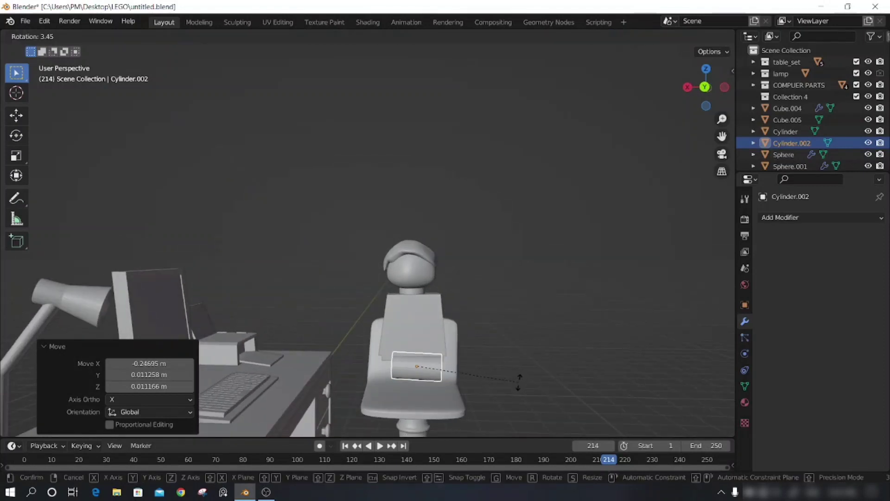
left_click(519, 374)
mouse_move(499, 394)
middle_mouse_down()
mouse_move(448, 397)
mouse_move(505, 391)
mouse_move(433, 374)
middle_mouse_up()
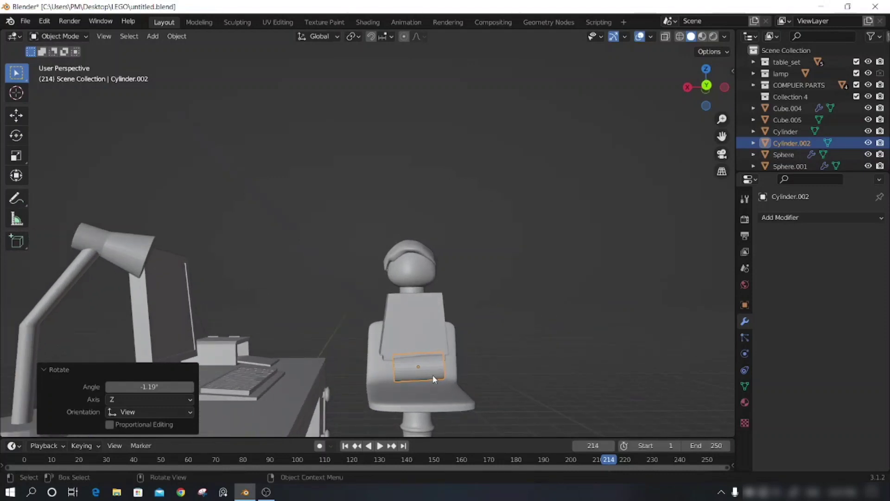
Step: Raise the hip cylinder and adjust its rotation by about 2° to sit under the torso
key("g")
left_click(431, 377)
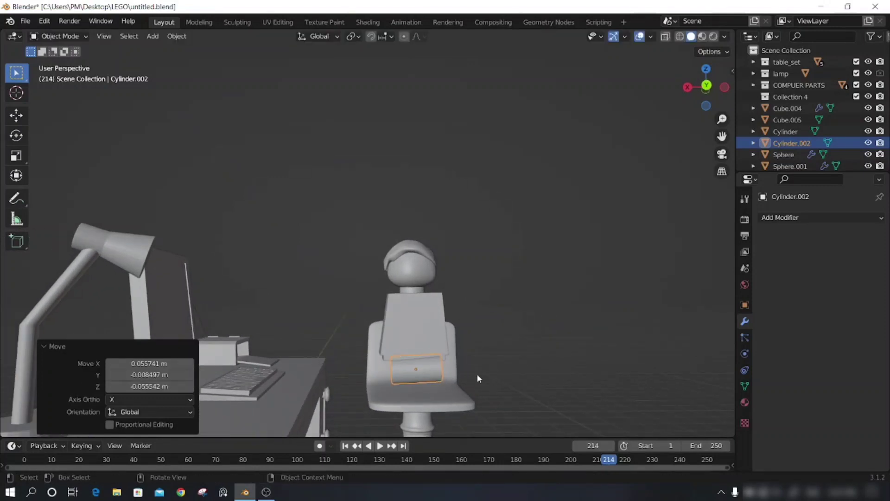
key("r")
left_click(475, 377)
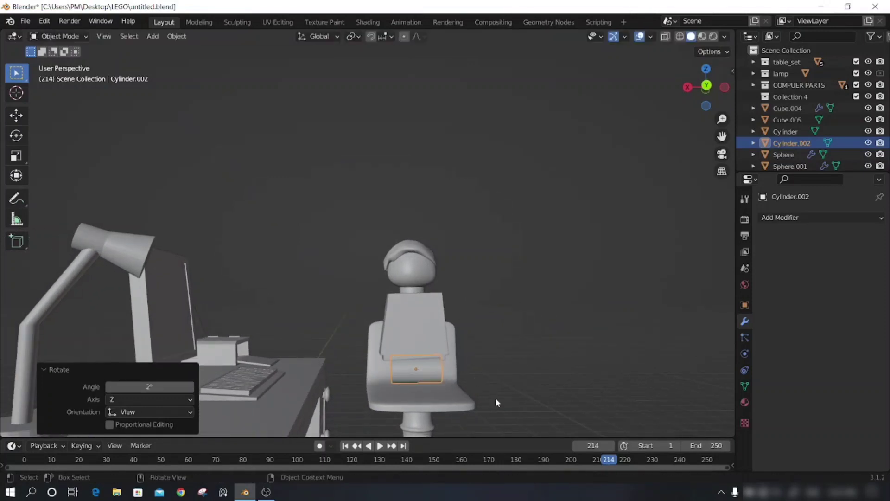
mouse_move(497, 403)
middle_mouse_down()
mouse_move(526, 397)
mouse_move(440, 382)
mouse_move(487, 385)
middle_mouse_up()
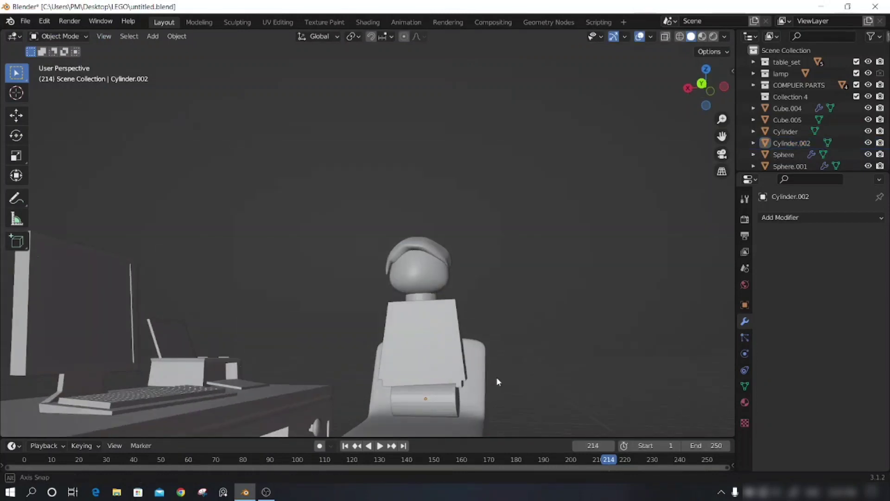
Step: Tweak the hip cylinder's rotation, then lower it about 0.038 m along Z
left_click(424, 399)
key("r")
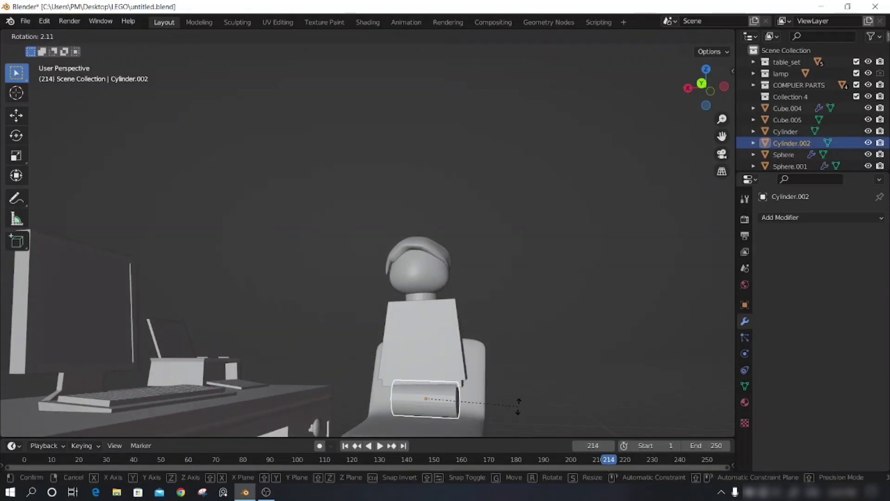
left_click(519, 402)
left_click(512, 419)
middle_click_drag(512, 419, 433, 398)
left_click(433, 399)
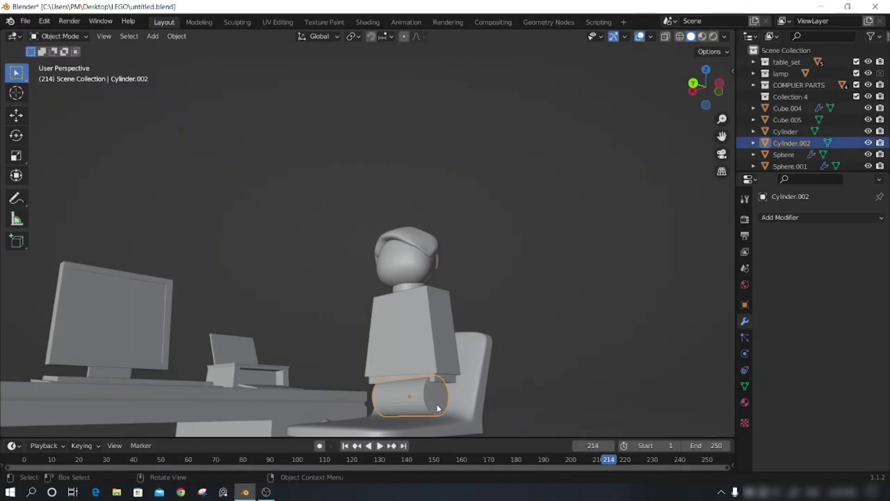
key("g")
key("z")
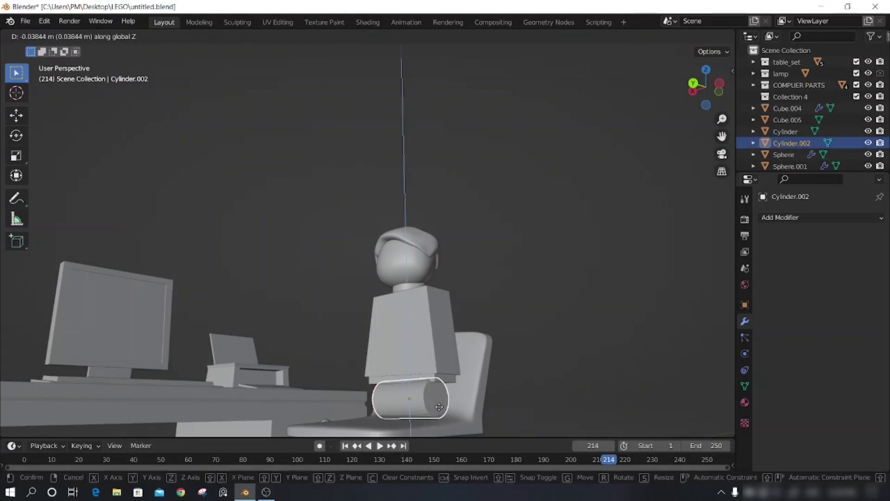
left_click(439, 406)
mouse_move(439, 407)
middle_mouse_down()
mouse_move(578, 395)
mouse_move(445, 362)
middle_mouse_up()
Step: Scale the hip cylinder along X to 1.360, then narrow it to 0.958
key("s")
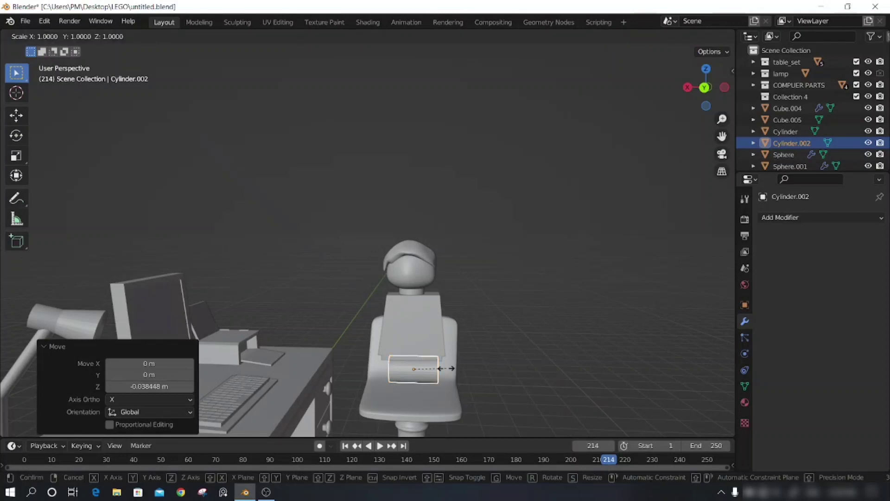
key("x")
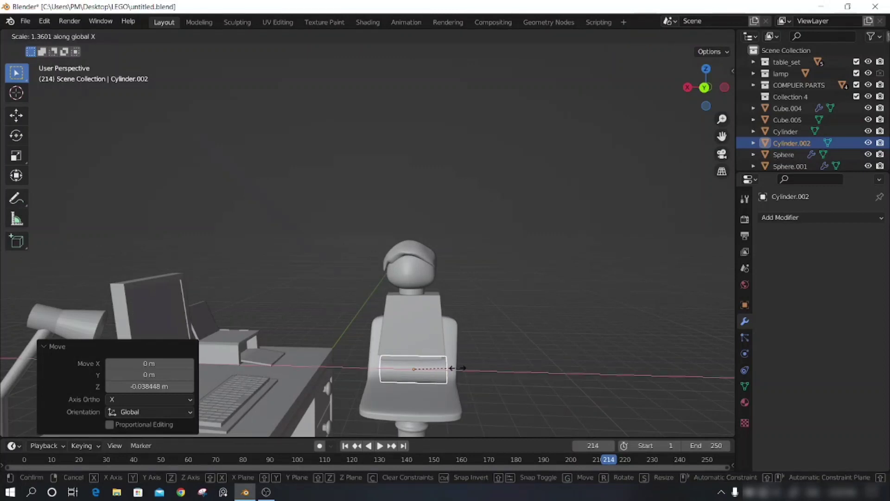
left_click(458, 368)
key("s")
key("z")
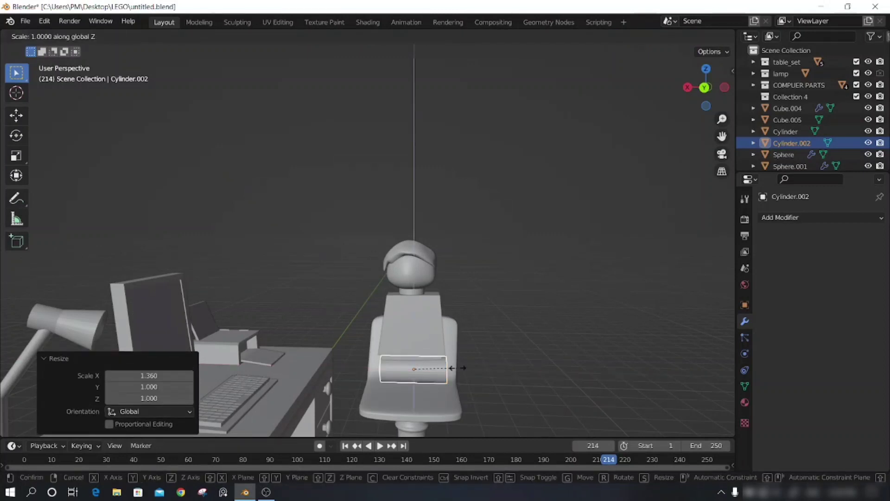
key("x")
left_click(447, 368)
Step: Recentre the hip cylinder along the X axis across the figure's lap
key("g")
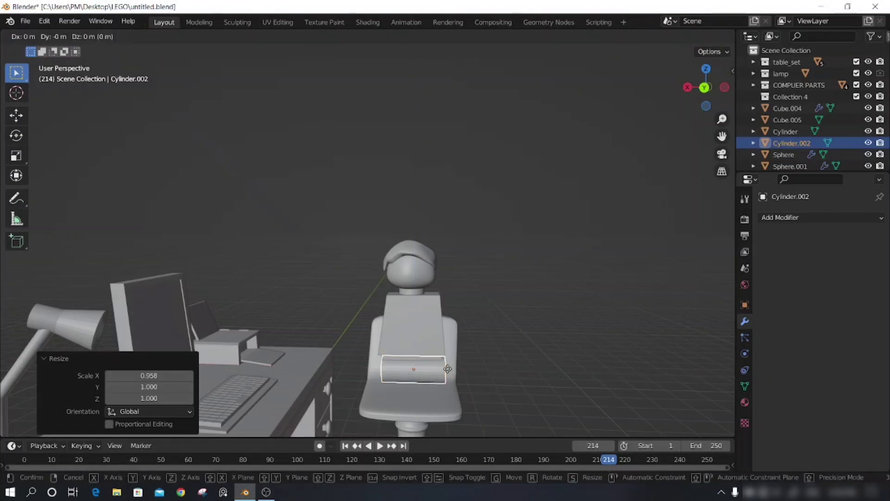
key("x")
left_click(447, 372)
mouse_move(447, 372)
middle_mouse_down()
mouse_move(500, 376)
mouse_move(482, 375)
mouse_move(461, 399)
mouse_move(488, 390)
mouse_move(484, 383)
mouse_move(455, 399)
mouse_move(490, 403)
mouse_move(453, 397)
mouse_move(502, 377)
mouse_move(548, 390)
mouse_move(506, 369)
middle_mouse_up()
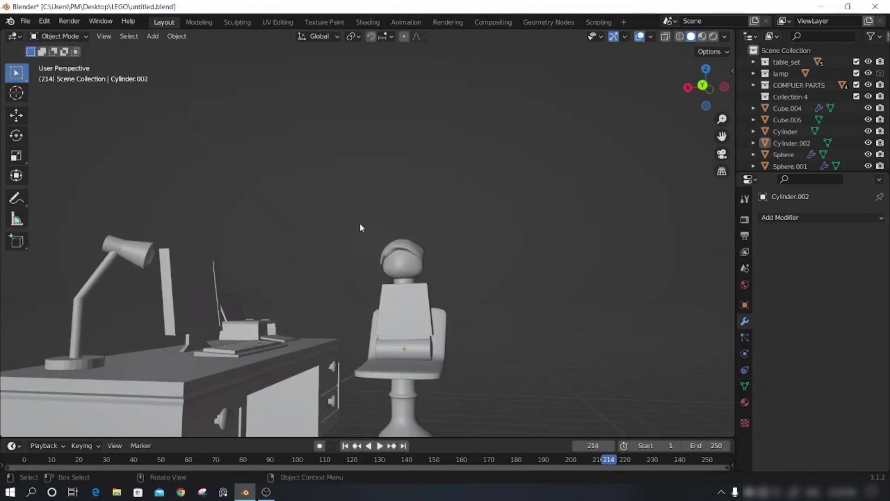
Step: Bring up the Add menu's mesh primitives list beside the desk and chair
mouse_move(407, 332)
middle_mouse_down()
mouse_move(457, 340)
mouse_move(458, 378)
mouse_move(602, 330)
mouse_move(458, 413)
mouse_move(484, 412)
mouse_move(491, 404)
mouse_move(436, 390)
middle_mouse_up()
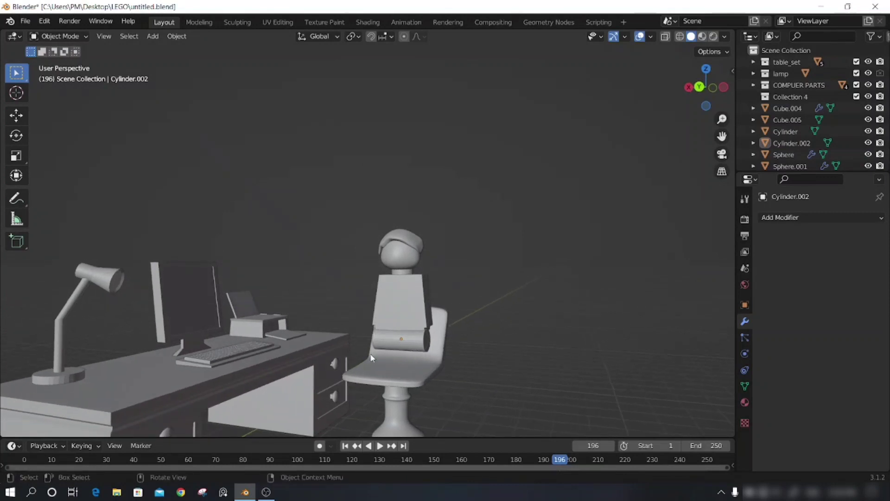
key("shift+a")
key("shift+a")
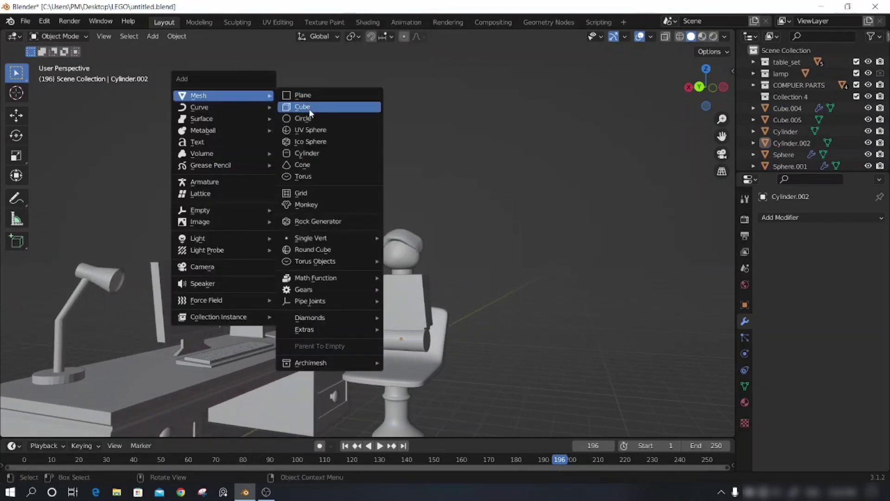
Step: Add a new cube, Cube.006, place it beside the chair and scale it to 0.48
left_click(308, 108)
scroll(314, 349, "down", 3)
key("g")
left_click(426, 329)
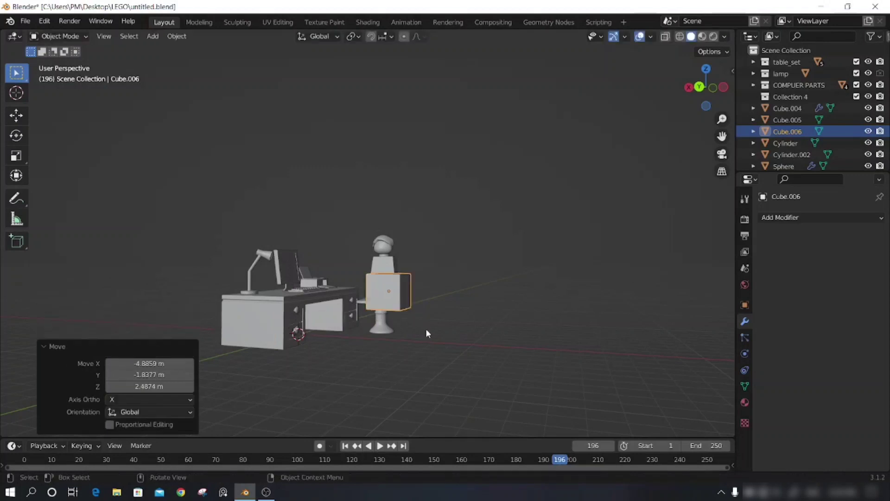
mouse_move(426, 329)
middle_mouse_down()
mouse_move(355, 345)
mouse_move(399, 346)
mouse_move(380, 357)
middle_mouse_up()
type("s.48")
key("Return")
scroll(379, 357, "up", 3)
Step: Slide the cube along Y toward the chair and shrink it further
key("g")
key("y")
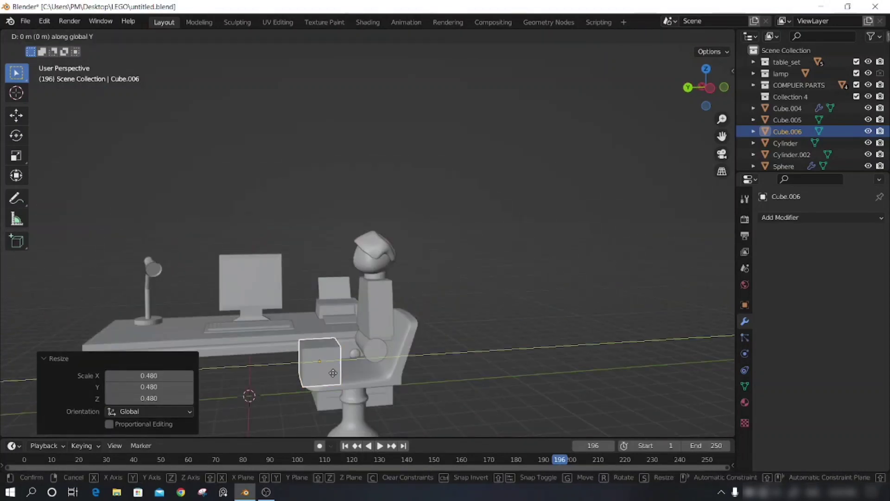
left_click(434, 391)
middle_click_drag(433, 393, 447, 399)
key("s")
left_click(443, 398)
scroll(447, 400, "up", 3)
Step: Move the cube along X, enlarge it slightly and lower it onto the seat at the hip
key("g")
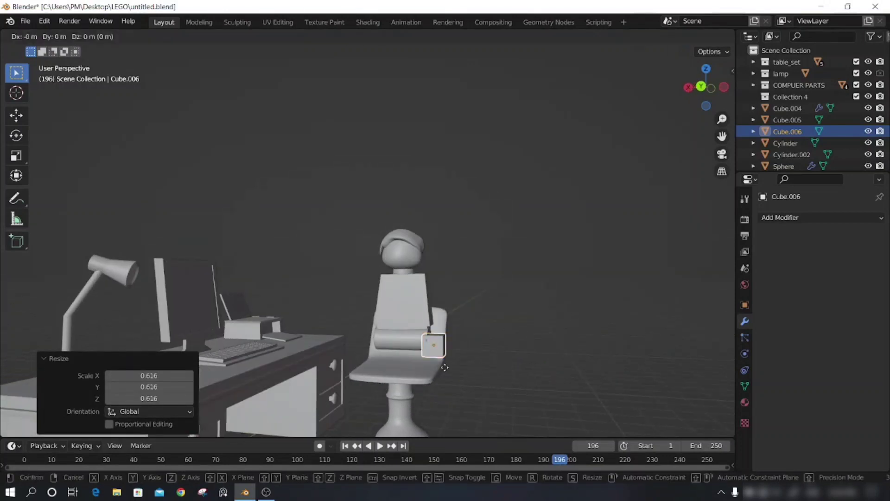
key("x")
left_click(435, 379)
middle_click_drag(435, 379, 448, 382)
key("s")
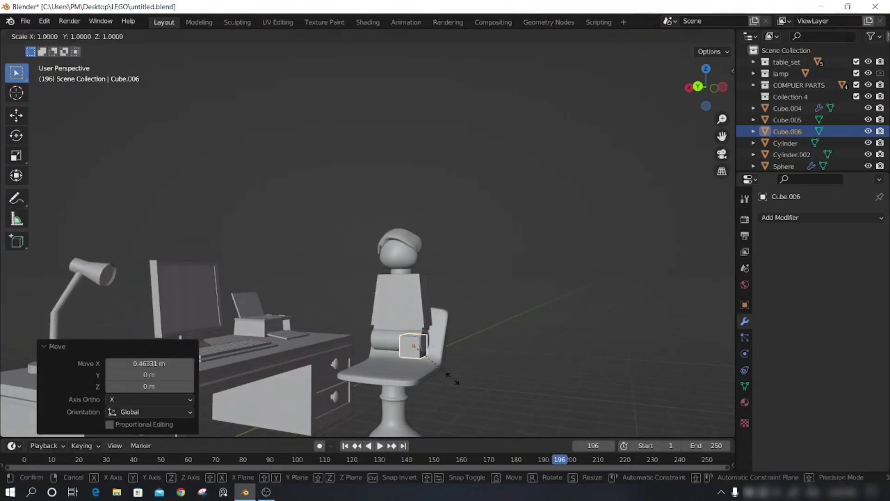
left_click(466, 388)
key("g")
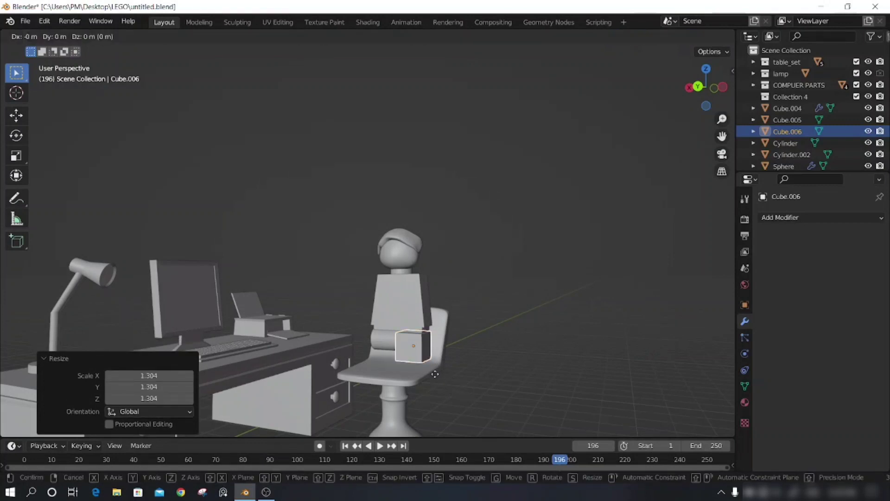
key("z")
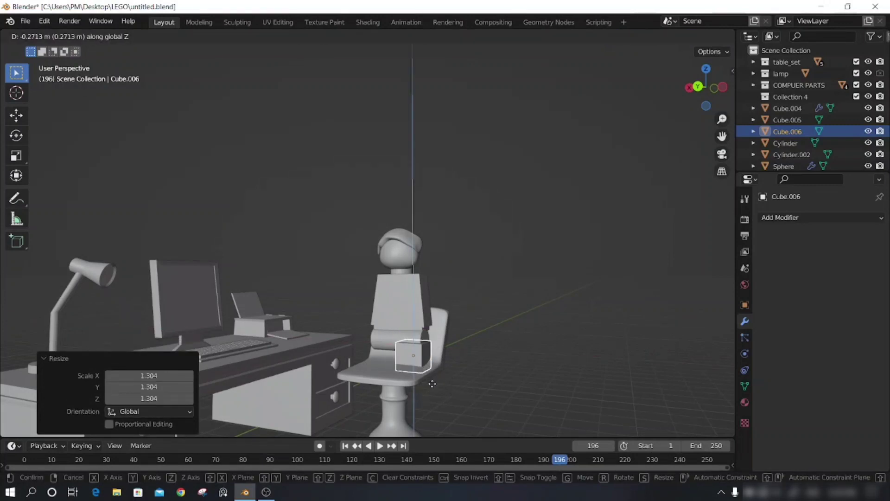
left_click(432, 384)
mouse_move(431, 377)
middle_mouse_down()
mouse_move(466, 385)
mouse_move(448, 380)
mouse_move(464, 373)
middle_mouse_up()
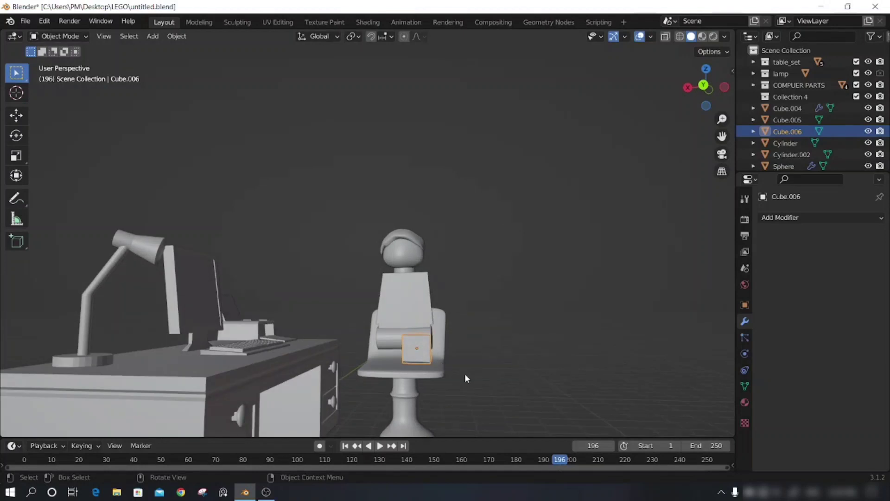
Step: In Edit Mode, pull Cube.006's side face 0.6212 m along X across the lap
key("Tab")
scroll(436, 376, "up", 1)
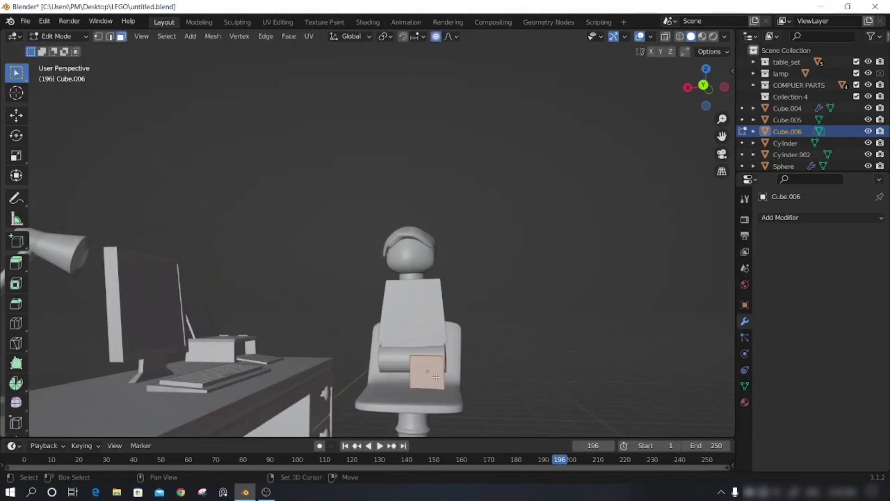
key("g")
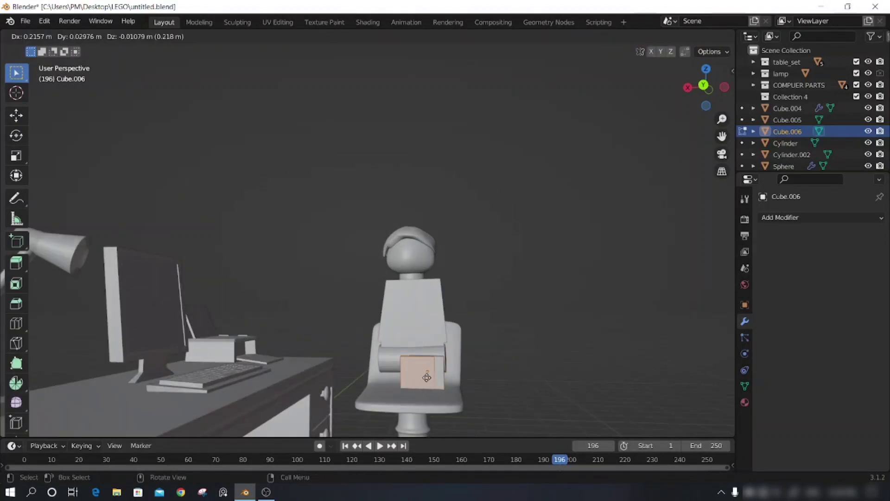
key("x")
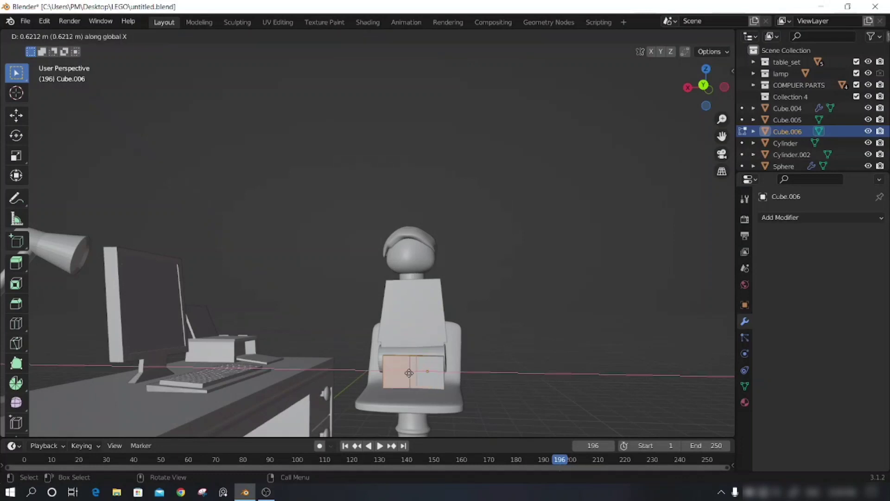
left_click(401, 377)
middle_click_drag(400, 377, 403, 351)
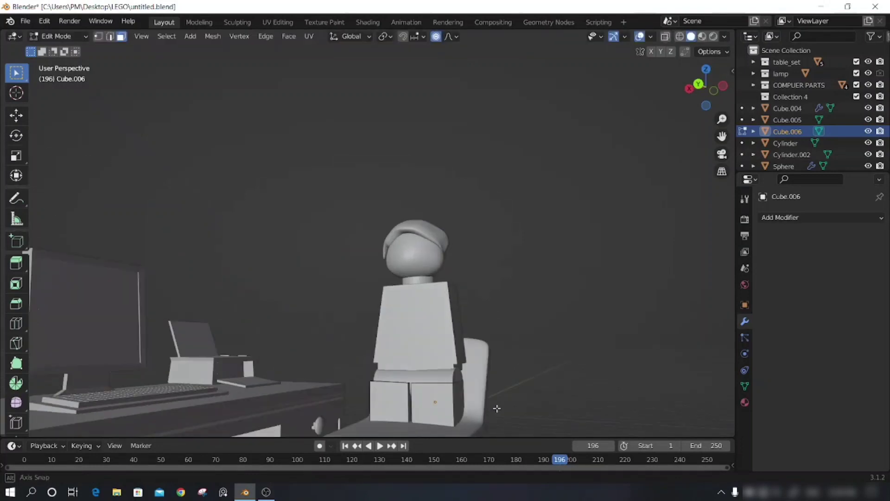
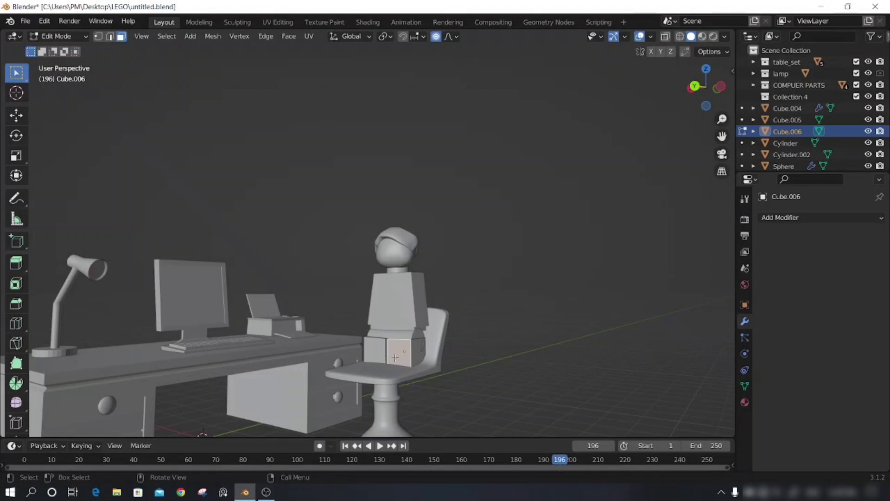
Step: Extrude both seat faces about 1.74 m forward to form the two legs
left_click(388, 357, "shift")
key("e")
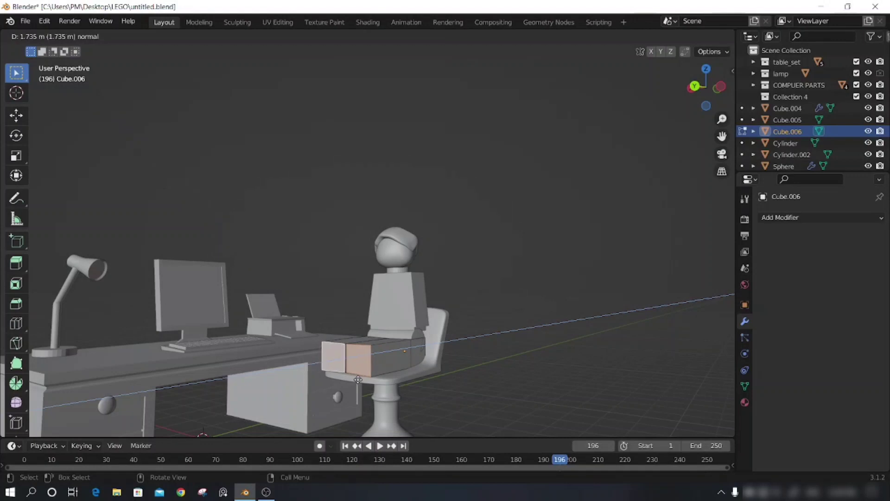
left_click(358, 379)
middle_click_drag(358, 379, 406, 383)
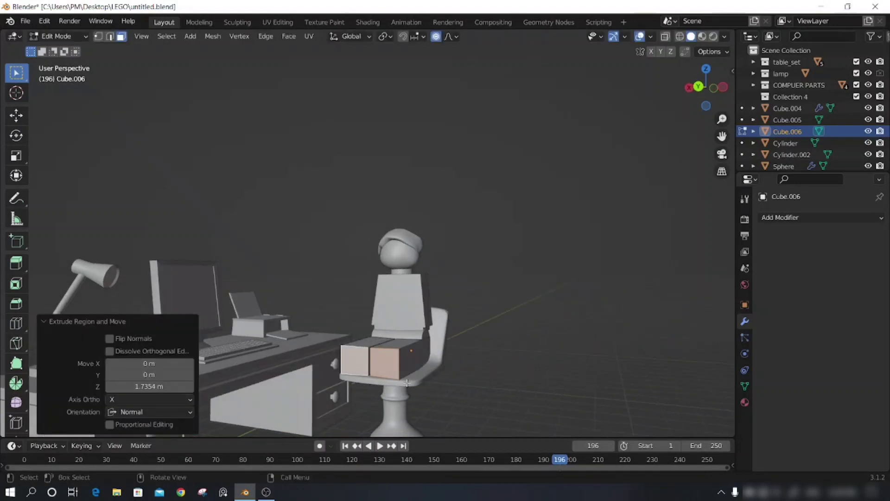
middle_click_drag(457, 369, 533, 377)
Step: Try an inset and inward extrusion on the leg ends, then undo it and deselect
key("i")
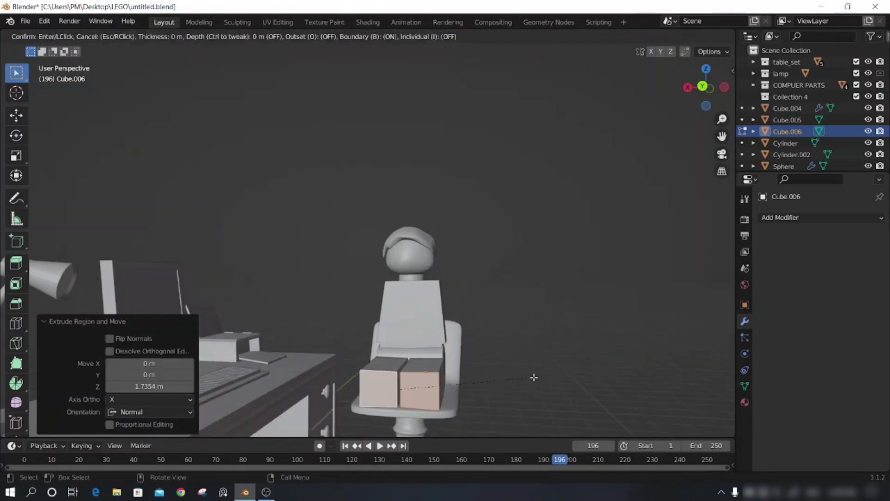
left_click(530, 377)
middle_click_drag(504, 403, 414, 411)
key("e")
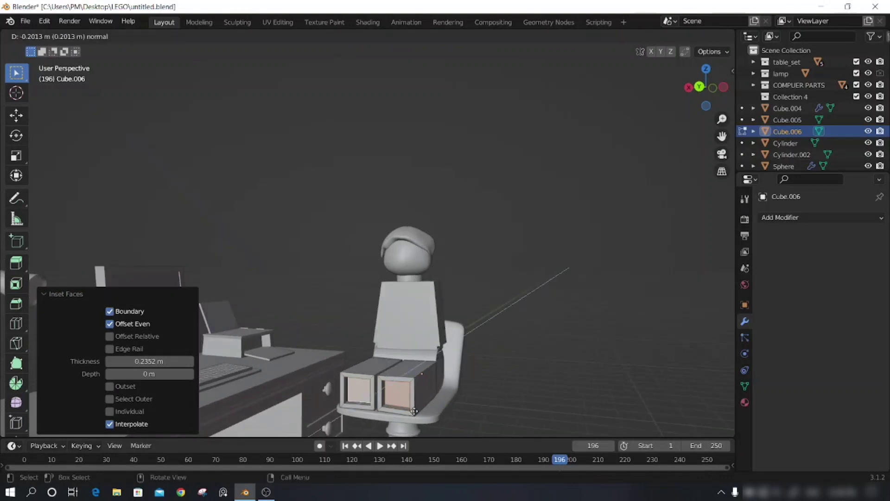
left_click(414, 411)
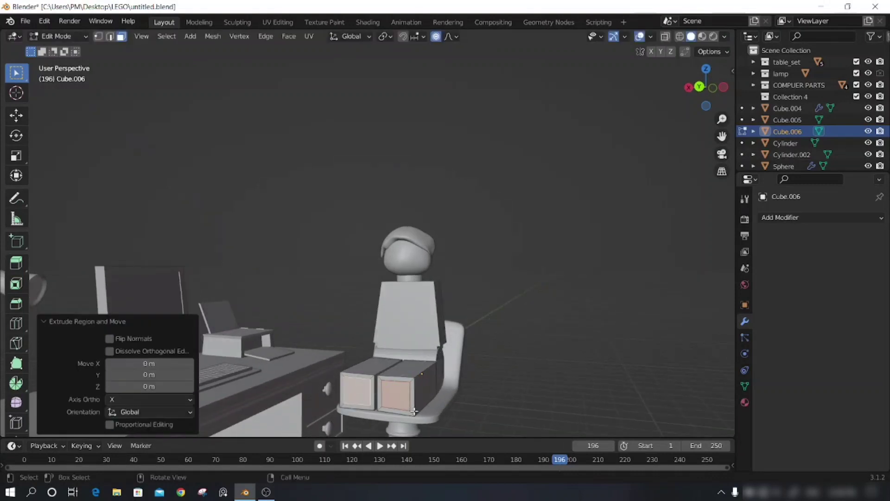
key("ctrl+z")
key("ctrl+z")
key("alt+a")
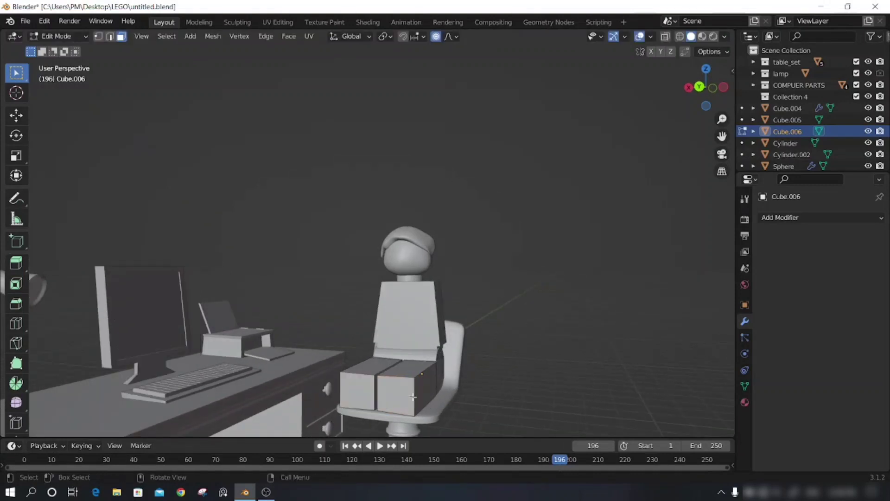
key("ctrl+r")
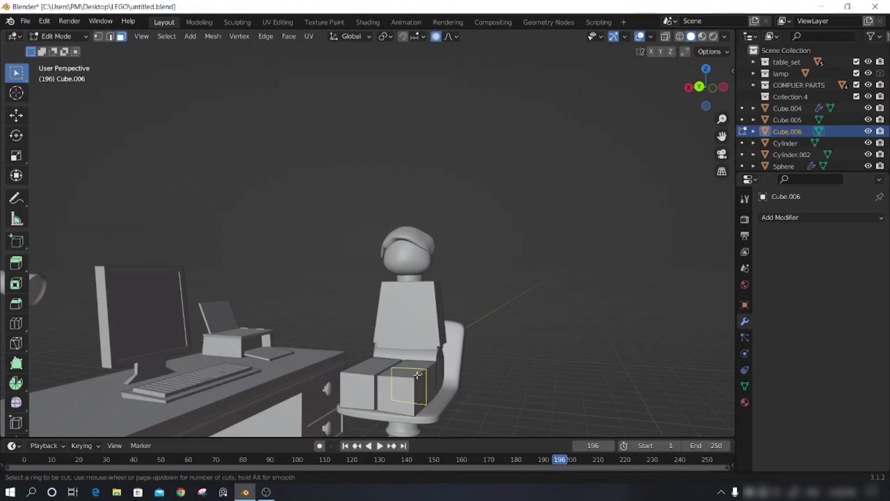
Step: Add an edge loop across the leg block with a loop cut
left_click(418, 375)
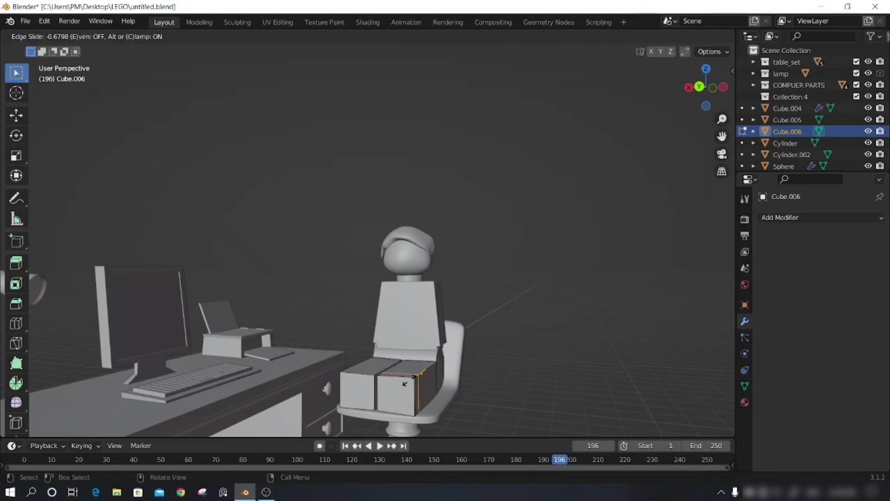
left_click(405, 384)
key("ctrl+z")
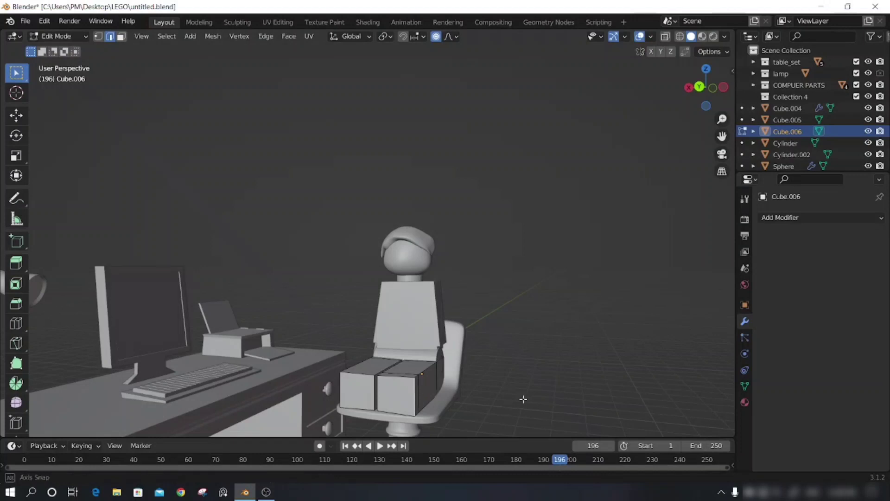
middle_click_drag(523, 398, 391, 397)
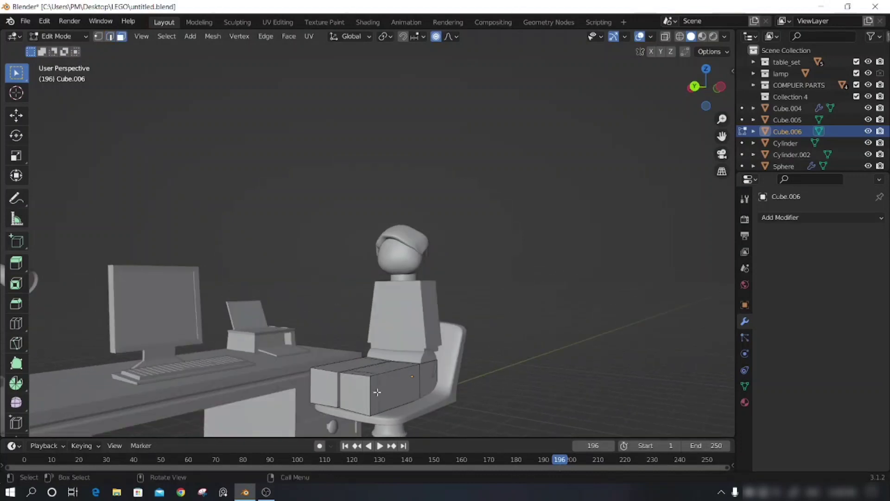
key("ctrl+r")
left_click(376, 391, "alt")
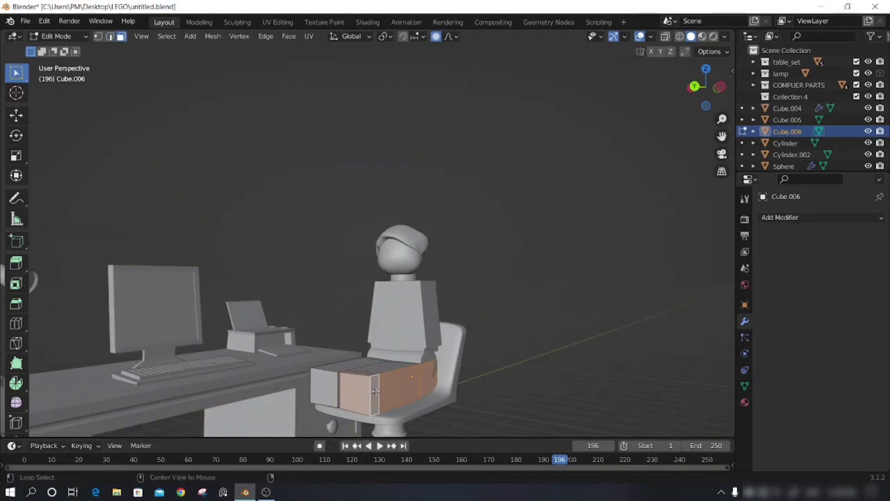
left_click(539, 400)
mouse_move(538, 399)
middle_mouse_down()
mouse_move(515, 419)
mouse_move(547, 407)
middle_mouse_up()
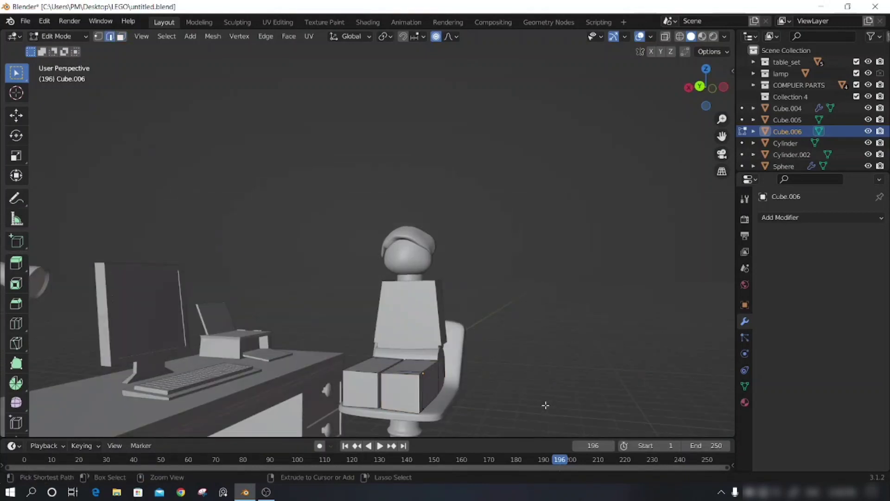
Step: Inset both leg front faces about 0.24 m and recess them 0.2 m inward
left_click(408, 397)
left_click(366, 393, "shift")
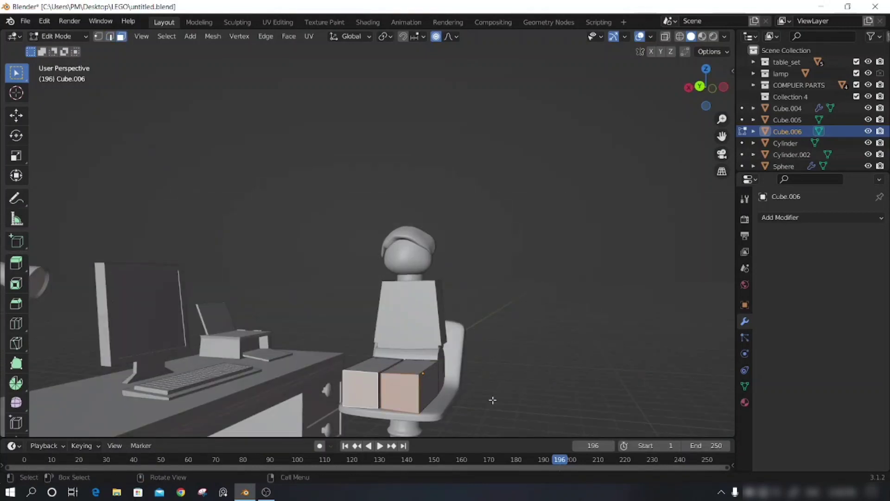
key("i")
left_click(439, 406)
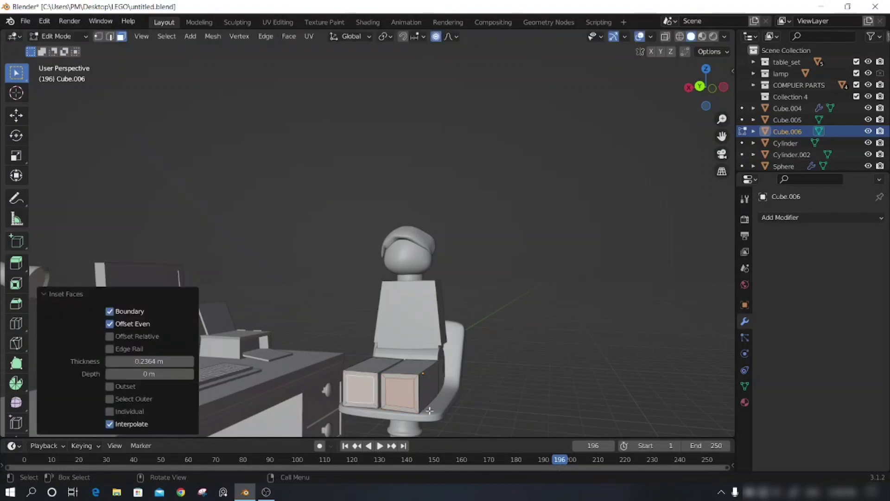
key("e")
left_click(433, 409)
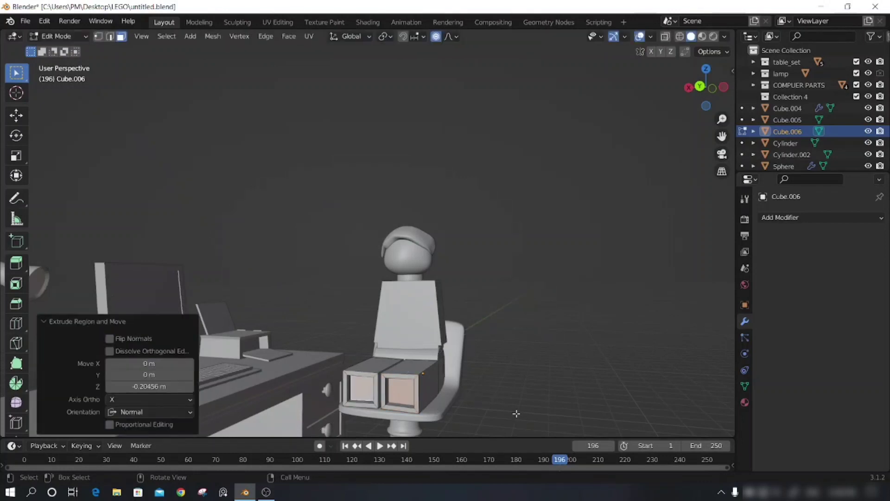
middle_click_drag(517, 414, 492, 418)
middle_click_drag(561, 412, 534, 408)
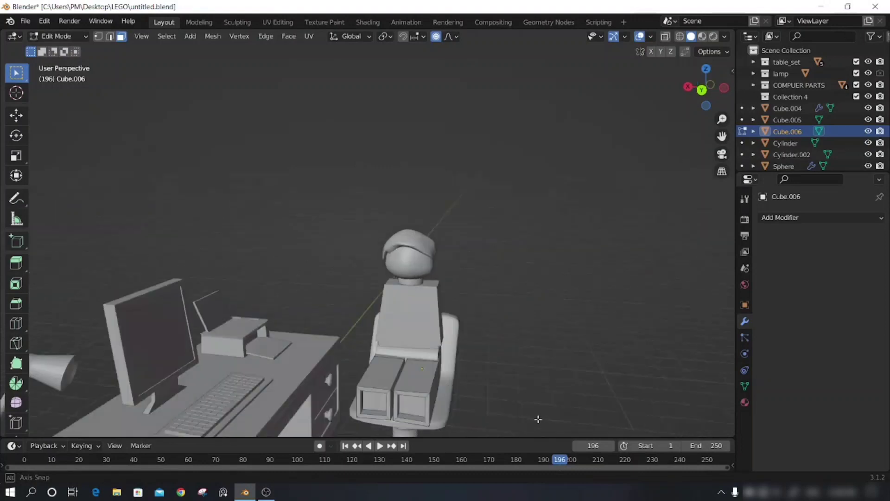
key("Tab")
key("shift+a")
Step: Add a new cube, place it against the torso, and shrink it
left_click(361, 112)
middle_click_drag(432, 240, 402, 403)
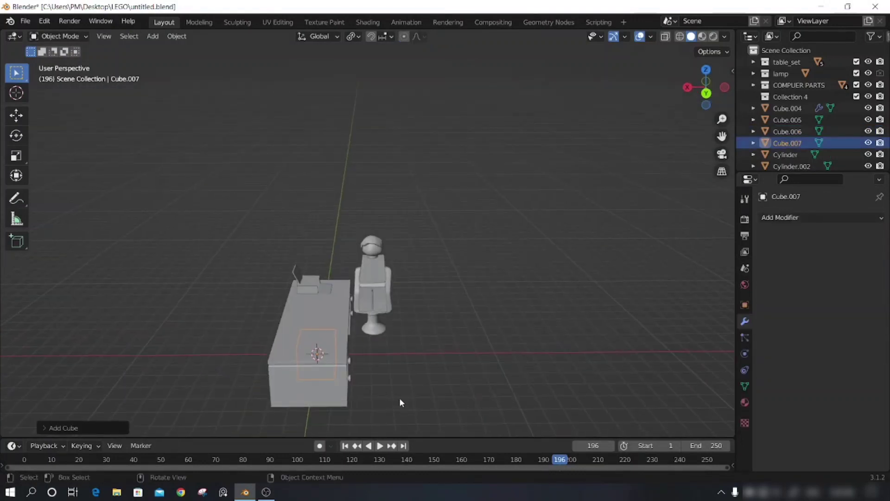
key("g")
left_click(408, 274)
mouse_move(408, 274)
middle_mouse_down()
mouse_move(415, 321)
mouse_move(432, 352)
mouse_move(468, 335)
middle_mouse_up()
scroll(466, 335, "up", 3)
scroll(477, 328, "up", 2)
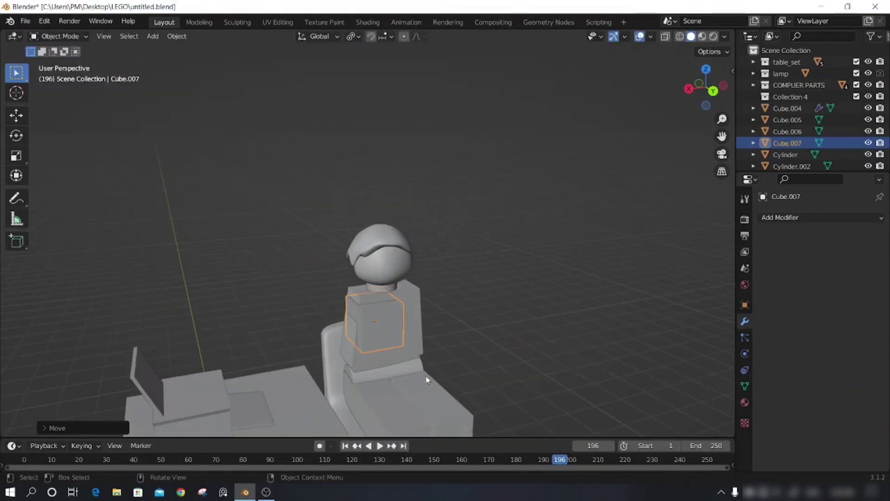
key("s")
left_click(396, 350)
Step: Position the small cube at the torso's upper corner and resize it as a shoulder
key("g")
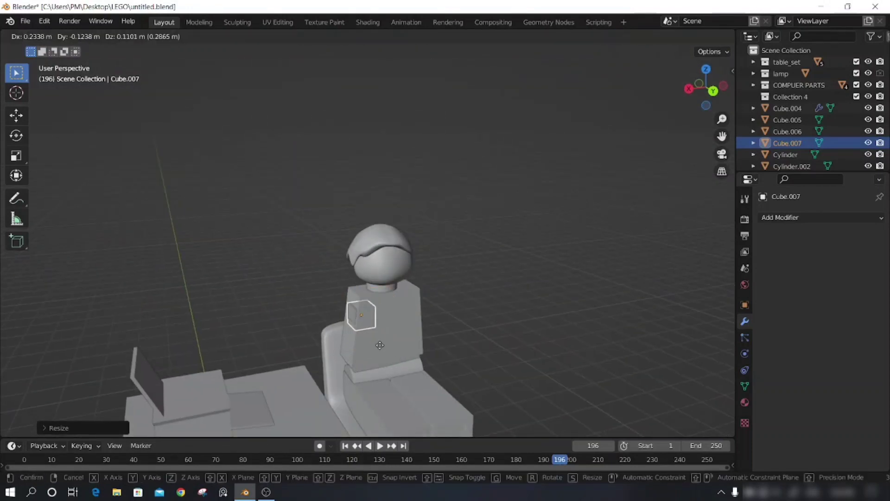
left_click(476, 318)
mouse_move(477, 318)
middle_mouse_down()
mouse_move(542, 301)
mouse_move(409, 347)
middle_mouse_up()
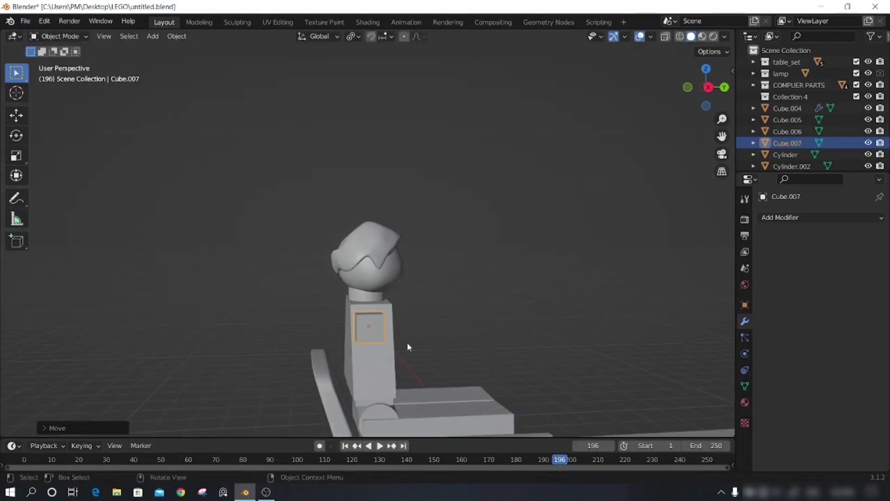
middle_click_drag(479, 321, 414, 336)
key("g")
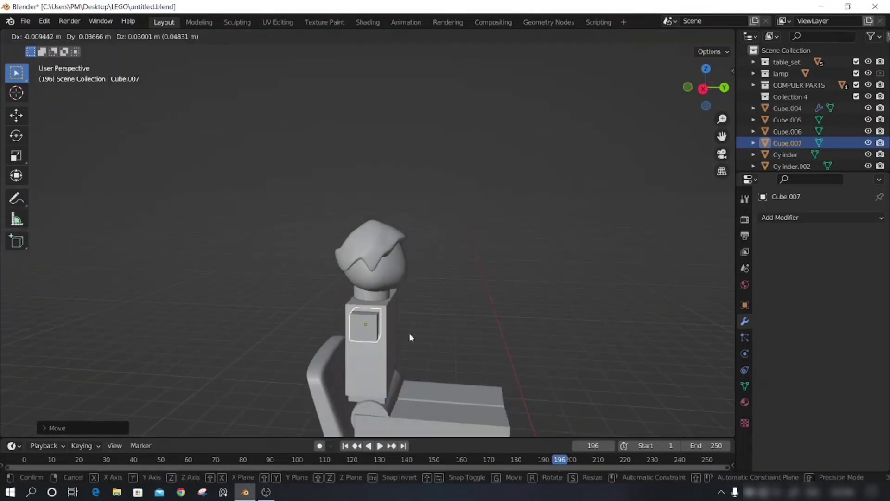
key("s")
left_click(413, 343)
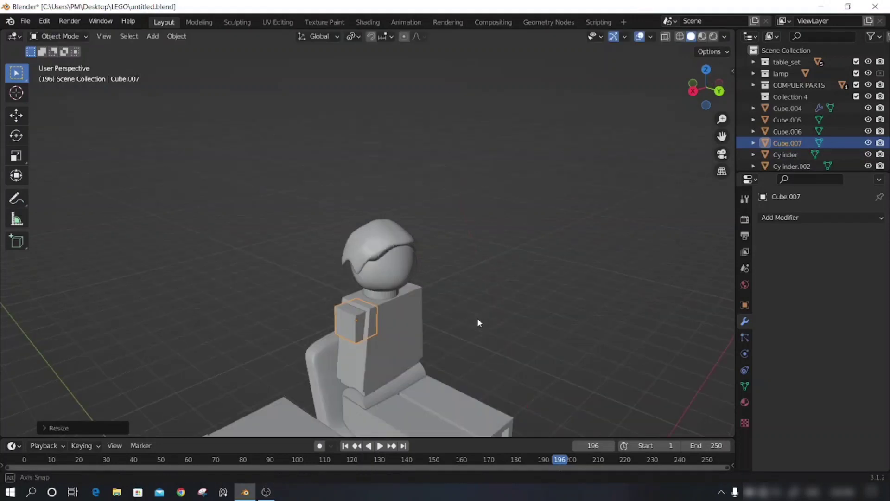
mouse_move(477, 318)
middle_mouse_down()
mouse_move(391, 350)
mouse_move(448, 350)
middle_mouse_up()
key("s")
left_click(408, 368)
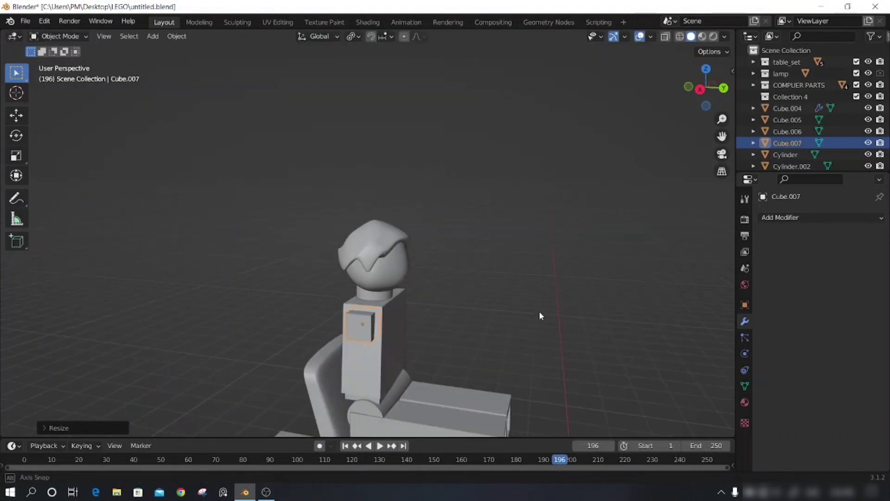
mouse_move(539, 311)
middle_mouse_down()
mouse_move(446, 328)
mouse_move(372, 299)
mouse_move(482, 305)
mouse_move(483, 312)
mouse_move(366, 321)
middle_mouse_up()
Step: Rotate the shoulder cube and extrude its face into an arm
key("r")
left_click(478, 322)
key("Tab")
key("e")
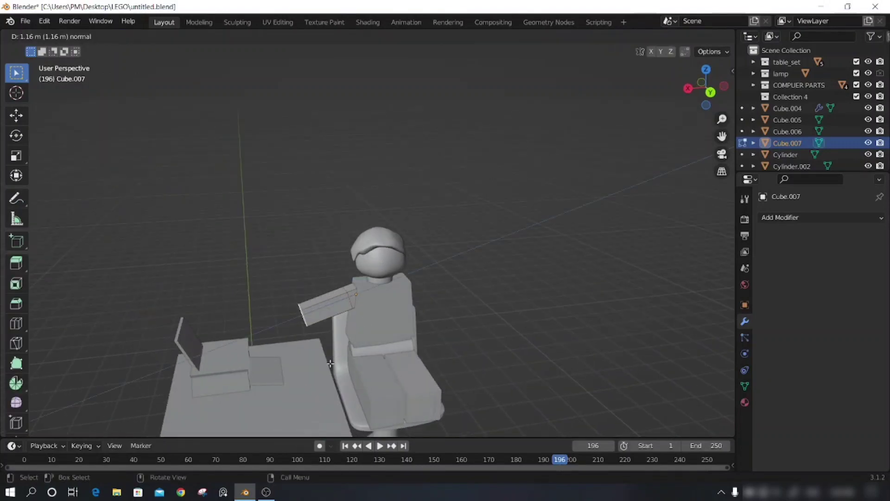
left_click(331, 363)
key("Tab")
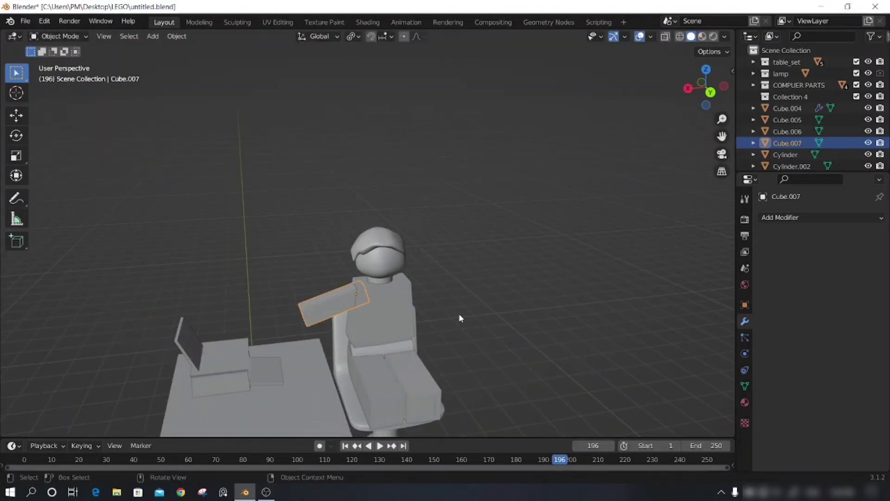
Step: Rotate the arm toward the desk and set it snugly against the torso
key("r")
left_click(468, 306)
mouse_move(477, 299)
middle_mouse_down()
mouse_move(452, 321)
mouse_move(364, 314)
middle_mouse_up()
key("r")
left_click(459, 313)
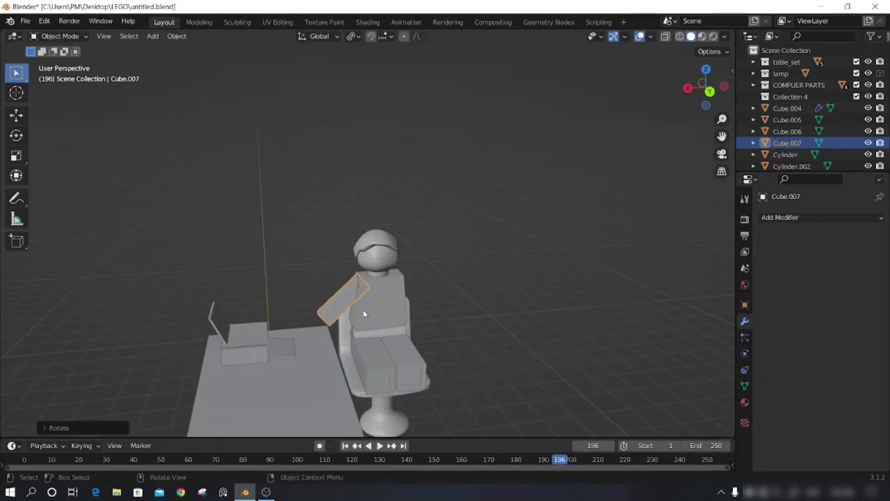
key("g")
left_click(367, 321)
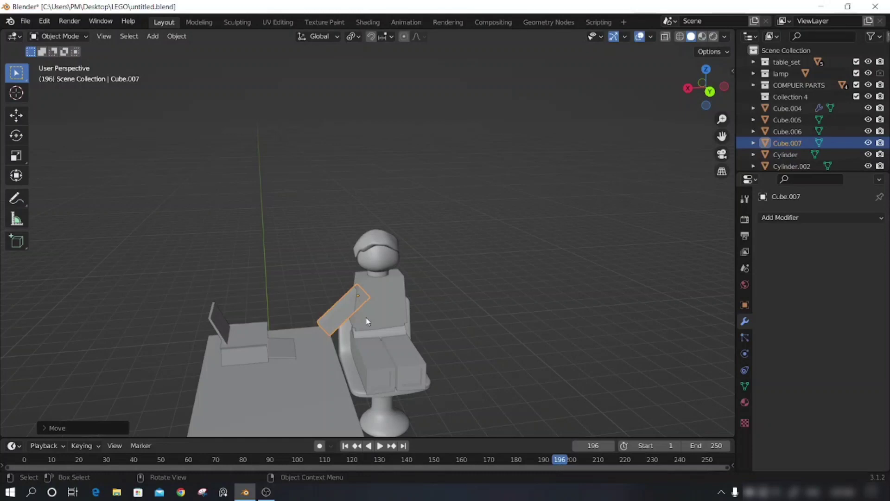
key("g")
left_click(425, 310)
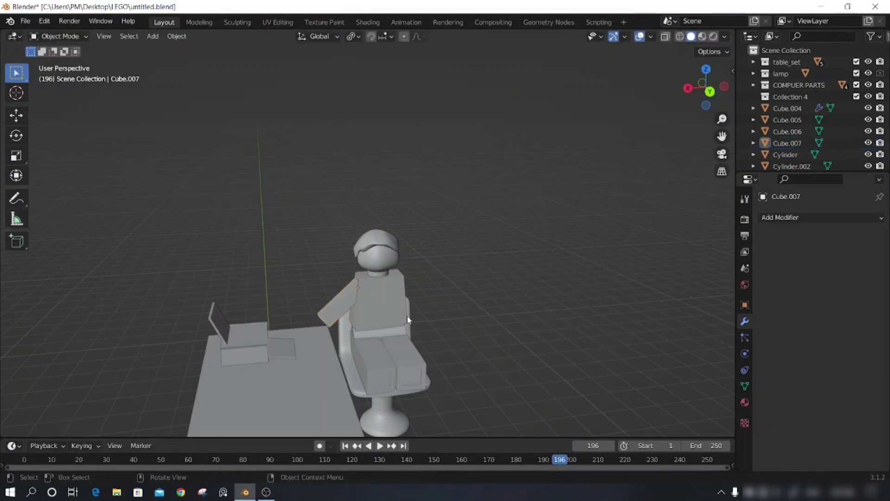
mouse_move(408, 320)
middle_mouse_down()
mouse_move(485, 314)
mouse_move(453, 304)
mouse_move(461, 302)
mouse_move(478, 328)
mouse_move(336, 319)
middle_mouse_up()
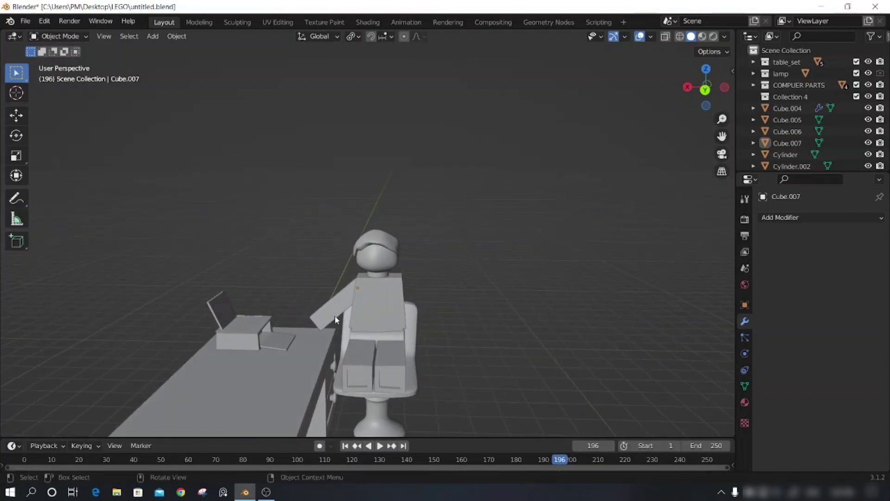
Step: Slide an edge loop along the arm in Edit Mode
key("Tab")
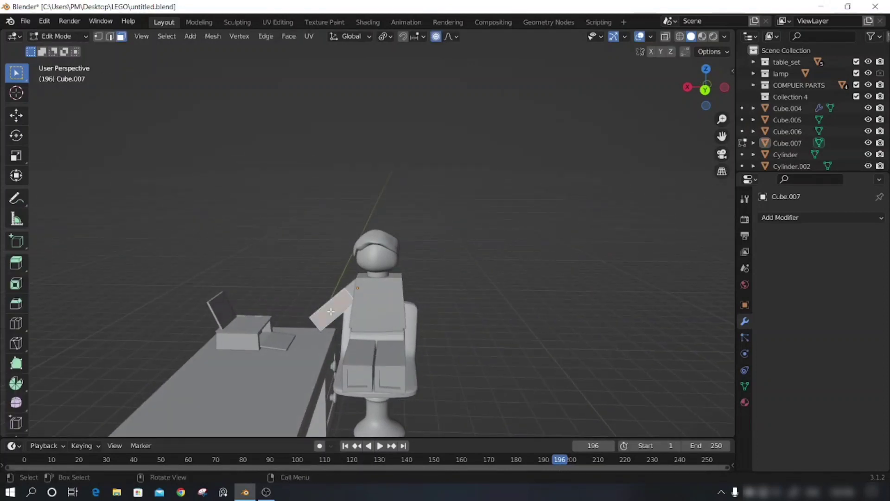
key("g")
key("g")
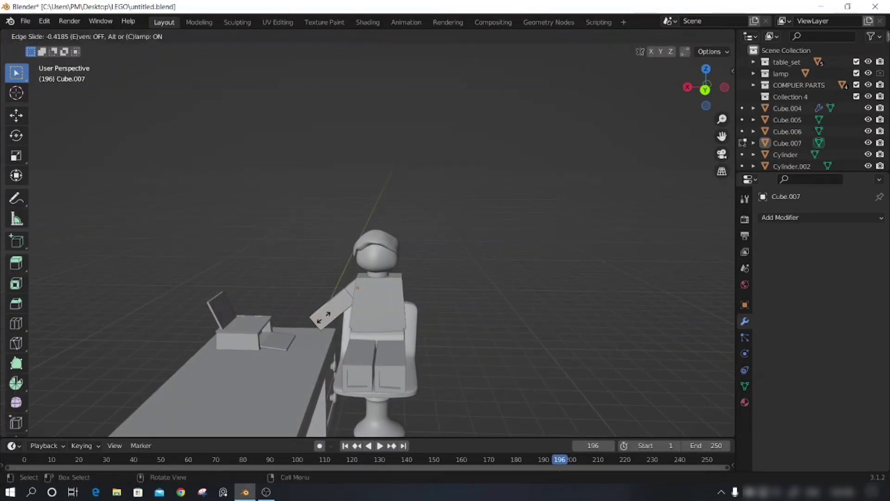
left_click(325, 313)
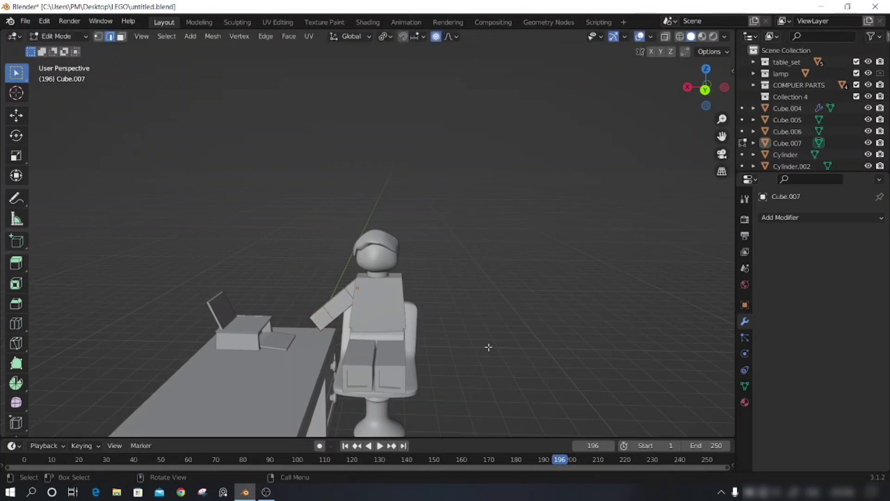
middle_click_drag(487, 348, 302, 306)
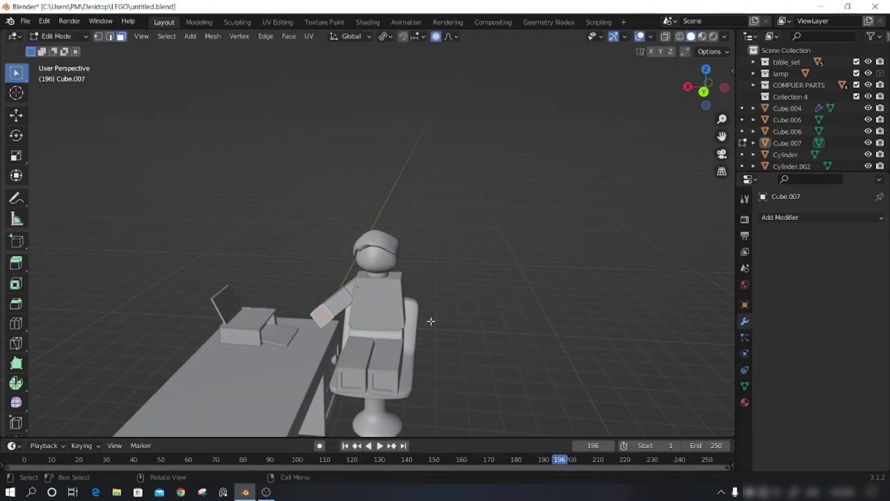
middle_click_drag(432, 321, 333, 327)
Step: Extrude the arm's end face and move it down toward the desk as a forearm
key("e")
left_click(309, 343)
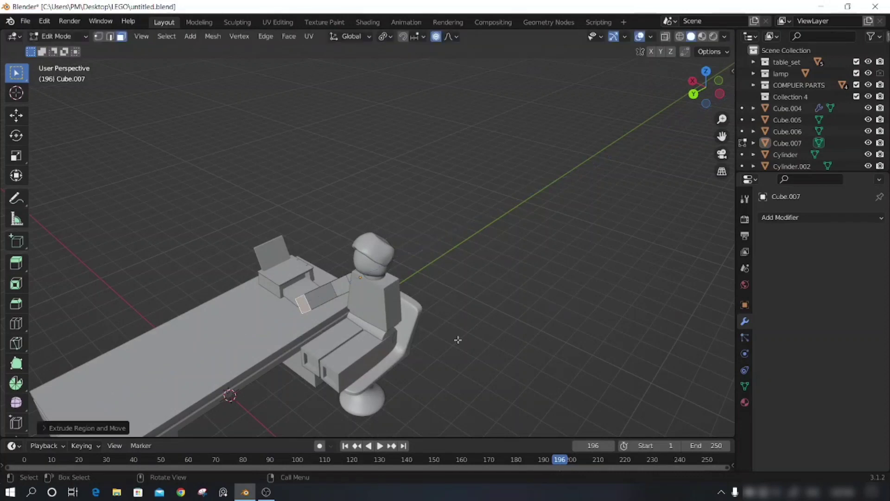
middle_click_drag(459, 338, 416, 364)
key("g")
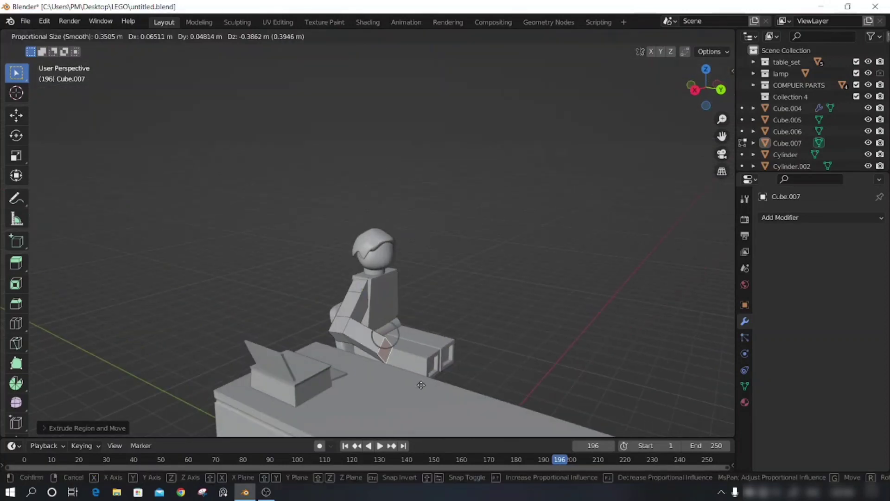
left_click(387, 350)
mouse_move(501, 307)
middle_mouse_down()
mouse_move(395, 346)
mouse_move(510, 328)
mouse_move(449, 363)
mouse_move(479, 356)
mouse_move(467, 378)
middle_mouse_up()
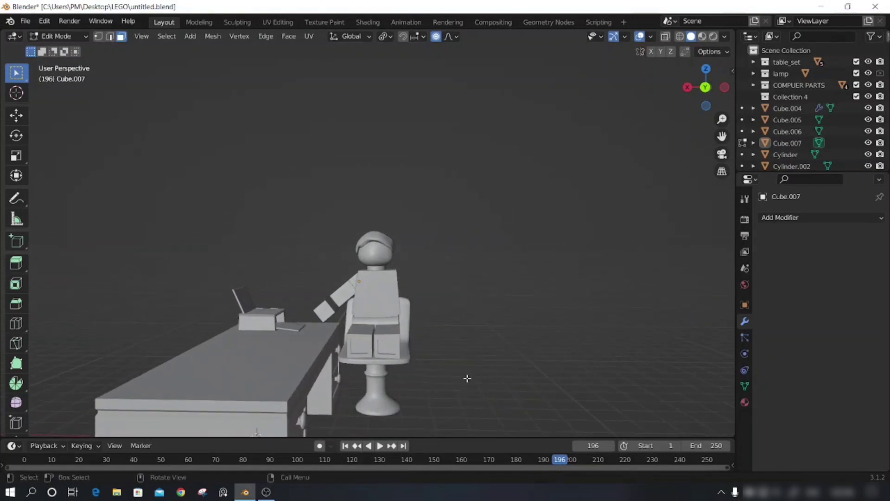
key("Tab")
Step: Box-select the minifigure and chair together and scale them down slightly
middle_click_drag(411, 358, 390, 316)
left_click(385, 302)
left_click(470, 319)
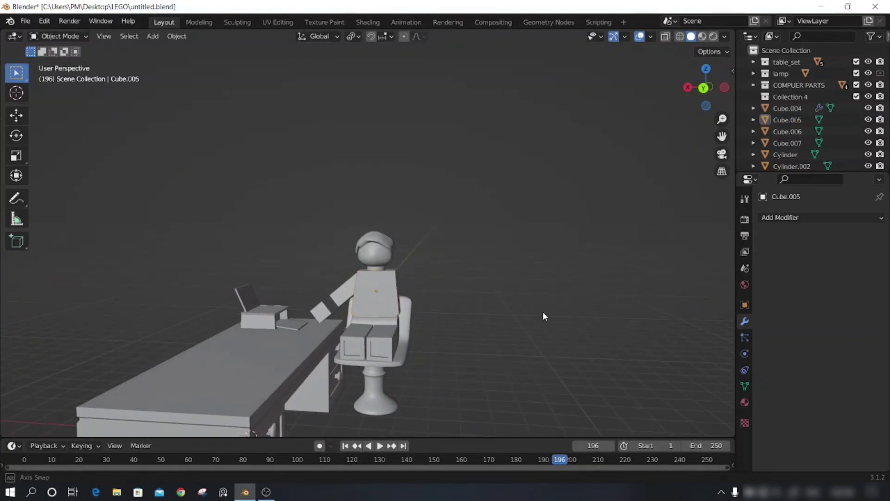
middle_click_drag(543, 314, 349, 239)
left_click_drag(349, 232, 413, 416)
key("s")
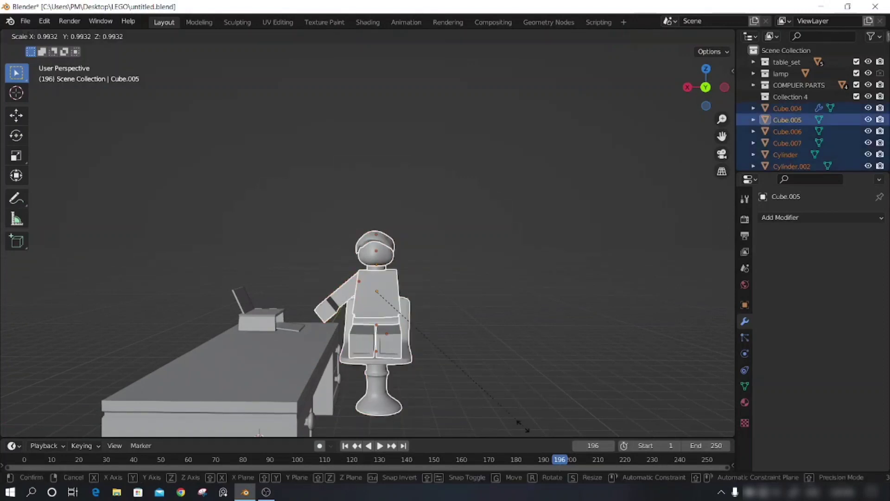
left_click(494, 411)
Step: Lower the figure and chair along Z, then select only the arm
mouse_move(507, 402)
middle_mouse_down()
mouse_move(385, 396)
mouse_move(403, 400)
mouse_move(377, 382)
mouse_move(411, 366)
middle_mouse_up()
key("g")
key("z")
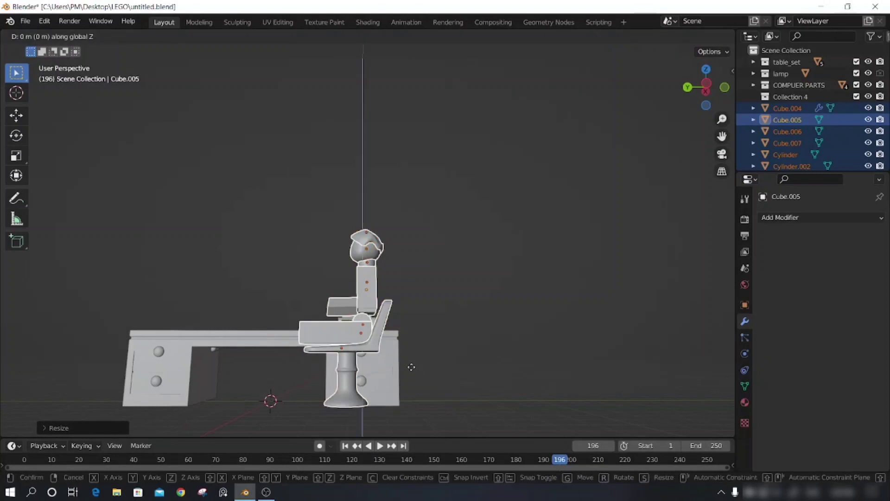
left_click(415, 430)
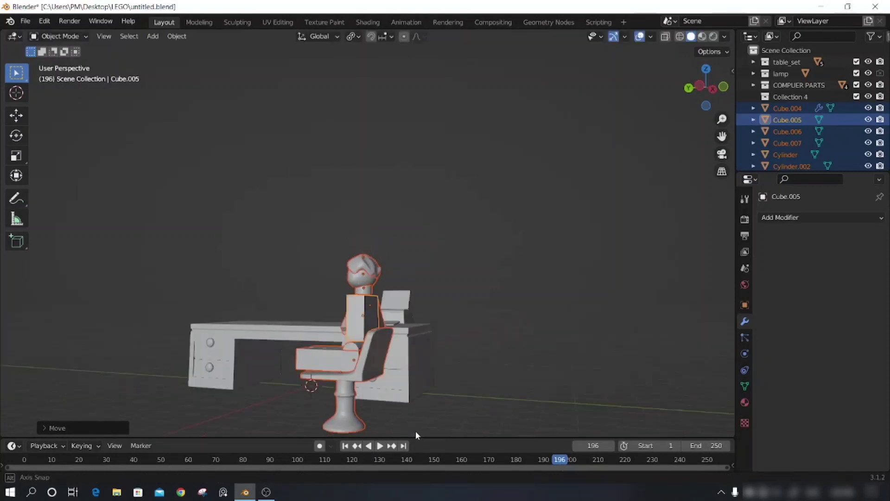
mouse_move(416, 430)
middle_mouse_down()
mouse_move(358, 418)
mouse_move(389, 407)
middle_mouse_up()
left_click(399, 376)
scroll(400, 376, "up", 3)
mouse_move(399, 376)
middle_mouse_down()
mouse_move(429, 346)
mouse_move(466, 338)
mouse_move(435, 338)
mouse_move(444, 326)
mouse_move(459, 337)
mouse_move(441, 356)
mouse_move(420, 351)
middle_mouse_up()
Step: Give arm Cube.007 a Subdivision Surface modifier with viewport level 3
left_click(787, 143)
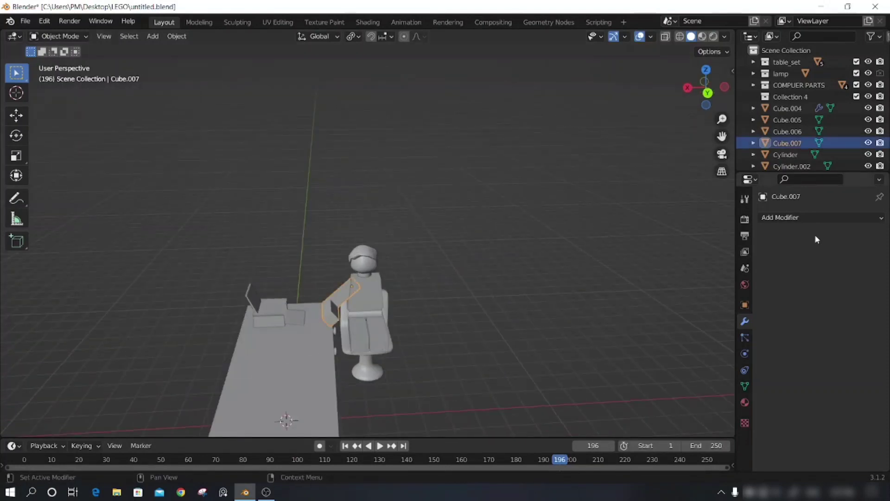
left_click(814, 217)
left_click(661, 425)
middle_click_drag(530, 389, 814, 291)
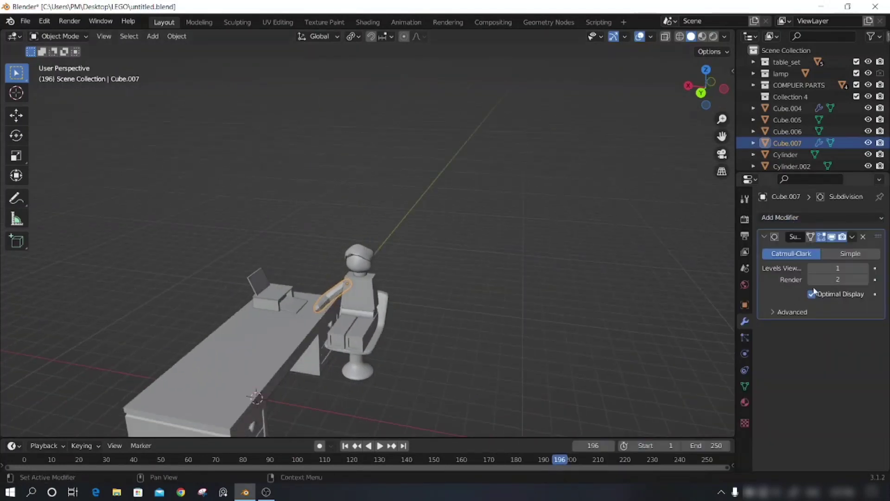
left_click(865, 268)
scroll(422, 338, "up", 2)
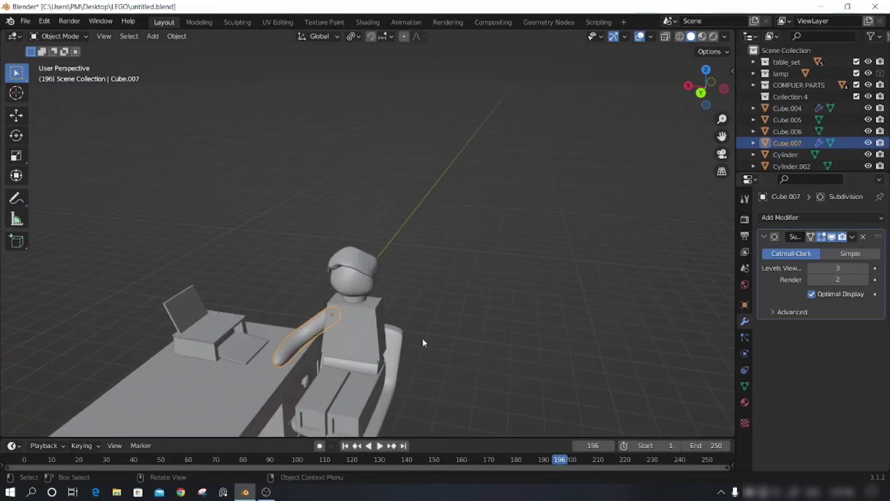
scroll(266, 367, "up", 2)
Step: Add an edge loop across the arm near the shoulder and slide it into place
key("Tab")
middle_click_drag(264, 361, 317, 344)
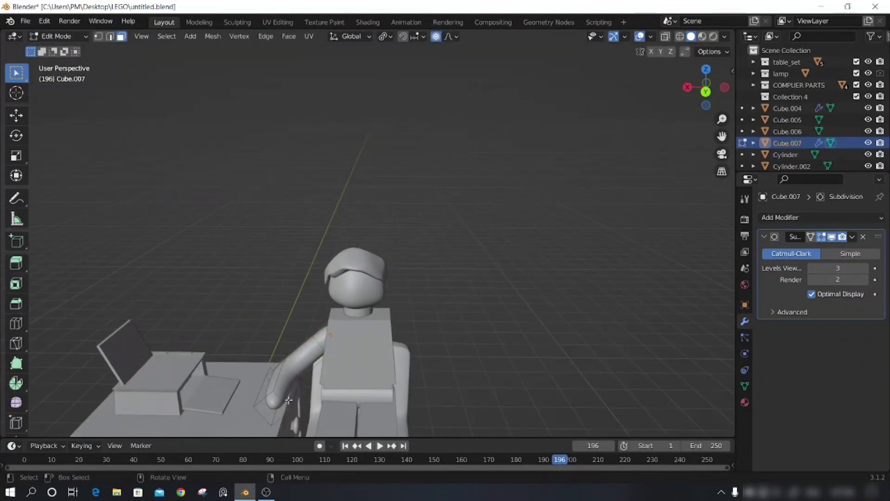
mouse_move(592, 360)
middle_mouse_down()
mouse_move(559, 370)
mouse_move(327, 329)
middle_mouse_up()
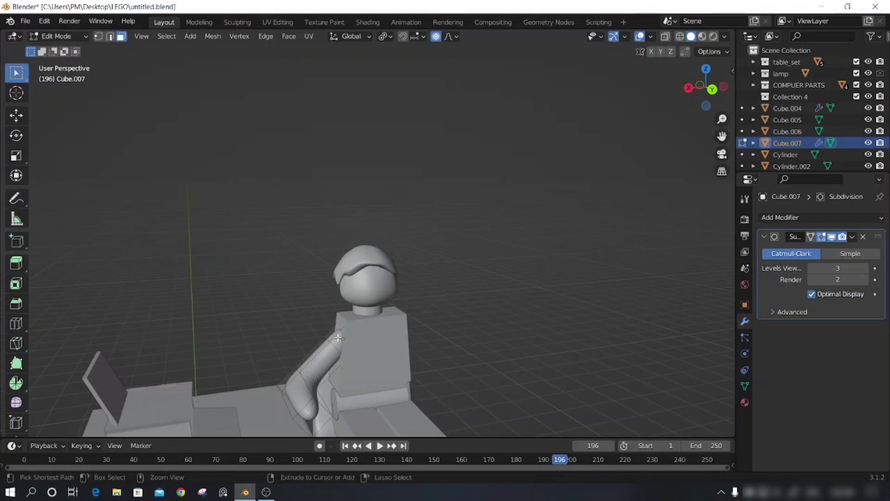
key("2")
key("ctrl+r")
left_click(339, 337)
right_click(338, 337)
middle_click_drag(466, 364, 475, 371)
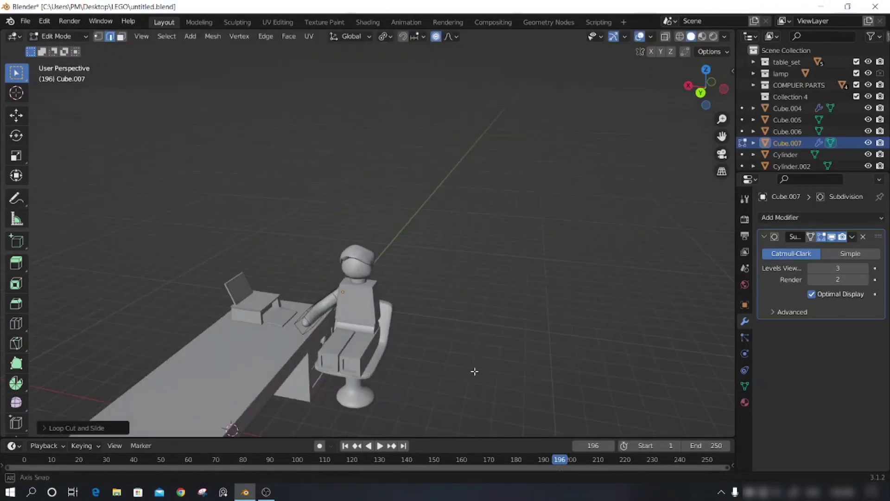
key("g")
key("g")
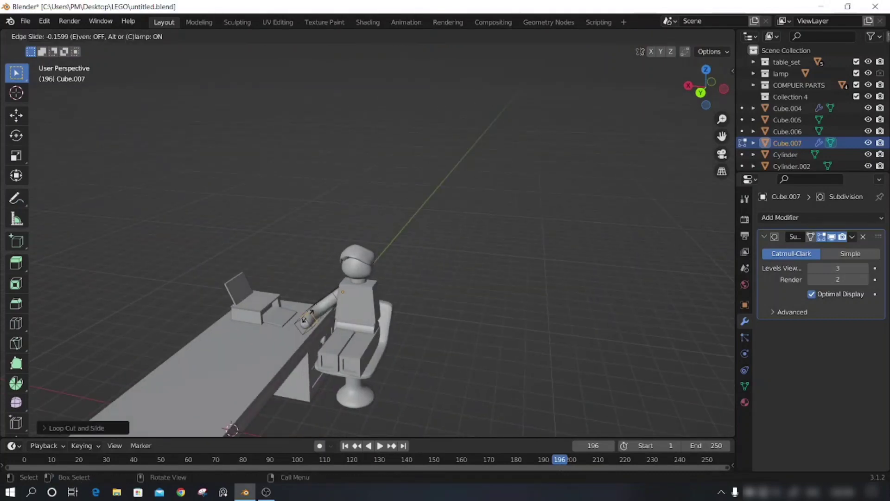
left_click(305, 322)
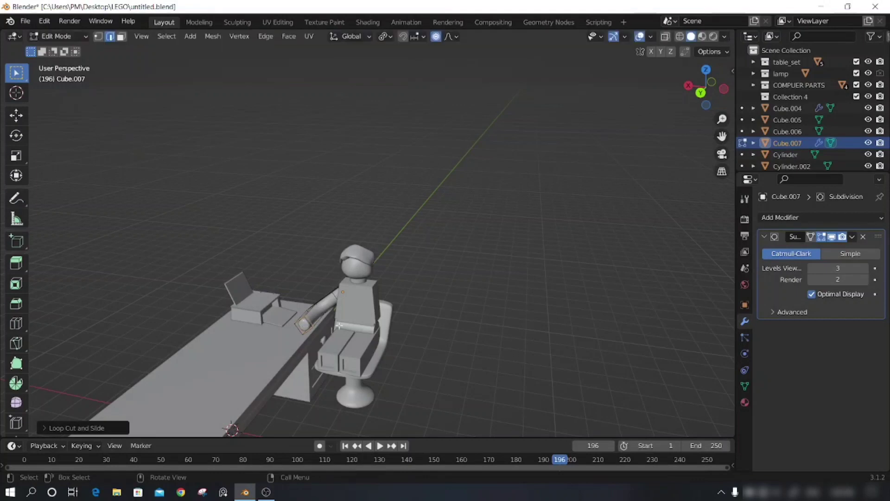
mouse_move(477, 341)
middle_mouse_down()
mouse_move(501, 351)
mouse_move(545, 346)
middle_mouse_up()
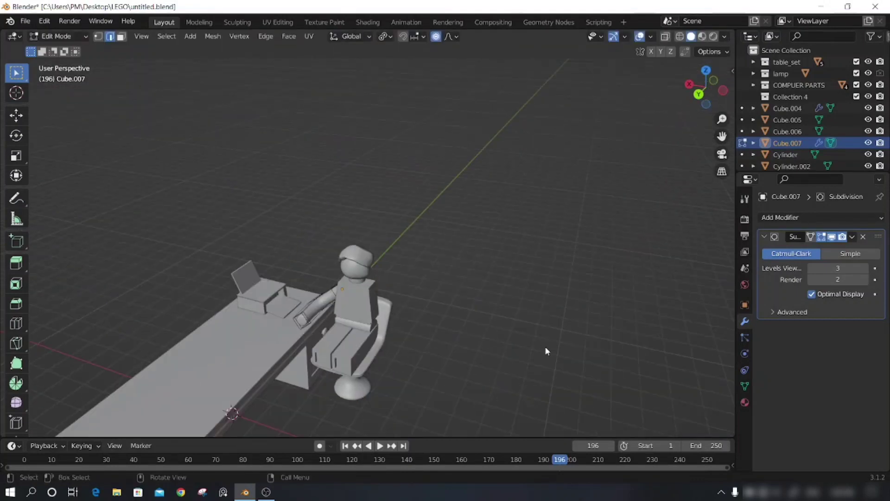
key("Tab")
mouse_move(411, 346)
middle_mouse_down()
mouse_move(469, 320)
mouse_move(516, 325)
middle_mouse_up()
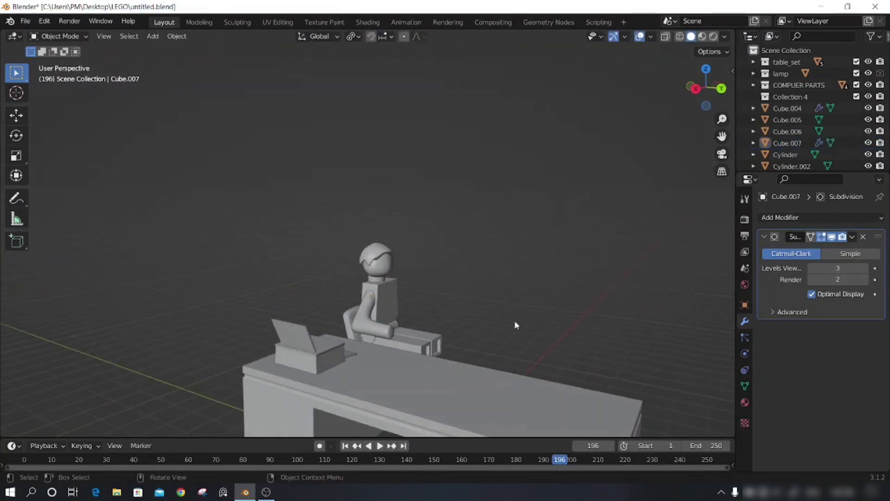
Step: Resize the arm once, cancelling two further resize attempts
left_click(367, 310)
key("s")
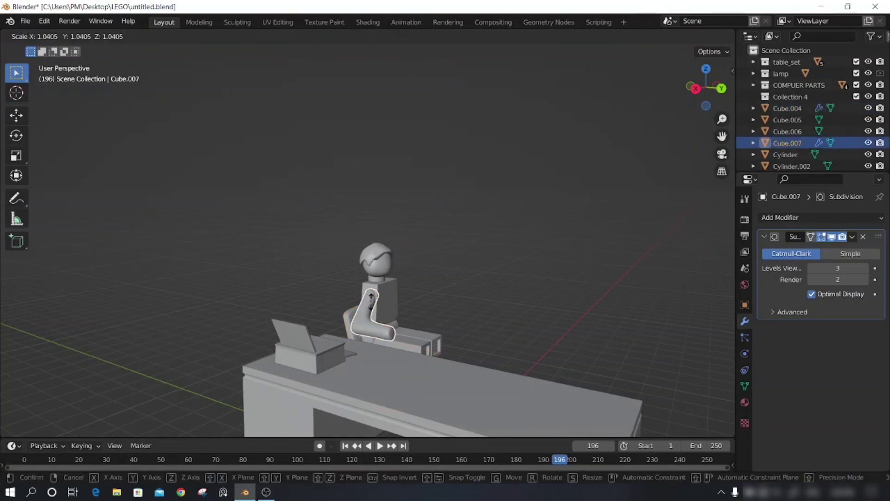
left_click(385, 282)
middle_click_drag(385, 283, 469, 300)
key("s")
right_click(397, 315)
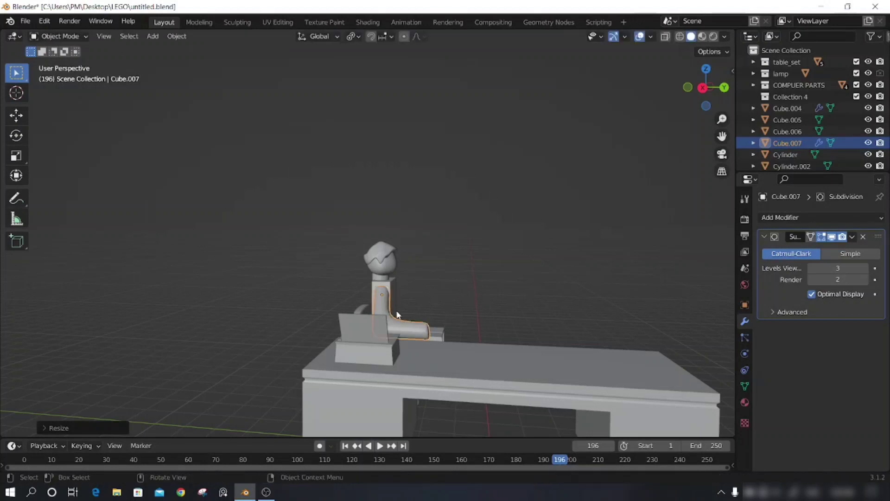
mouse_move(397, 315)
middle_mouse_down()
mouse_move(431, 315)
mouse_move(441, 330)
mouse_move(394, 362)
mouse_move(468, 354)
mouse_move(523, 368)
middle_mouse_up()
key("s")
right_click(454, 315)
left_click(454, 315)
Step: Move part of the arm mesh along the Y axis in Edit Mode
left_click(378, 327)
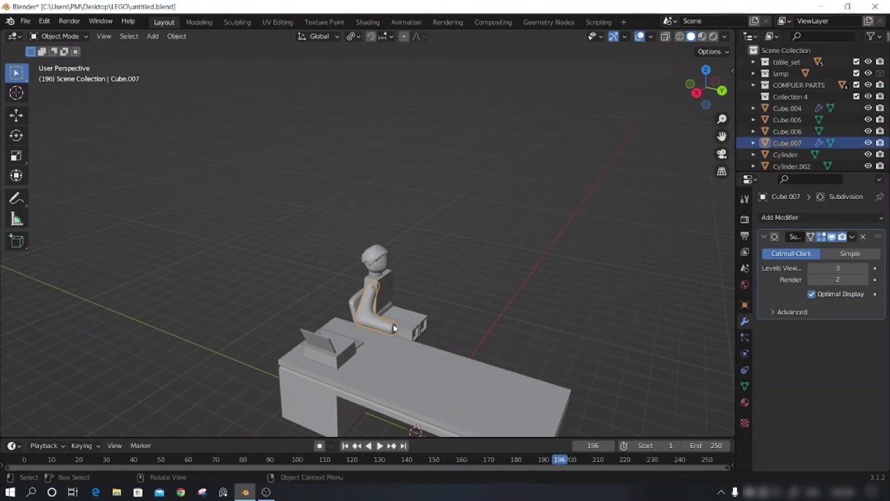
key("Tab")
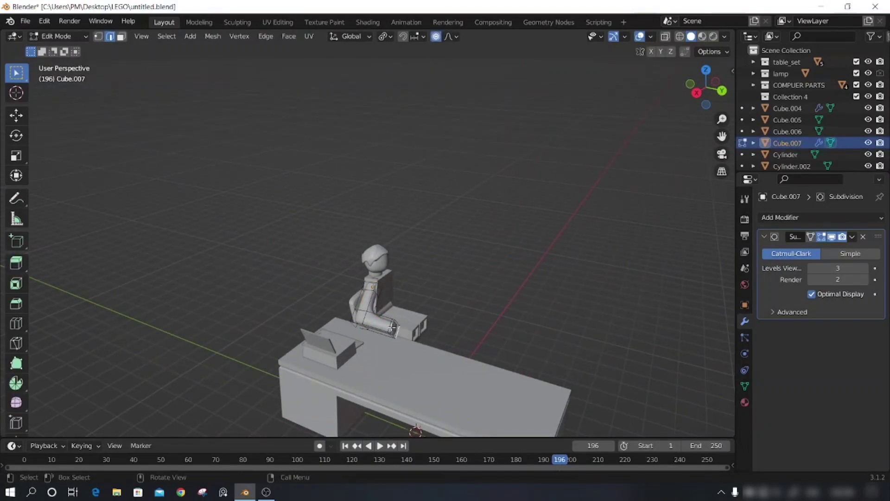
key("g")
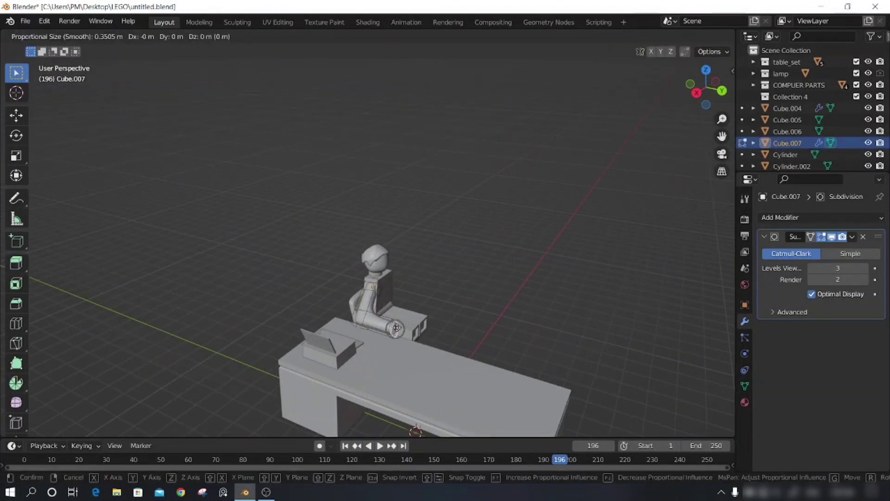
key("y")
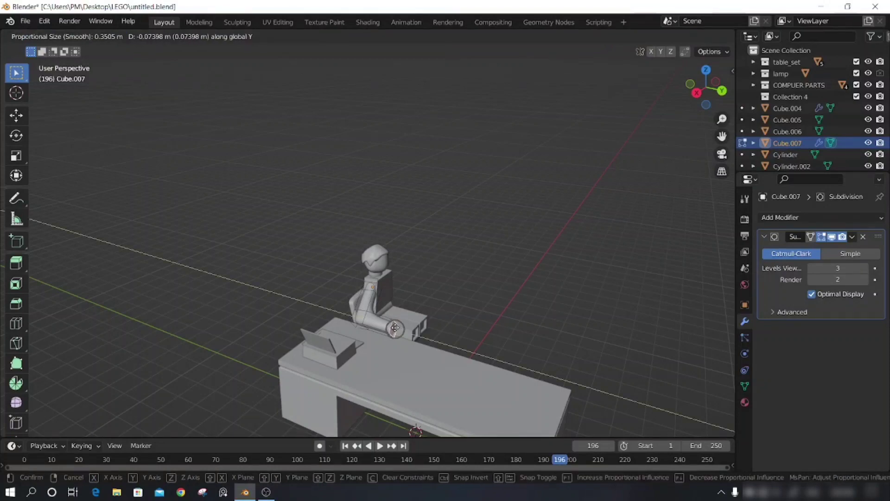
left_click(389, 326)
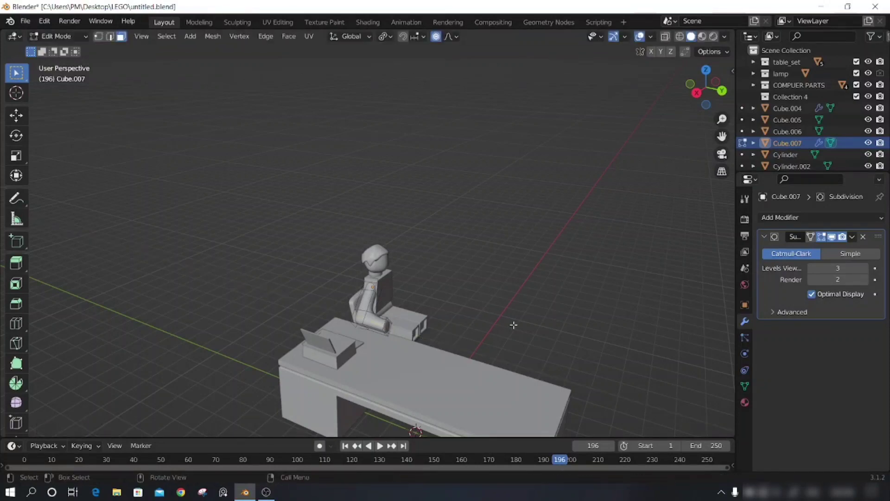
middle_click_drag(513, 324, 366, 319)
Step: Cut a centred edge loop across the arm and return to Object Mode
key("ctrl+r")
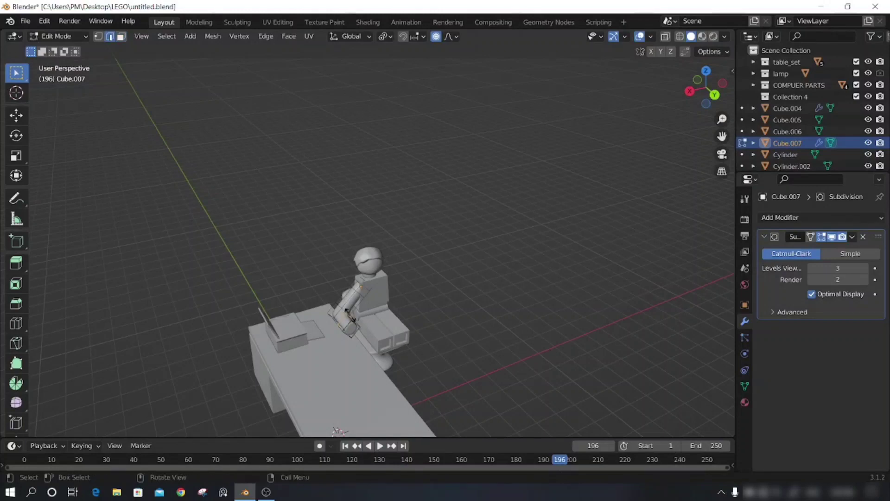
left_click(353, 315)
right_click(354, 315)
mouse_move(354, 315)
middle_mouse_down()
mouse_move(513, 324)
mouse_move(442, 307)
mouse_move(453, 350)
mouse_move(472, 334)
mouse_move(412, 308)
mouse_move(453, 310)
mouse_move(409, 309)
mouse_move(454, 304)
mouse_move(430, 313)
mouse_move(467, 318)
mouse_move(457, 338)
middle_mouse_up()
key("Tab")
left_click(473, 334)
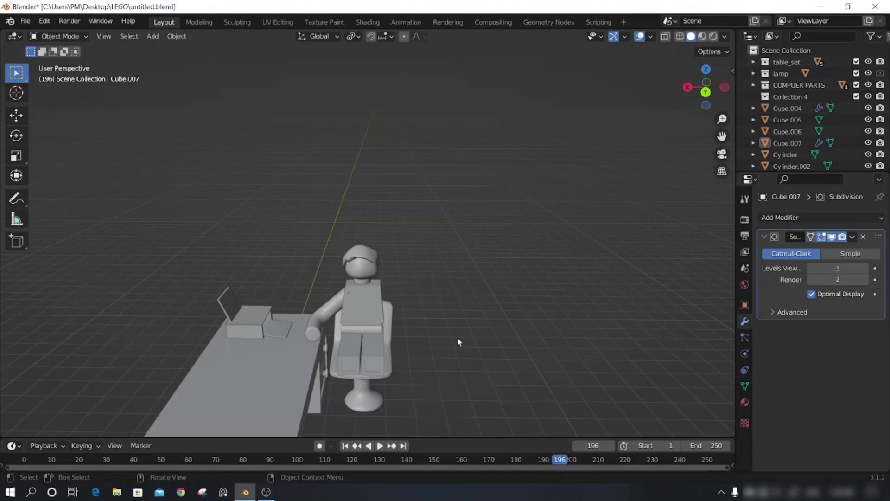
Step: Extrude the arm's end face outward and inset it
key("Tab")
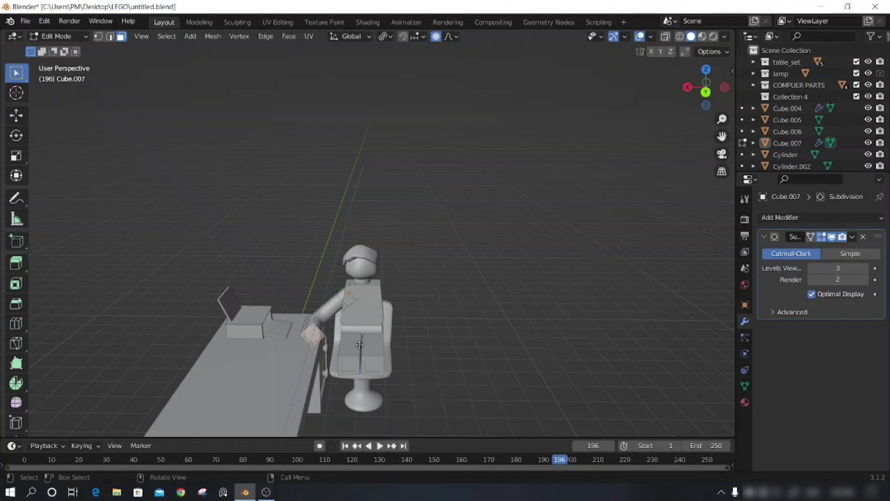
key("e")
left_click(358, 344)
key("i")
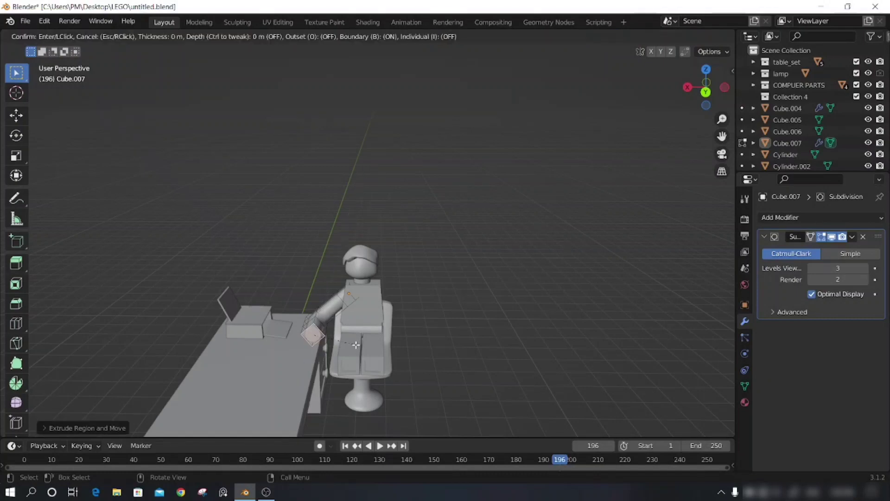
left_click(355, 345)
Step: Extrude the arm end further and scale it up 1.1589 into a rounded hand
middle_click_drag(448, 318, 376, 337)
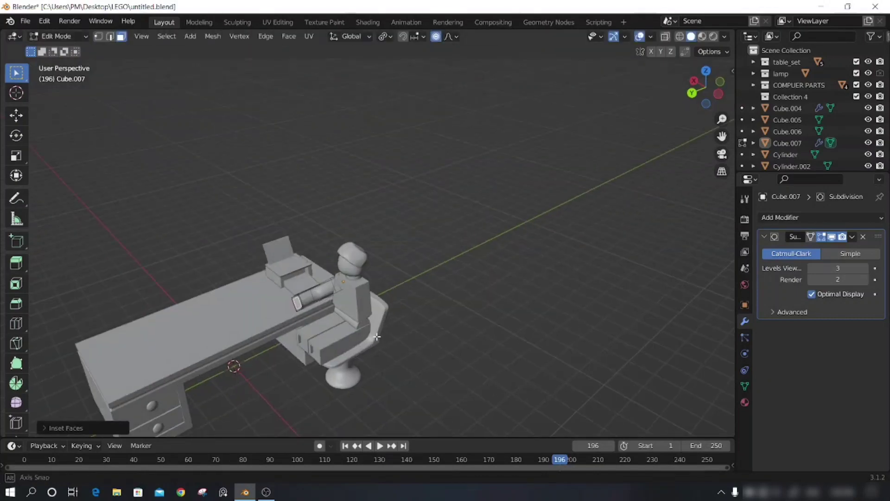
key("e")
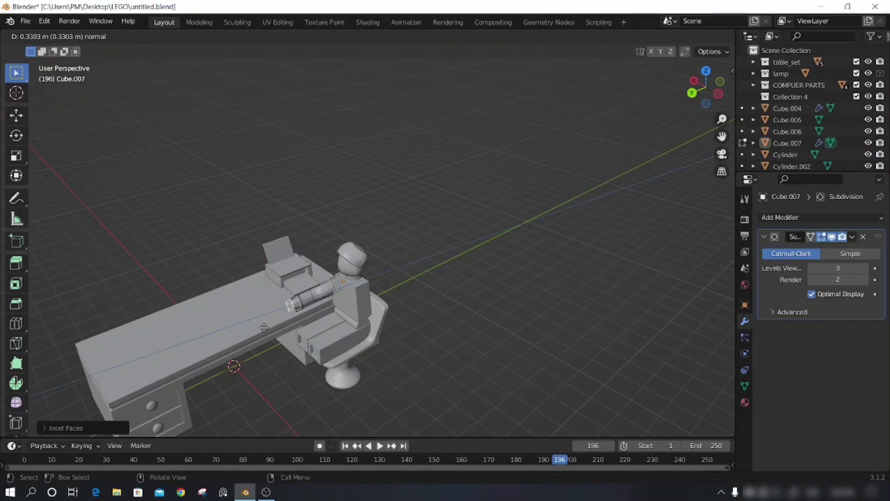
left_click(264, 327)
middle_click_drag(264, 327, 309, 354)
key("s")
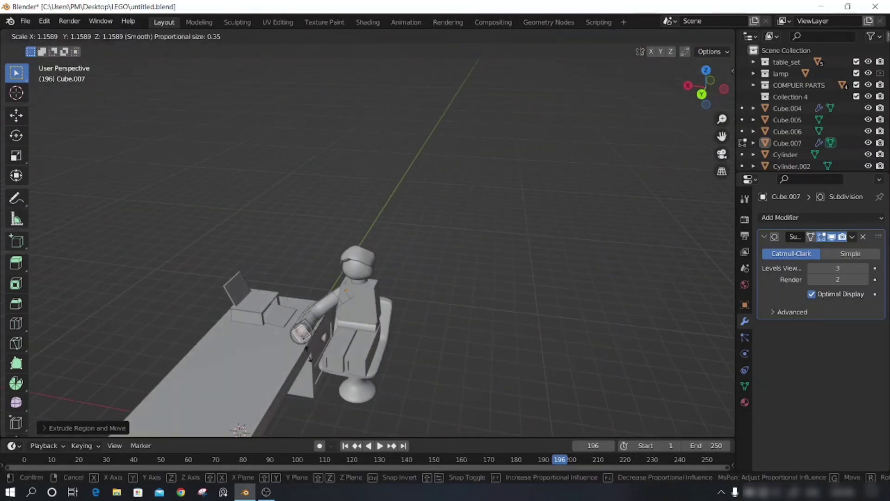
left_click(312, 349)
mouse_move(421, 338)
middle_mouse_down()
mouse_move(463, 366)
mouse_move(382, 355)
mouse_move(428, 343)
mouse_move(410, 366)
mouse_move(437, 361)
mouse_move(438, 269)
middle_mouse_up()
key("Tab")
scroll(395, 316, "down", 3)
Step: Add a new cube, shrink it, and move it up onto the desktop
left_click(438, 274)
scroll(399, 301, "up", 2)
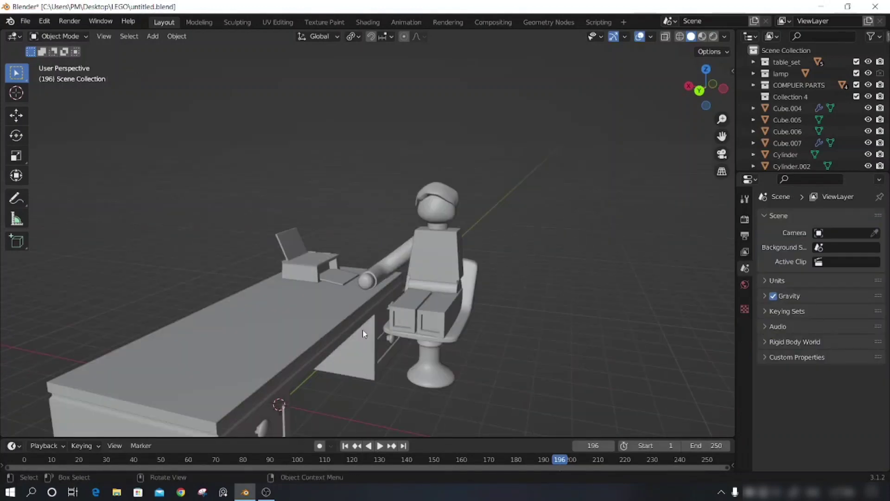
scroll(363, 330, "up", 2)
key("shift+a")
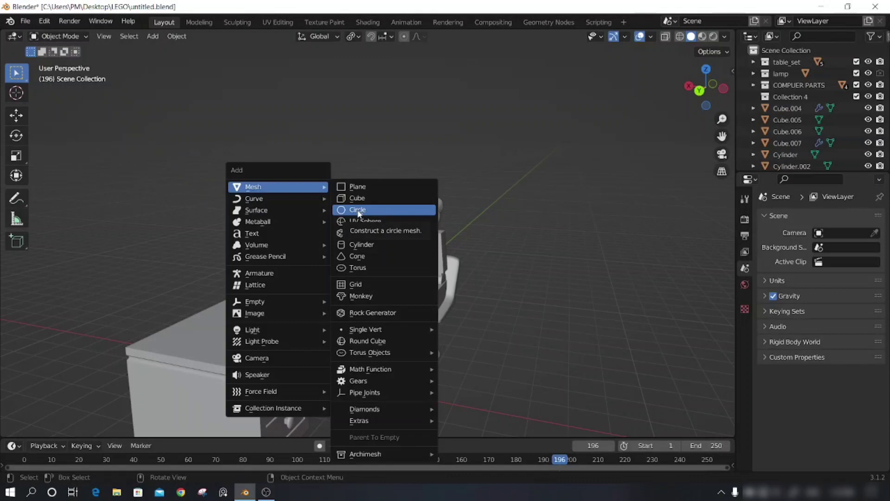
left_click(358, 198)
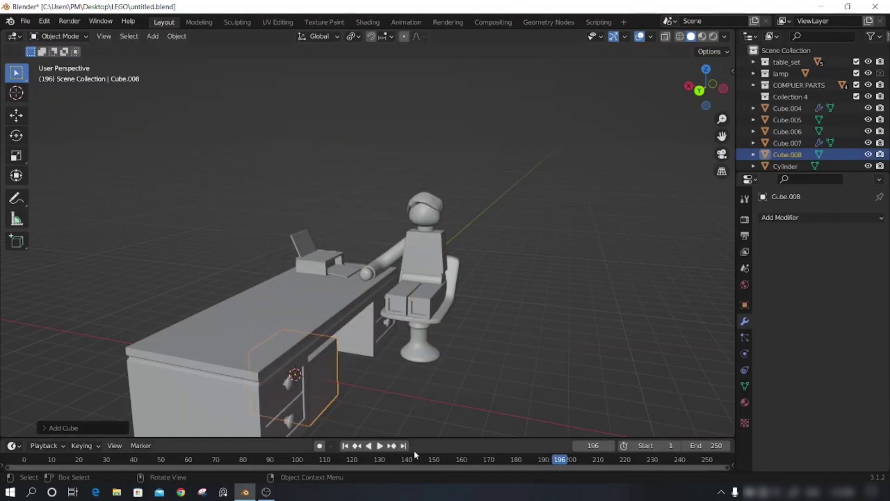
key("s")
left_click(343, 385)
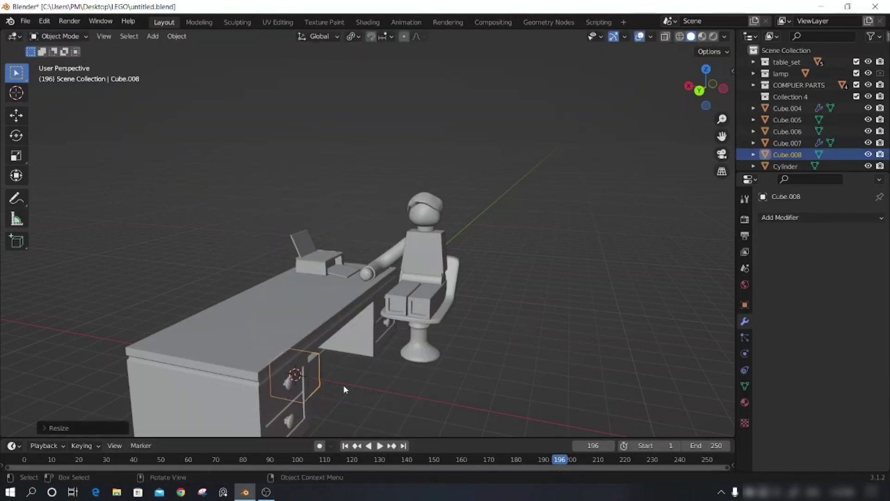
key("g")
left_click(411, 285)
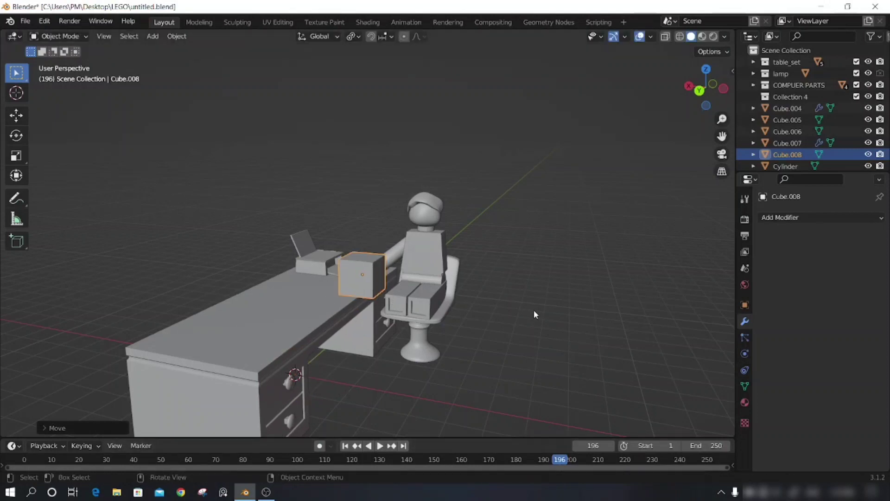
Step: Shrink the cube further and move it toward the figure's hand at the table edge
middle_click_drag(534, 314, 413, 334)
key("s")
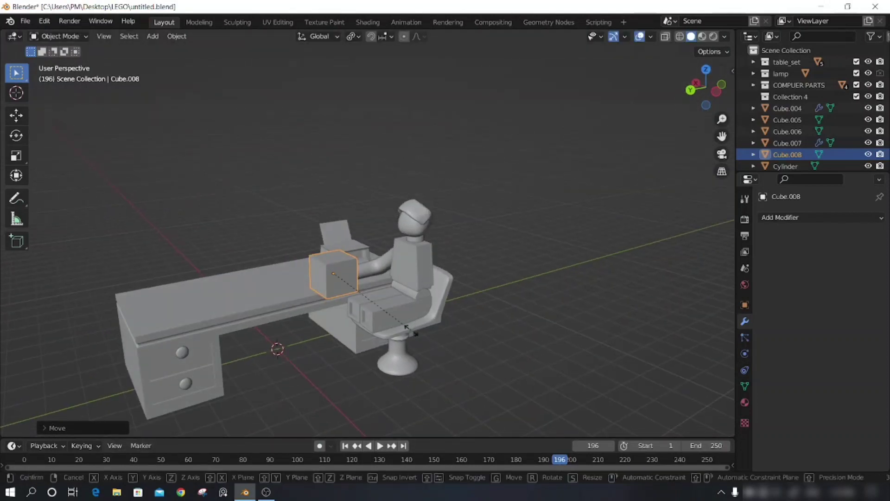
left_click(364, 304)
mouse_move(364, 304)
middle_mouse_down()
mouse_move(340, 294)
mouse_move(455, 299)
mouse_move(438, 325)
mouse_move(379, 351)
mouse_move(512, 324)
mouse_move(455, 339)
mouse_move(465, 316)
middle_mouse_up()
key("g")
left_click(345, 295)
key("g")
left_click(420, 325)
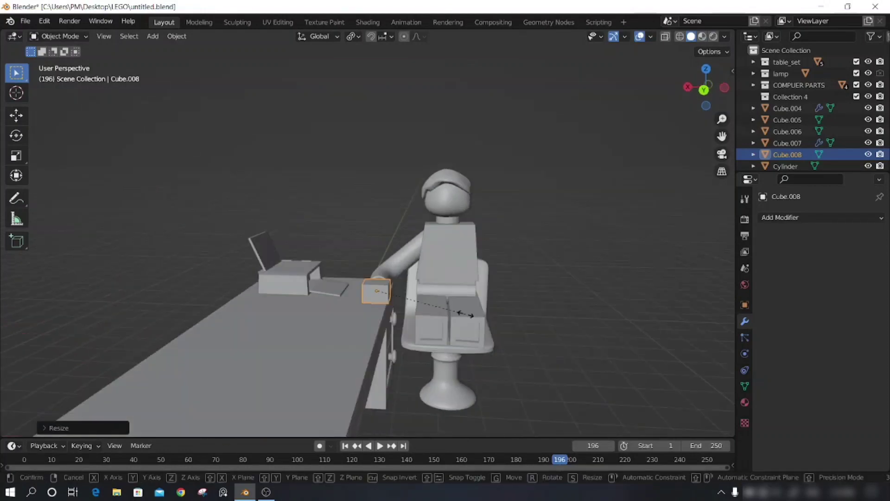
key("s")
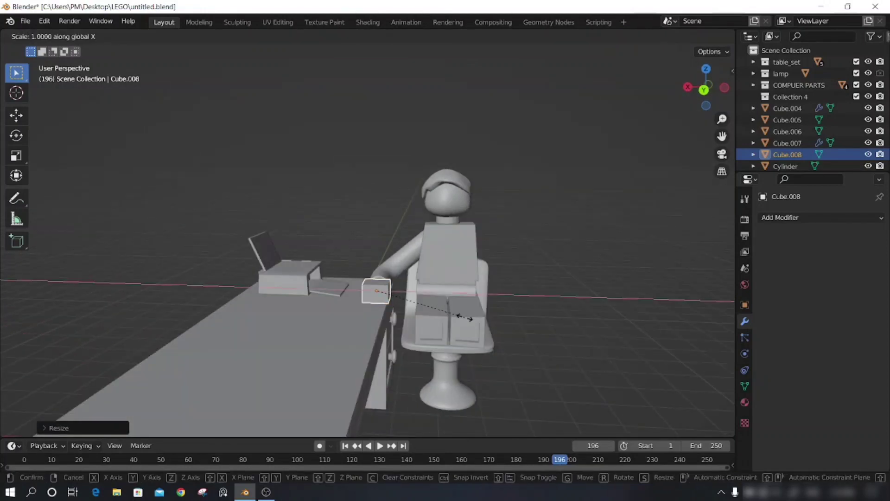
left_click(473, 317)
Step: Narrow the cube along X and place Cube.008 beside the figure's hand
mouse_move(553, 343)
middle_mouse_down()
mouse_move(569, 345)
mouse_move(561, 363)
mouse_move(527, 351)
mouse_move(536, 331)
middle_mouse_up()
key("s")
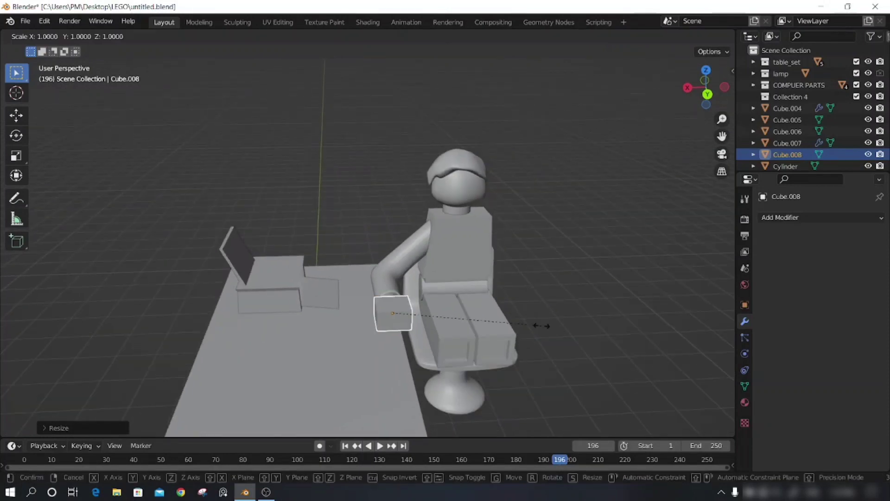
key("x")
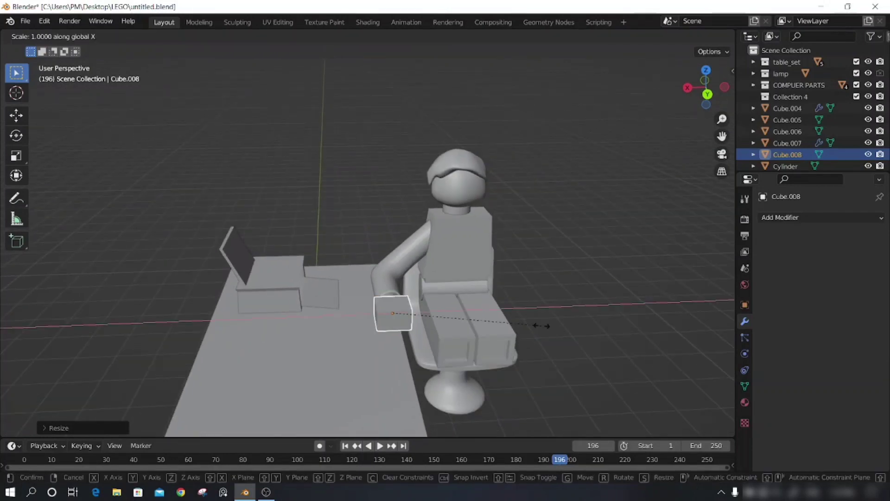
left_click(474, 326)
middle_click_drag(473, 326, 512, 314)
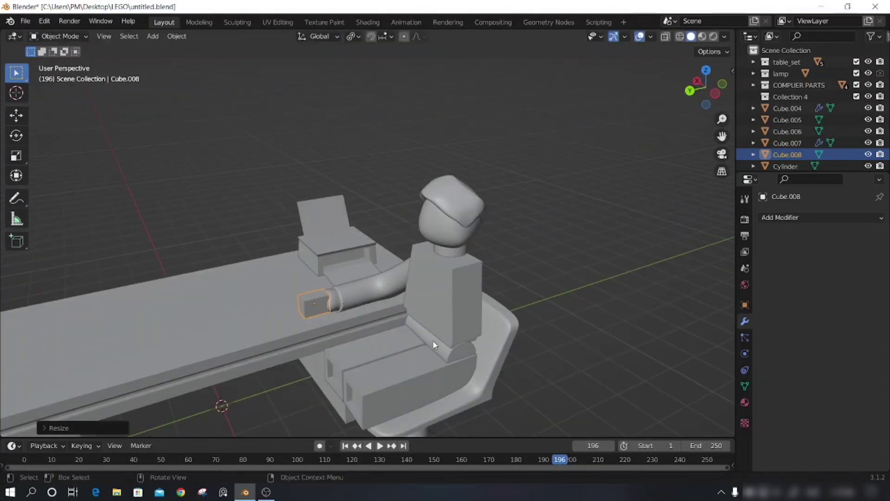
mouse_move(433, 340)
middle_mouse_down()
mouse_move(542, 355)
mouse_move(391, 338)
mouse_move(312, 364)
mouse_move(288, 359)
mouse_move(412, 364)
mouse_move(445, 346)
middle_mouse_up()
key("g")
left_click(378, 364)
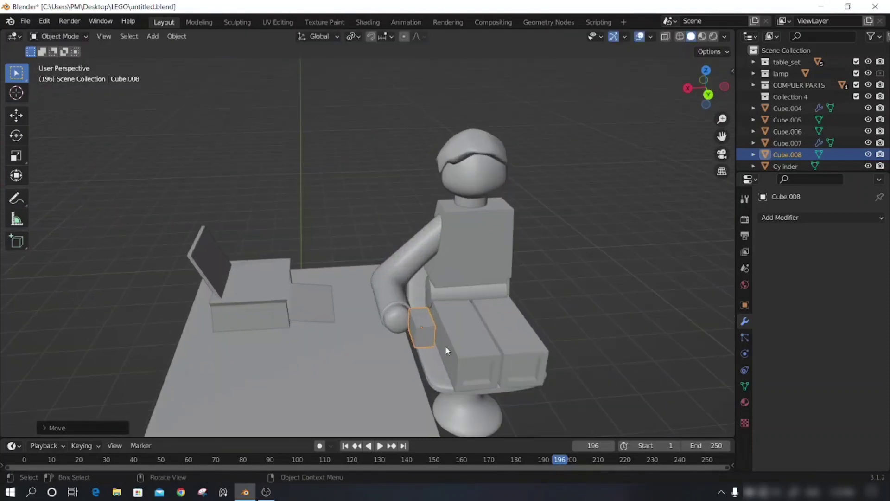
key("Tab")
Step: Add an edge loop to the cube and extrude a face twice toward the arm
key("2")
key("ctrl+r")
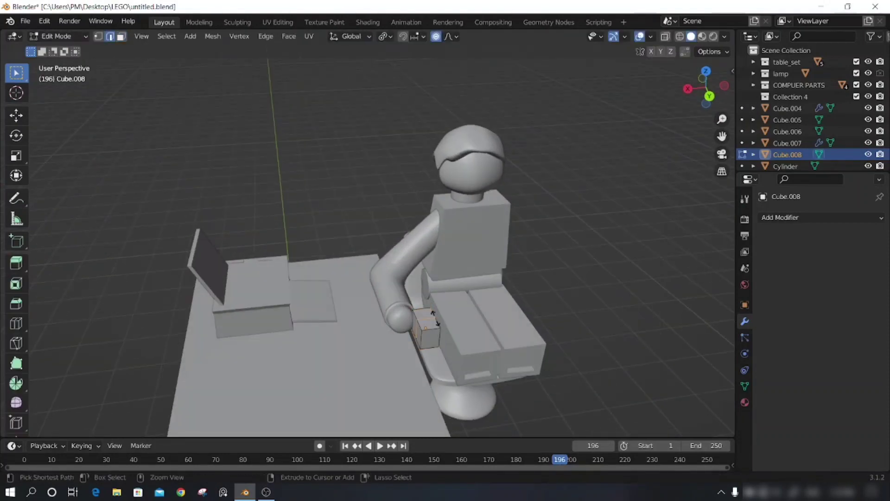
left_click(433, 314)
left_click(605, 311)
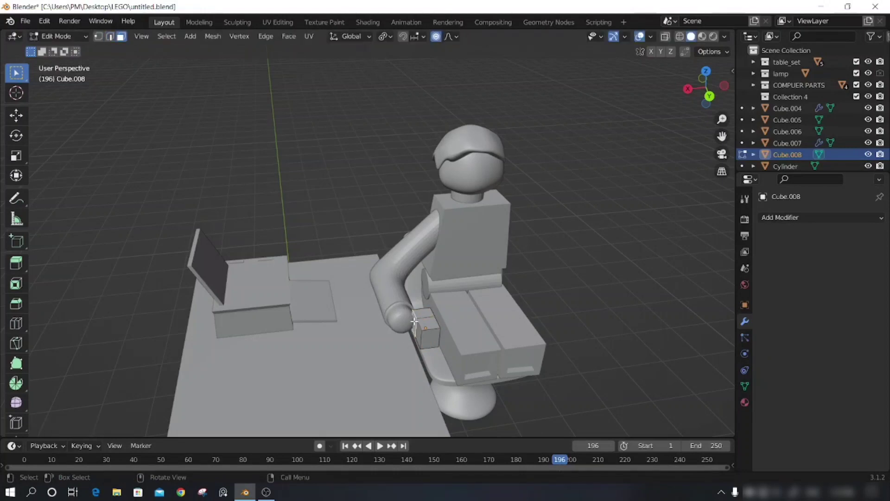
key("e")
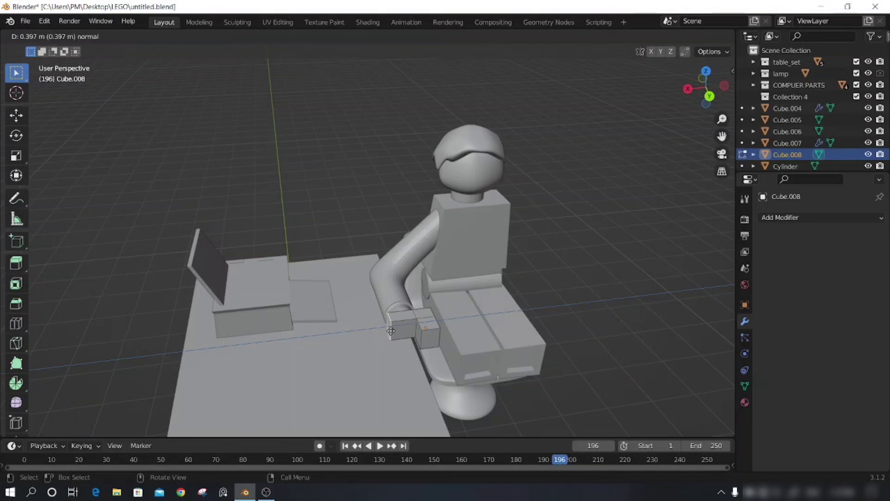
left_click(395, 330)
key("e")
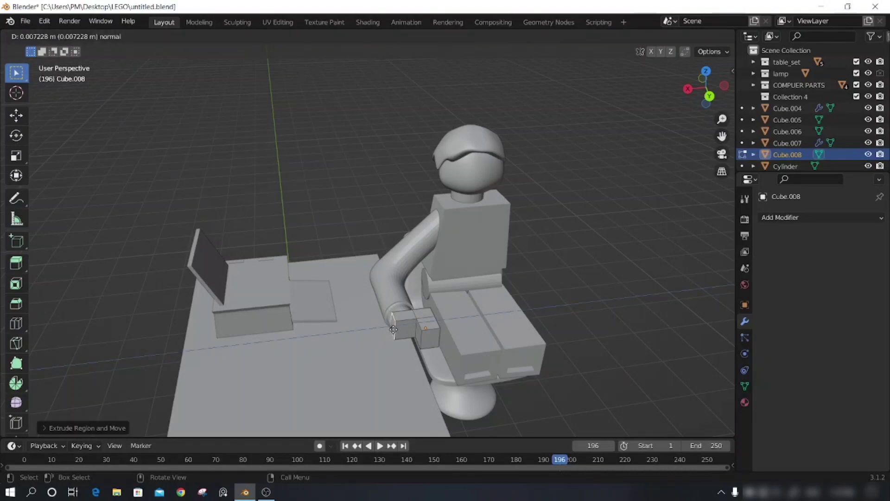
left_click(386, 331)
Step: Shift the extruded part with smooth falloff and extrude again around the arm end
middle_click_drag(396, 369, 390, 350)
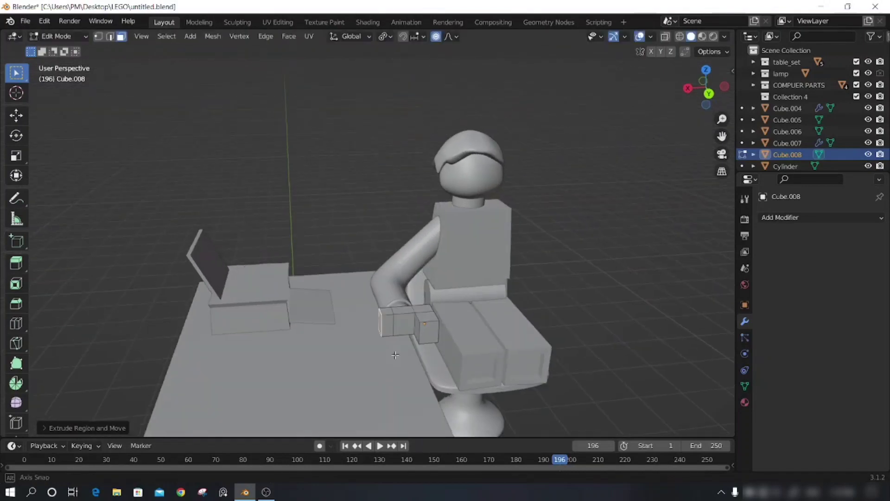
key("g")
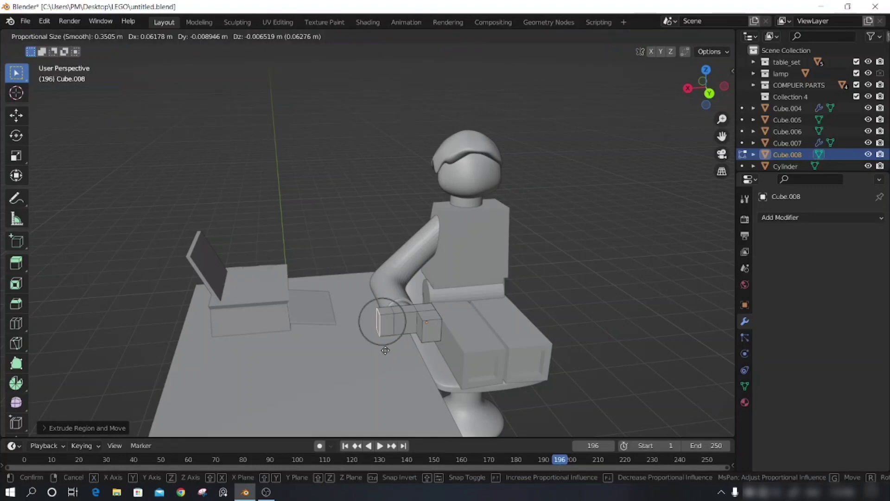
left_click(385, 350)
mouse_move(385, 350)
middle_mouse_down()
mouse_move(361, 354)
mouse_move(494, 410)
mouse_move(329, 359)
middle_mouse_up()
key("e")
left_click(349, 357)
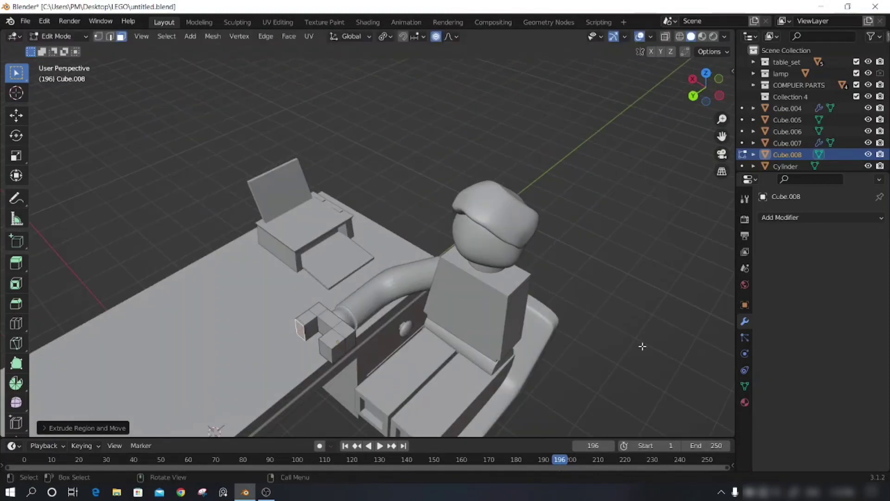
scroll(645, 345, "down", 3)
middle_click_drag(651, 344, 551, 357)
key("Tab")
middle_click_drag(607, 342, 538, 367)
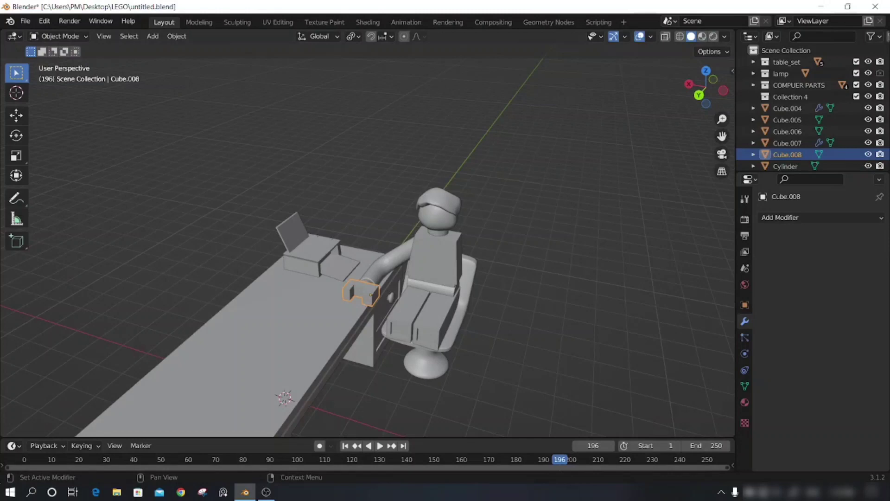
Step: Add a Subdivision Surface modifier to Cube.008 with viewport levels set to 3
left_click(806, 215)
left_click(684, 425)
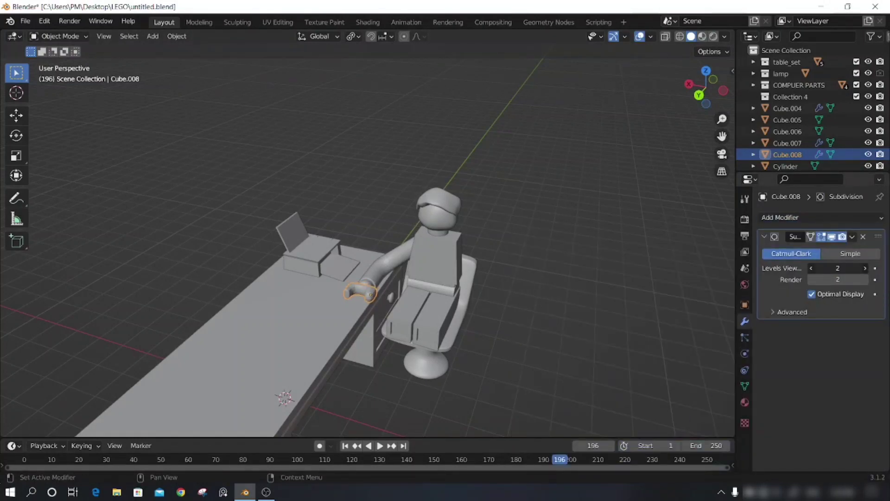
left_click_drag(838, 268, 848, 268)
left_click(569, 347)
mouse_move(569, 346)
middle_mouse_down()
mouse_move(646, 328)
mouse_move(687, 352)
mouse_move(590, 358)
mouse_move(583, 332)
mouse_move(659, 323)
mouse_move(471, 332)
mouse_move(454, 357)
mouse_move(468, 334)
mouse_move(492, 343)
middle_mouse_up()
key("Tab")
scroll(496, 347, "up", 2)
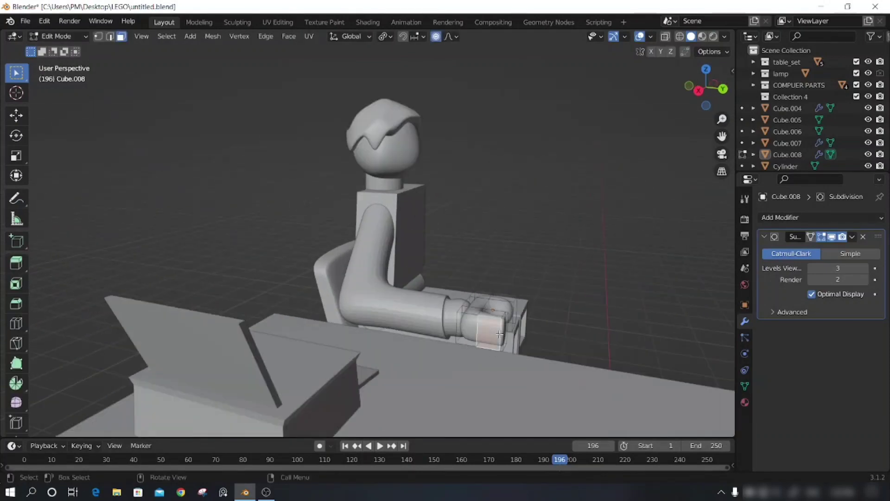
Step: Slide the selected edges along the hand piece to reposition them
key("2")
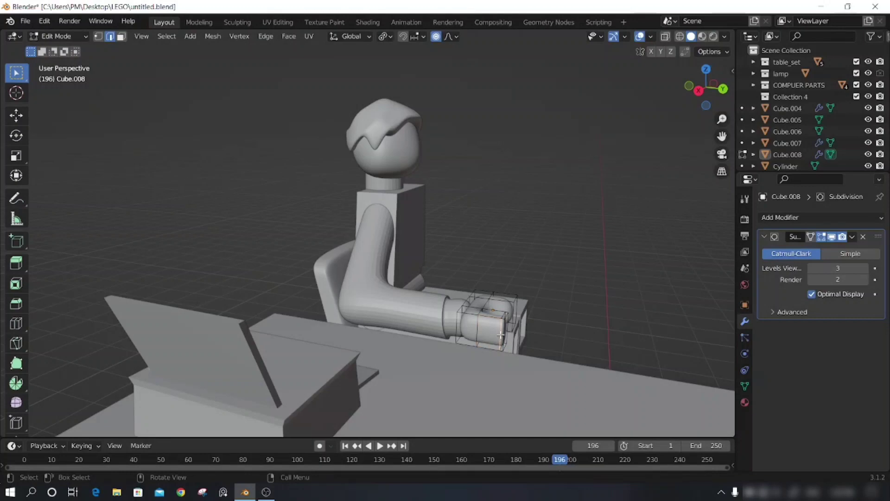
key("g")
key("g")
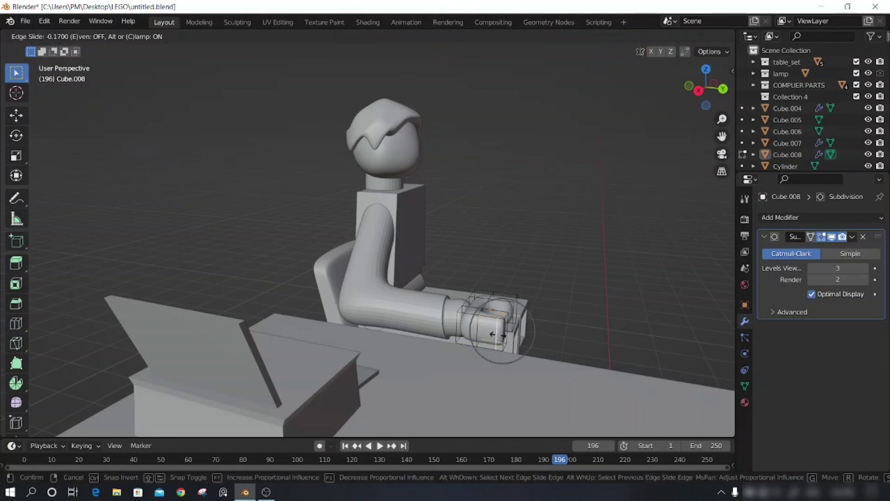
left_click(496, 334)
mouse_move(607, 324)
middle_mouse_down()
mouse_move(655, 352)
mouse_move(598, 370)
mouse_move(506, 366)
mouse_move(592, 358)
middle_mouse_up()
key("Tab")
scroll(599, 369, "down", 2)
scroll(431, 366, "up", 2)
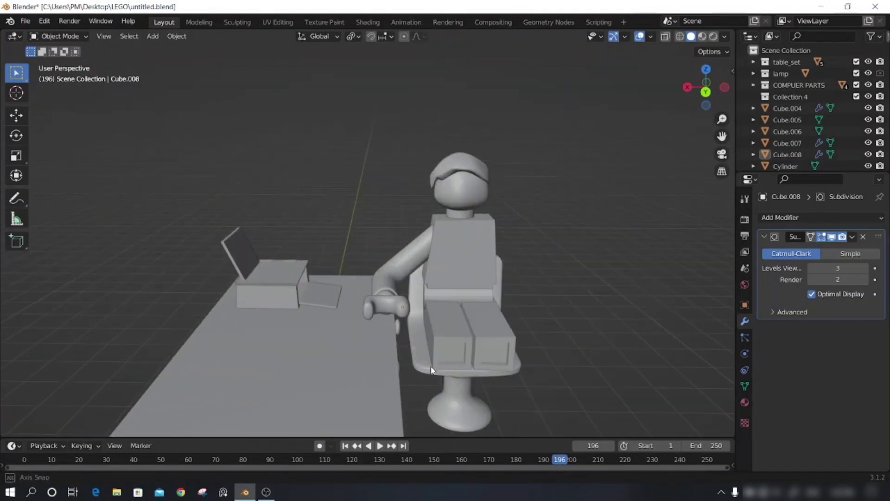
middle_click_drag(431, 366, 370, 350)
Step: Add an edge loop to the hand and move its vertices to shape the C-shaped grip
key("Tab")
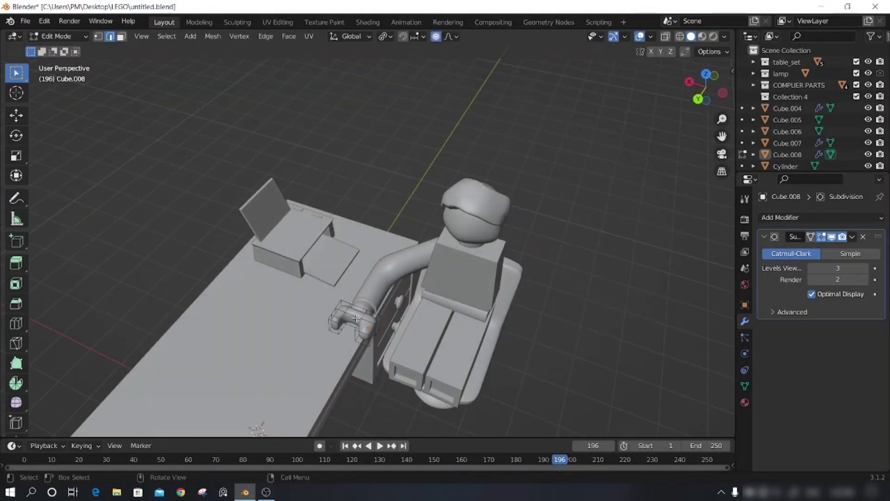
key("ctrl+r")
left_click(360, 313)
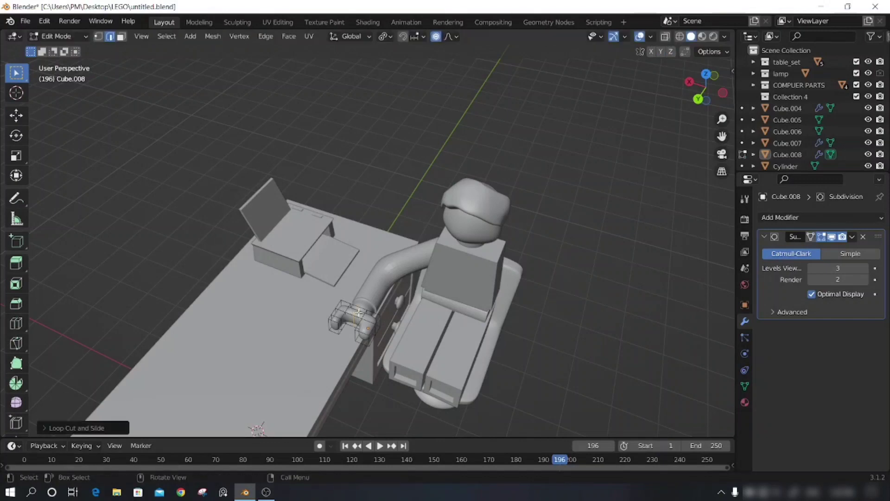
mouse_move(391, 326)
middle_mouse_down()
mouse_move(288, 288)
mouse_move(343, 309)
mouse_move(334, 327)
mouse_move(344, 334)
middle_mouse_up()
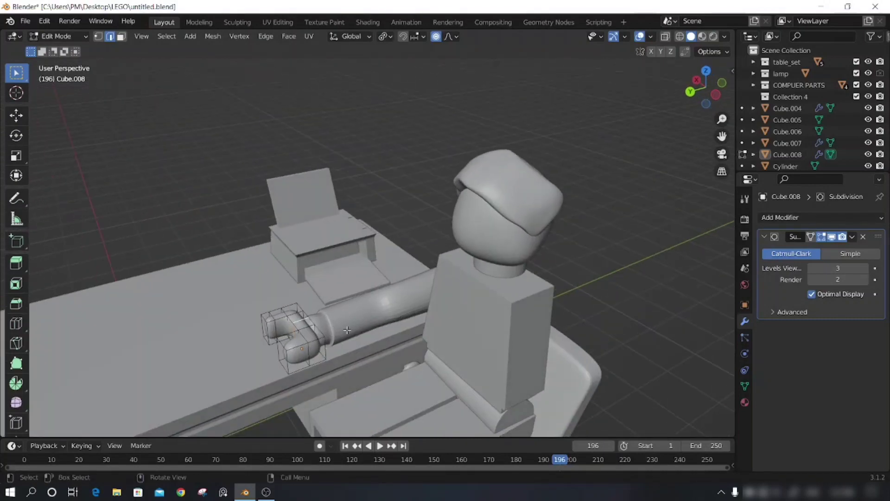
key("g")
left_click(355, 329)
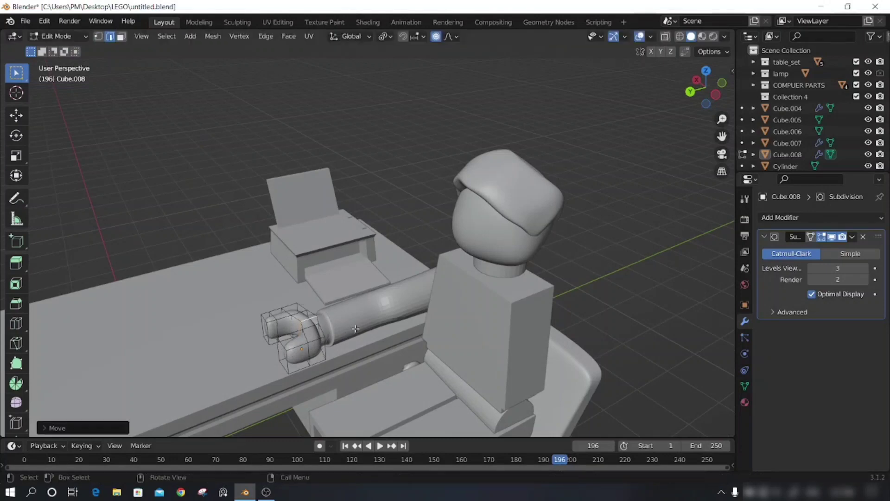
middle_click_drag(354, 350, 382, 348)
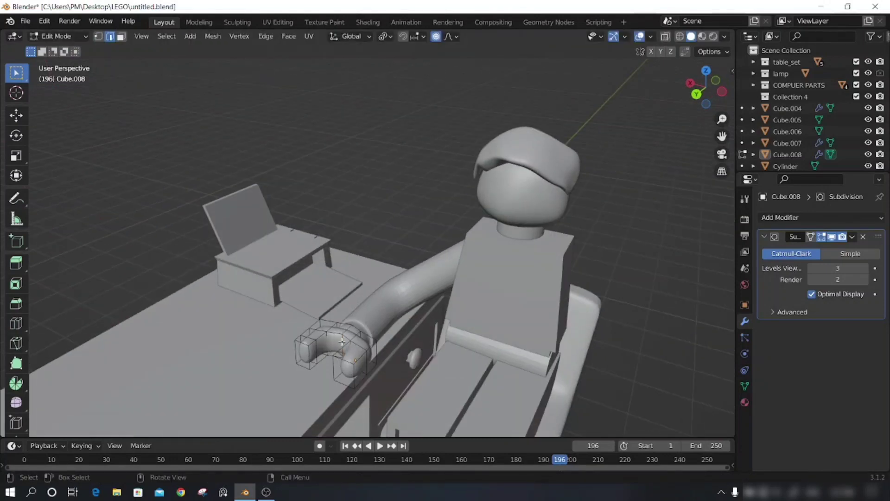
key("Tab")
scroll(519, 354, "down", 5)
mouse_move(519, 353)
middle_mouse_down()
mouse_move(588, 359)
mouse_move(556, 337)
middle_mouse_up()
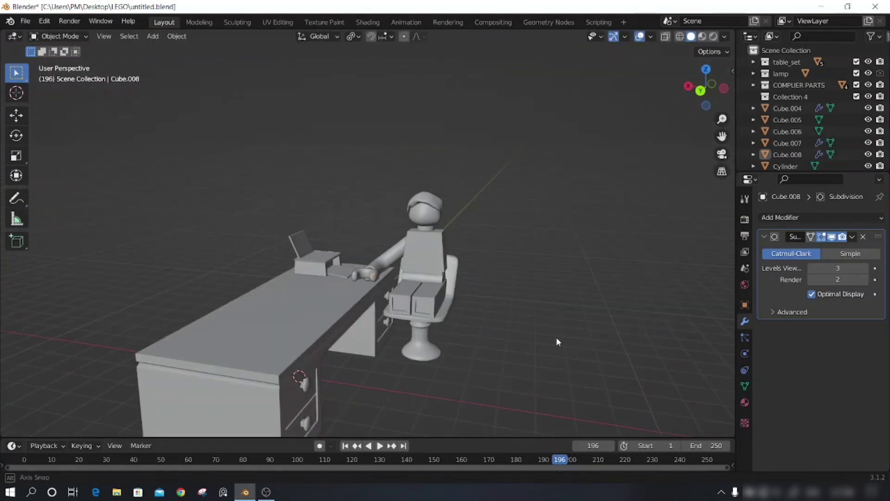
Step: Give the arm Cube.007 a Mirror modifier with torso Cube.005 as mirror object
left_click(397, 258)
left_click(789, 218)
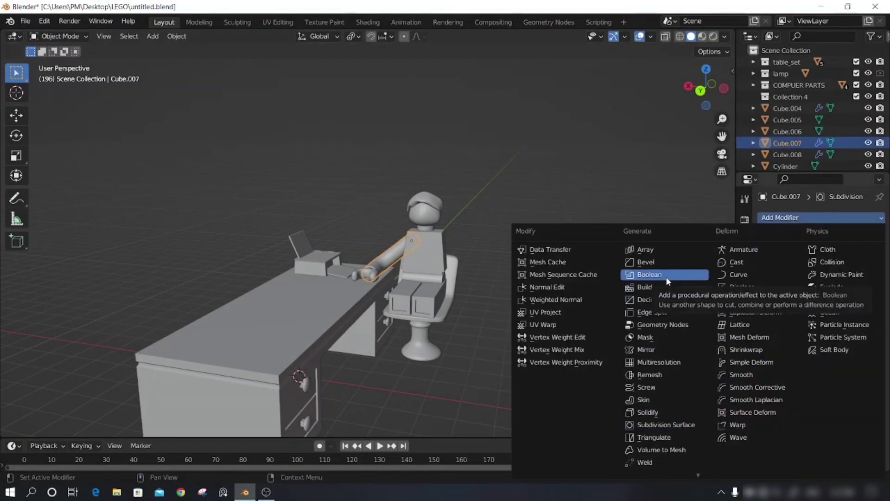
left_click(657, 349)
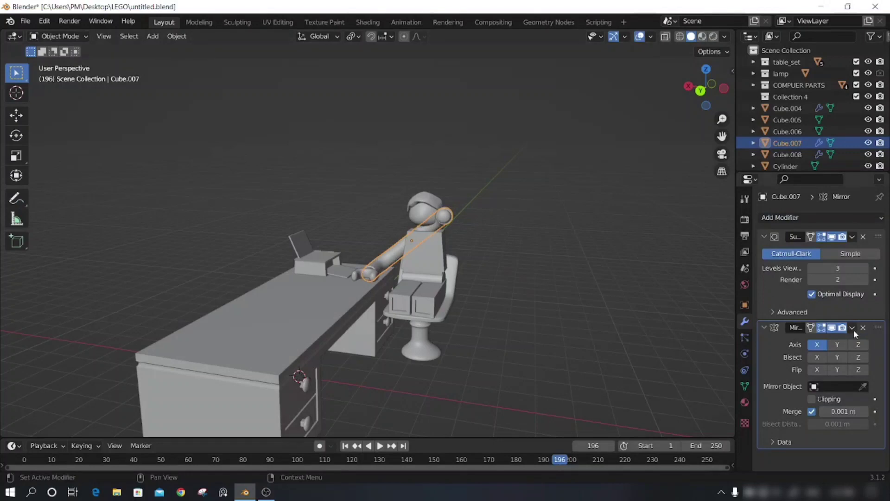
left_click(863, 387)
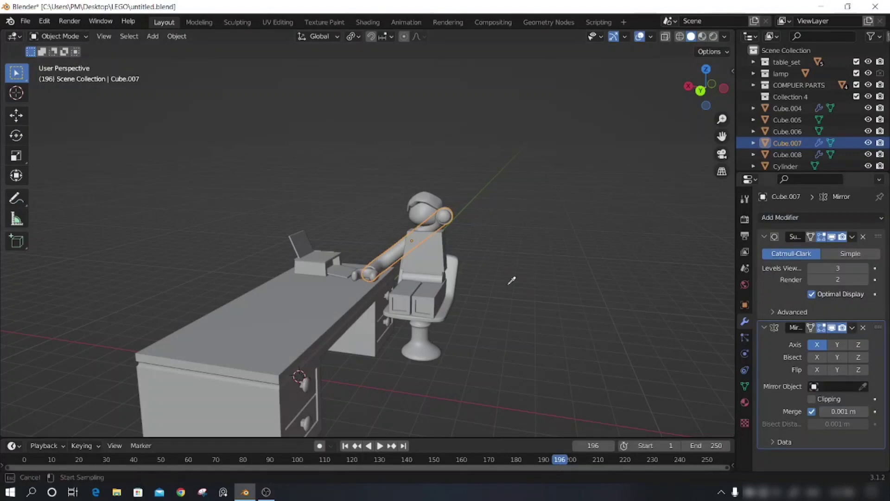
left_click(432, 259)
mouse_move(514, 300)
middle_mouse_down()
mouse_move(546, 311)
mouse_move(389, 276)
middle_mouse_up()
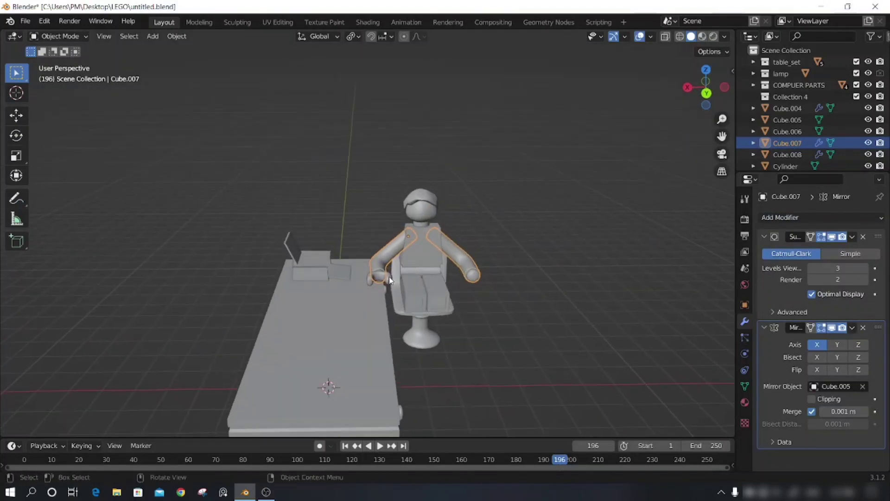
left_click(389, 277)
middle_click_drag(597, 344, 672, 334)
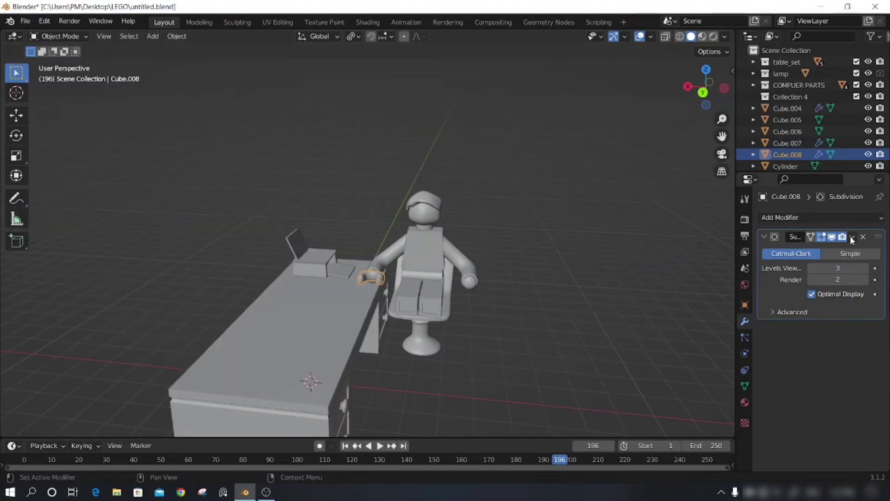
Step: Add a Mirror modifier to the hand Cube.008 with Cube.005 as mirror object
left_click(850, 220)
left_click(654, 360)
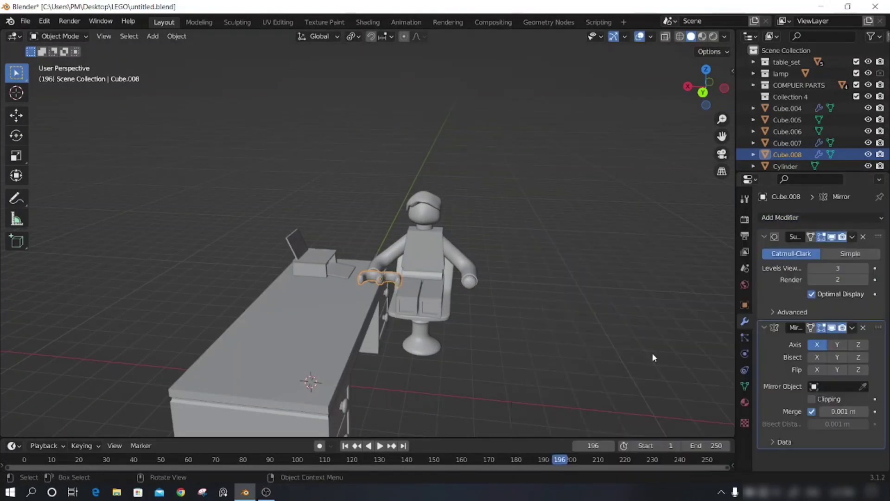
left_click(863, 387)
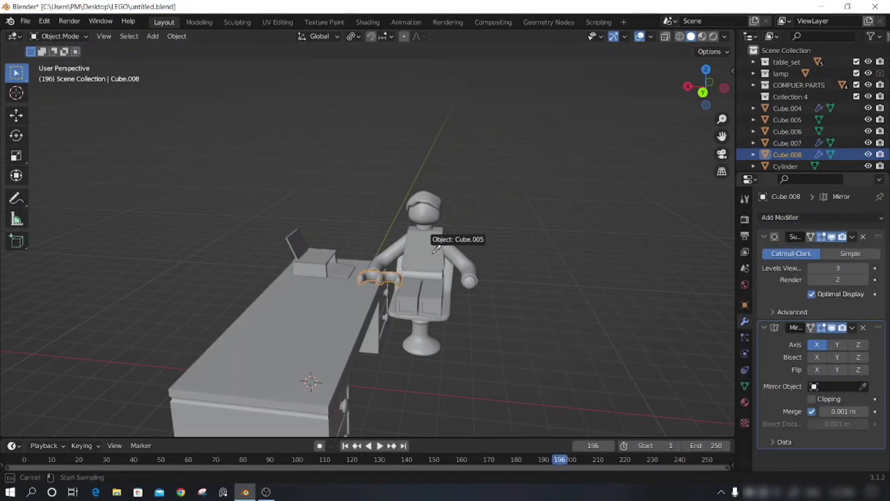
left_click(431, 251)
mouse_move(569, 322)
middle_mouse_down()
mouse_move(490, 325)
mouse_move(523, 305)
mouse_move(579, 344)
mouse_move(554, 334)
mouse_move(572, 314)
mouse_move(488, 341)
mouse_move(508, 338)
middle_mouse_up()
key("Tab")
key("Tab")
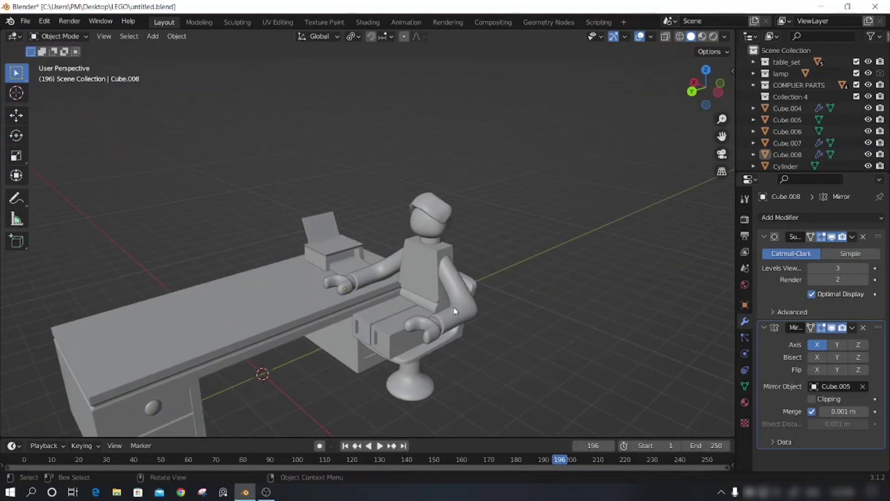
left_click(461, 295)
Step: Scale the mirrored arms up slightly, then narrow them along X
key("s")
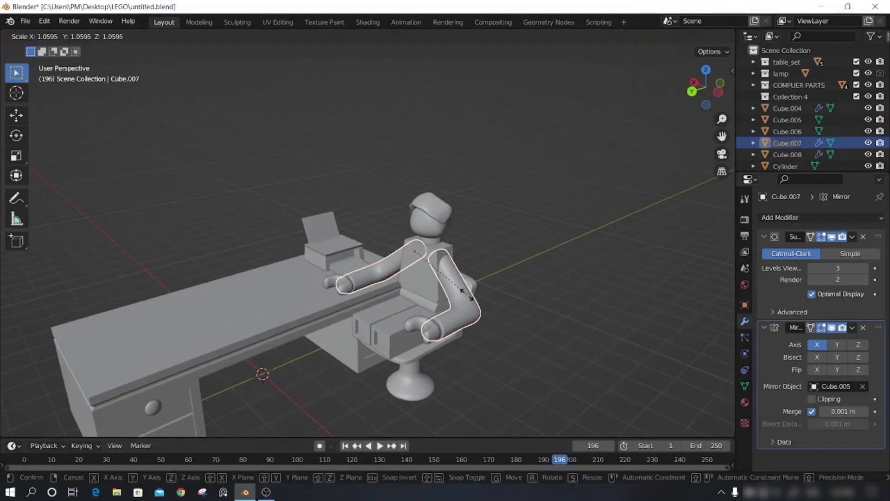
left_click(480, 366)
middle_click_drag(480, 367, 647, 344)
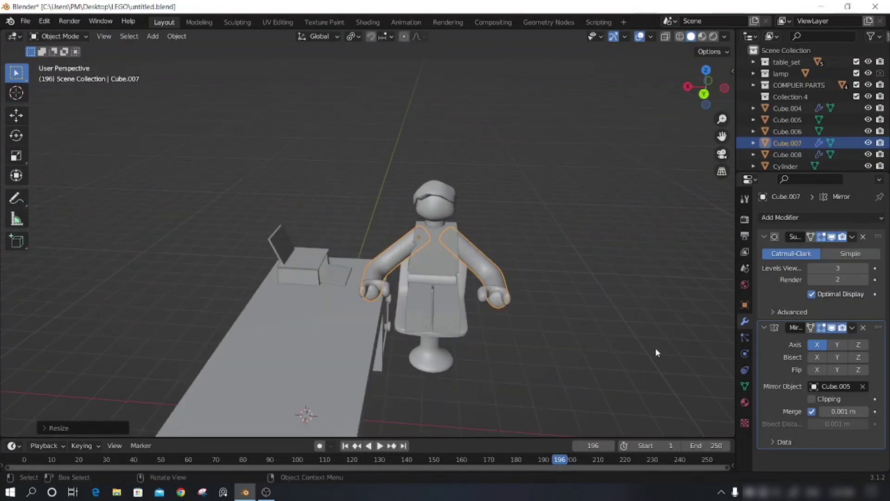
key("s")
key("x")
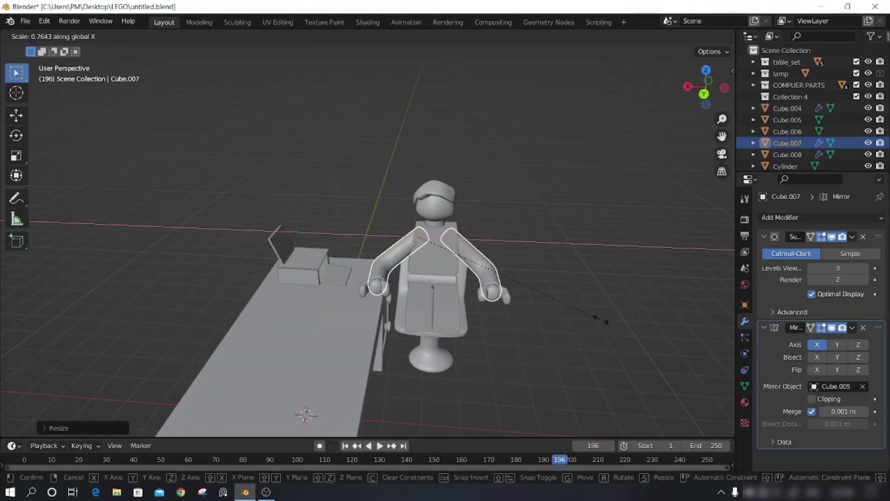
left_click(578, 325)
mouse_move(577, 335)
middle_mouse_down()
mouse_move(511, 411)
mouse_move(589, 418)
mouse_move(552, 411)
mouse_move(458, 358)
middle_mouse_up()
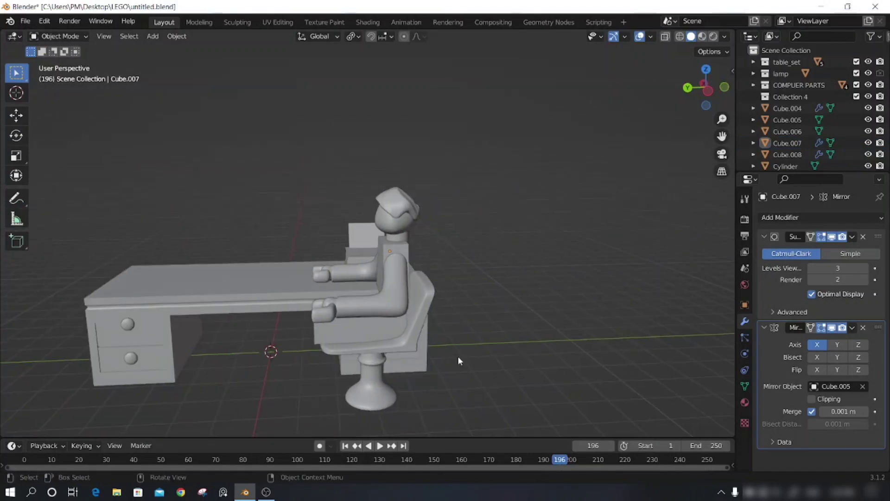
Step: Shift the arms slightly into their adjusted position
left_click(386, 298)
key("g")
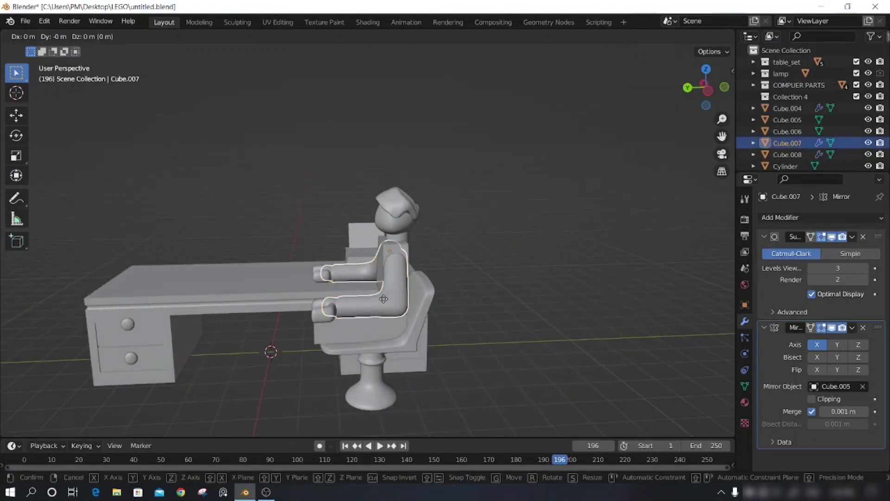
left_click(389, 296)
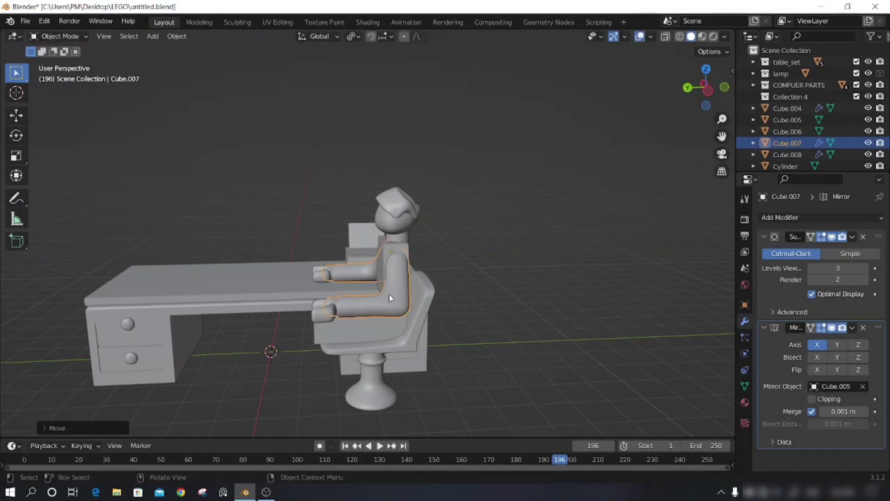
key("g")
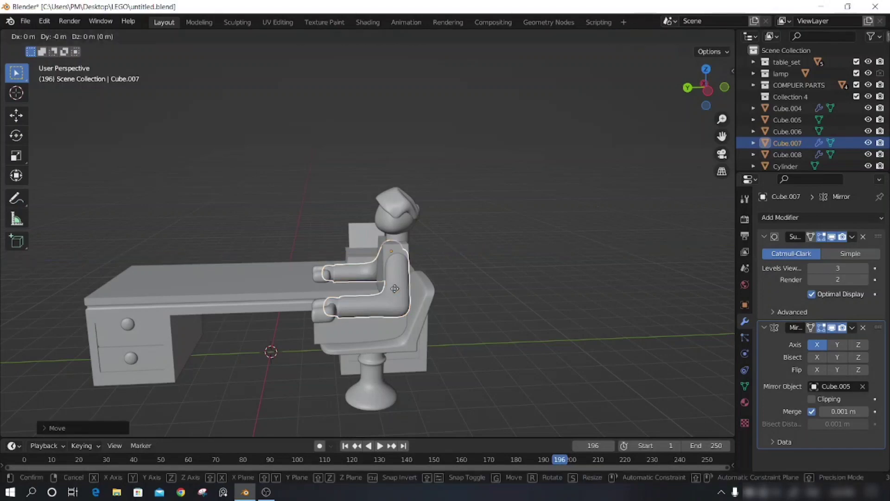
left_click(395, 288)
mouse_move(500, 361)
middle_mouse_down()
mouse_move(578, 360)
mouse_move(556, 378)
mouse_move(516, 369)
middle_mouse_up()
Step: Raise the mirrored hands about 0.14 m along Z to meet the arms
left_click(411, 306)
middle_click_drag(411, 306, 466, 354)
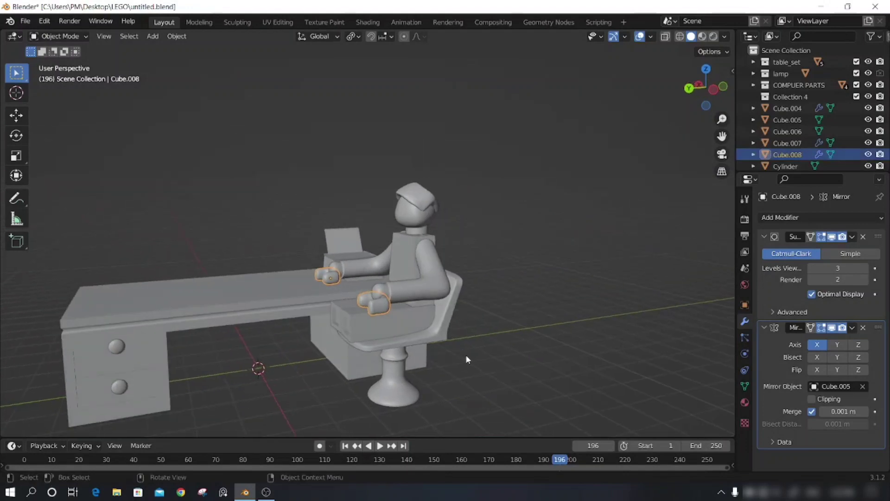
key("g")
key("z")
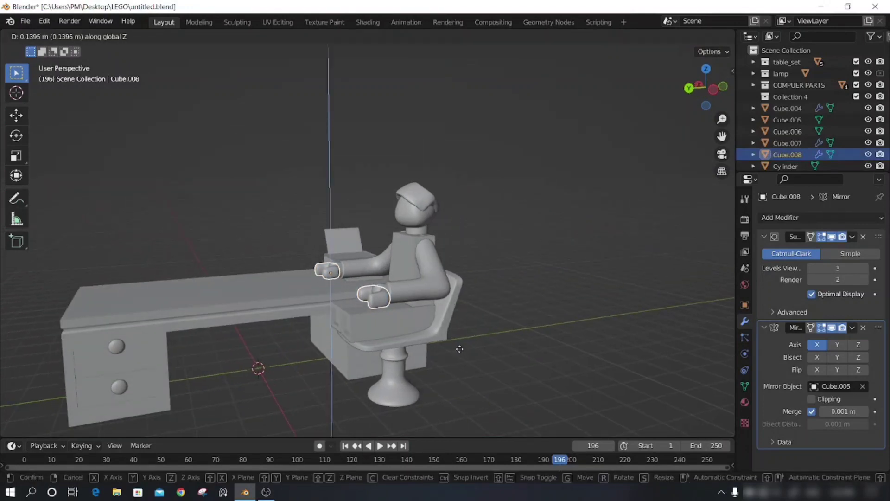
left_click(458, 347)
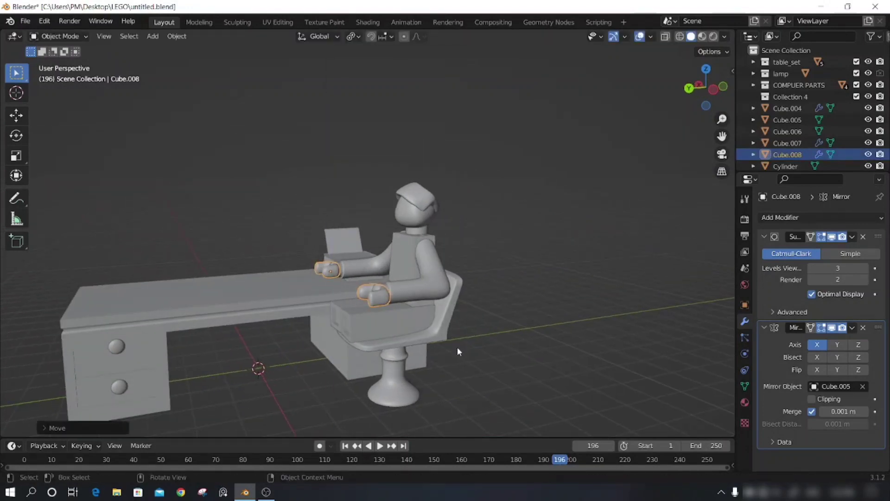
mouse_move(494, 382)
middle_mouse_down()
mouse_move(534, 375)
mouse_move(541, 366)
mouse_move(576, 368)
mouse_move(578, 336)
mouse_move(484, 319)
mouse_move(417, 327)
mouse_move(339, 304)
middle_mouse_up()
key("g")
right_click(572, 322)
Step: Move the chair along the X axis
left_click(324, 308)
mouse_move(505, 354)
middle_mouse_down()
mouse_move(603, 366)
mouse_move(492, 316)
middle_mouse_up()
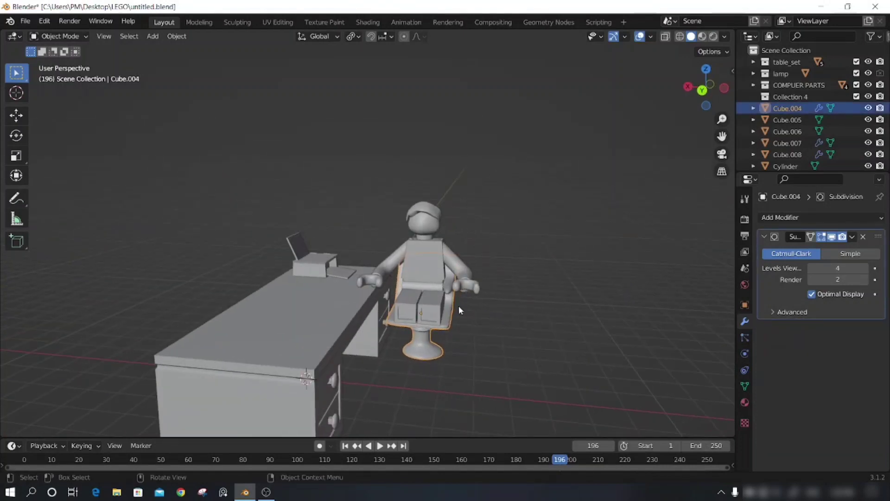
key("g")
key("x")
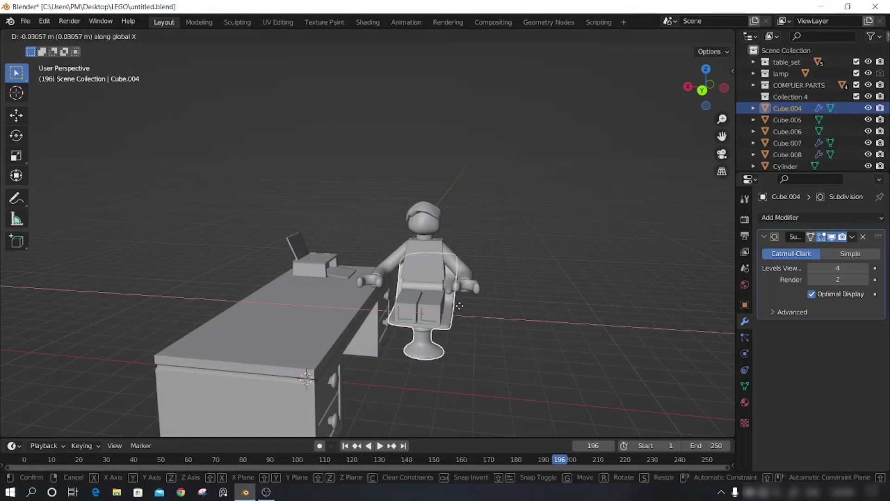
left_click(459, 306)
mouse_move(519, 325)
middle_mouse_down()
mouse_move(481, 325)
mouse_move(454, 307)
middle_mouse_up()
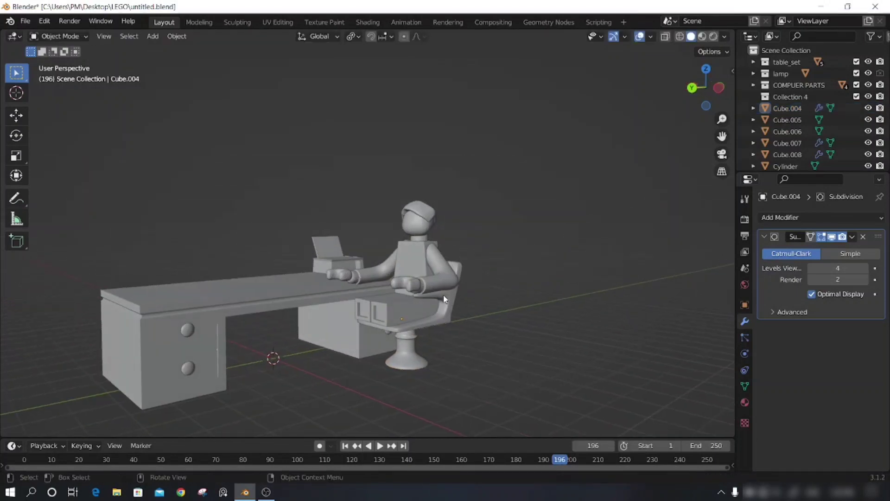
Step: Nudge part of the Cube.004 chair mesh 0.0129 m along X with smooth falloff
left_click(441, 297)
key("Tab")
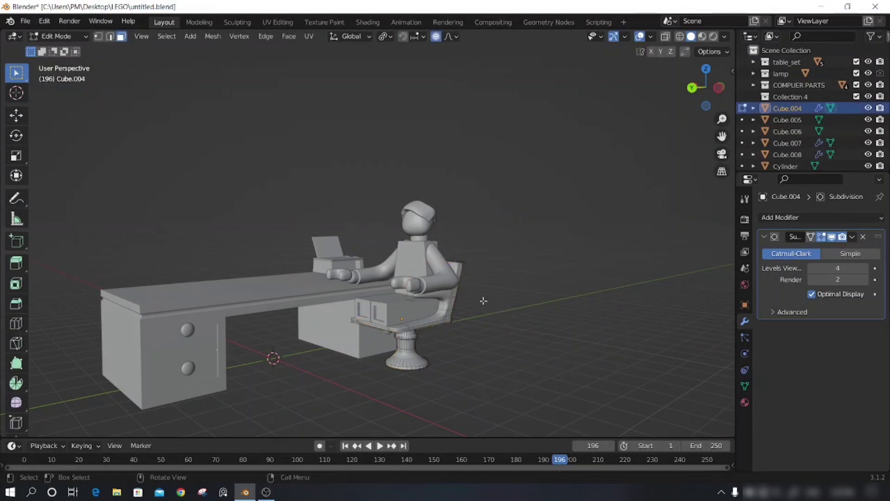
middle_click_drag(522, 312, 486, 313)
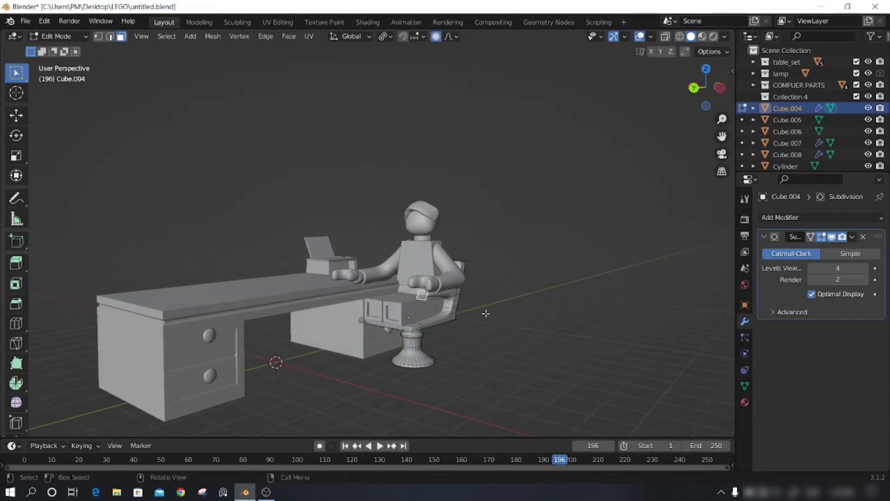
key("g")
key("x")
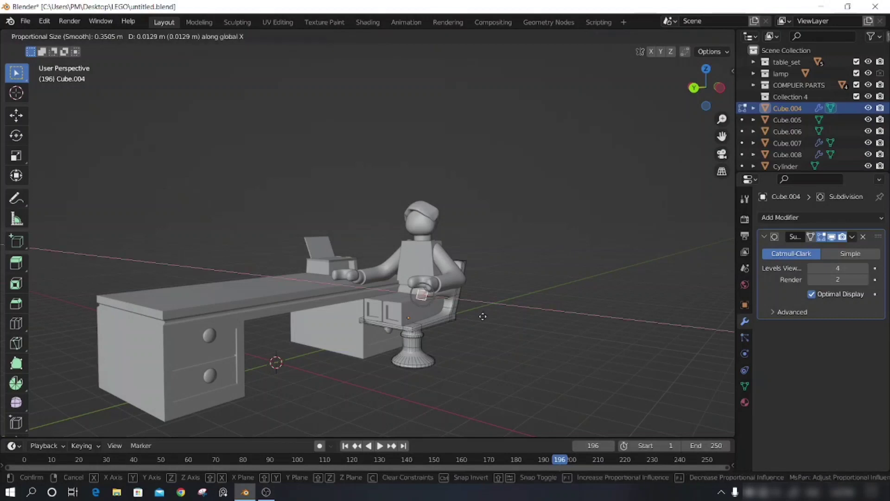
left_click(496, 318)
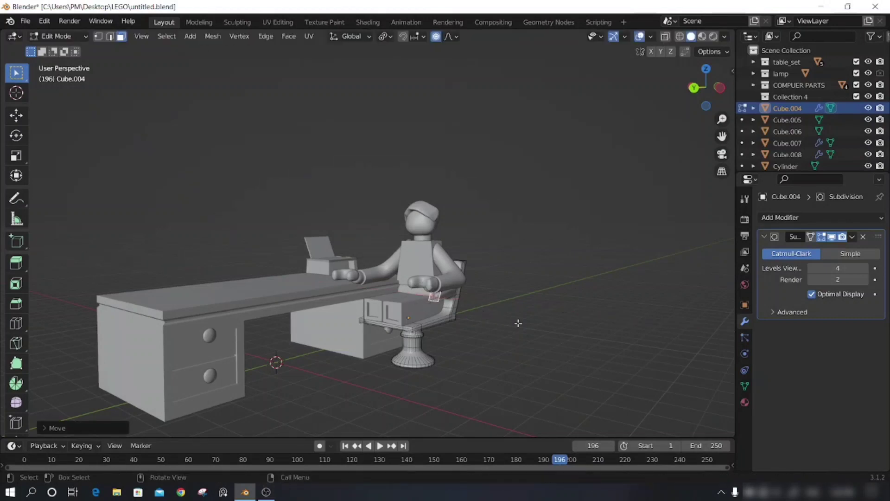
mouse_move(517, 320)
middle_mouse_down()
mouse_move(490, 334)
mouse_move(507, 331)
mouse_move(513, 349)
mouse_move(561, 341)
mouse_move(503, 354)
mouse_move(475, 330)
mouse_move(501, 358)
mouse_move(467, 318)
mouse_move(405, 285)
middle_mouse_up()
key("Tab")
left_click(510, 328)
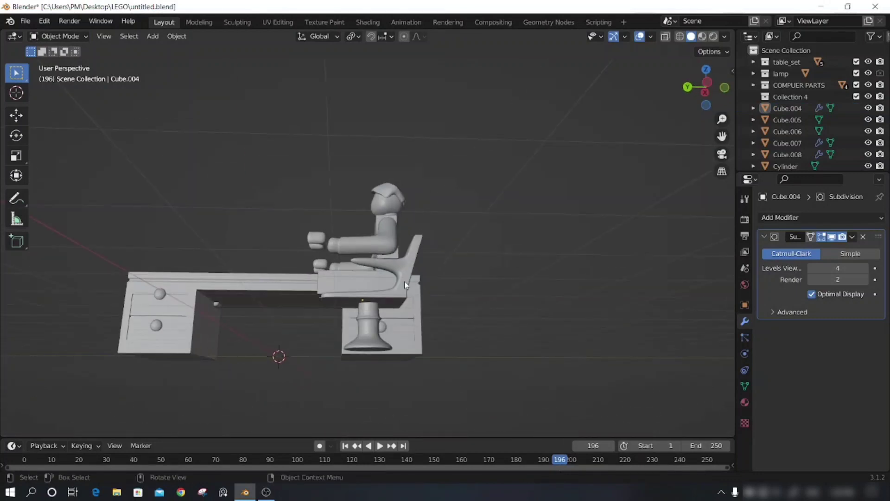
Step: Reselect the figure's arms and torso, bring back the hidden lamp and monitor, and open the Add menu
left_click(384, 248)
mouse_move(475, 303)
middle_mouse_down()
mouse_move(536, 339)
mouse_move(463, 270)
middle_mouse_up()
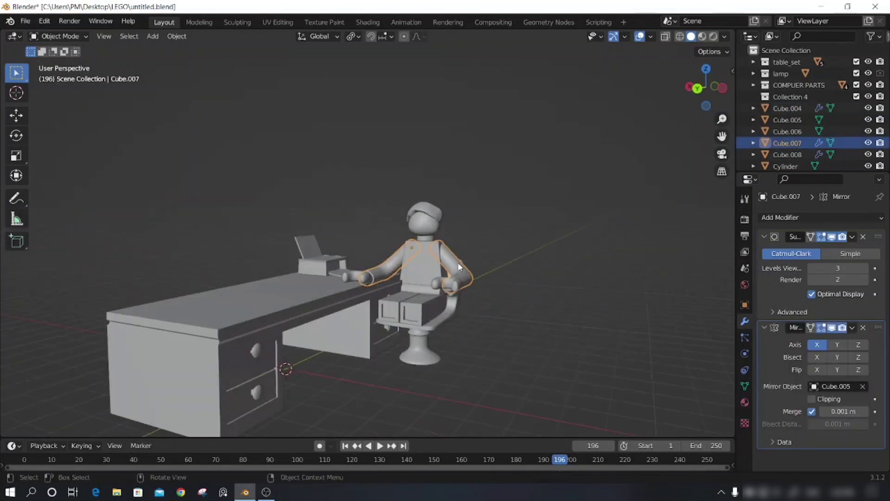
left_click(463, 270)
left_click(458, 263)
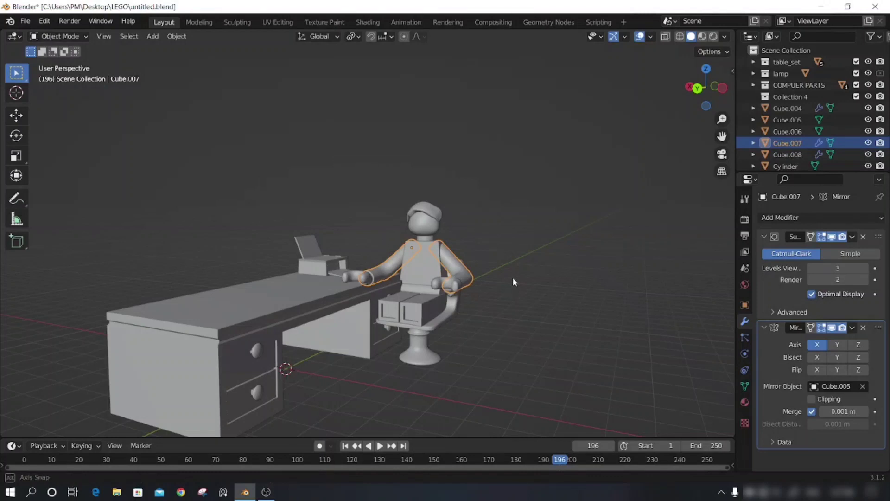
key("ctrl+z")
mouse_move(507, 277)
middle_mouse_down()
mouse_move(527, 307)
mouse_move(541, 303)
mouse_move(513, 300)
mouse_move(516, 290)
mouse_move(489, 313)
mouse_move(315, 142)
middle_mouse_up()
key("shift+a")
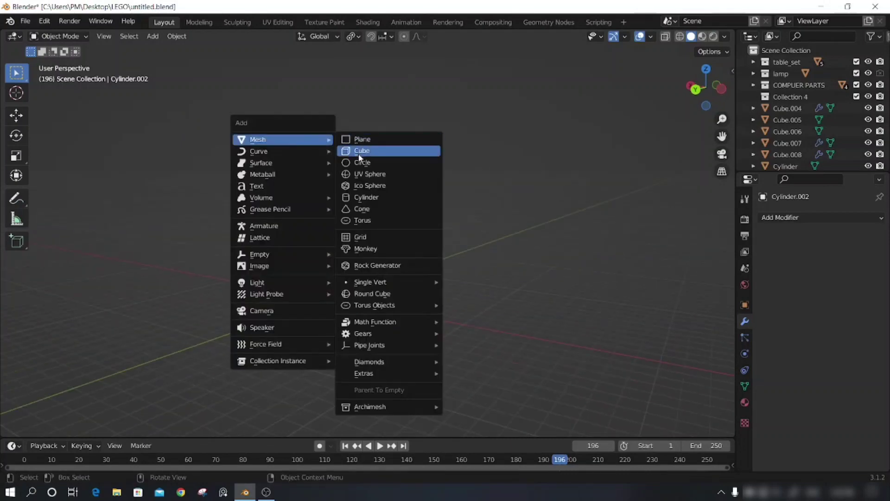
Step: Add a new cube at the desk and scale it up much larger
left_click(358, 152)
key("g")
left_click(373, 296)
key("s")
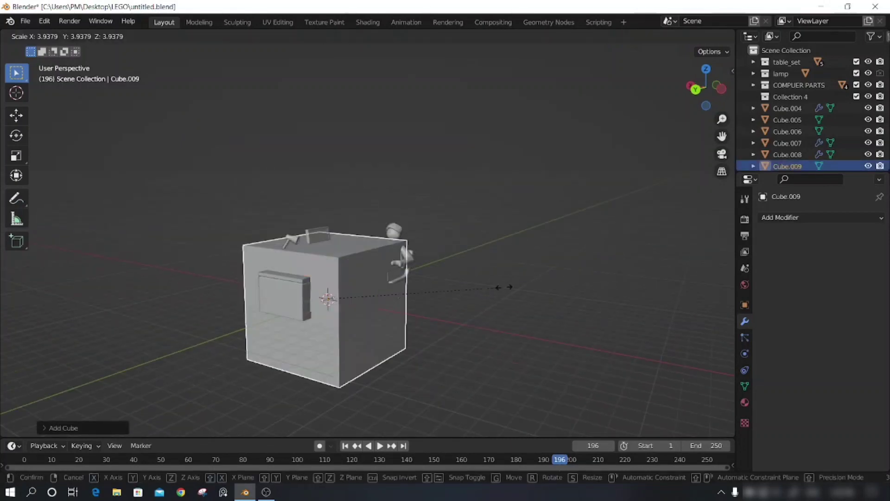
left_click(707, 272)
mouse_move(505, 322)
middle_mouse_down()
mouse_move(386, 315)
mouse_move(452, 324)
mouse_move(425, 327)
mouse_move(505, 321)
middle_mouse_up()
Step: Switch to wireframe shading and front view, then raise the cube vertically
key("z")
left_click(404, 328)
scroll(459, 316, "down", 3)
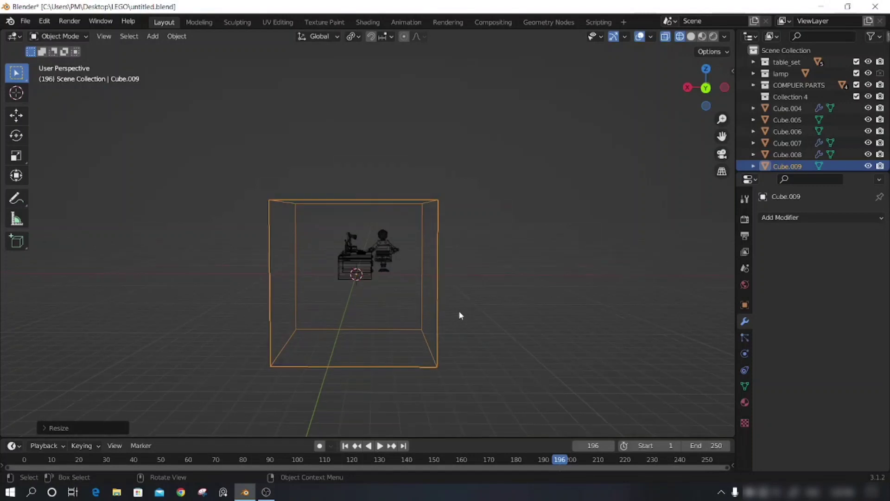
key("KP_1")
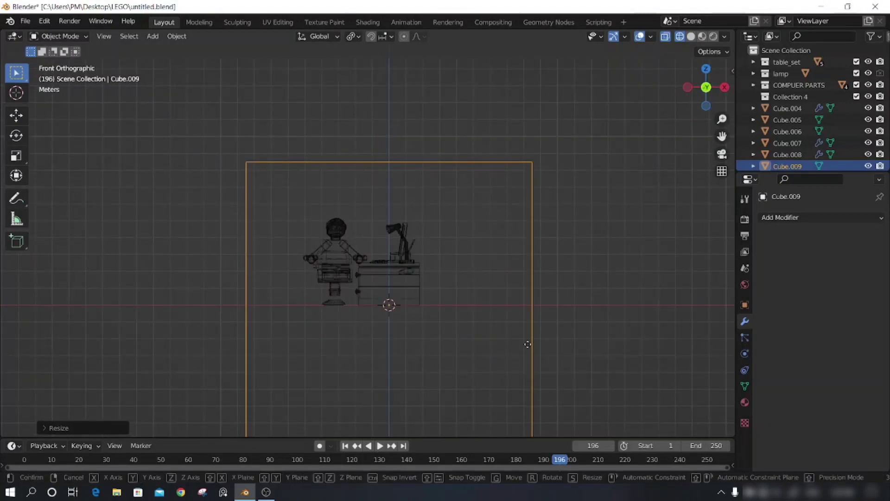
key("g")
key("z")
left_click(533, 232)
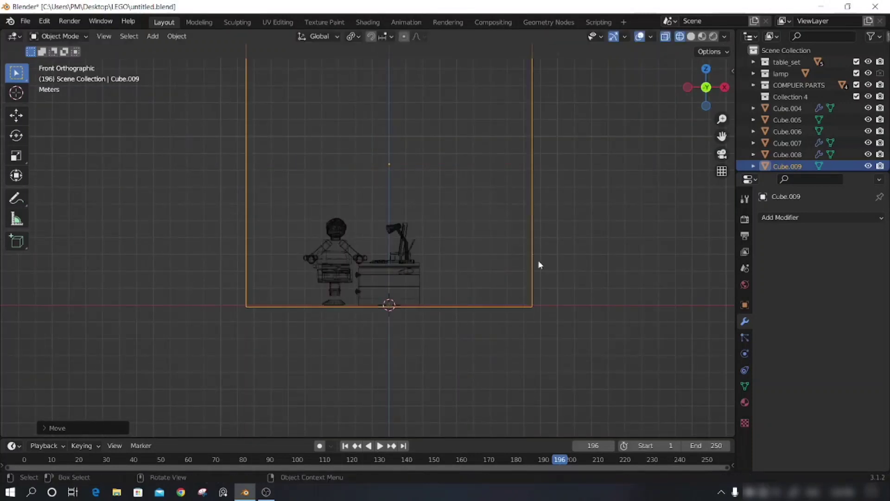
scroll(516, 350, "down", 3)
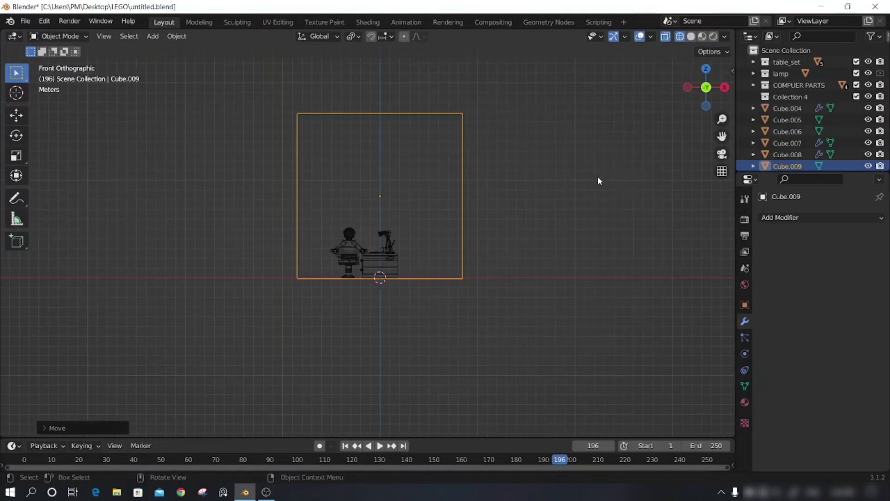
Step: Scale the cube's height along Z and rest its base on the ground line
key("s")
key("z")
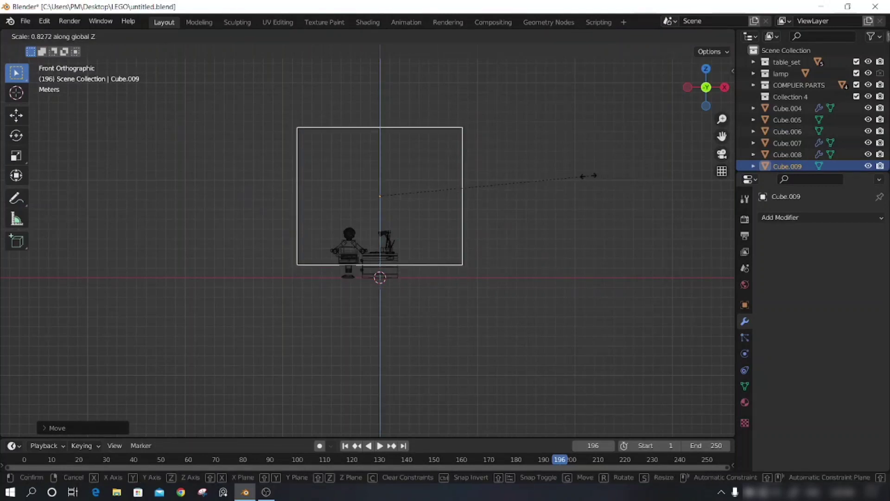
left_click(505, 188)
key("g")
key("z")
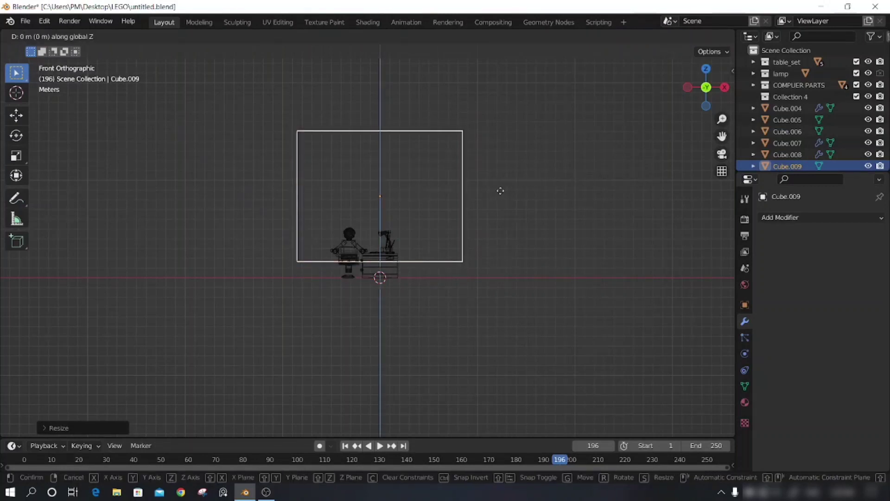
left_click(497, 217)
key("KP_5")
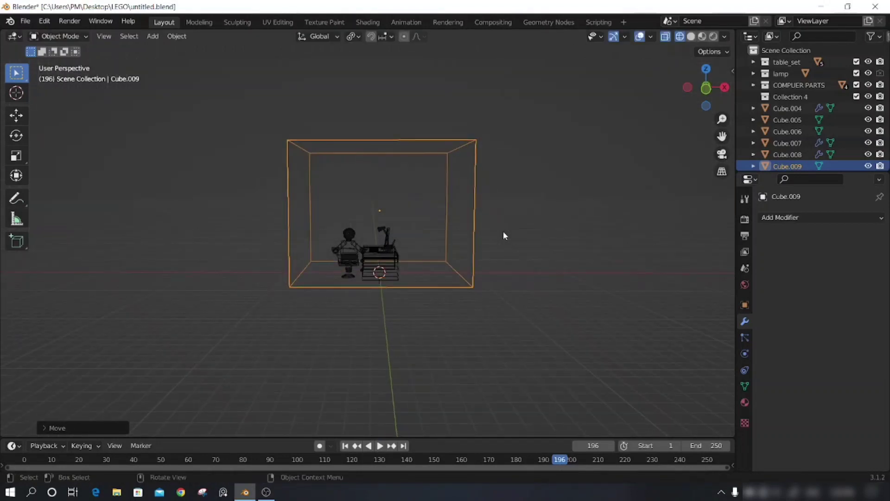
Step: Enlarge the cube and stretch it along Y to enclose the desk and figure
key("s")
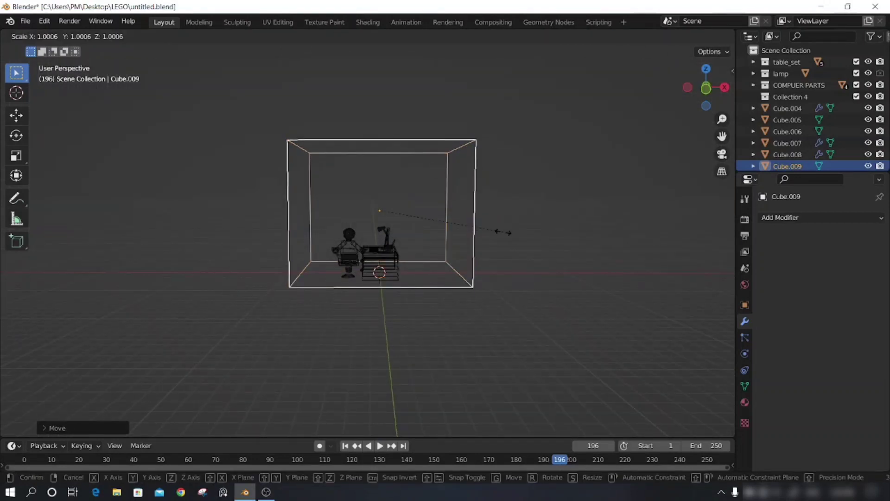
left_click(536, 235)
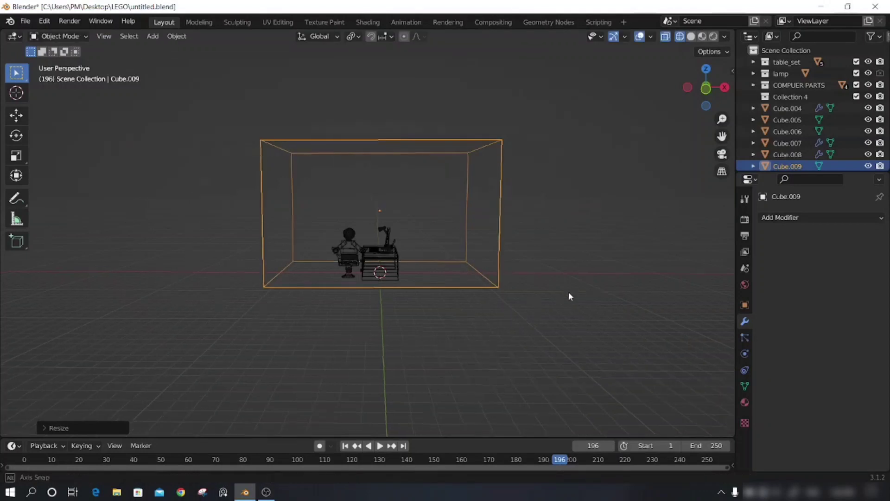
middle_click_drag(568, 294, 515, 267)
key("s")
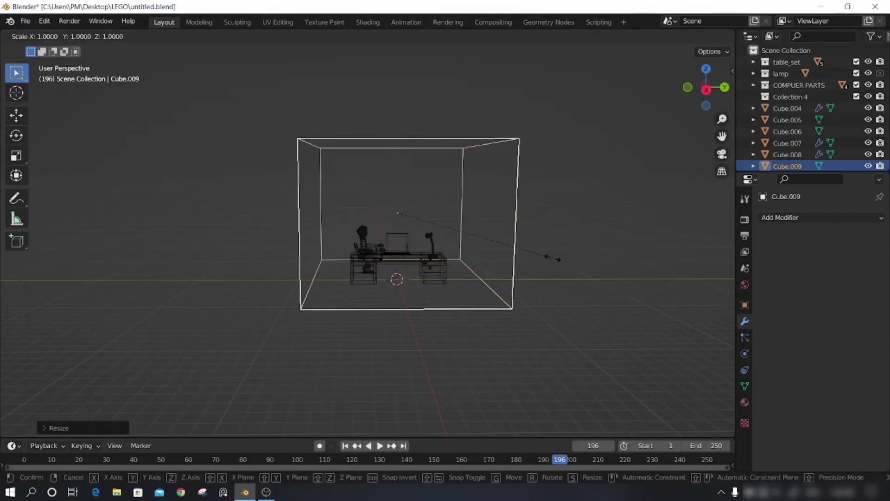
key("y")
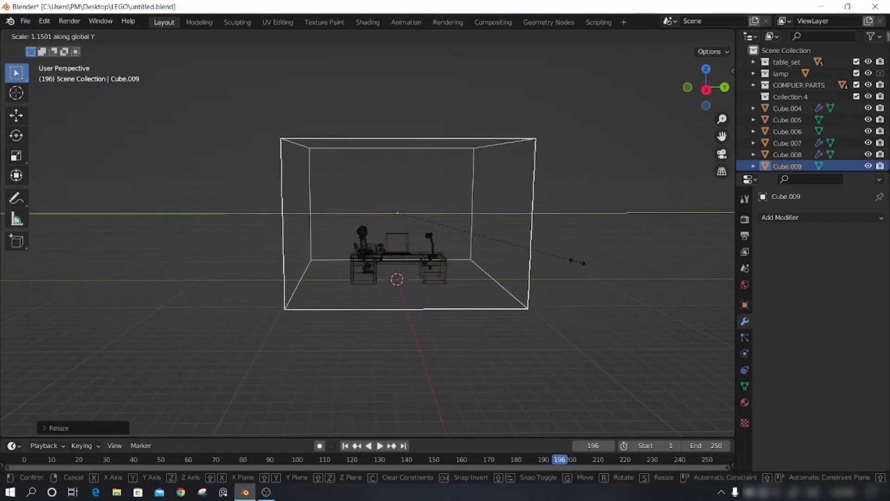
left_click(696, 275)
mouse_move(697, 276)
middle_mouse_down()
mouse_move(556, 352)
mouse_move(583, 334)
mouse_move(5, 314)
mouse_move(52, 308)
mouse_move(29, 333)
middle_mouse_up()
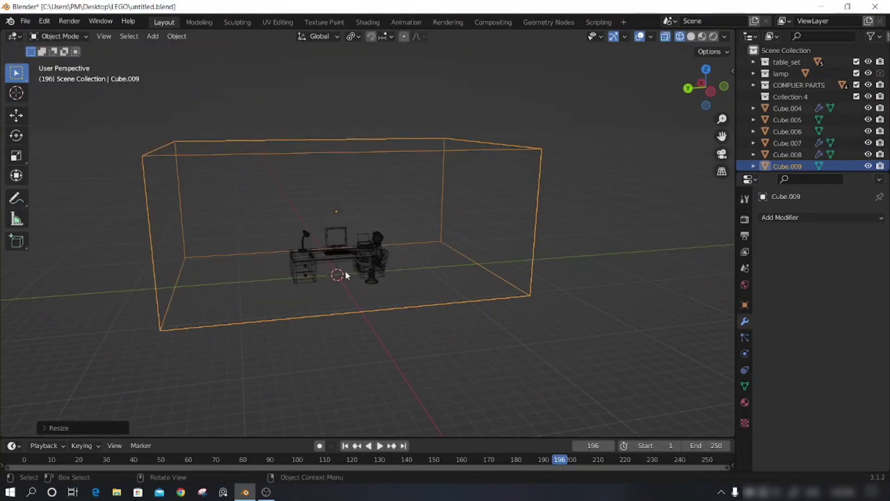
Step: Return to solid shading and delete the first unwanted faces of the room box in Edit Mode
key("z")
left_click(418, 271)
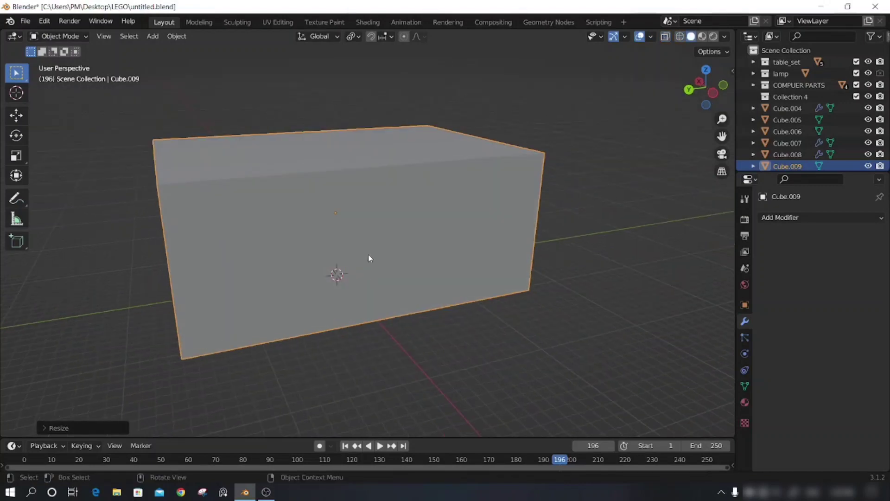
left_click(369, 250)
left_click(424, 259)
key("Tab")
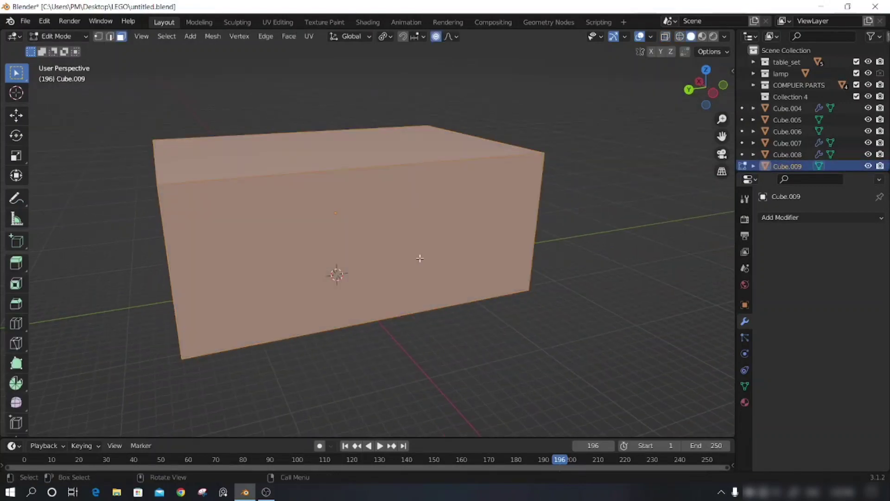
left_click(417, 259, "alt")
key("x")
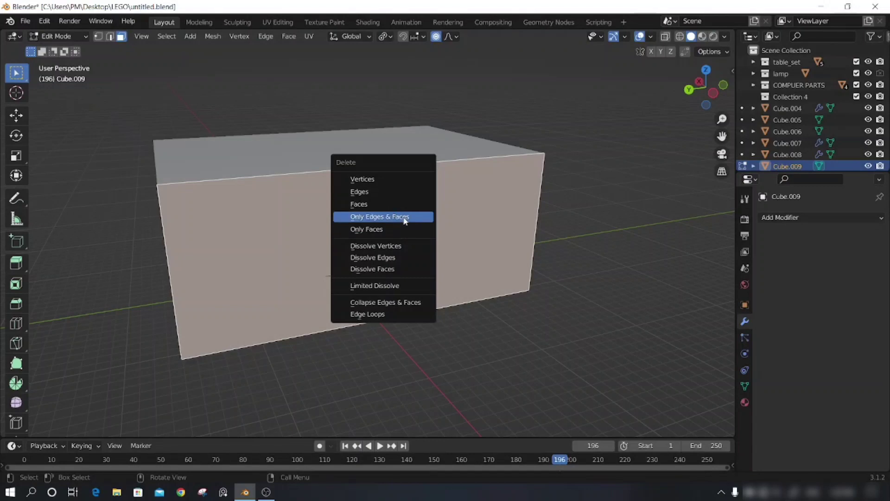
left_click(399, 204)
Step: Delete the box's front face to reveal the interior
middle_click_drag(399, 204, 369, 317)
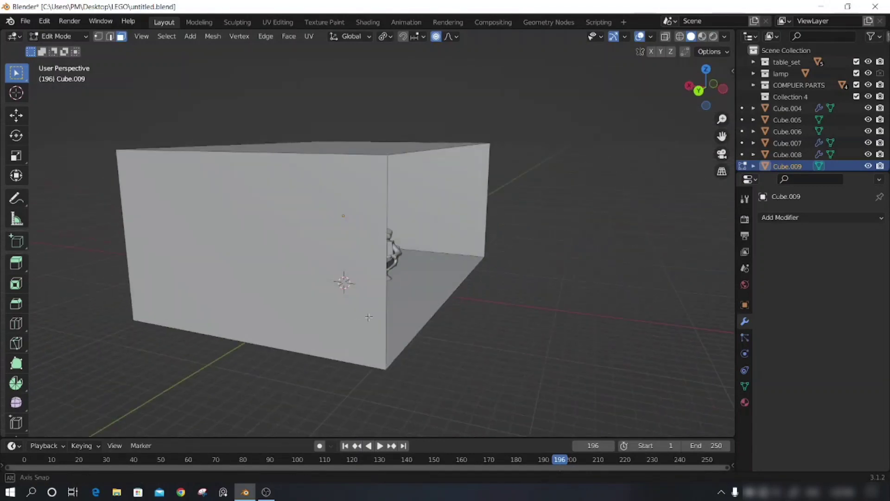
left_click(293, 281)
key("x")
left_click(293, 279)
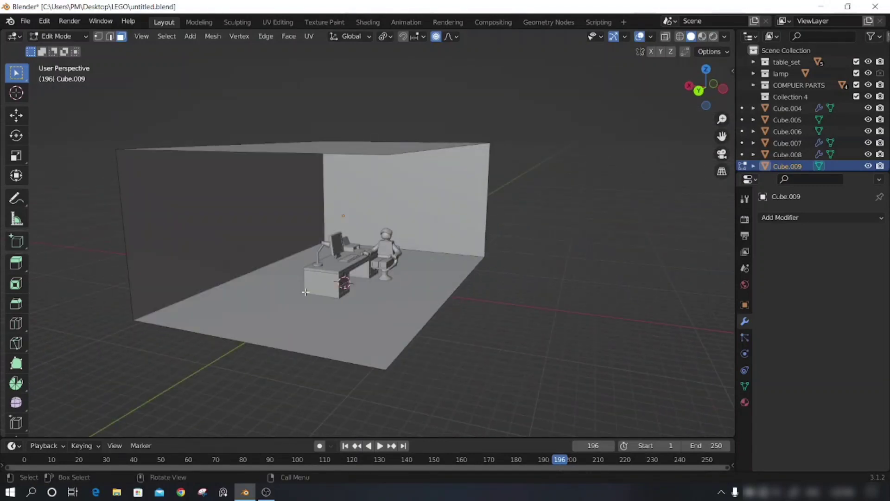
scroll(320, 233, "up", 3)
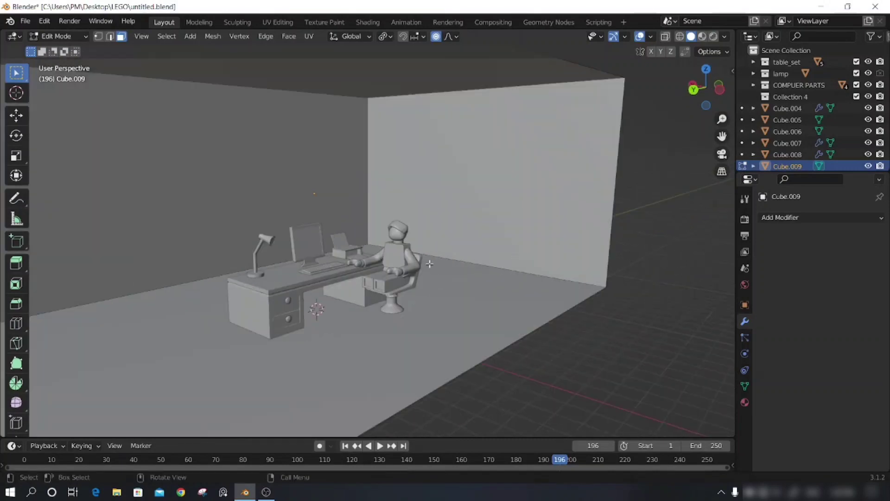
scroll(320, 234, "up", 2)
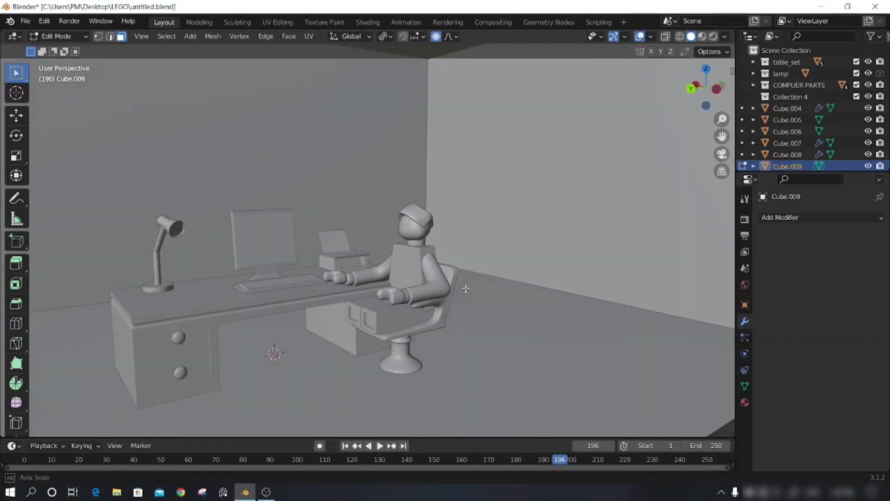